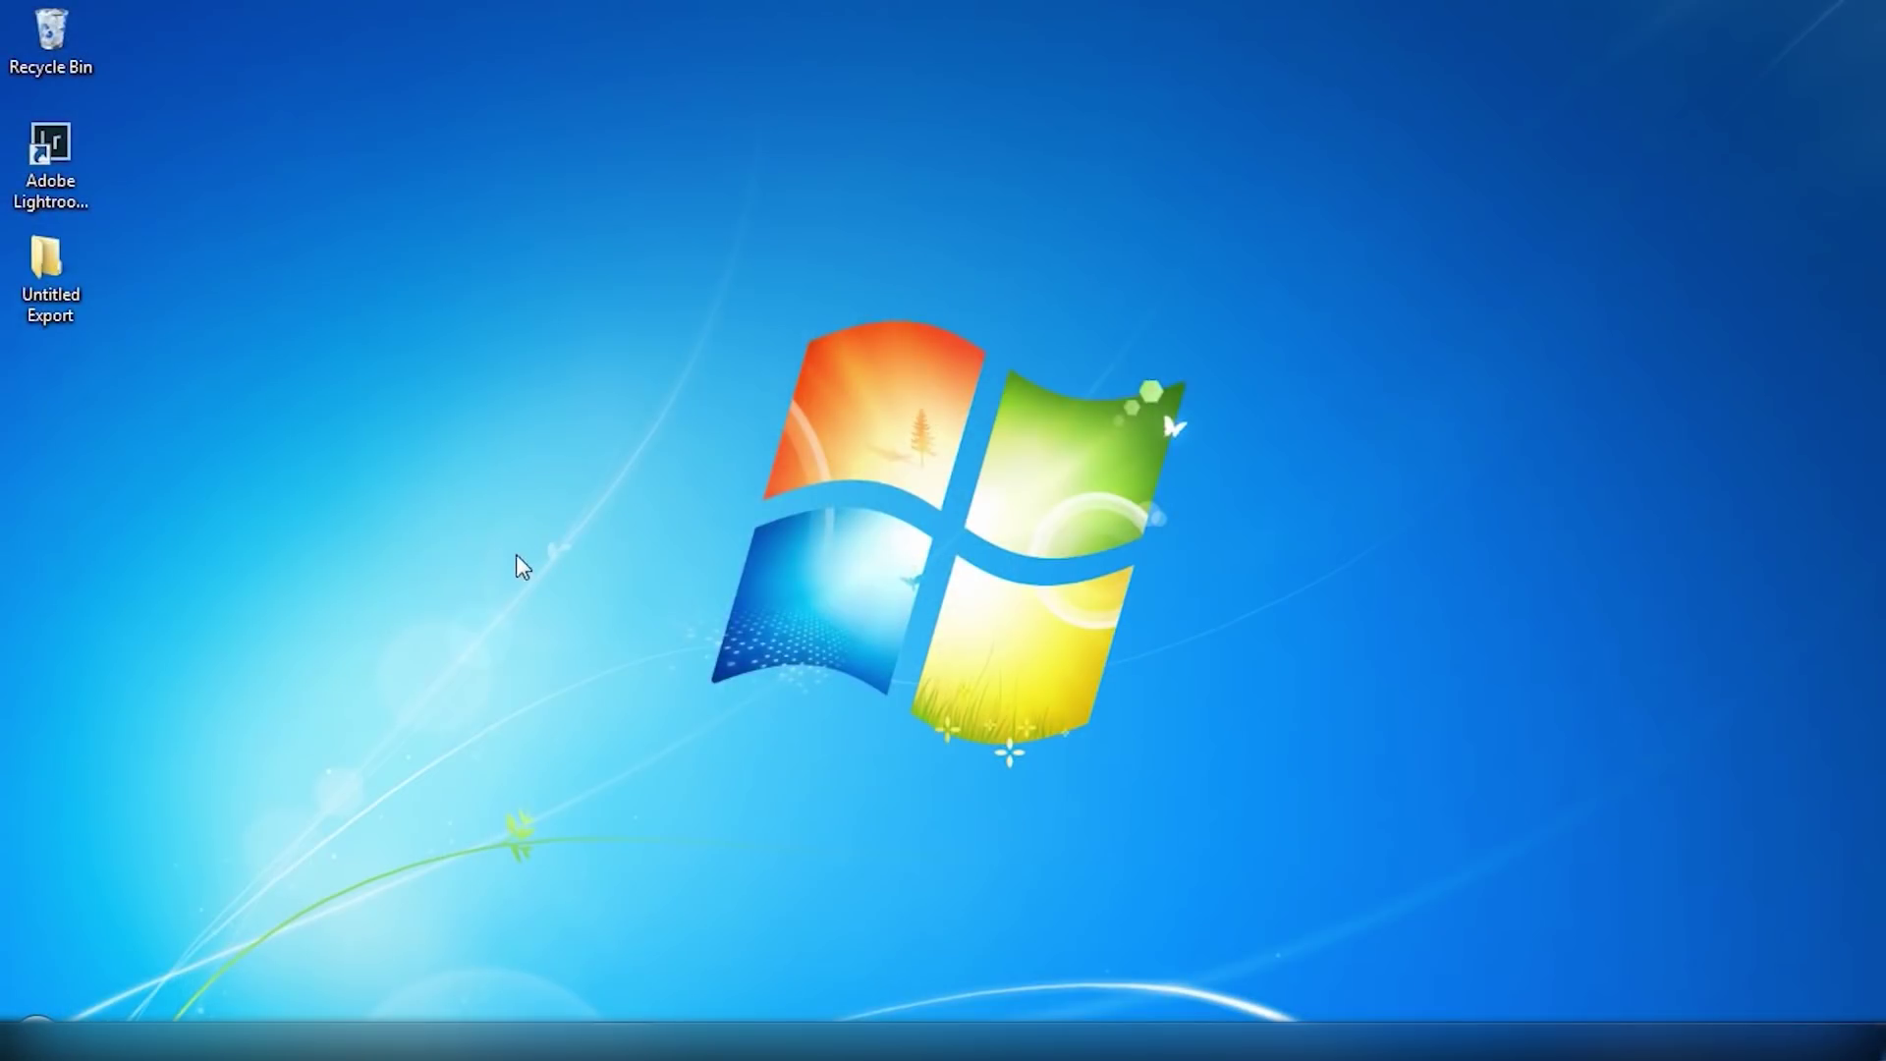
# Launch Lightroom Classic from the desktop shortcut to its empty Library catalog.
pyautogui.doubleClick(51, 145)
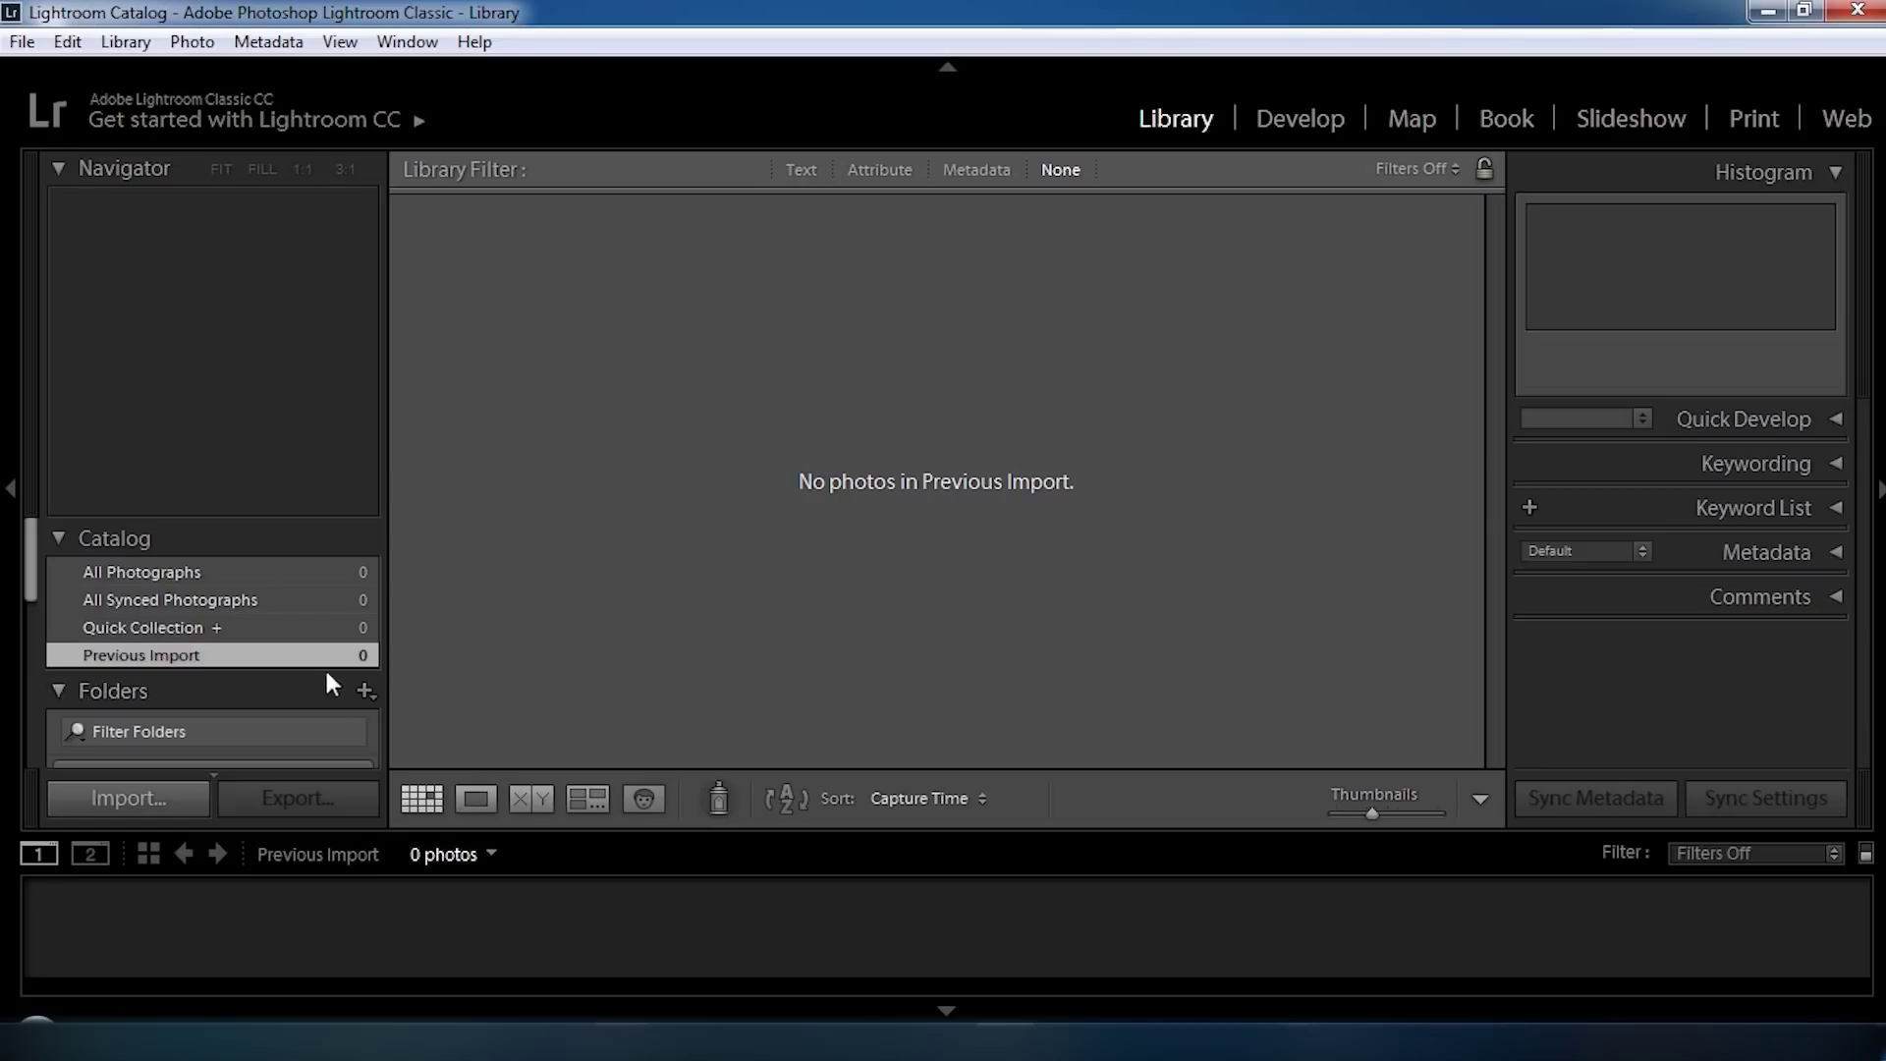
pyautogui.click(35, 1031)
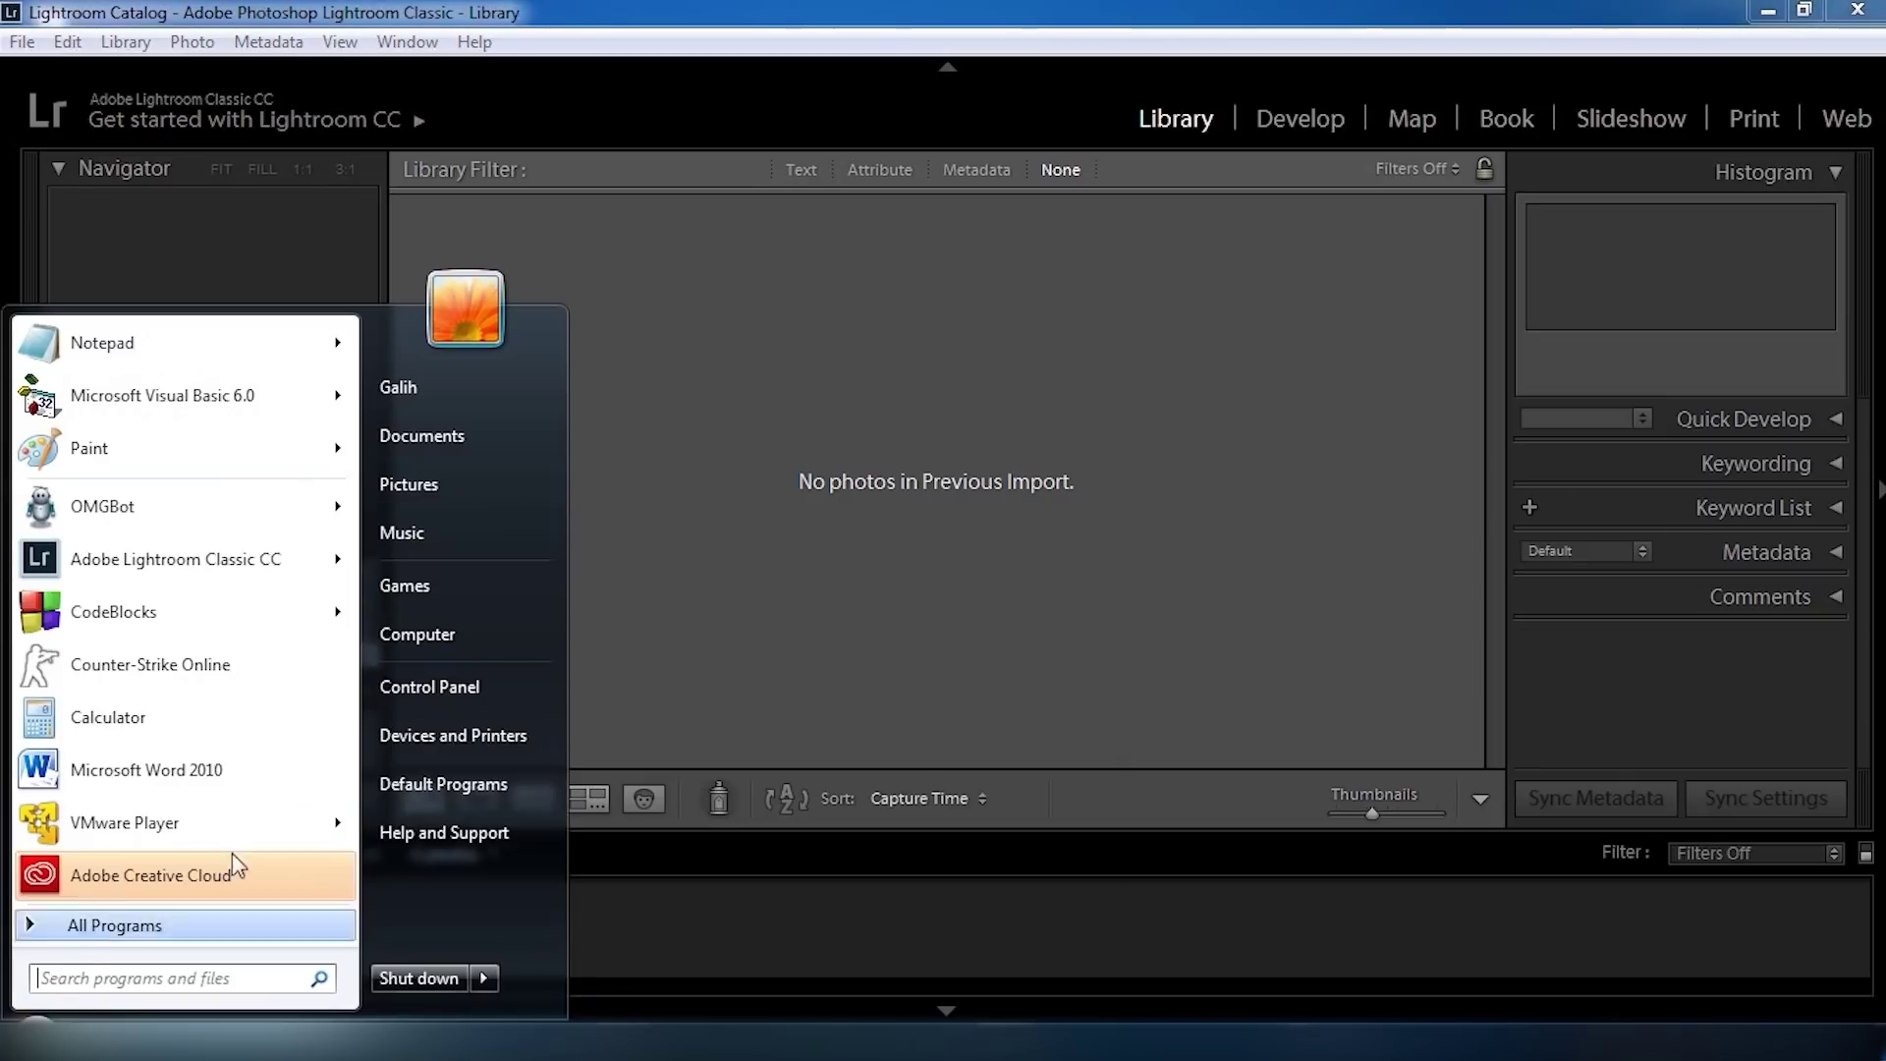
# Import IMG_9732 from the 'laigt rum' Pictures folder into the Lightroom catalog.
pyautogui.click(480, 473)
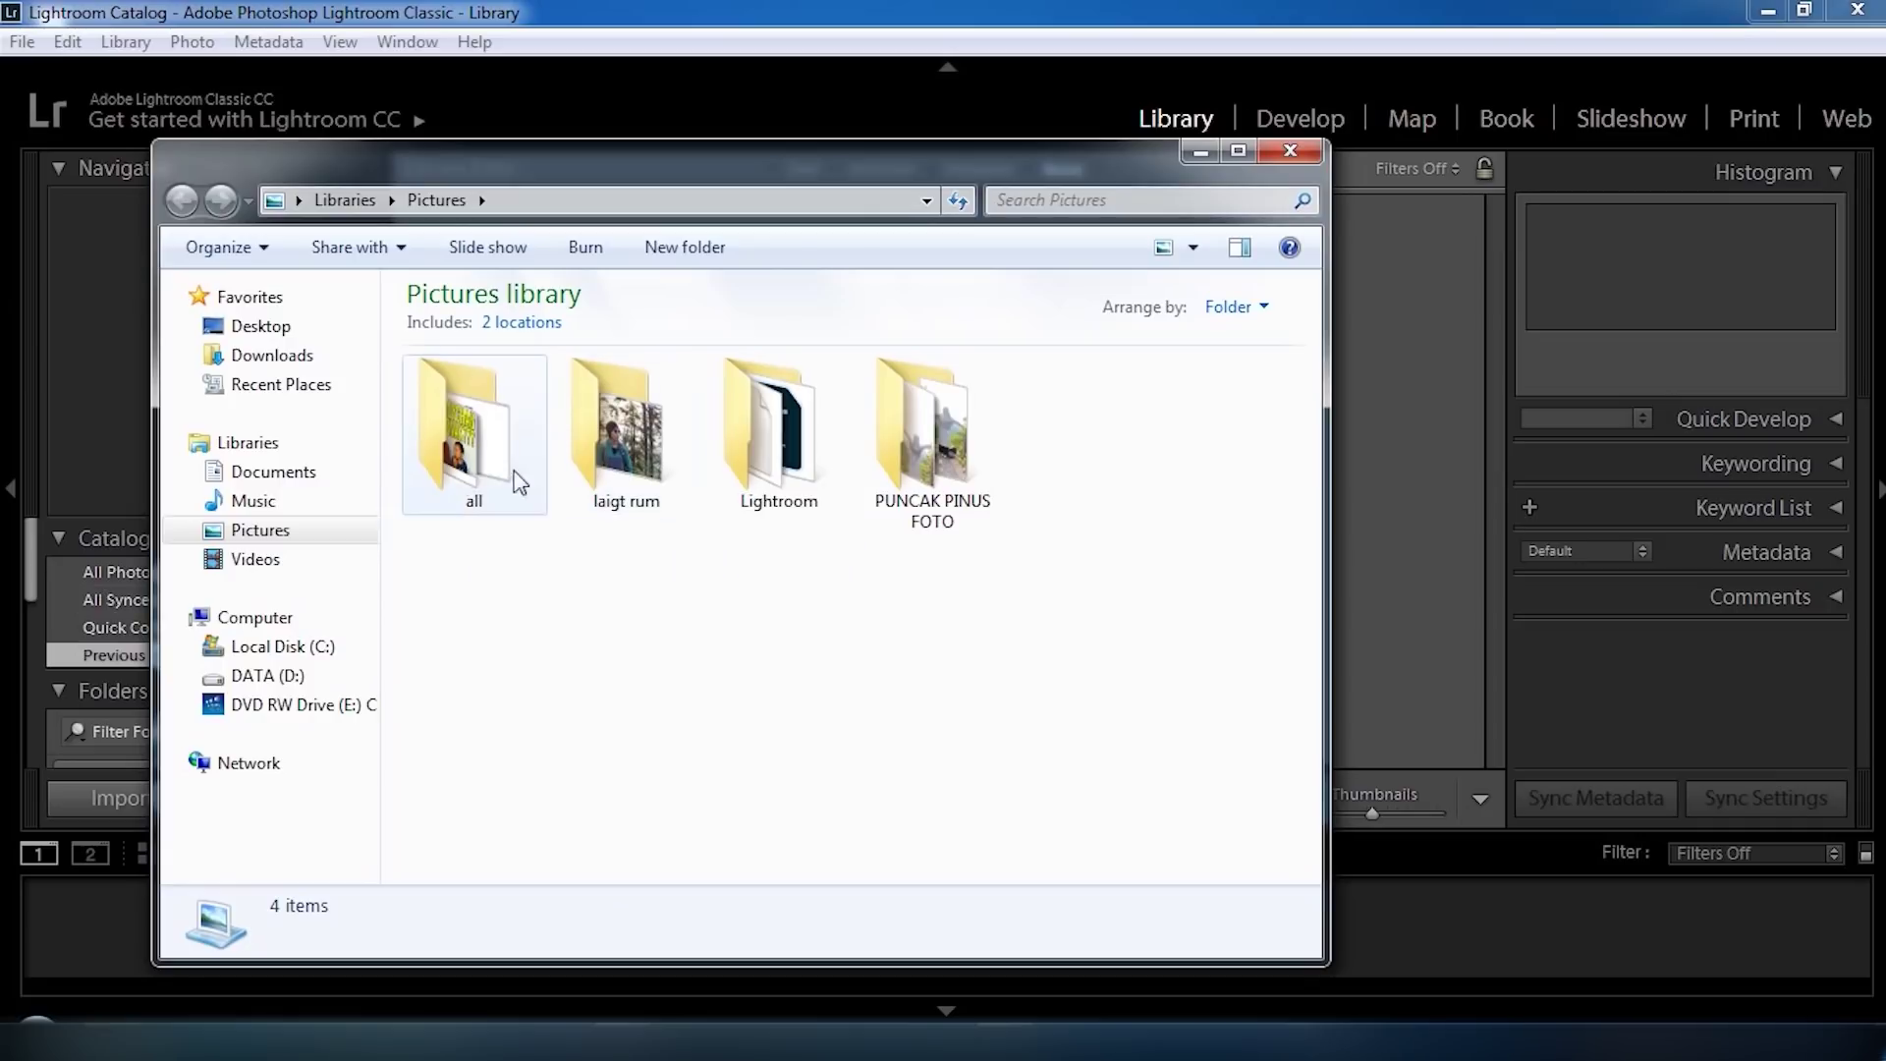
pyautogui.doubleClick(468, 476)
pyautogui.moveTo(485, 433); pyautogui.dragTo(1379, 483)
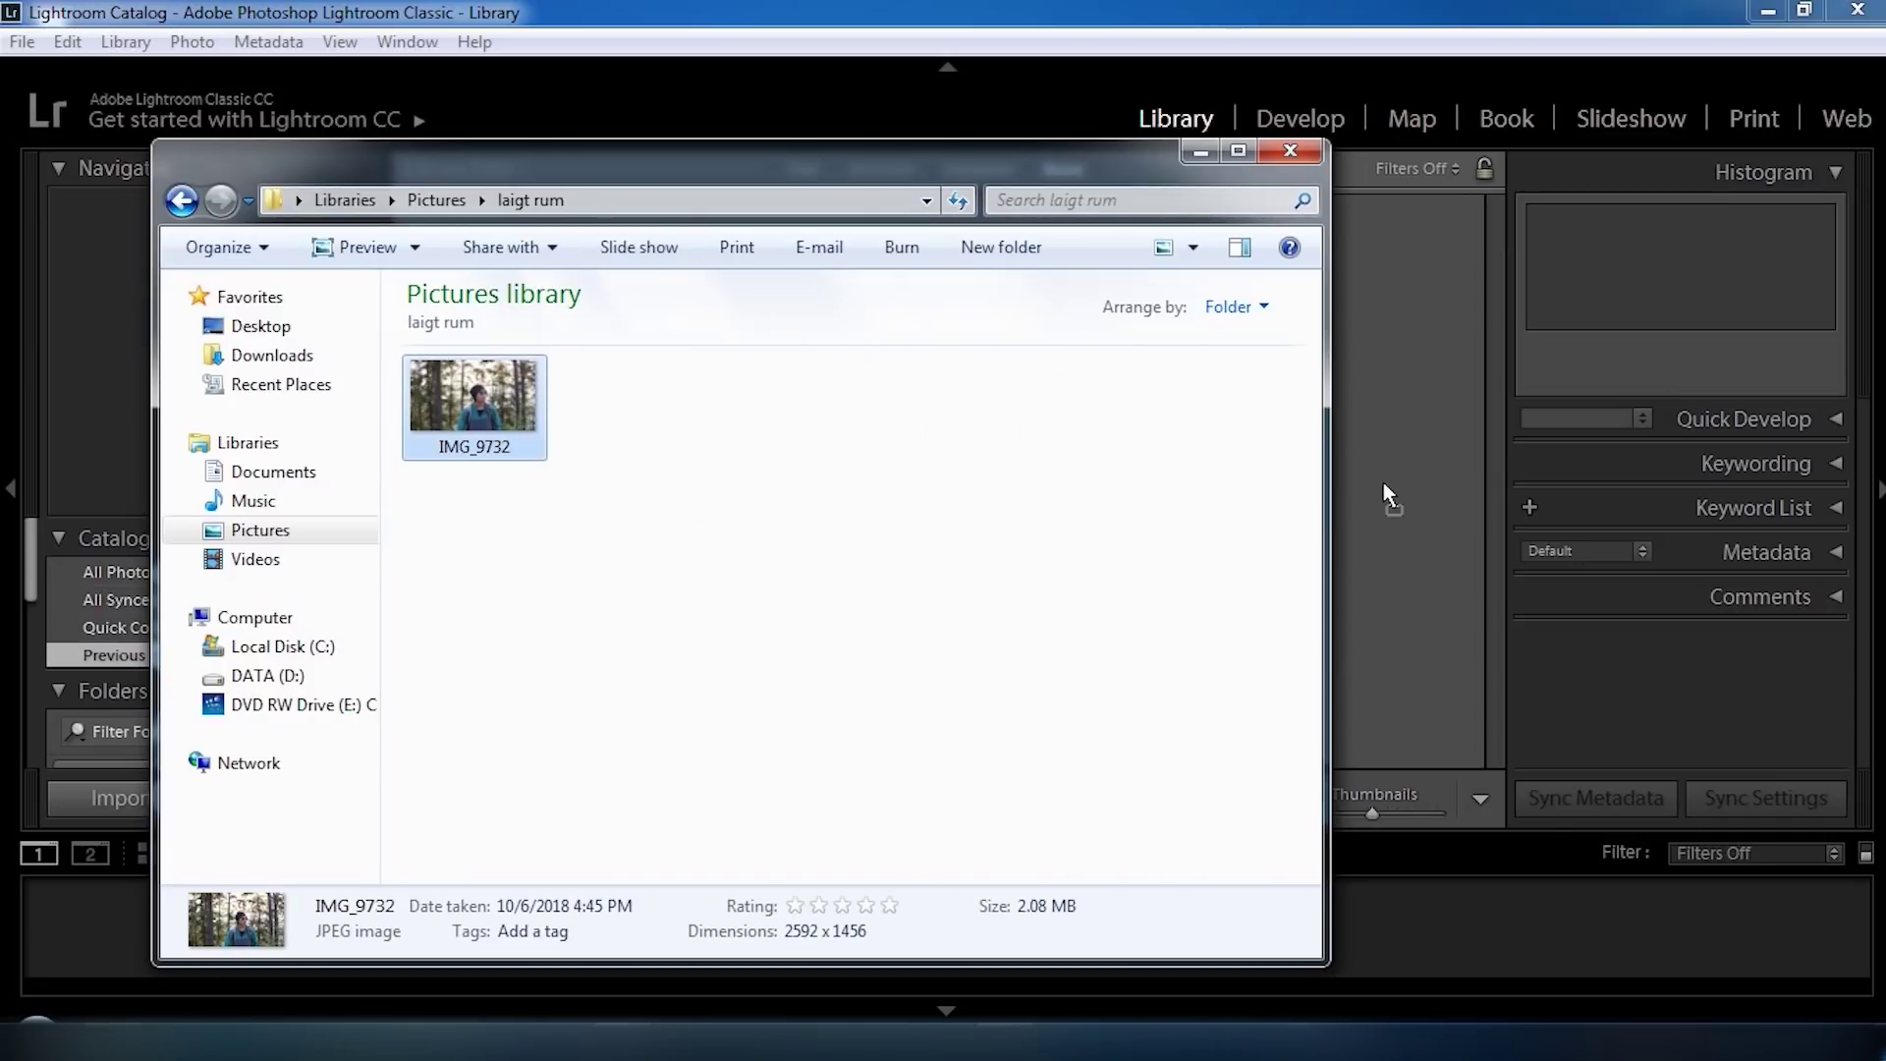
pyautogui.moveTo(1395, 481); pyautogui.dragTo(1395, 480)
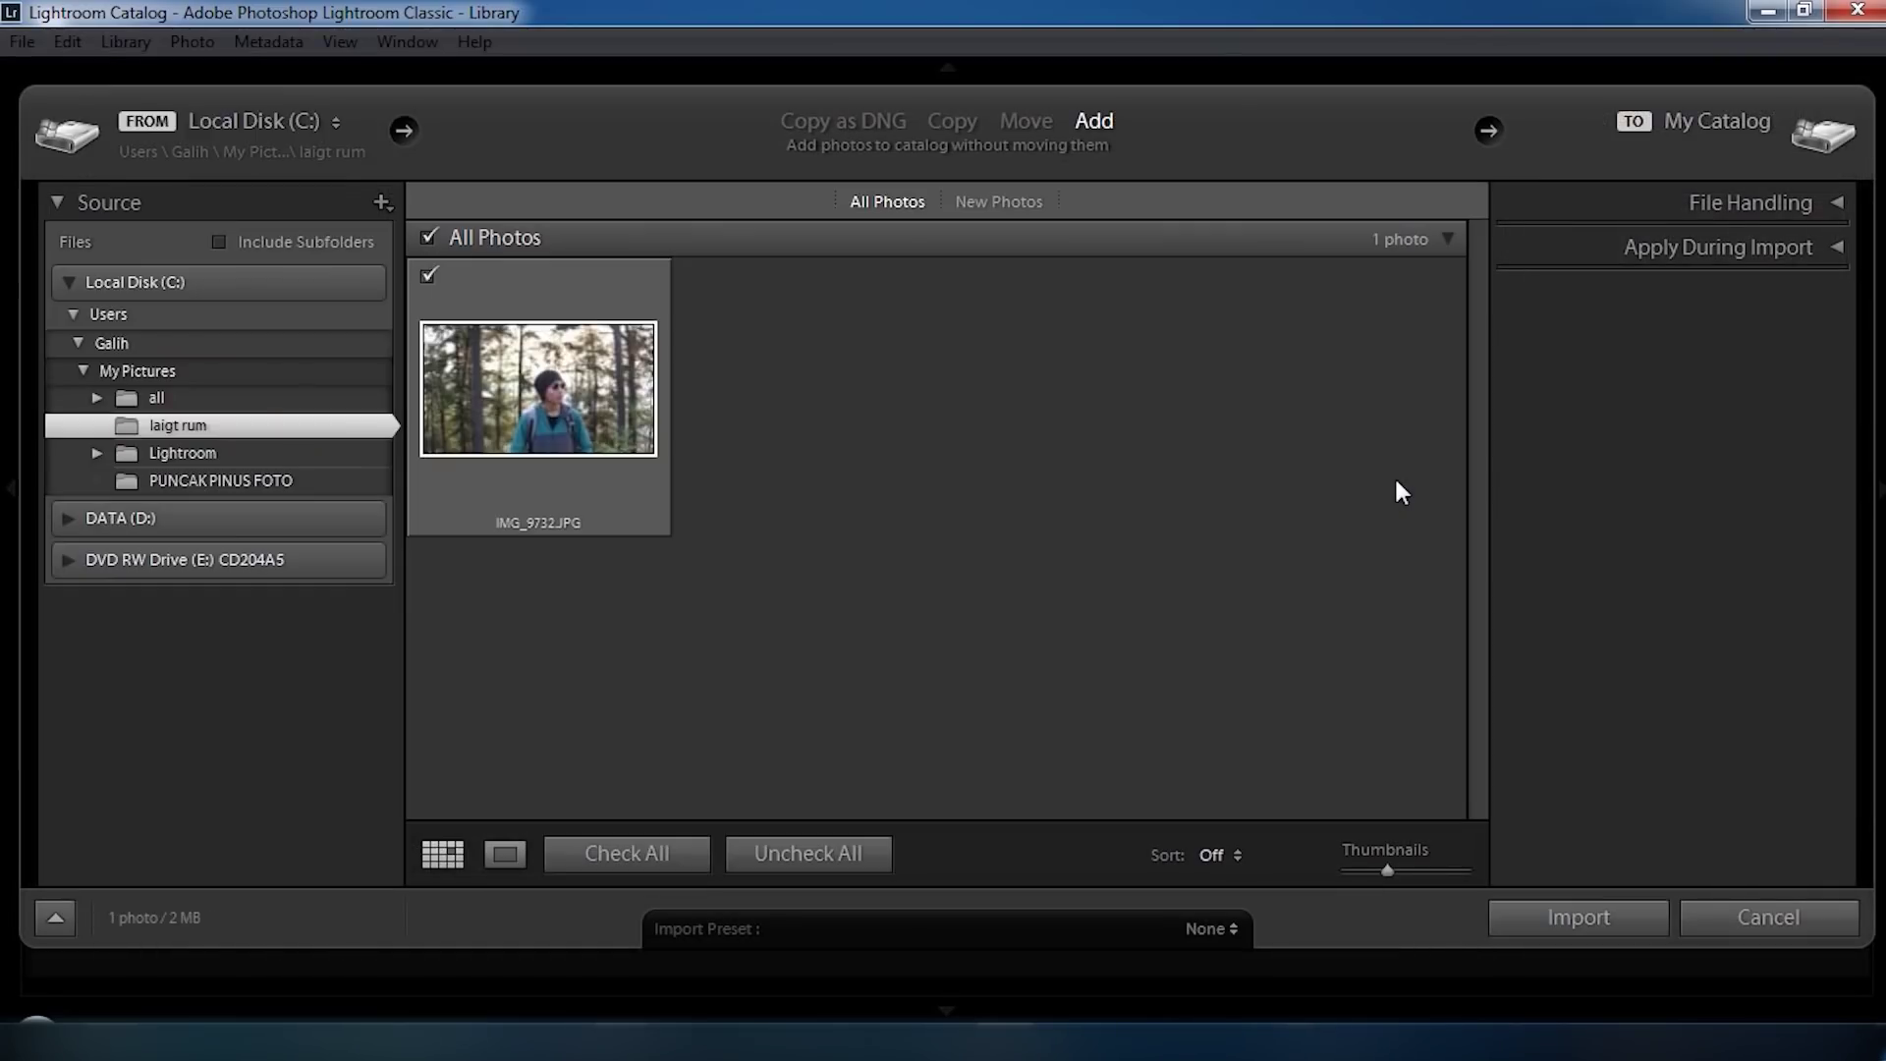
pyautogui.click(1589, 918)
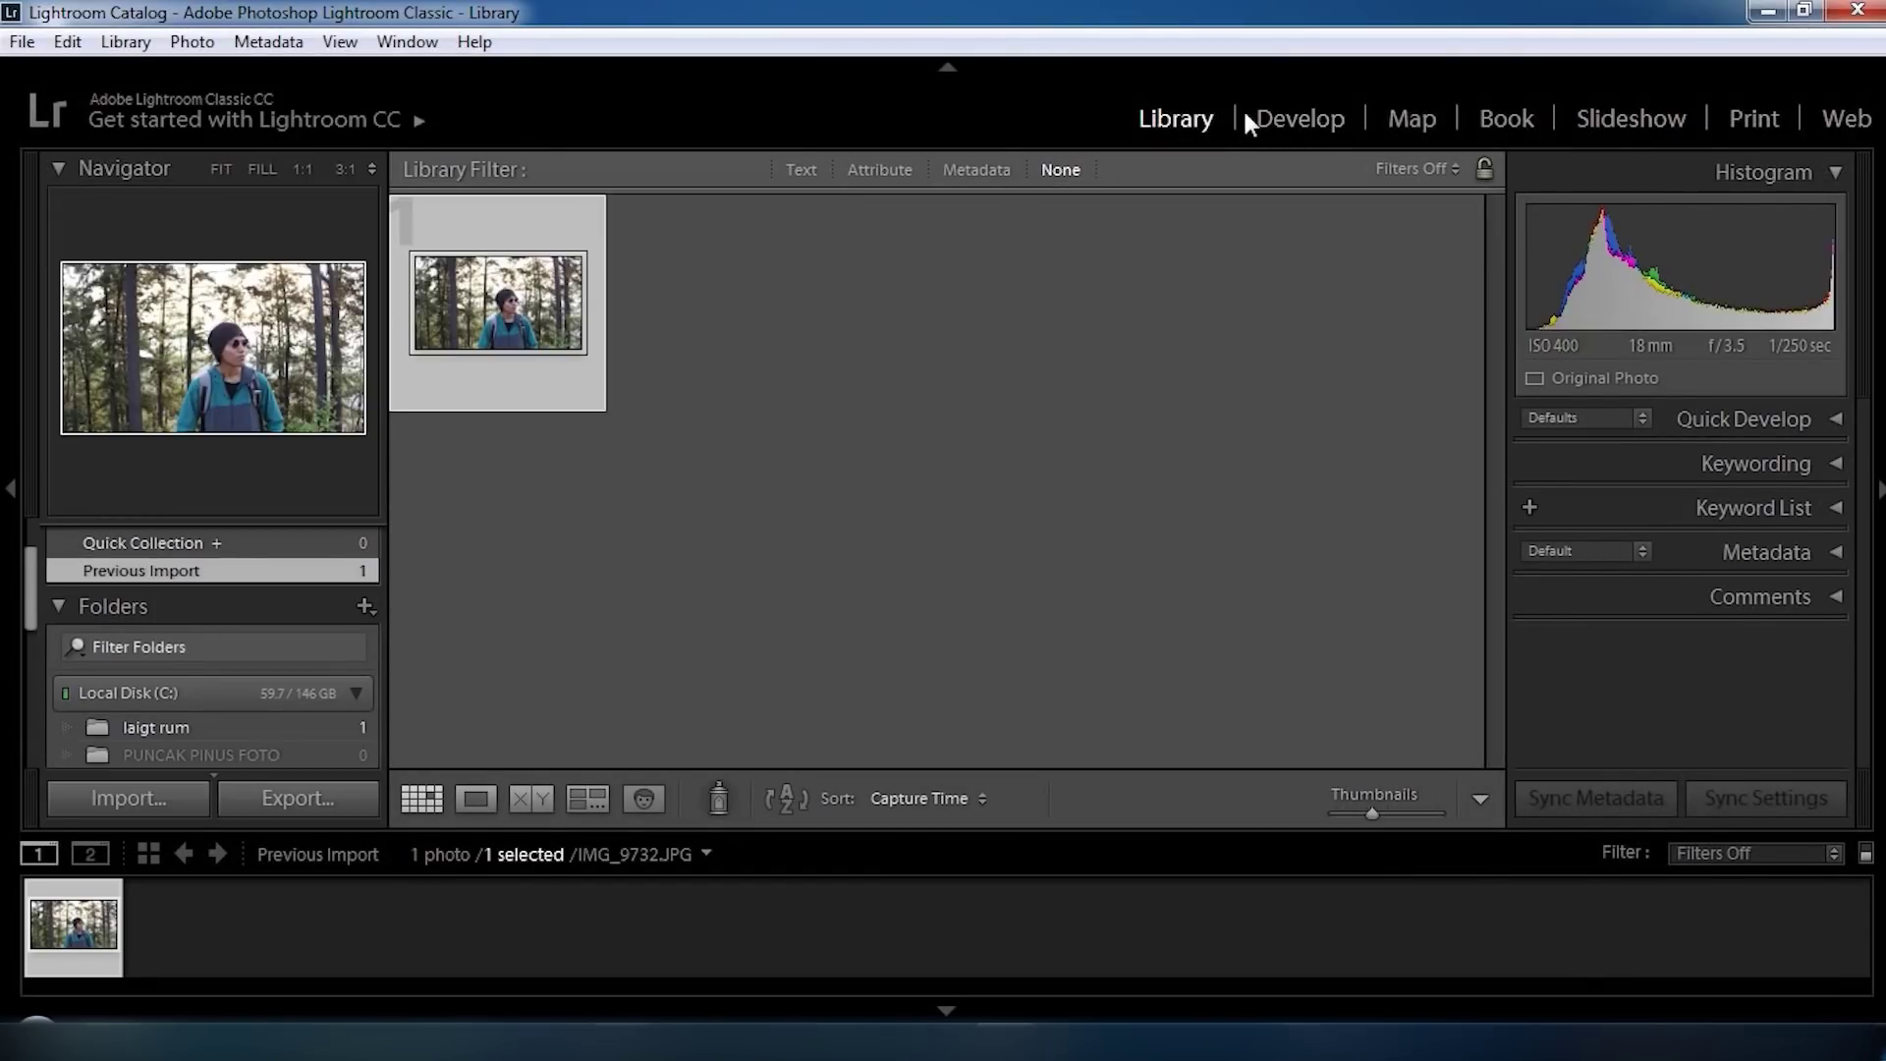
pyautogui.click(1240, 113)
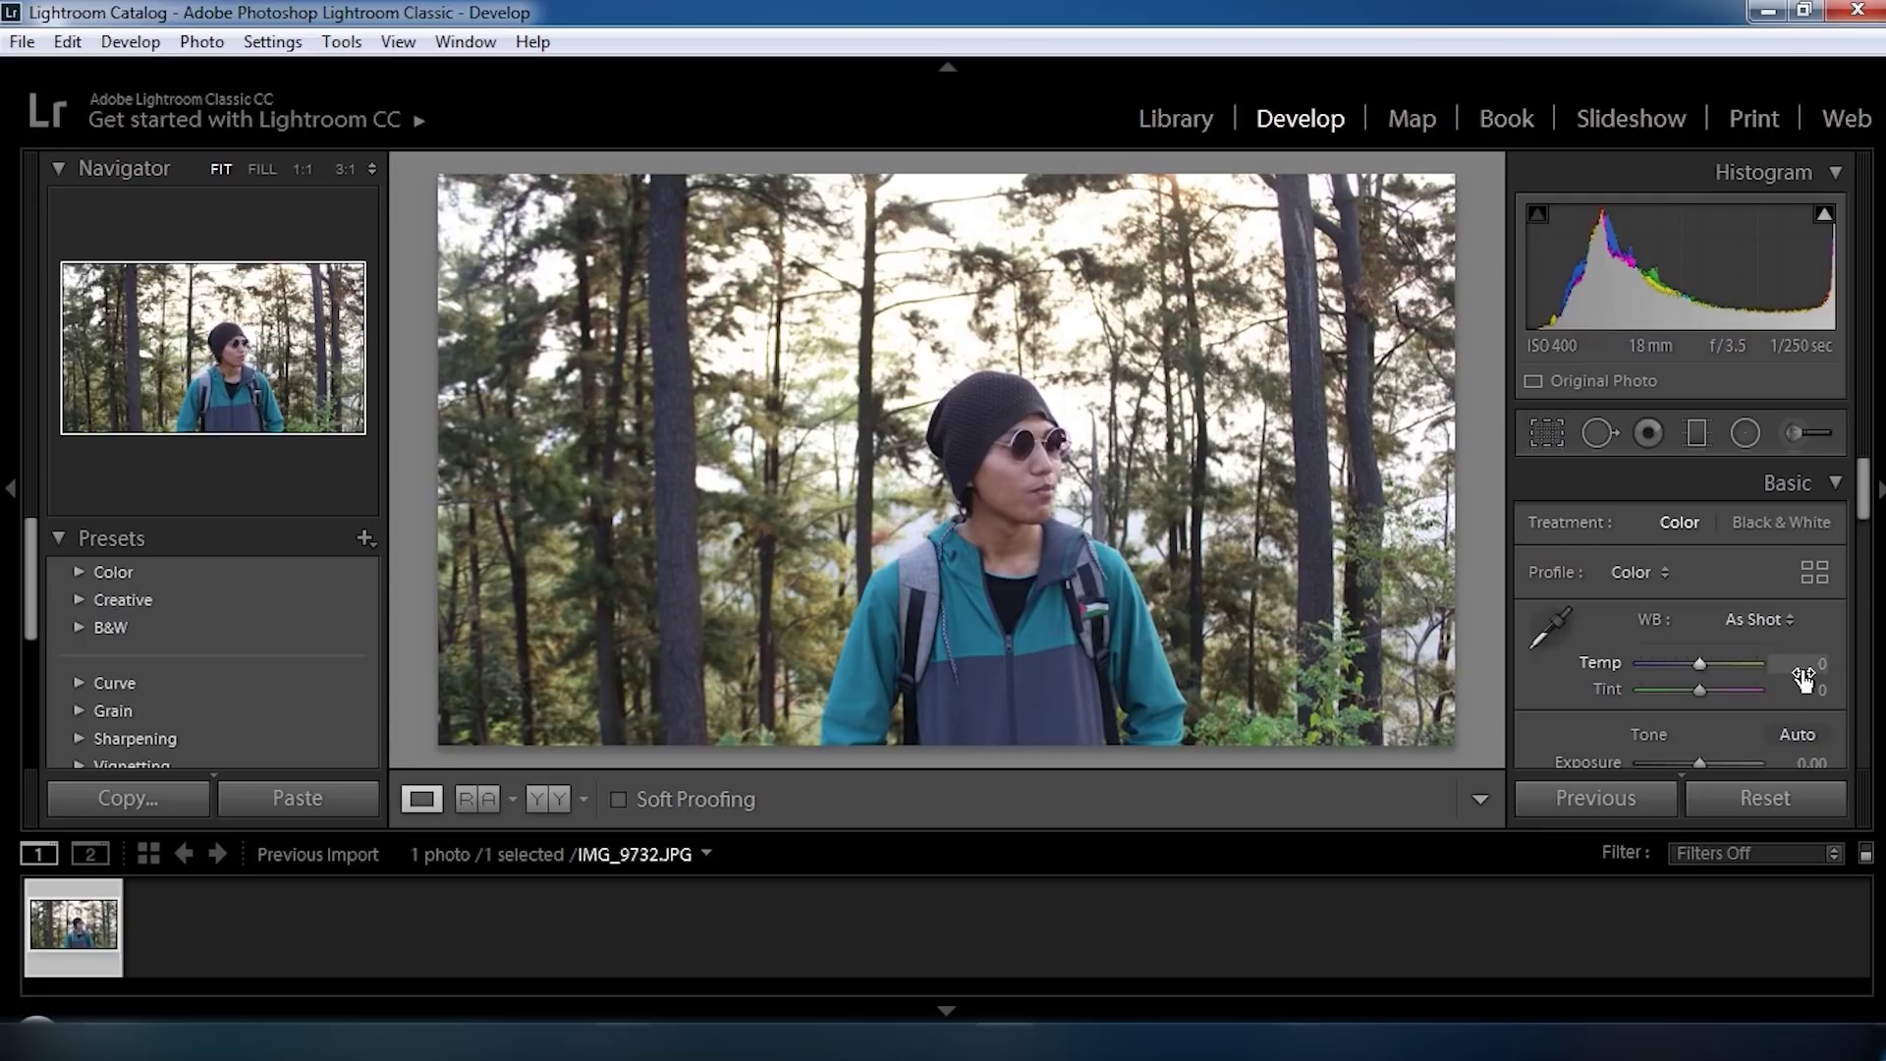
# Set the photo's white balance to Temp -13 and Tint -6.
pyautogui.click(1694, 660)
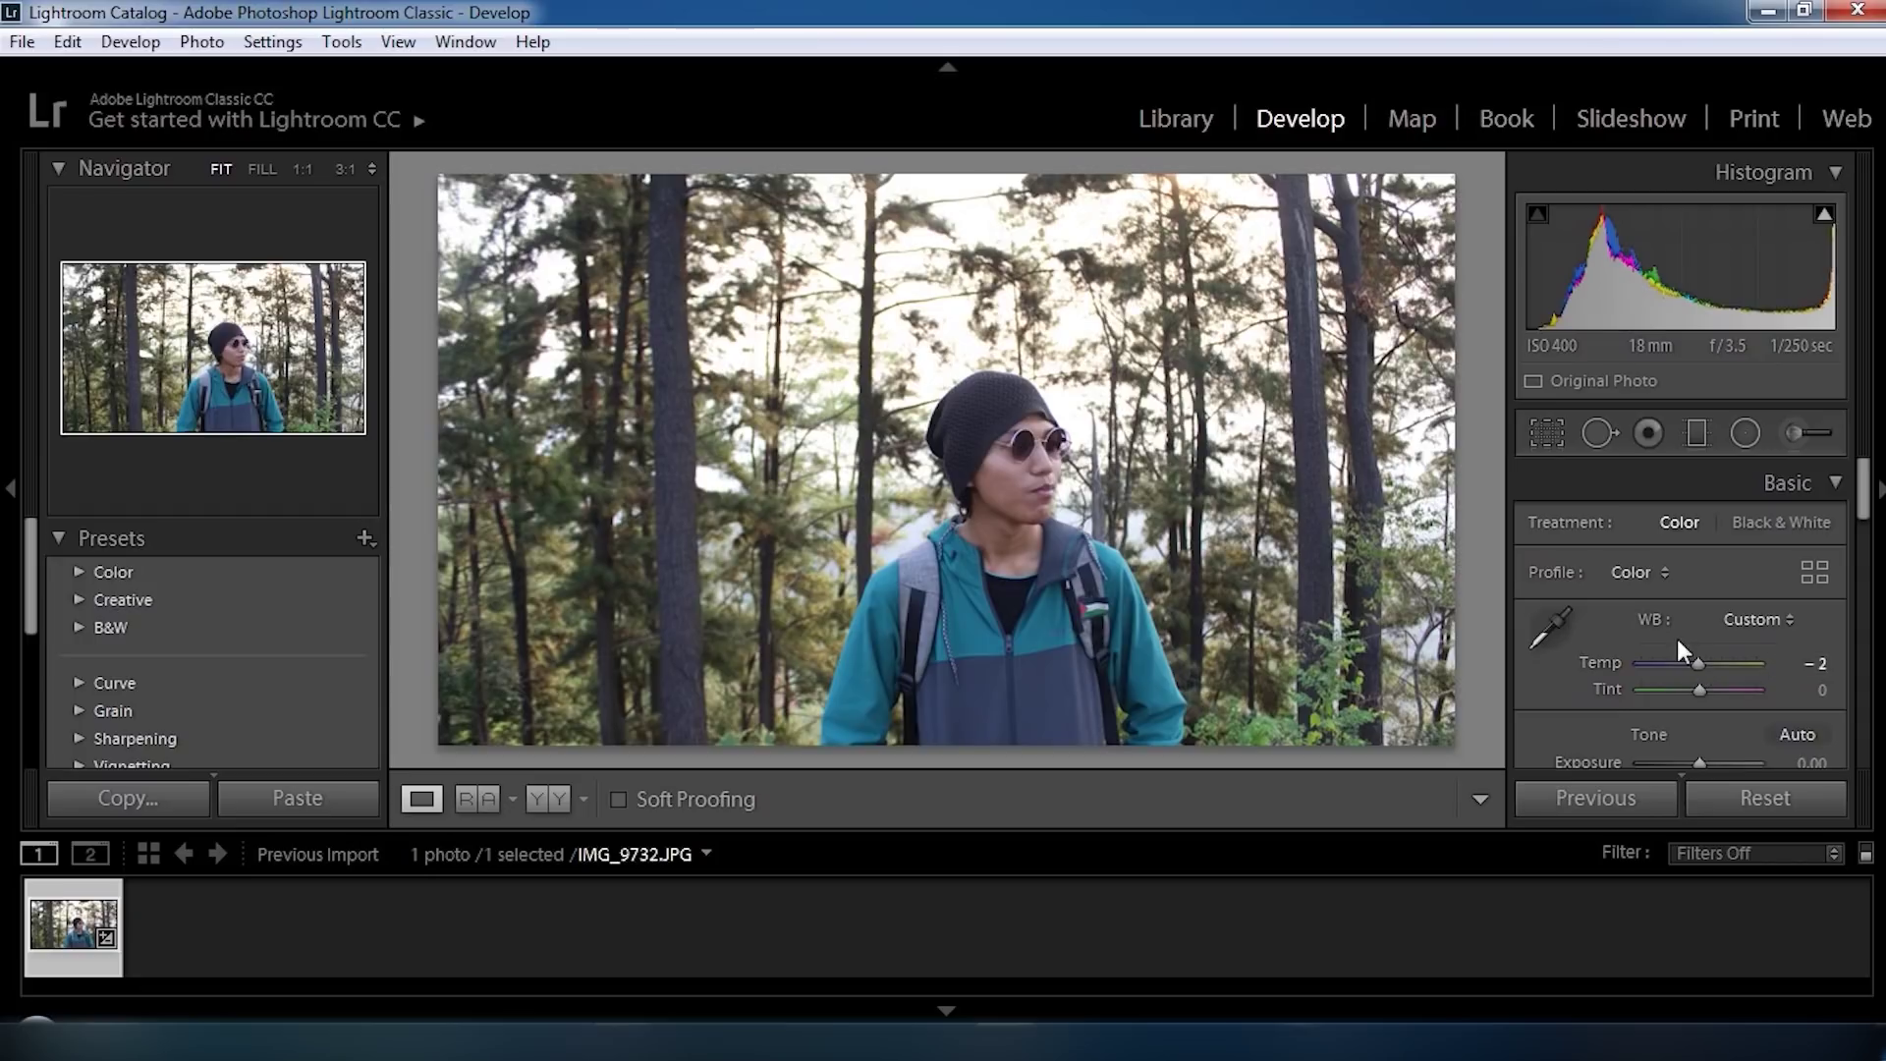
pyautogui.moveTo(1697, 672); pyautogui.dragTo(1687, 674)
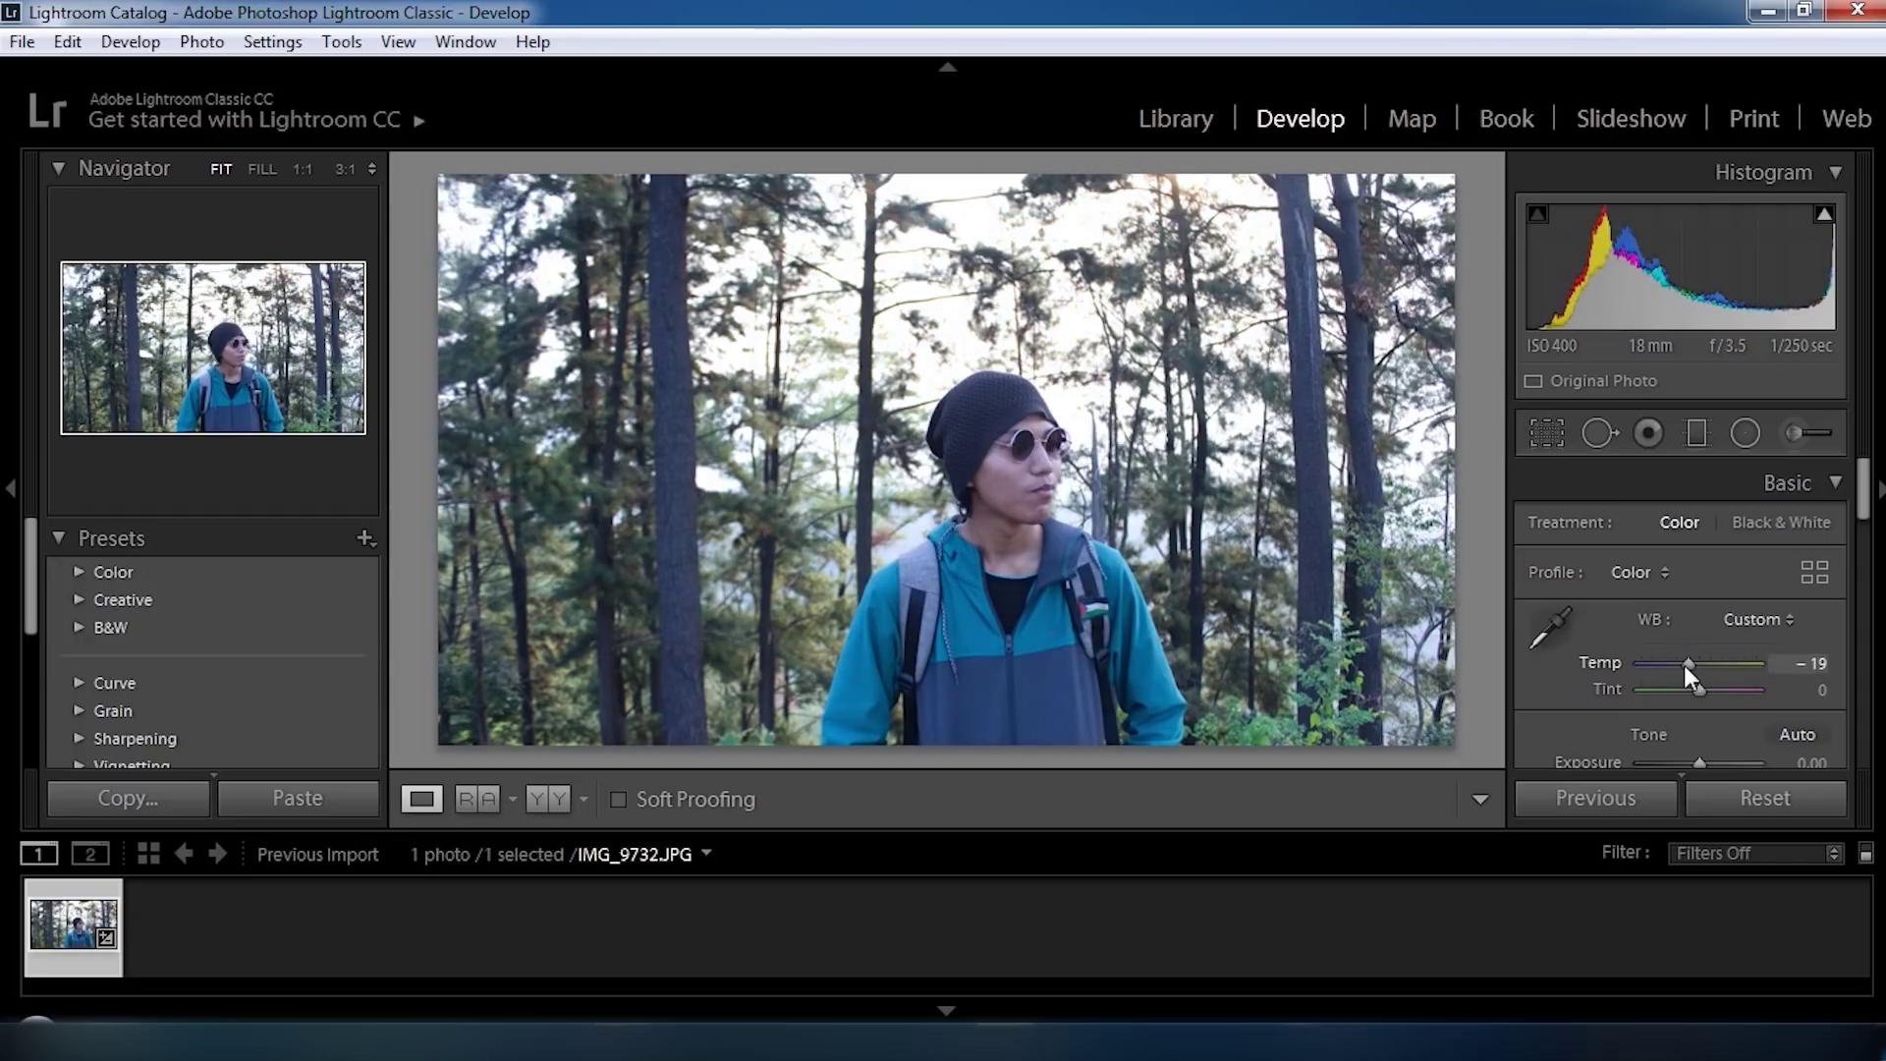
pyautogui.click(1827, 664)
pyautogui.press('BackSpace')
pyautogui.write('-15')
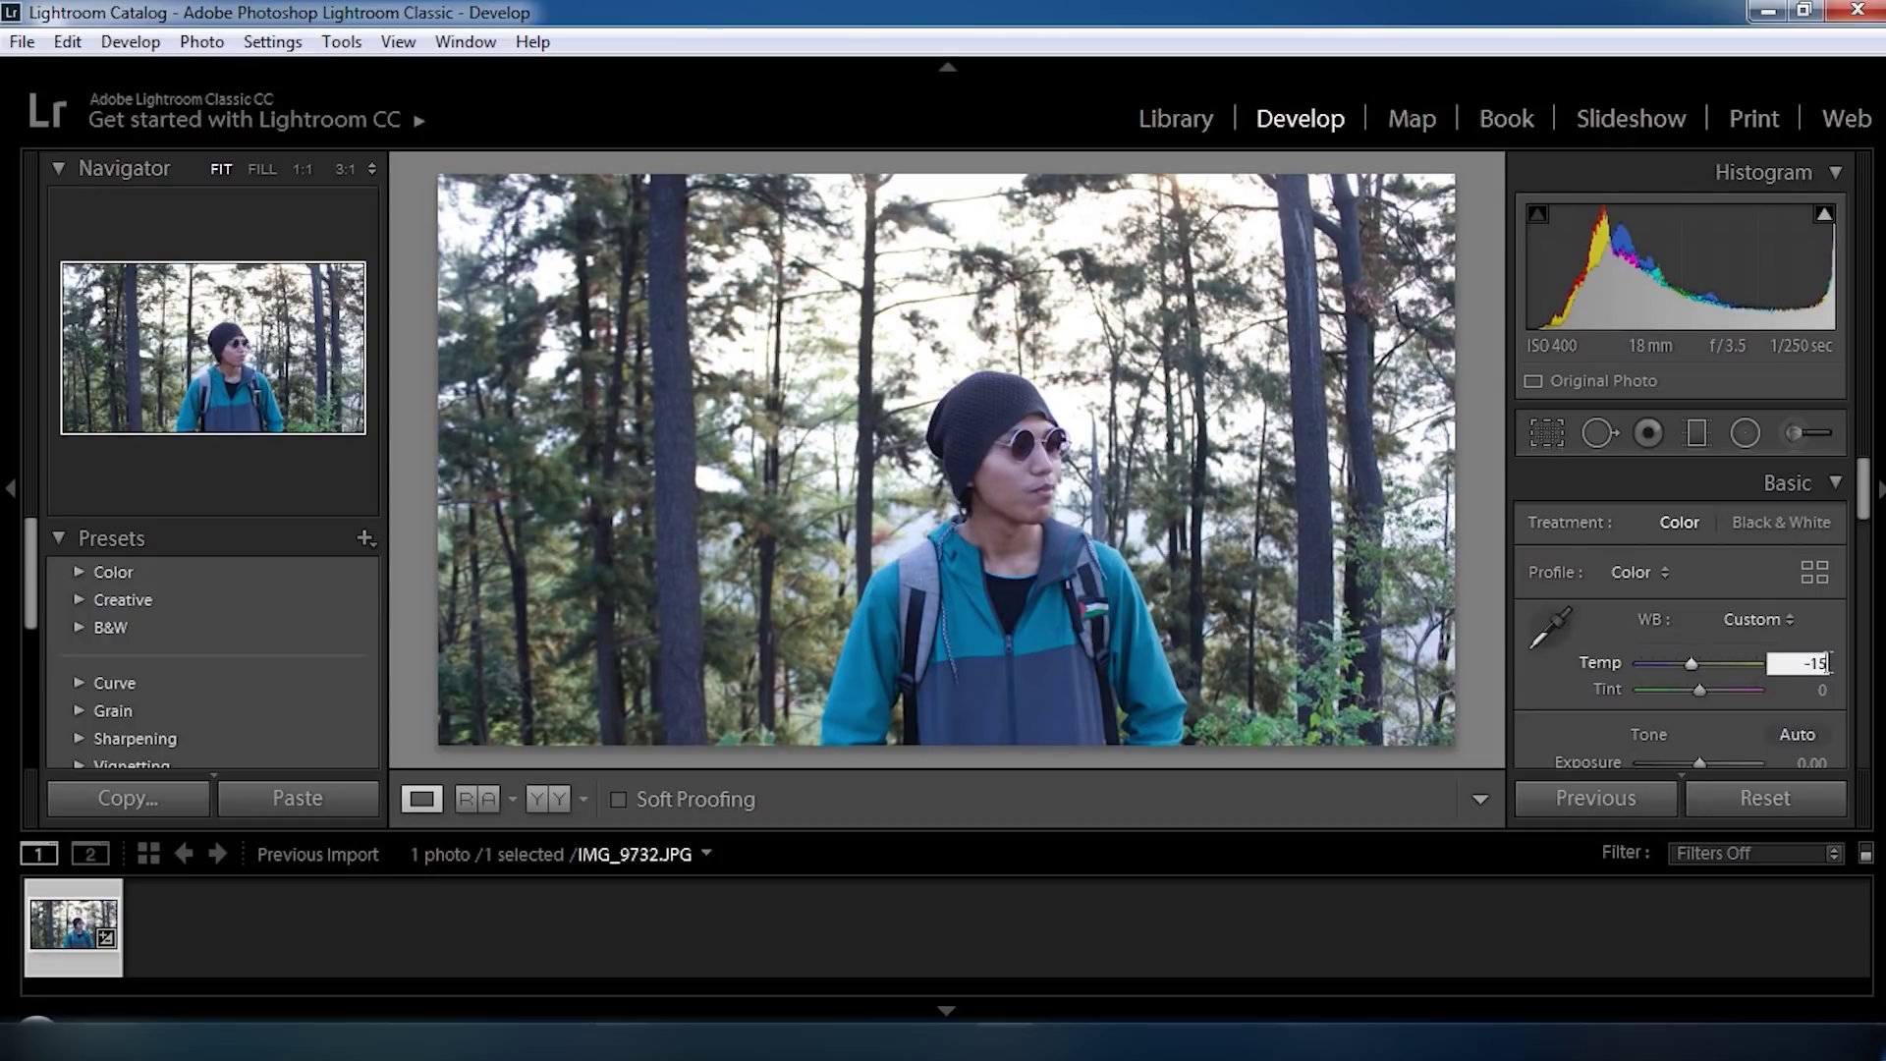
pyautogui.press('BackSpace')
pyautogui.write('3')
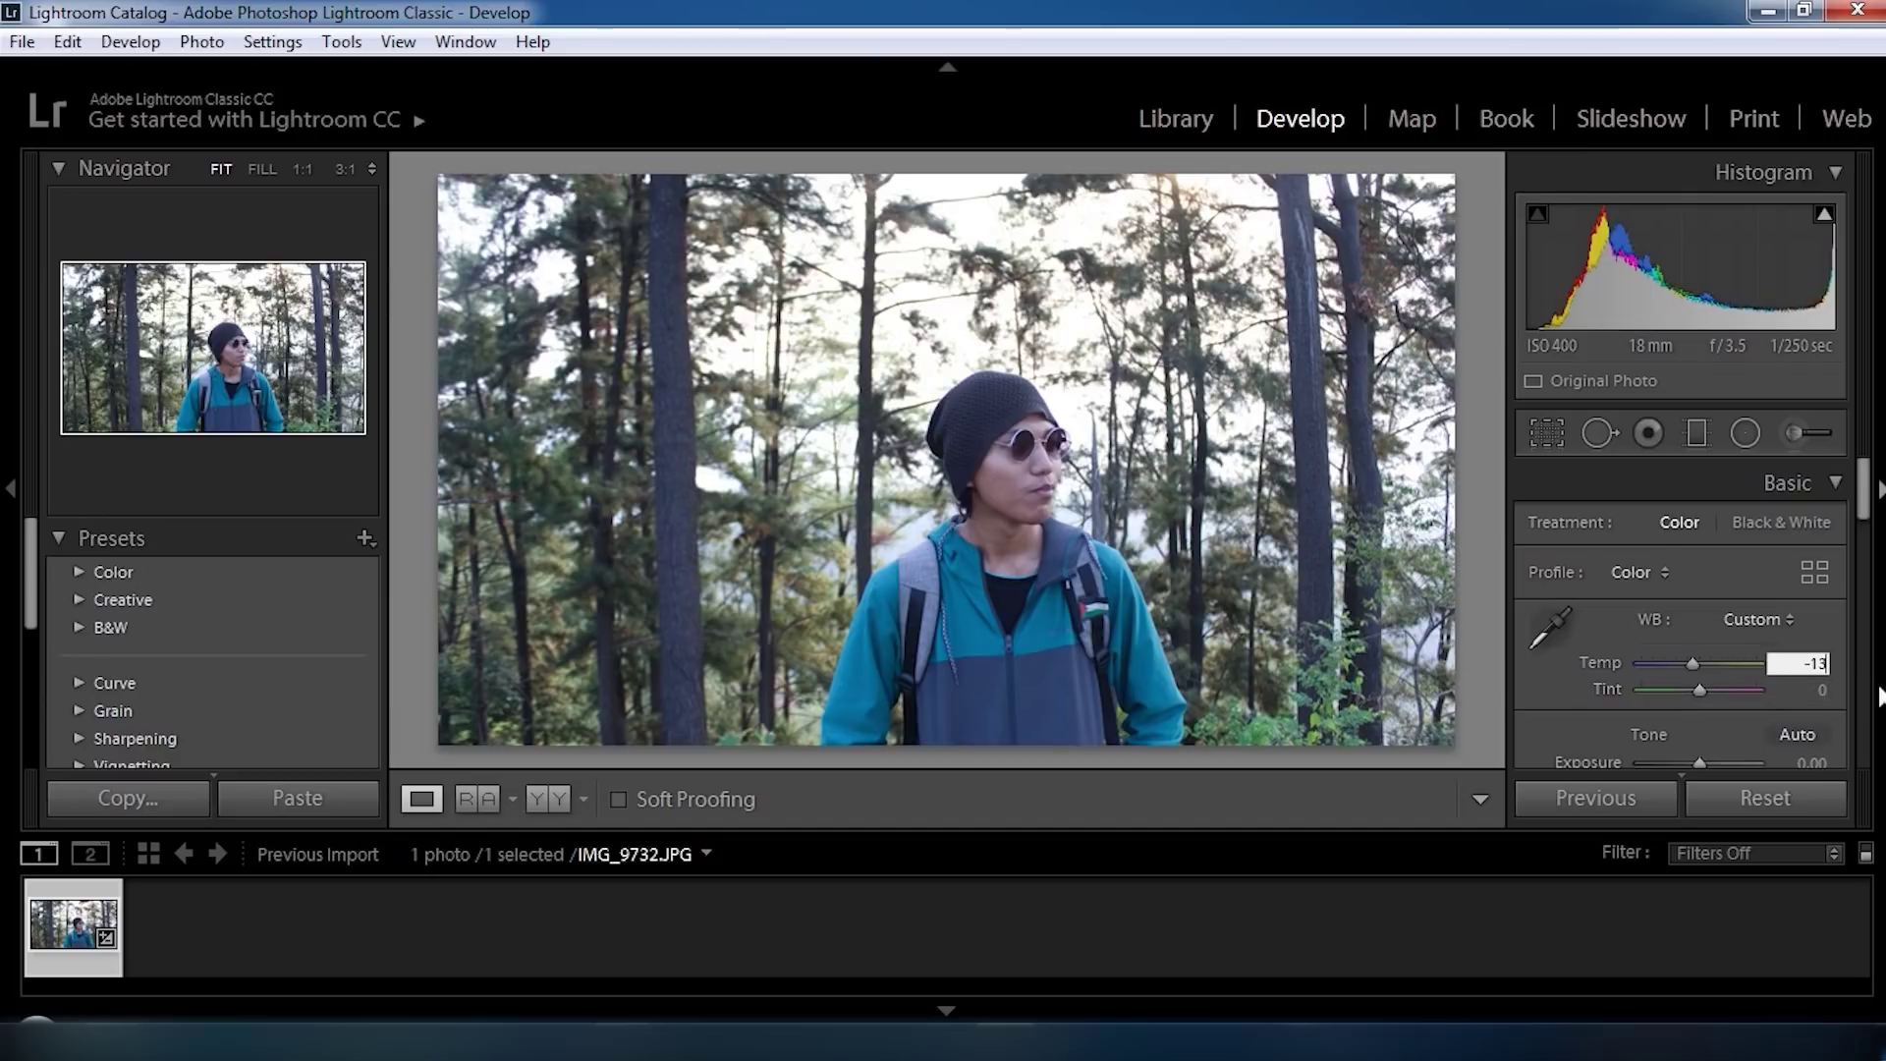
pyautogui.click(1823, 689)
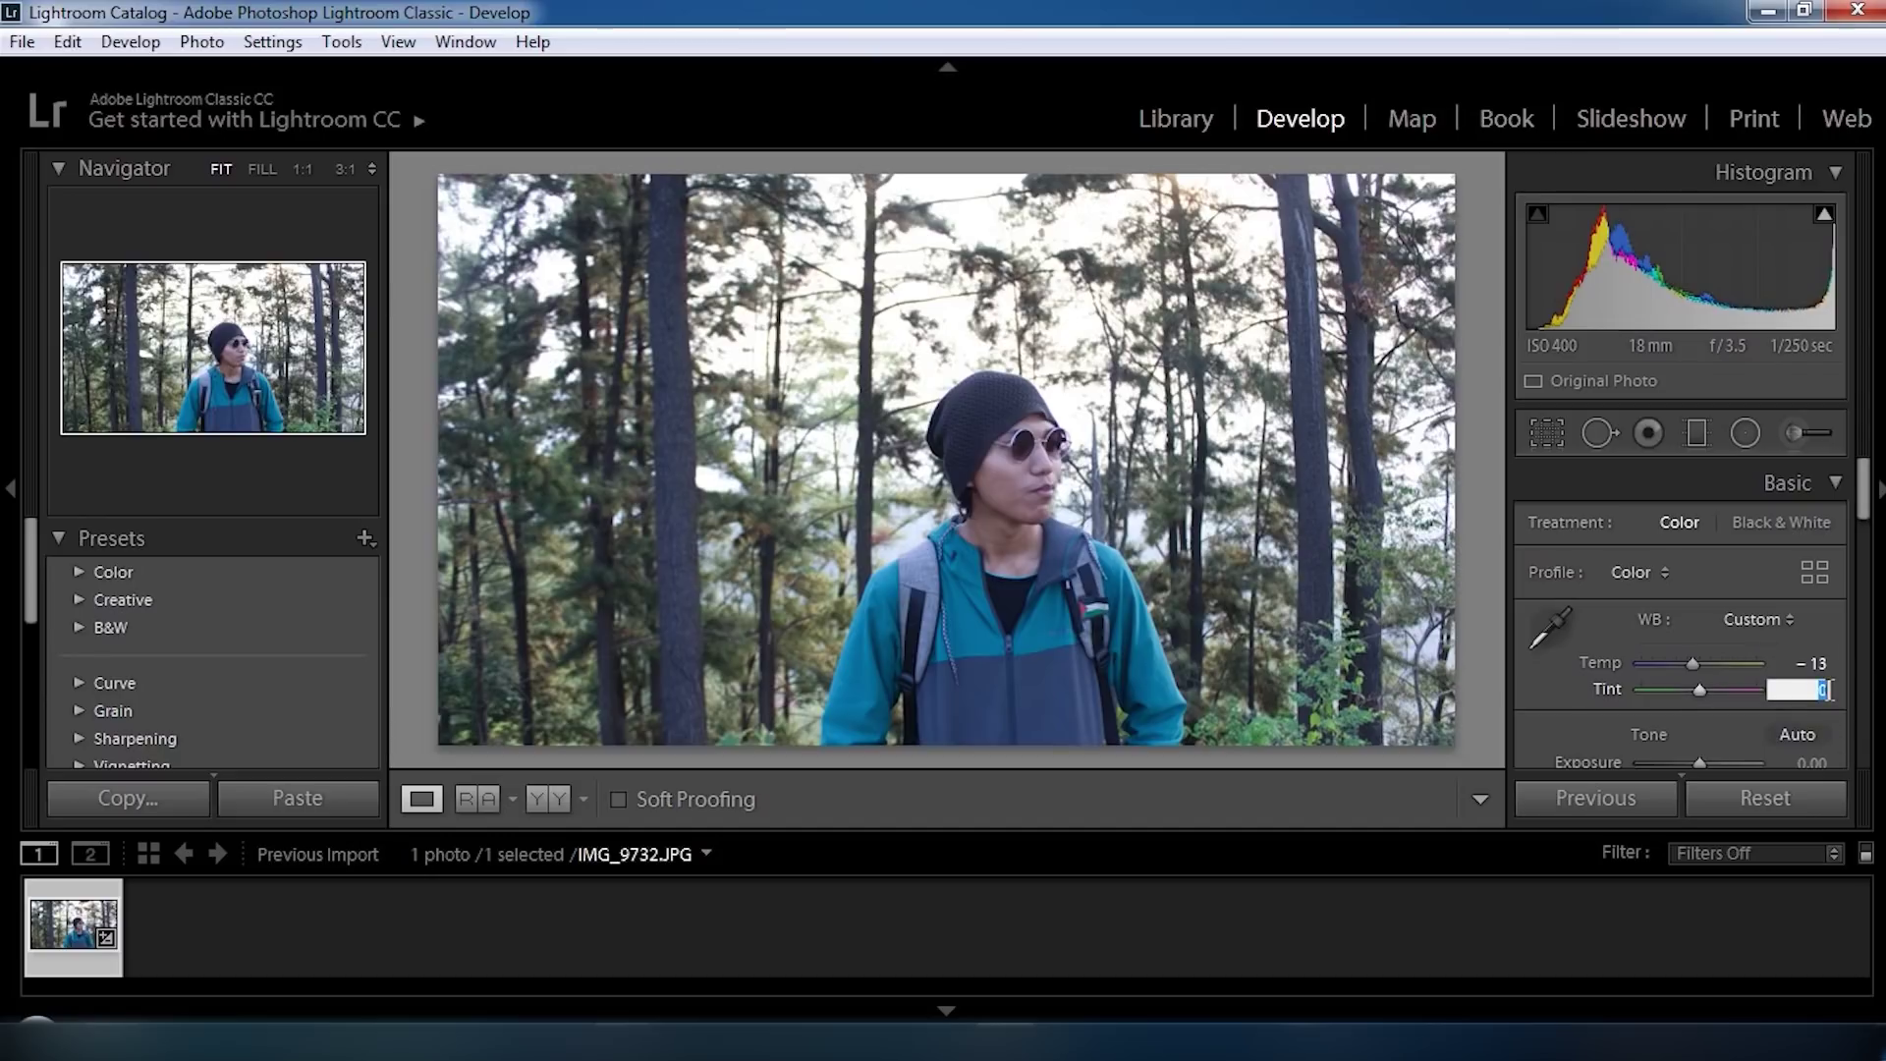
pyautogui.write('-6')
# Set Exposure to +0.10 in the Basic panel's Tone section.
pyautogui.scroll(-2, 1616, 668)
pyautogui.scroll(-2, 1621, 667)
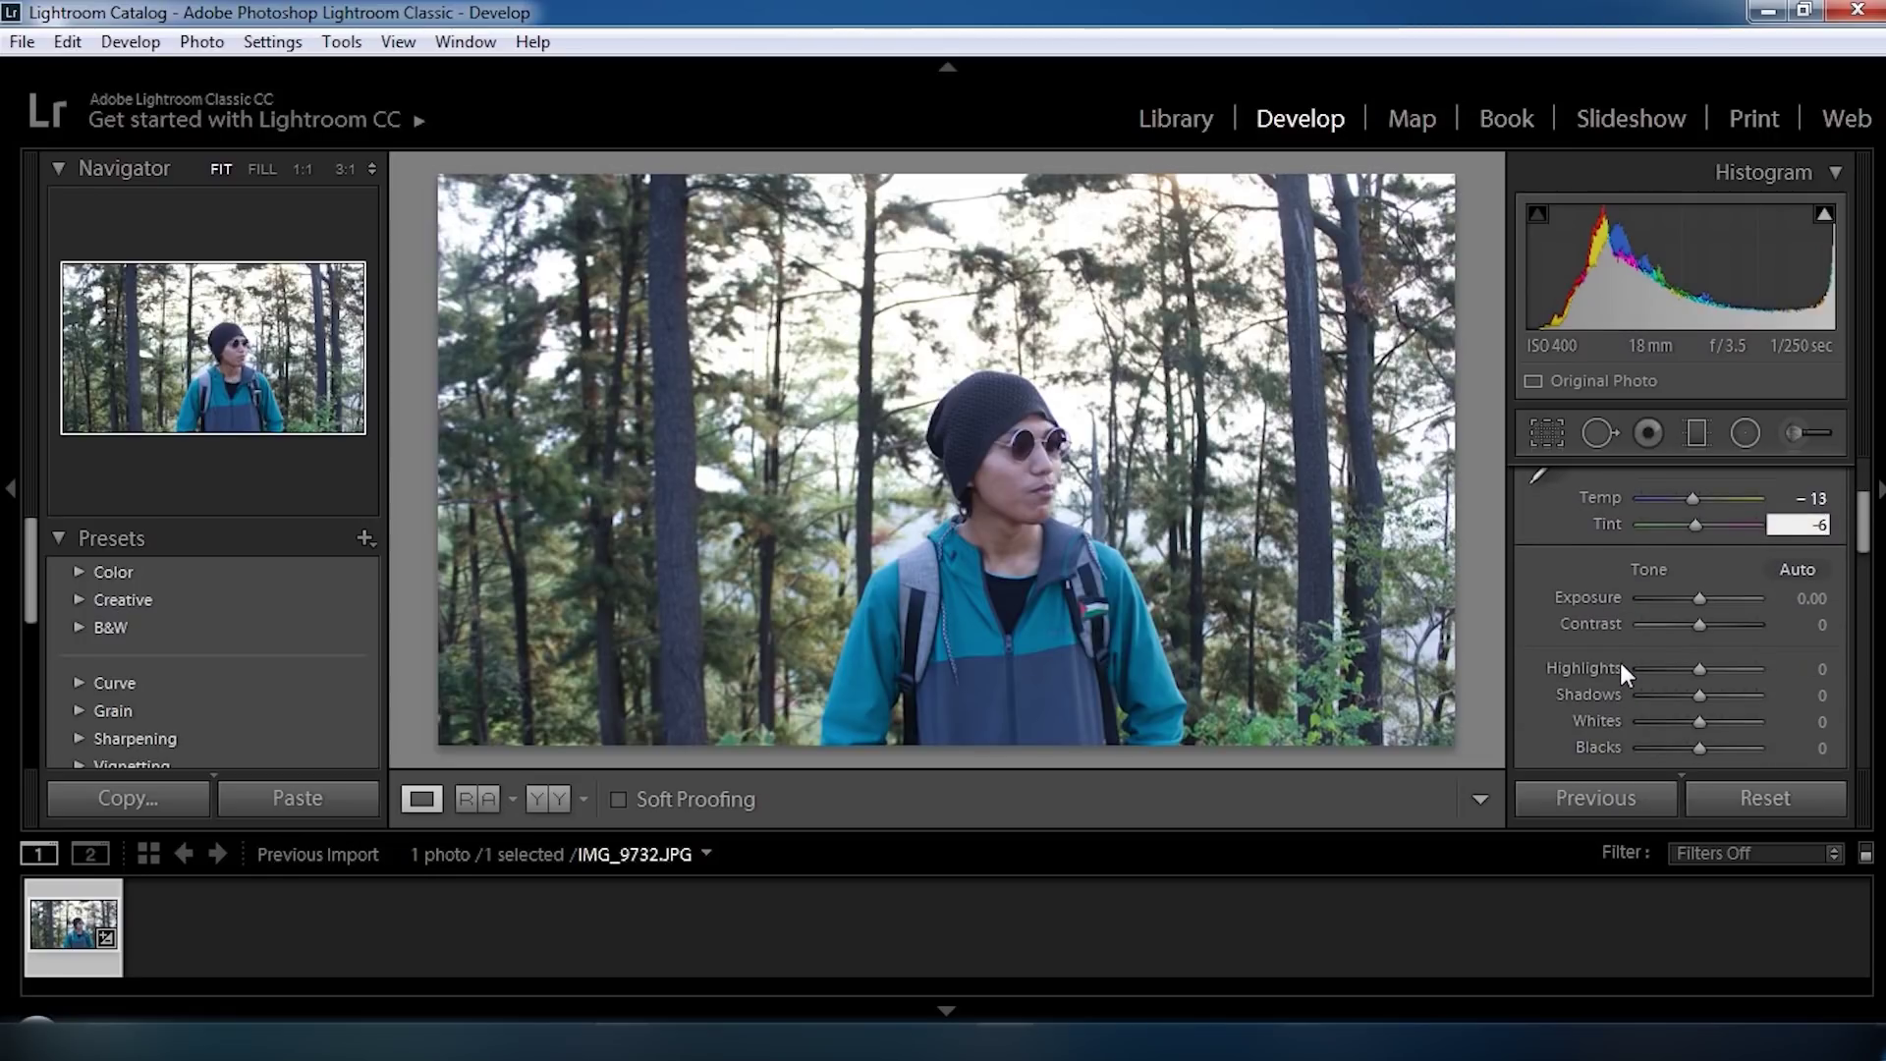
pyautogui.scroll(-1, 1619, 662)
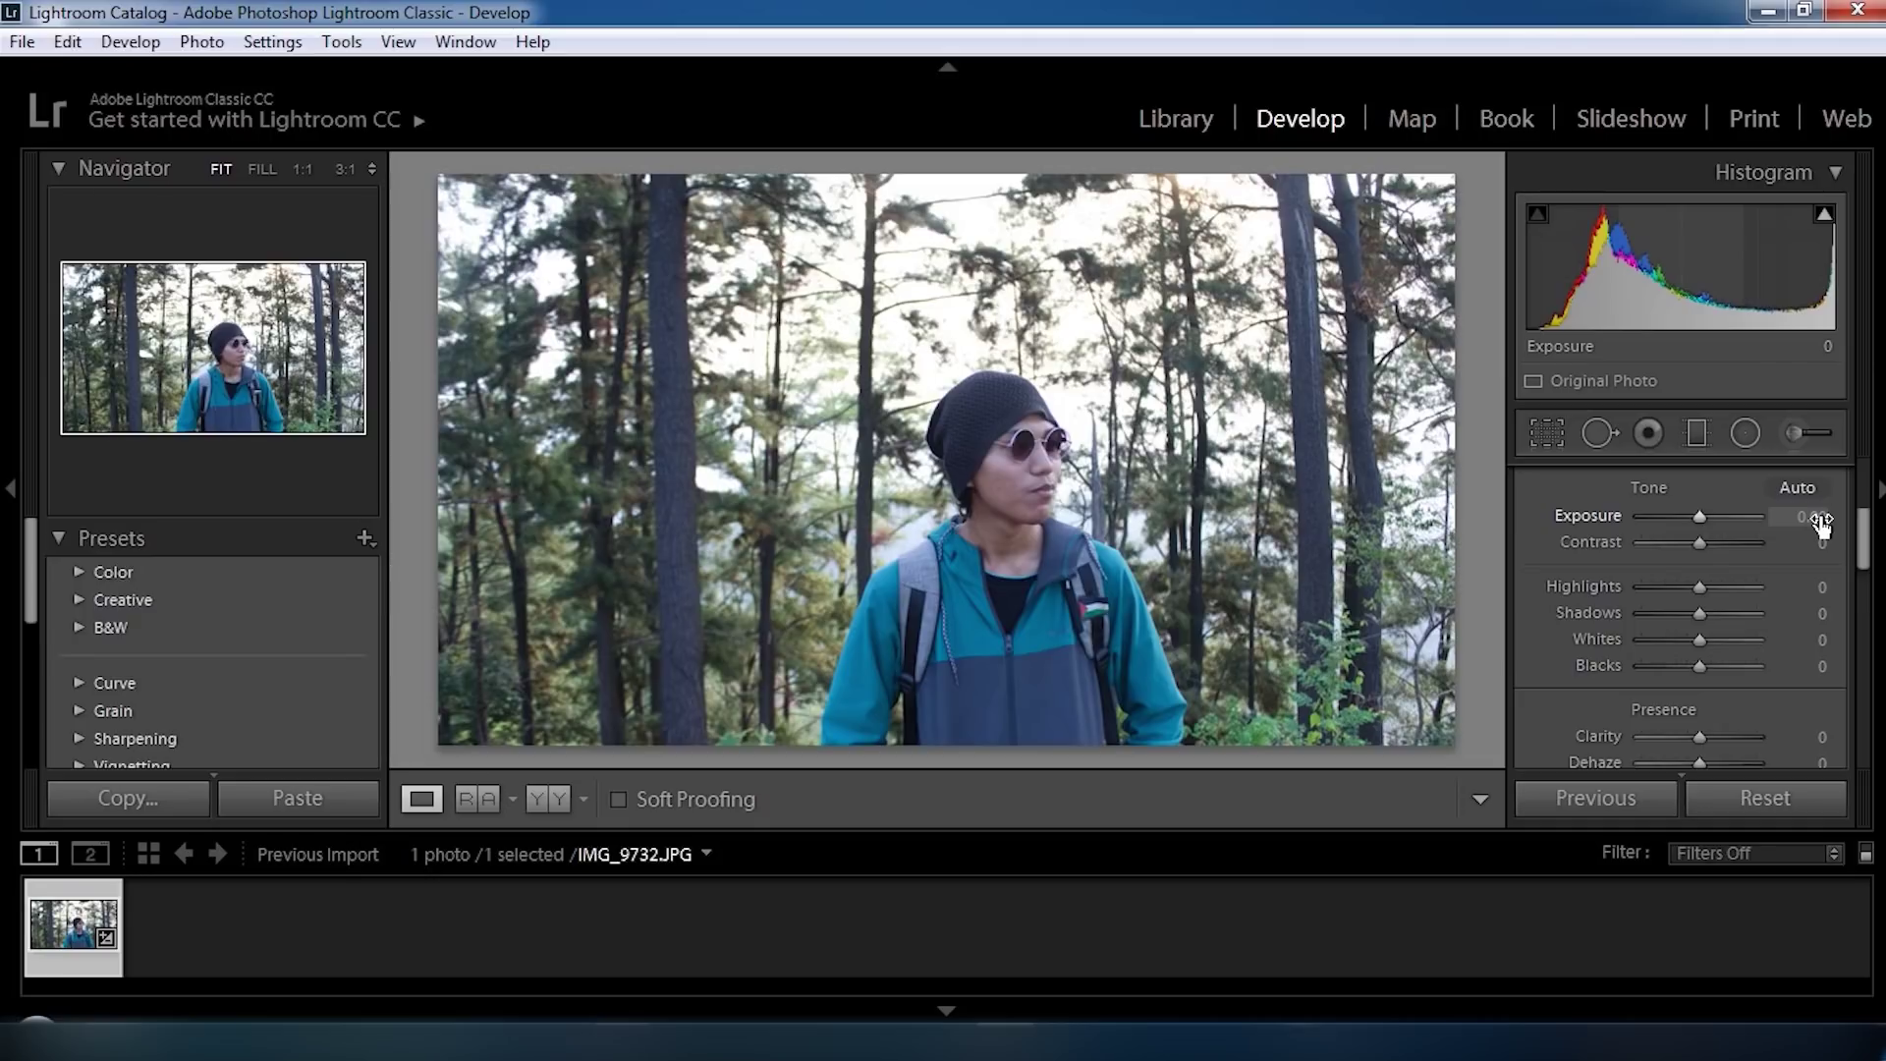
pyautogui.click(1820, 518)
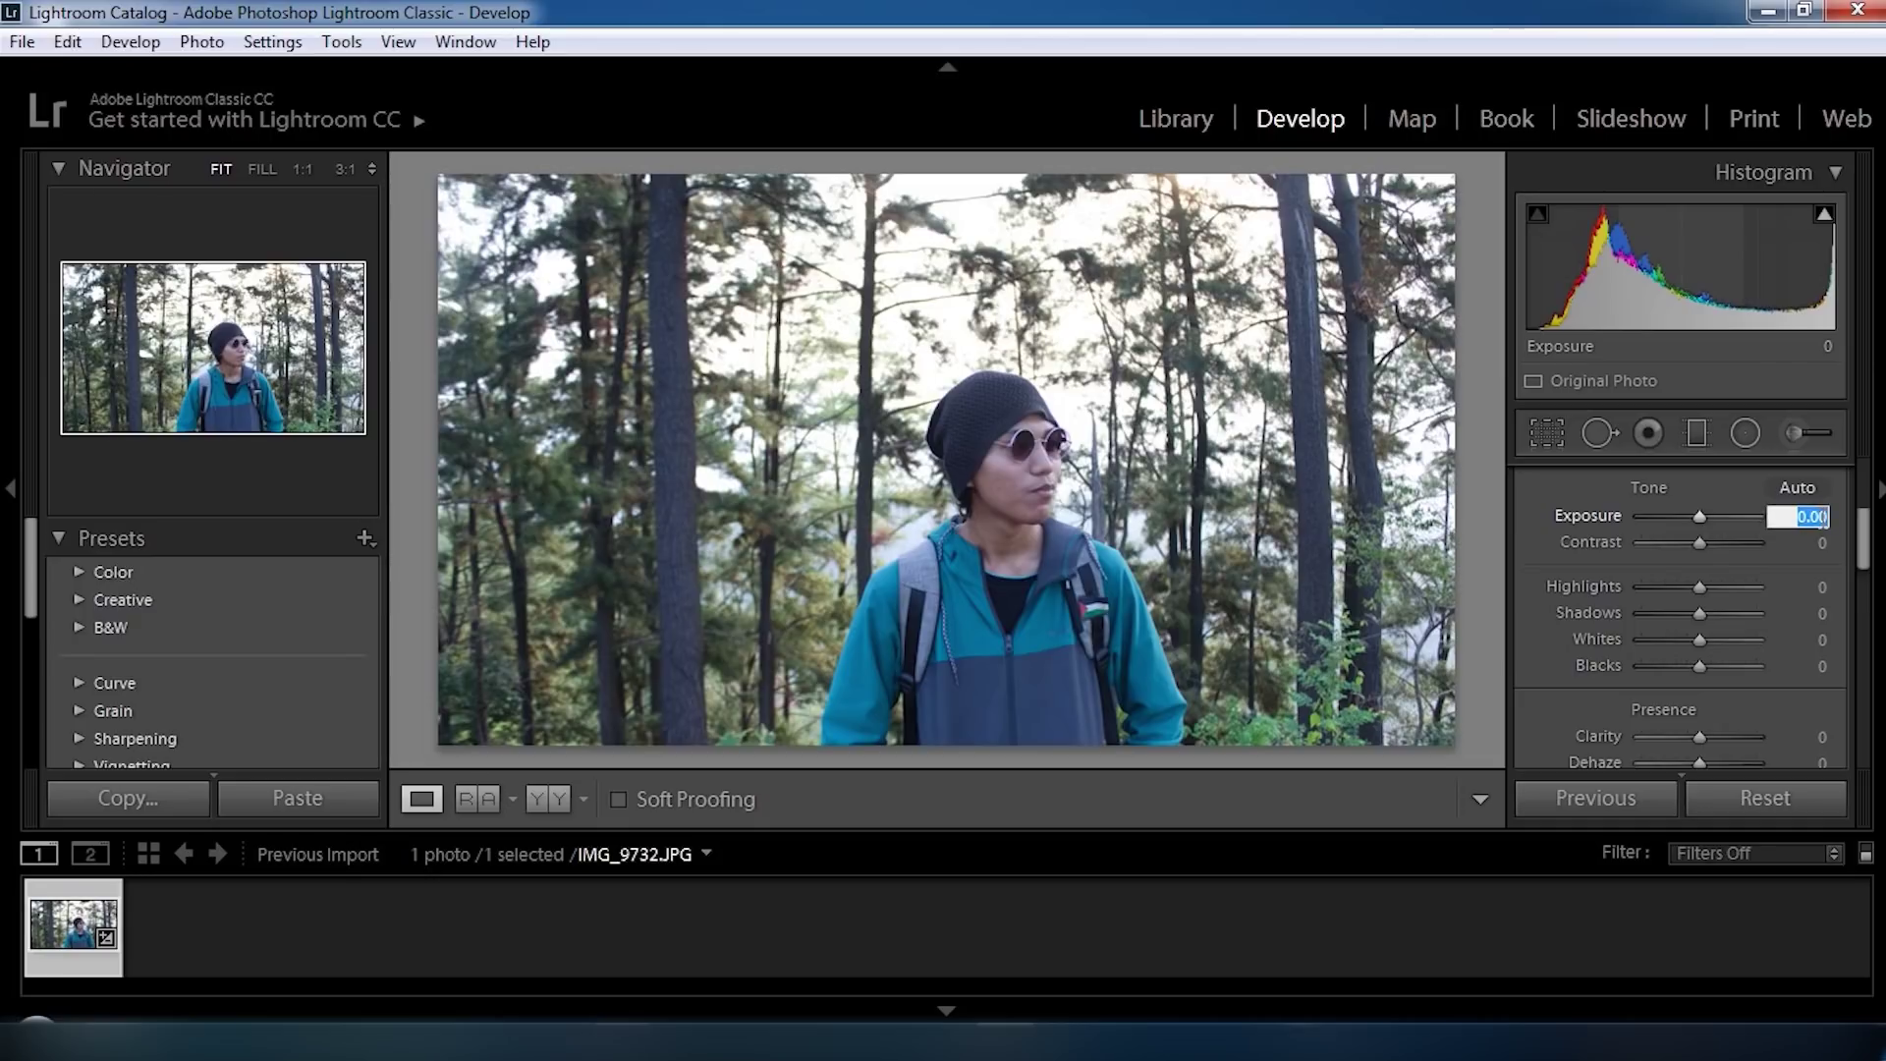
pyautogui.write('0.')
pyautogui.write('1')
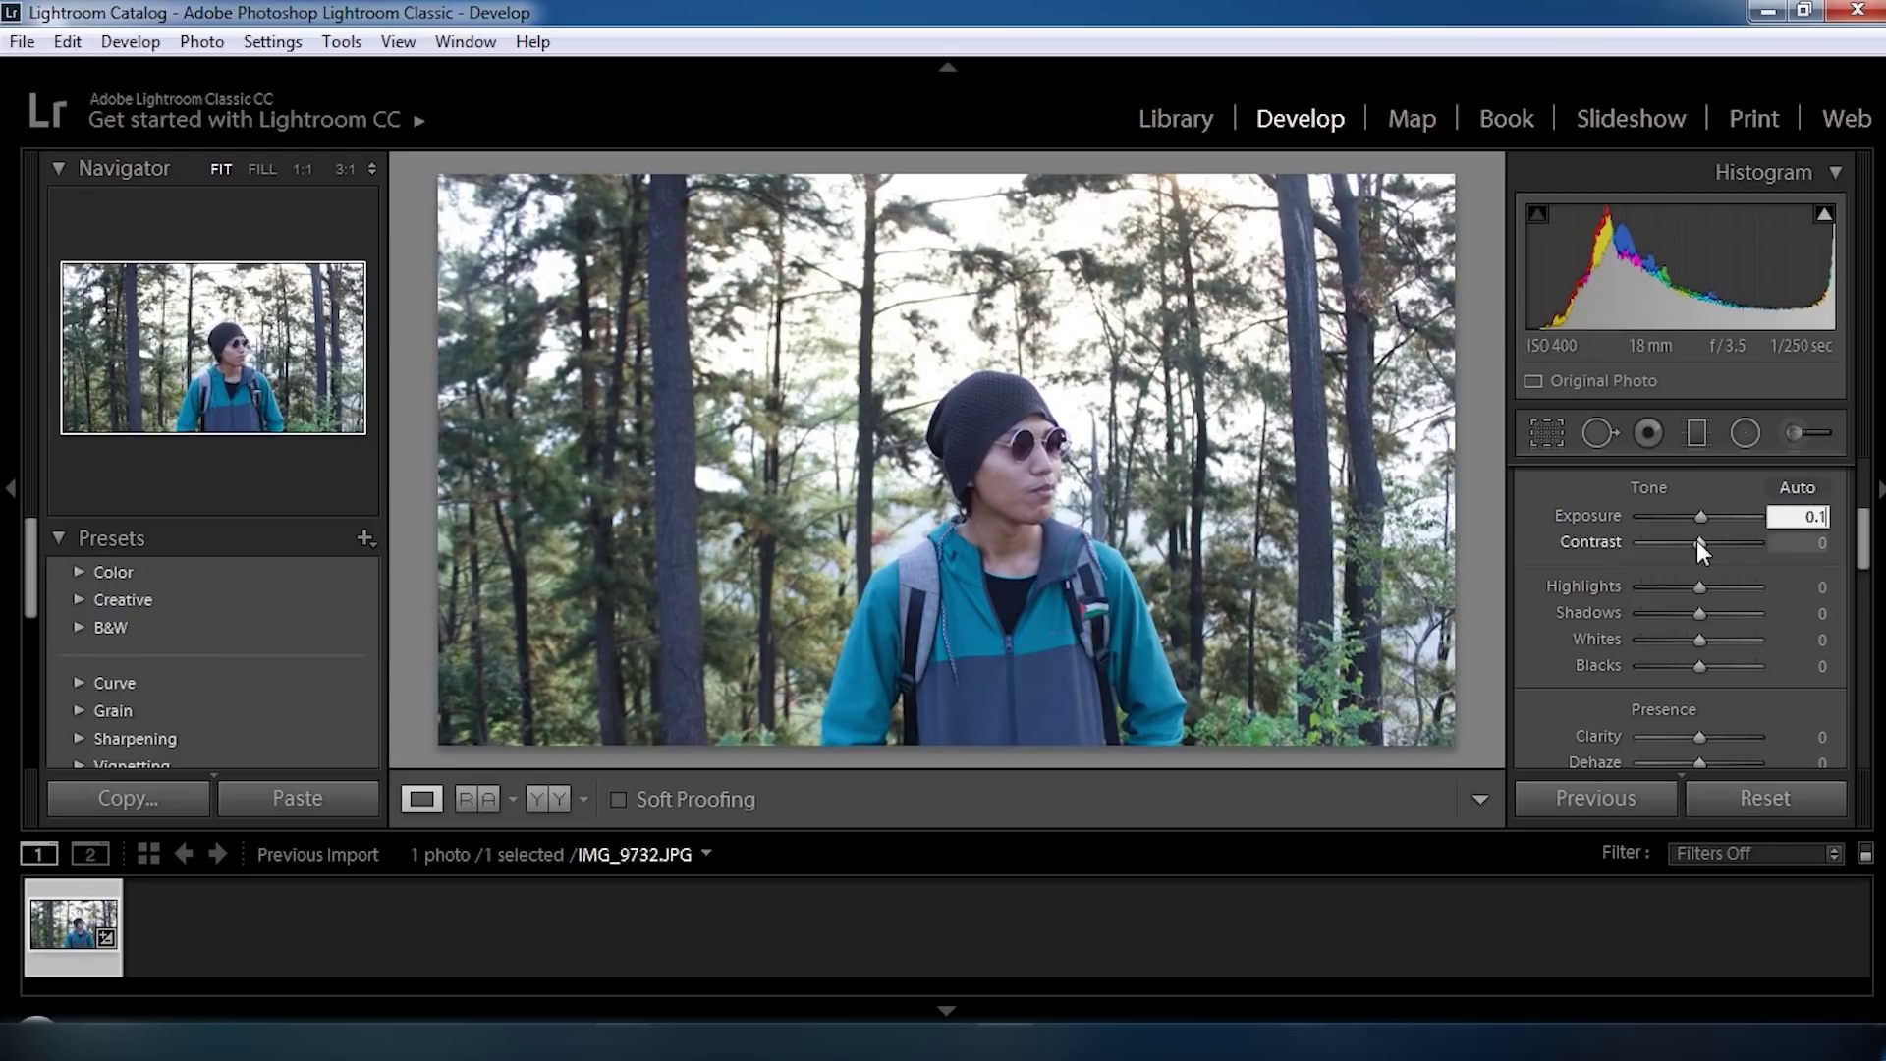
# Preview Contrast at both extremes, then set it to +15.
pyautogui.moveTo(1701, 544); pyautogui.dragTo(1623, 550)
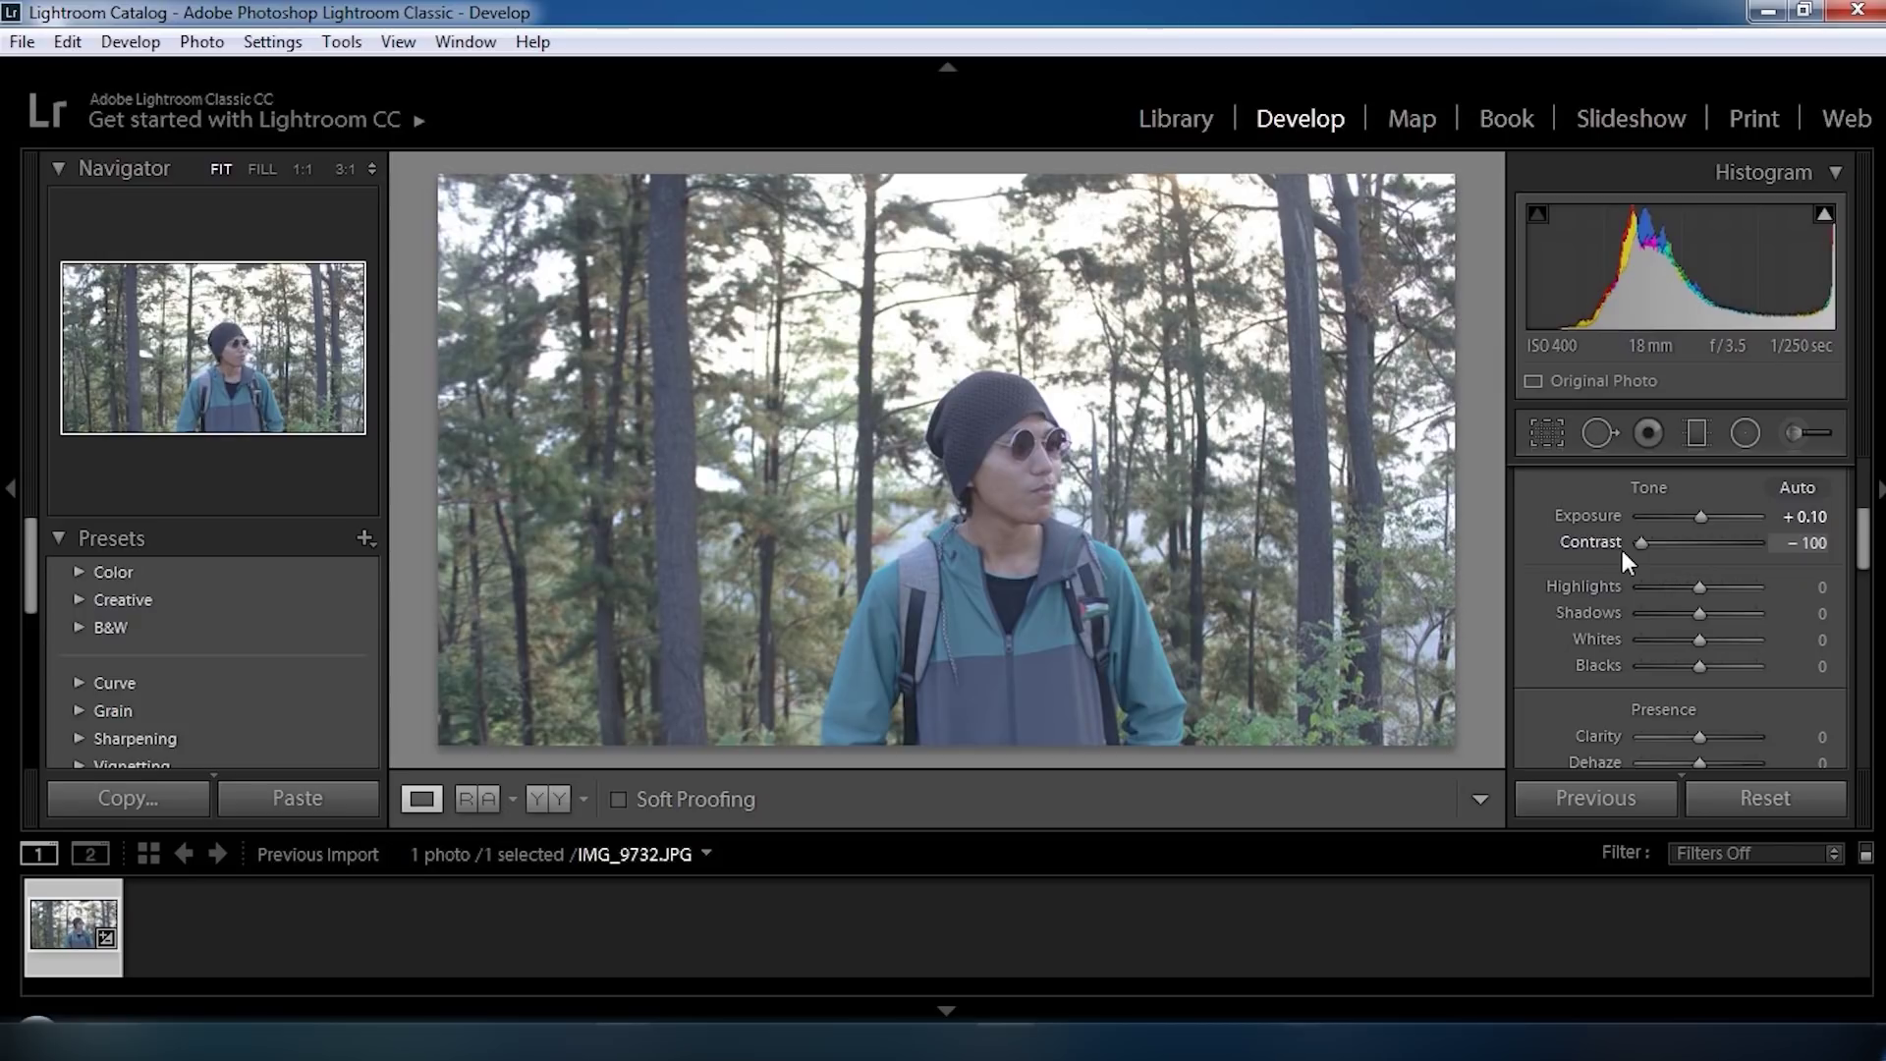
pyautogui.moveTo(1635, 546); pyautogui.dragTo(1757, 543)
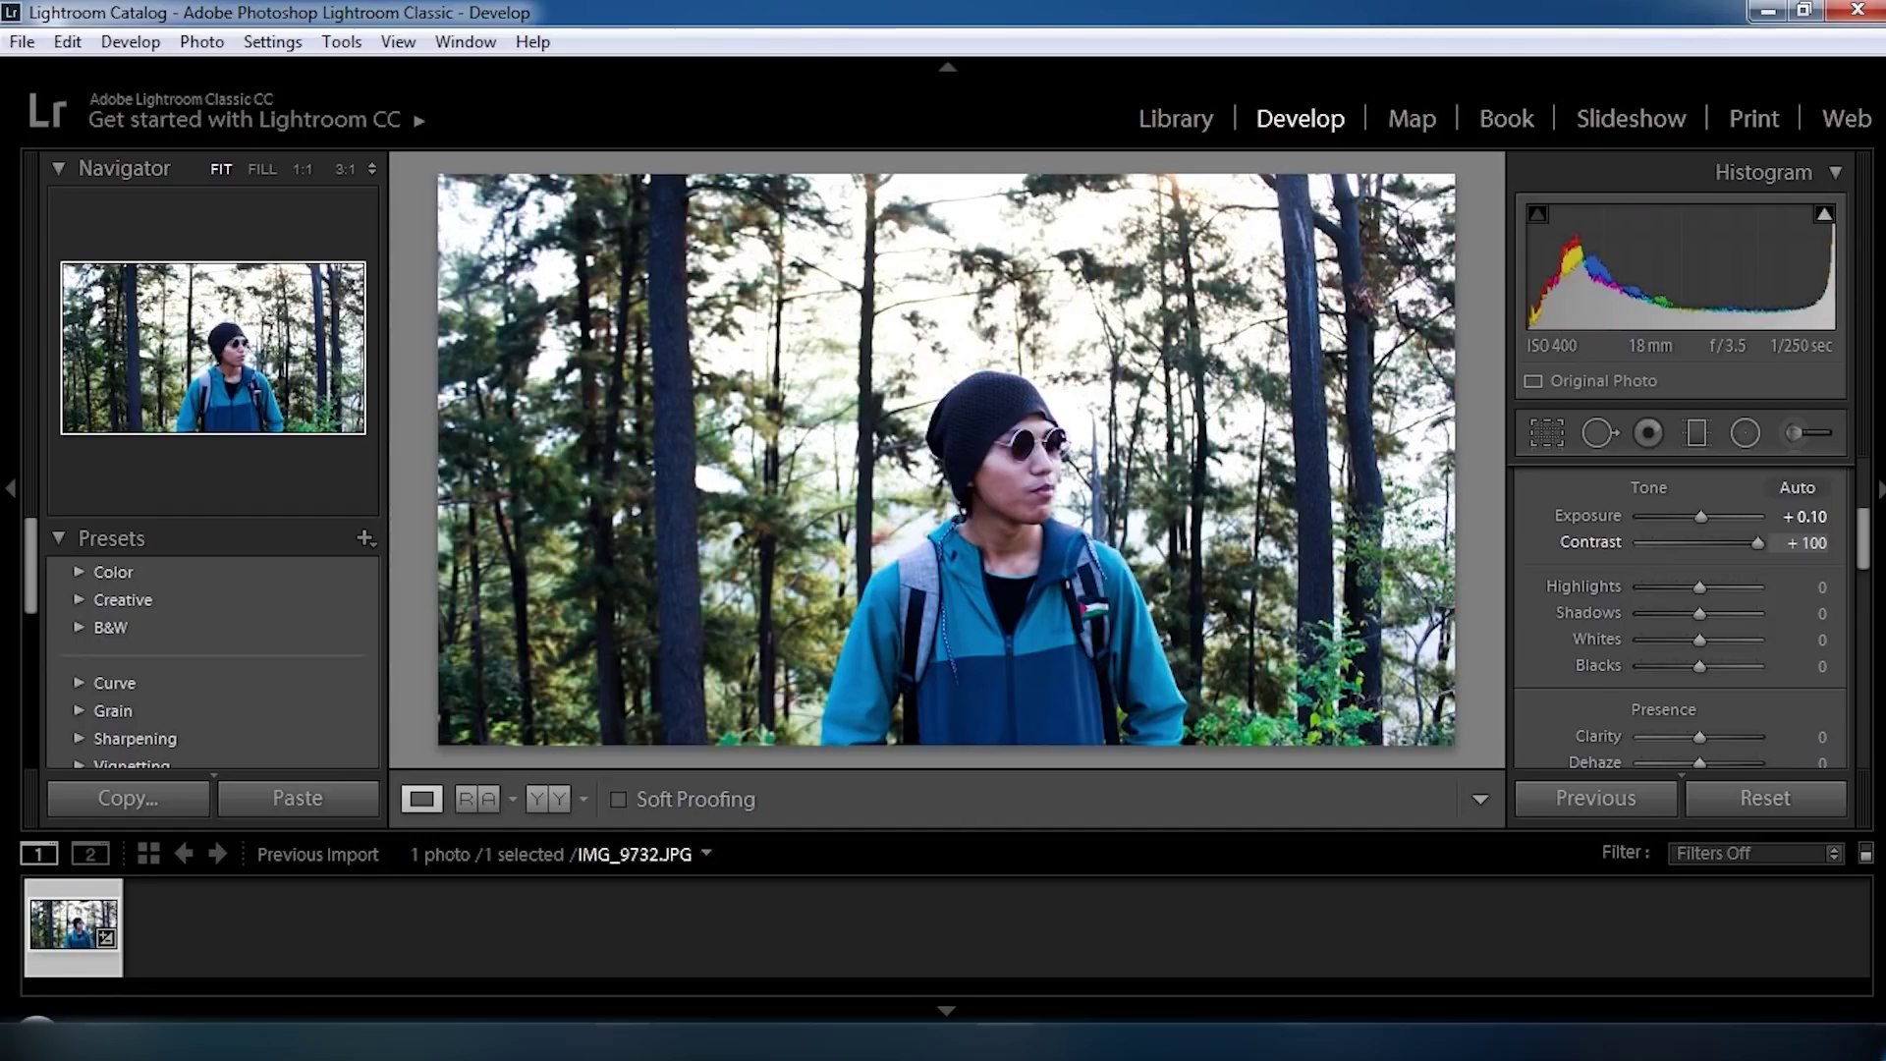
pyautogui.moveTo(1757, 543); pyautogui.dragTo(1737, 550)
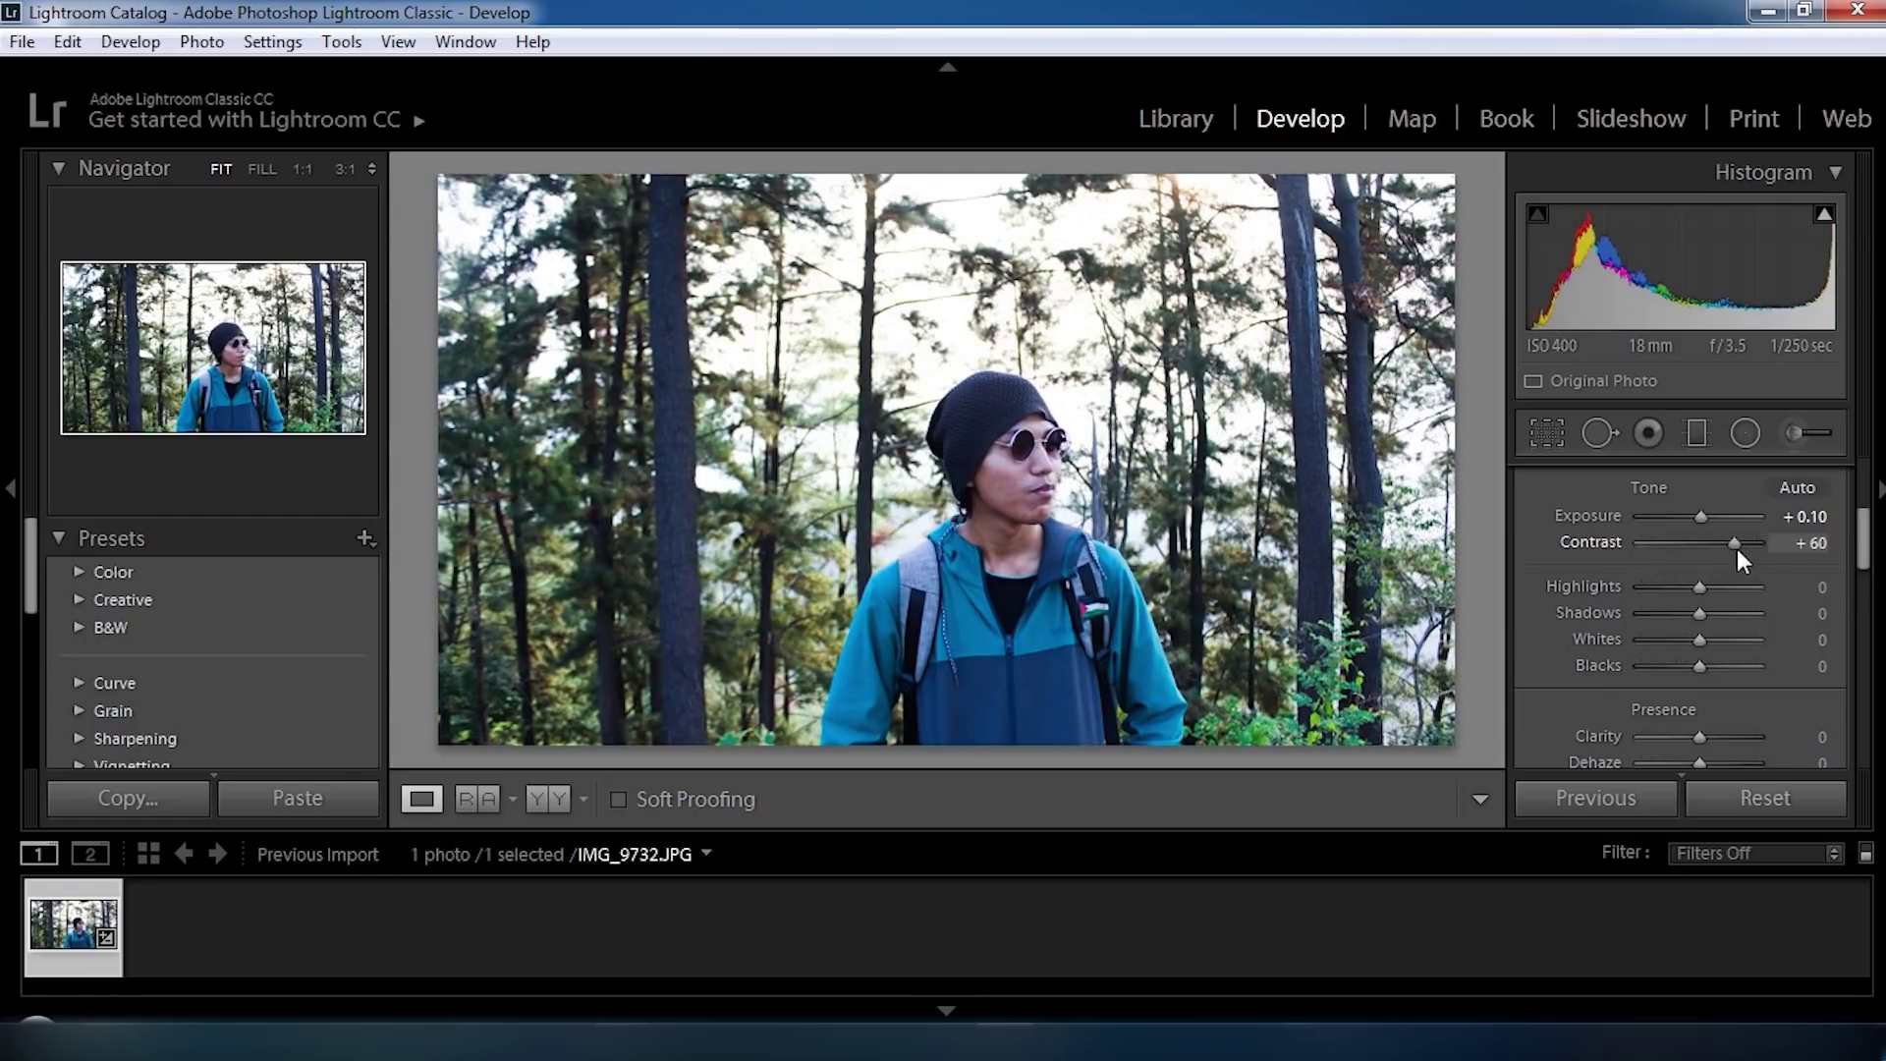
pyautogui.click(1815, 542)
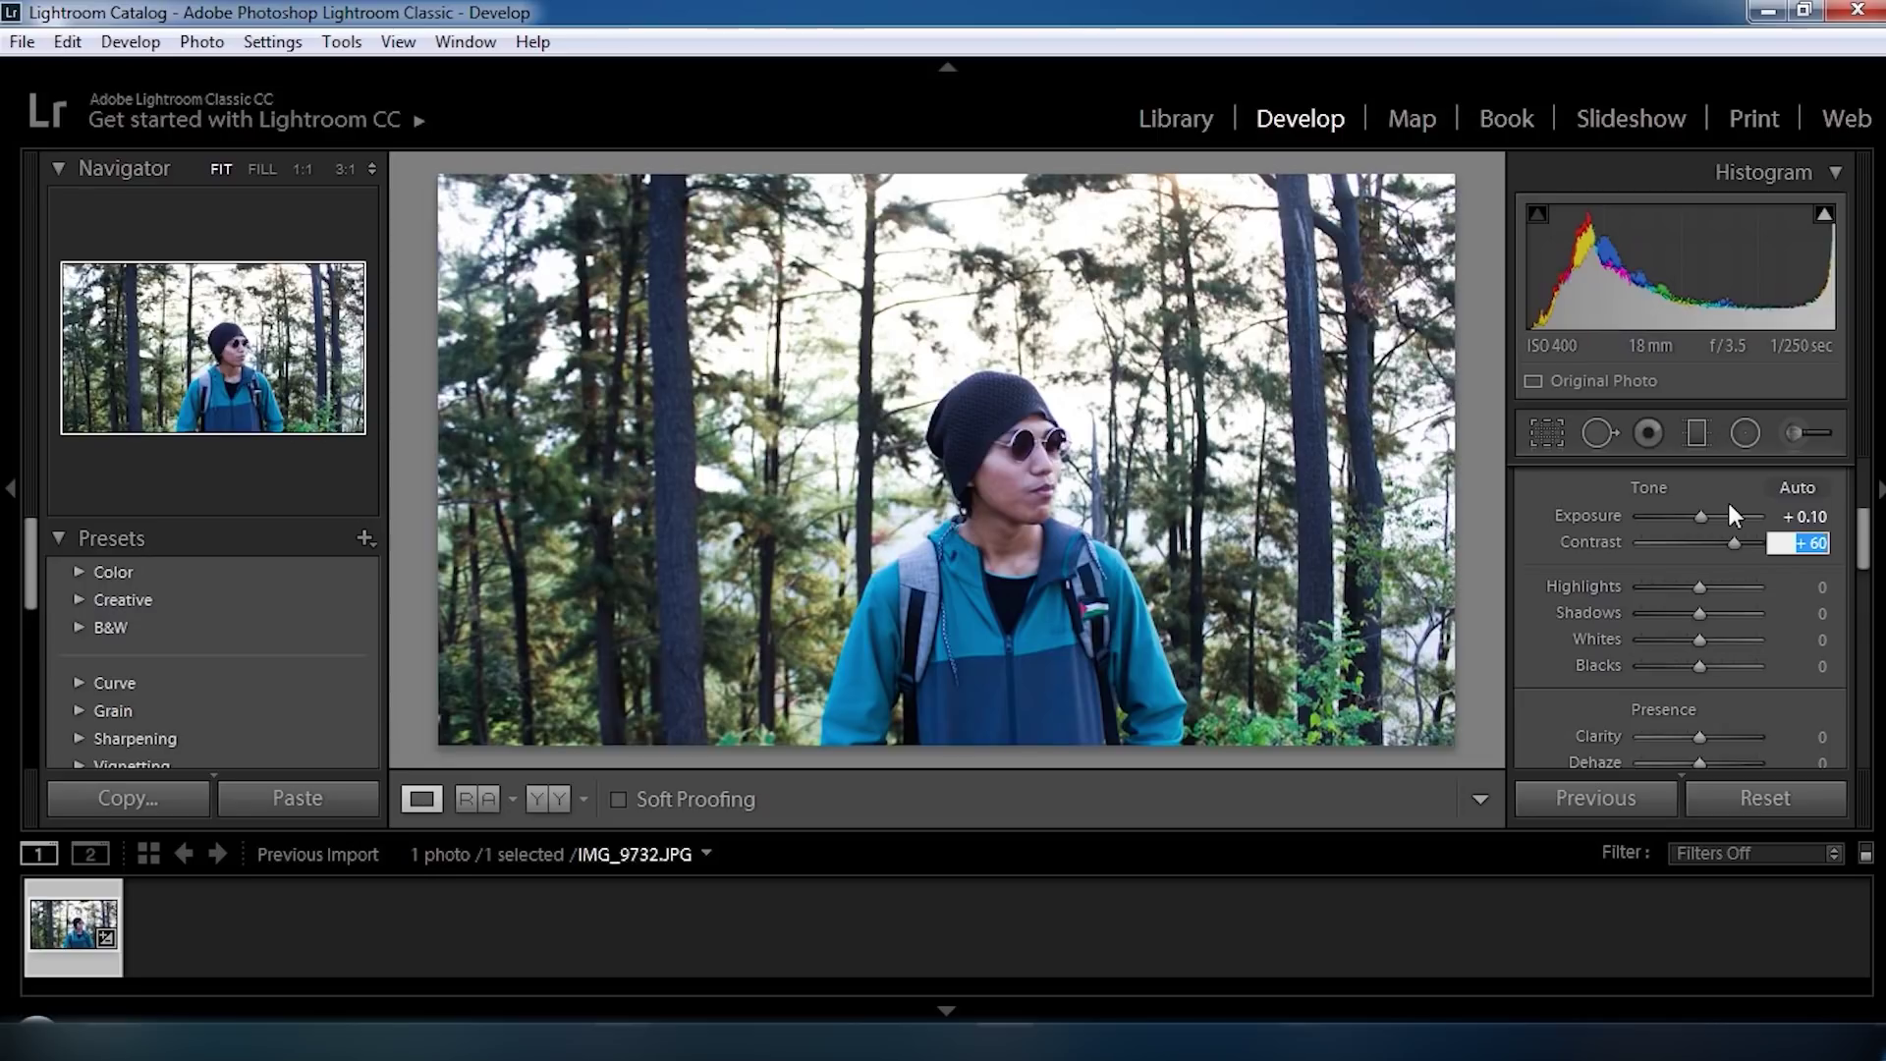
pyautogui.write('15')
pyautogui.press('Return')
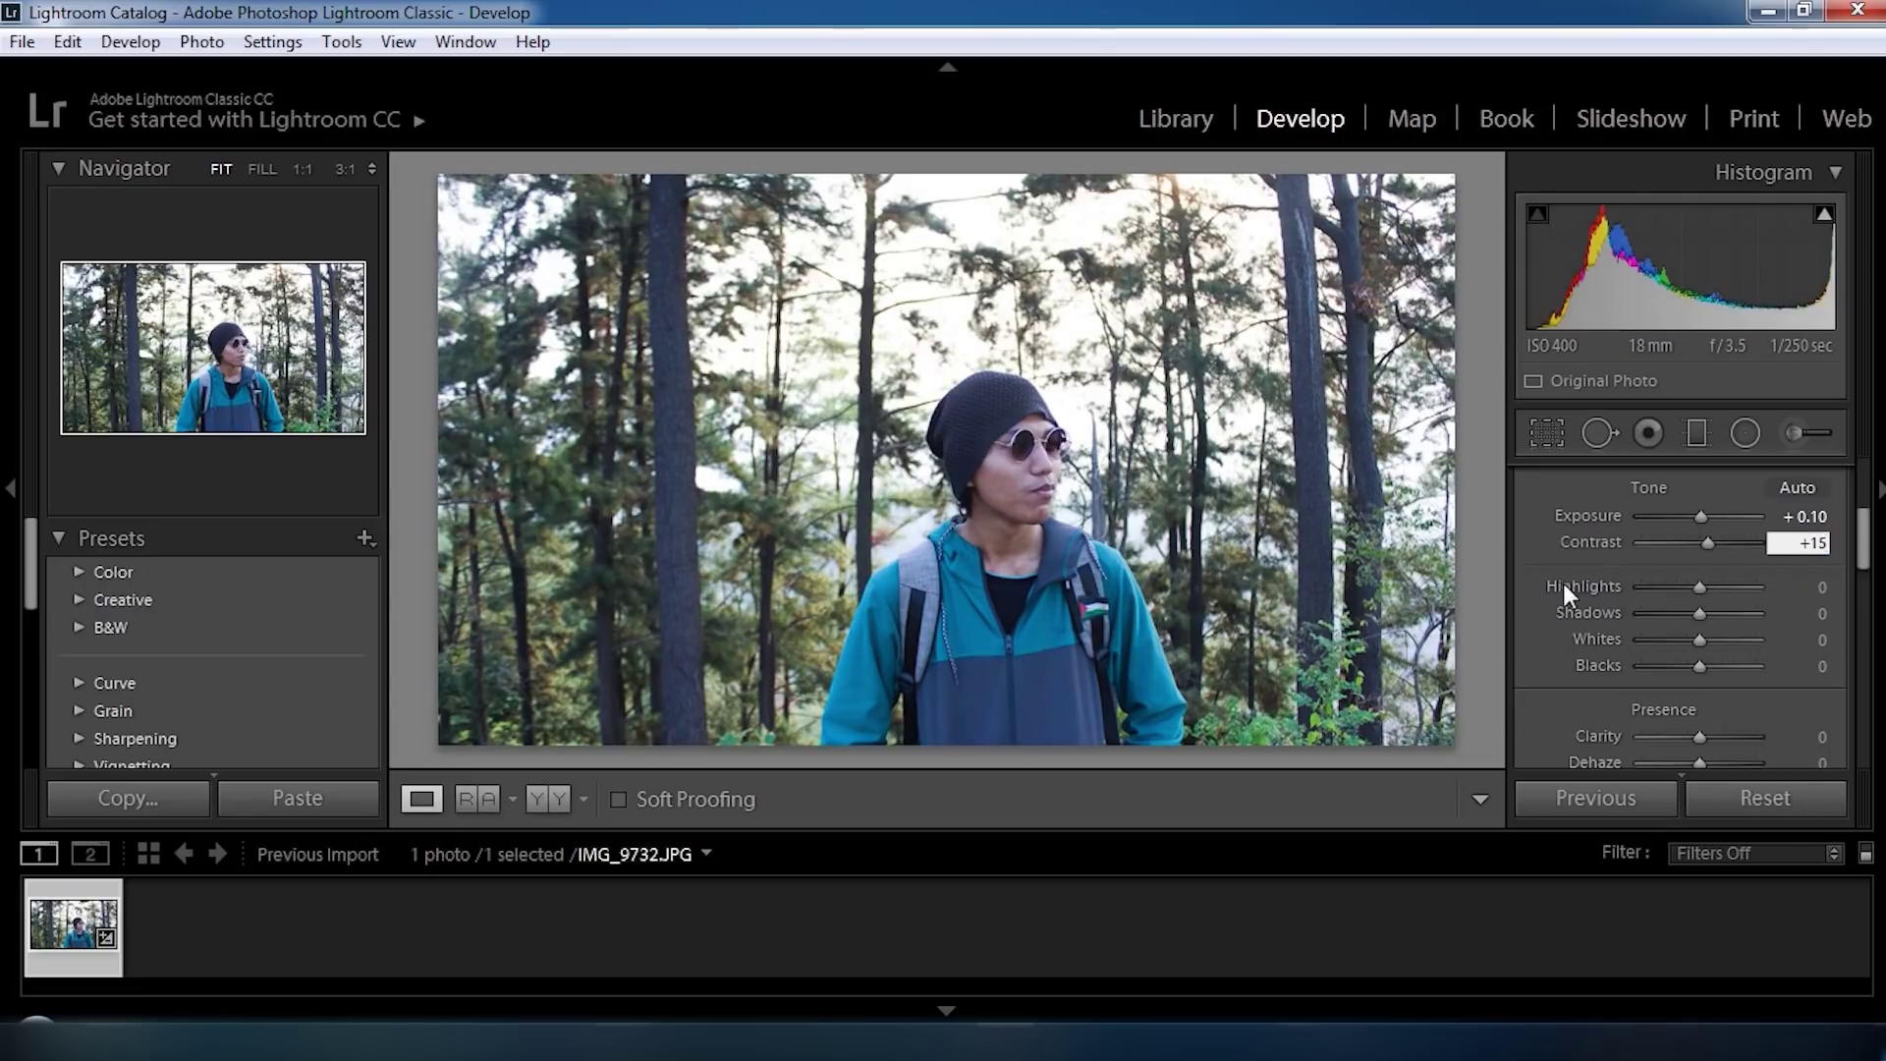
pyautogui.scroll(-2, 1538, 568)
# Check the face at full zoom and set Highlights to -10.
pyautogui.scroll(-1, 1556, 551)
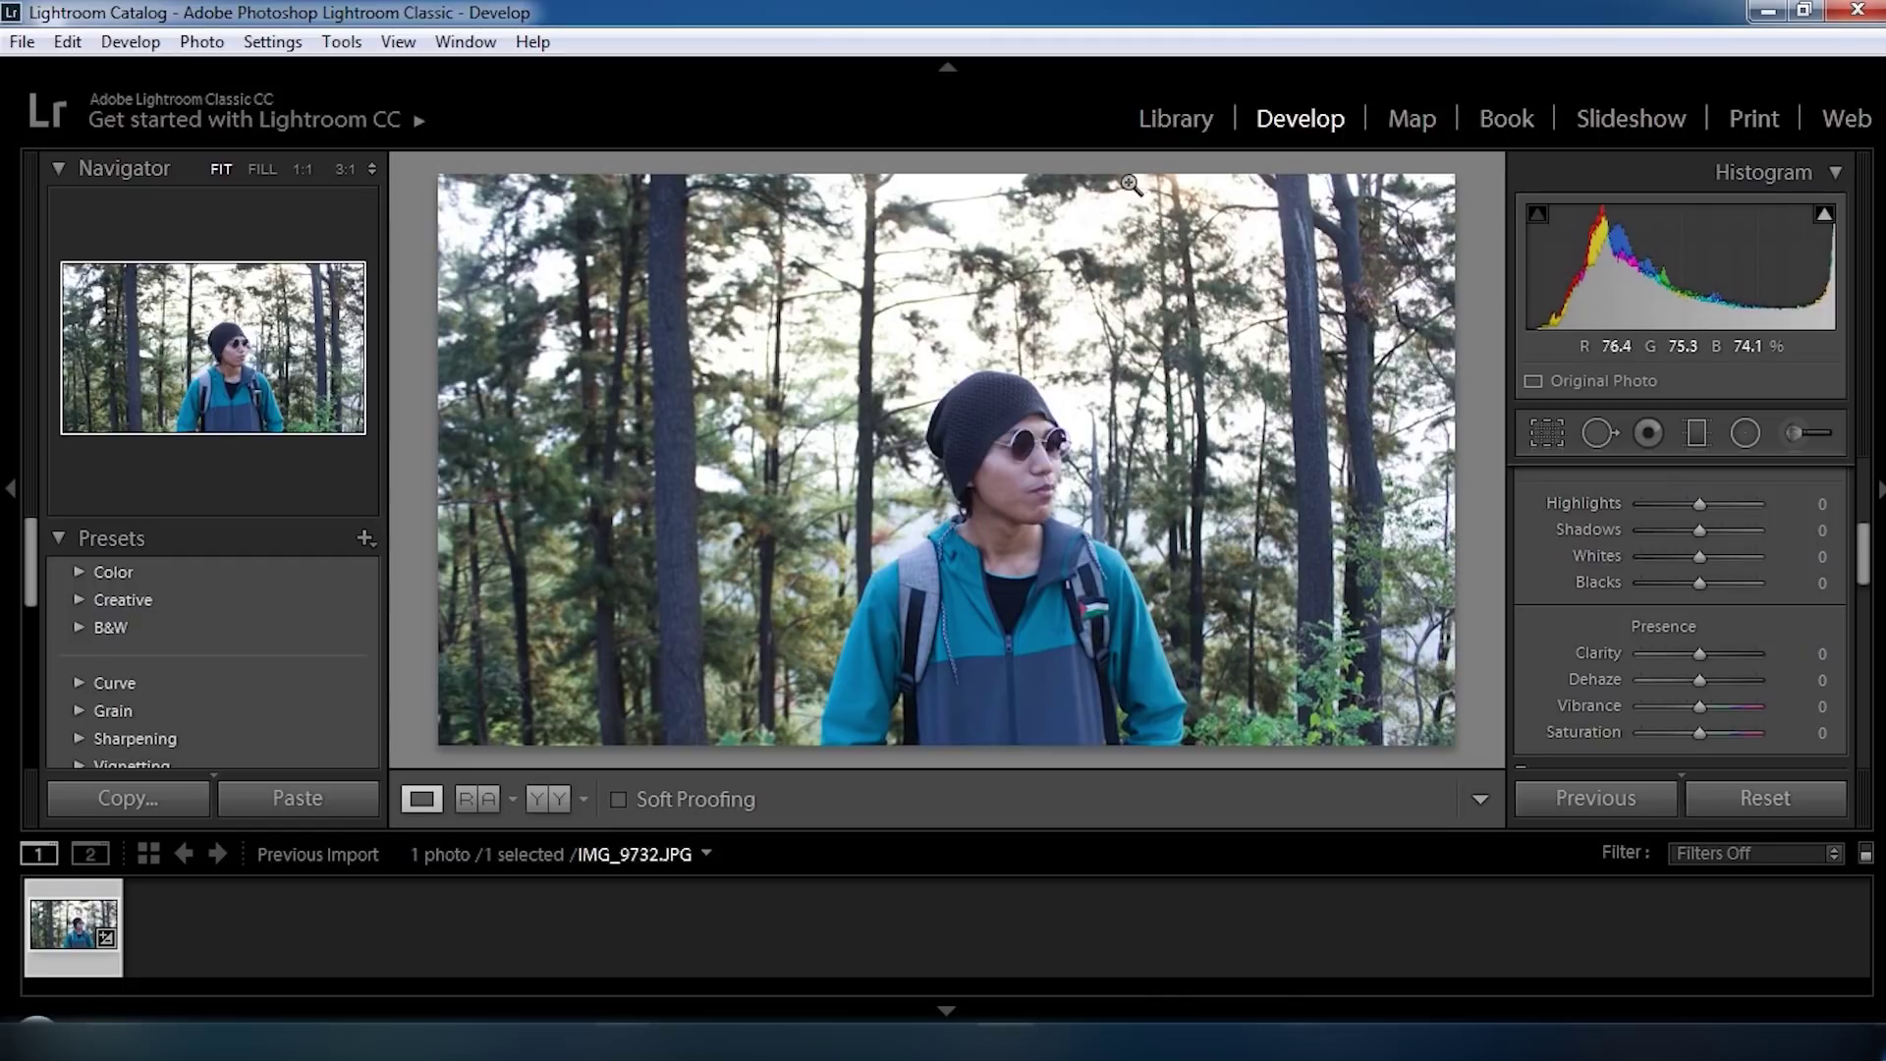
pyautogui.moveTo(987, 241); pyautogui.dragTo(1002, 226)
pyautogui.click(1002, 226)
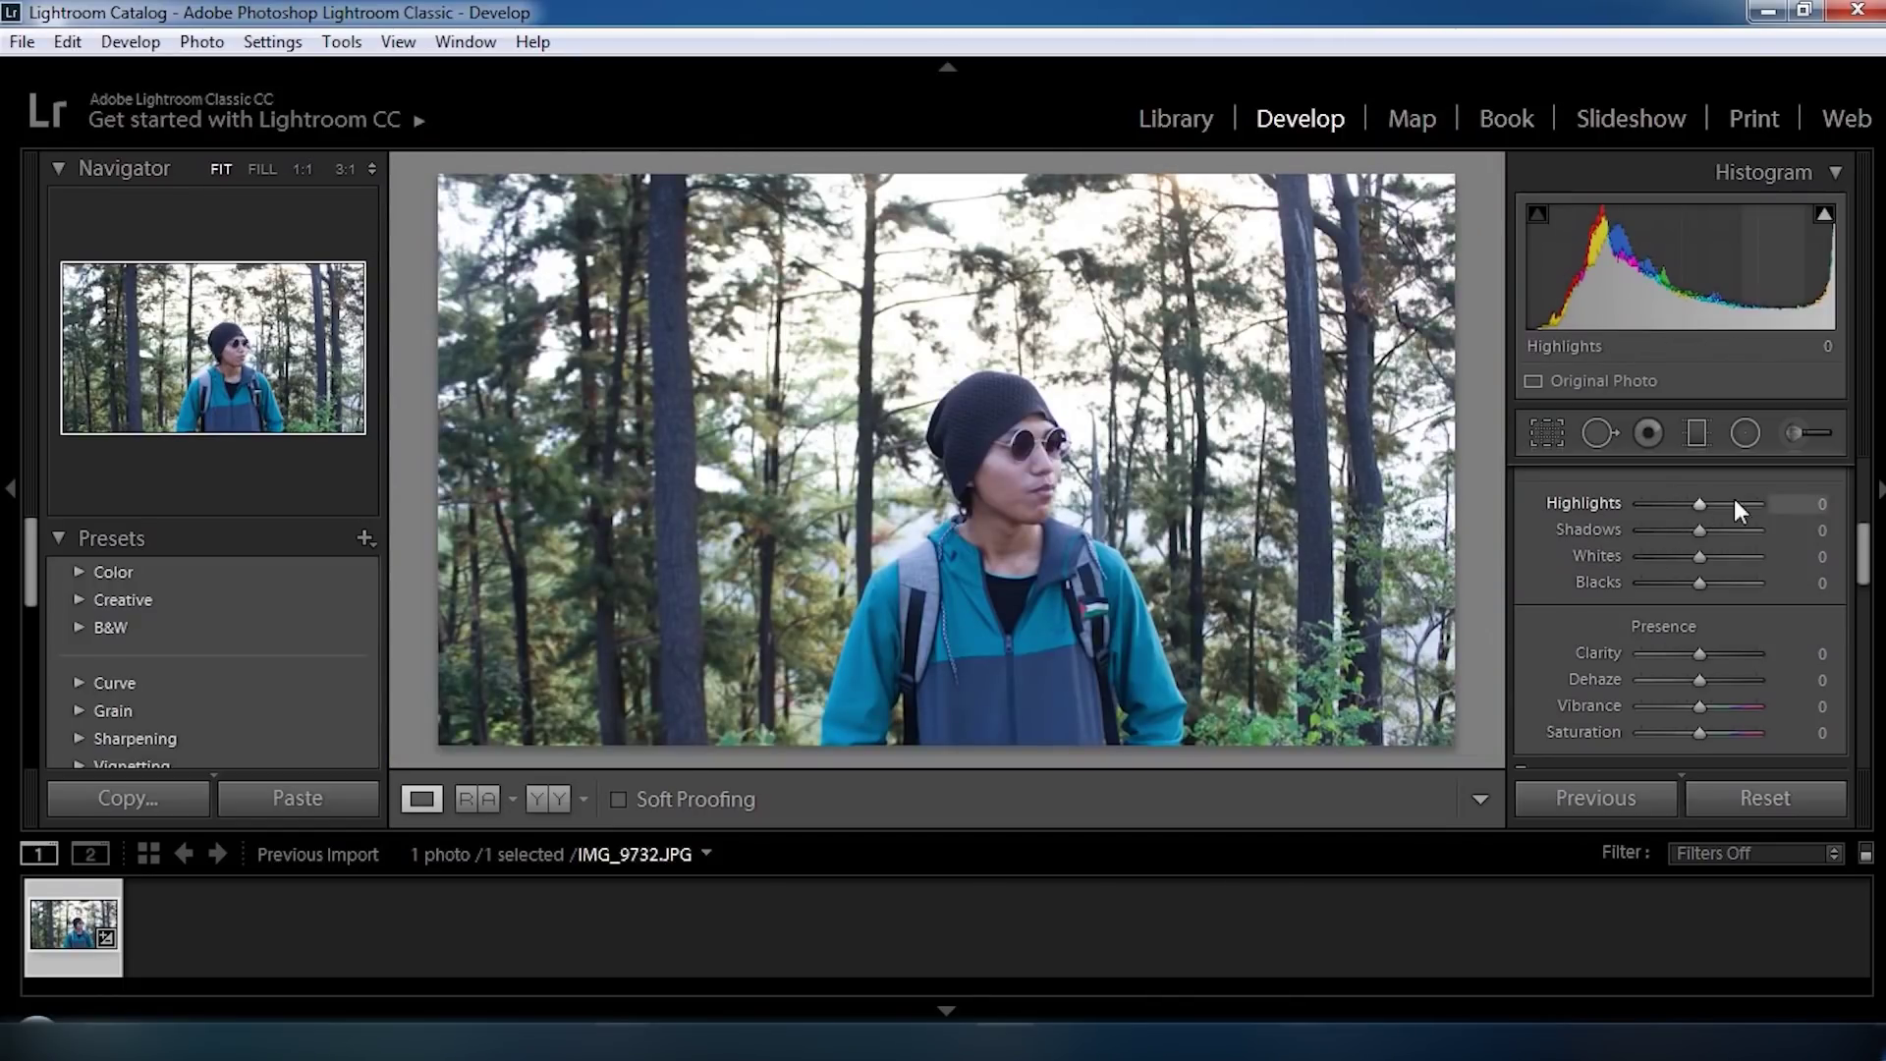
pyautogui.click(1817, 504)
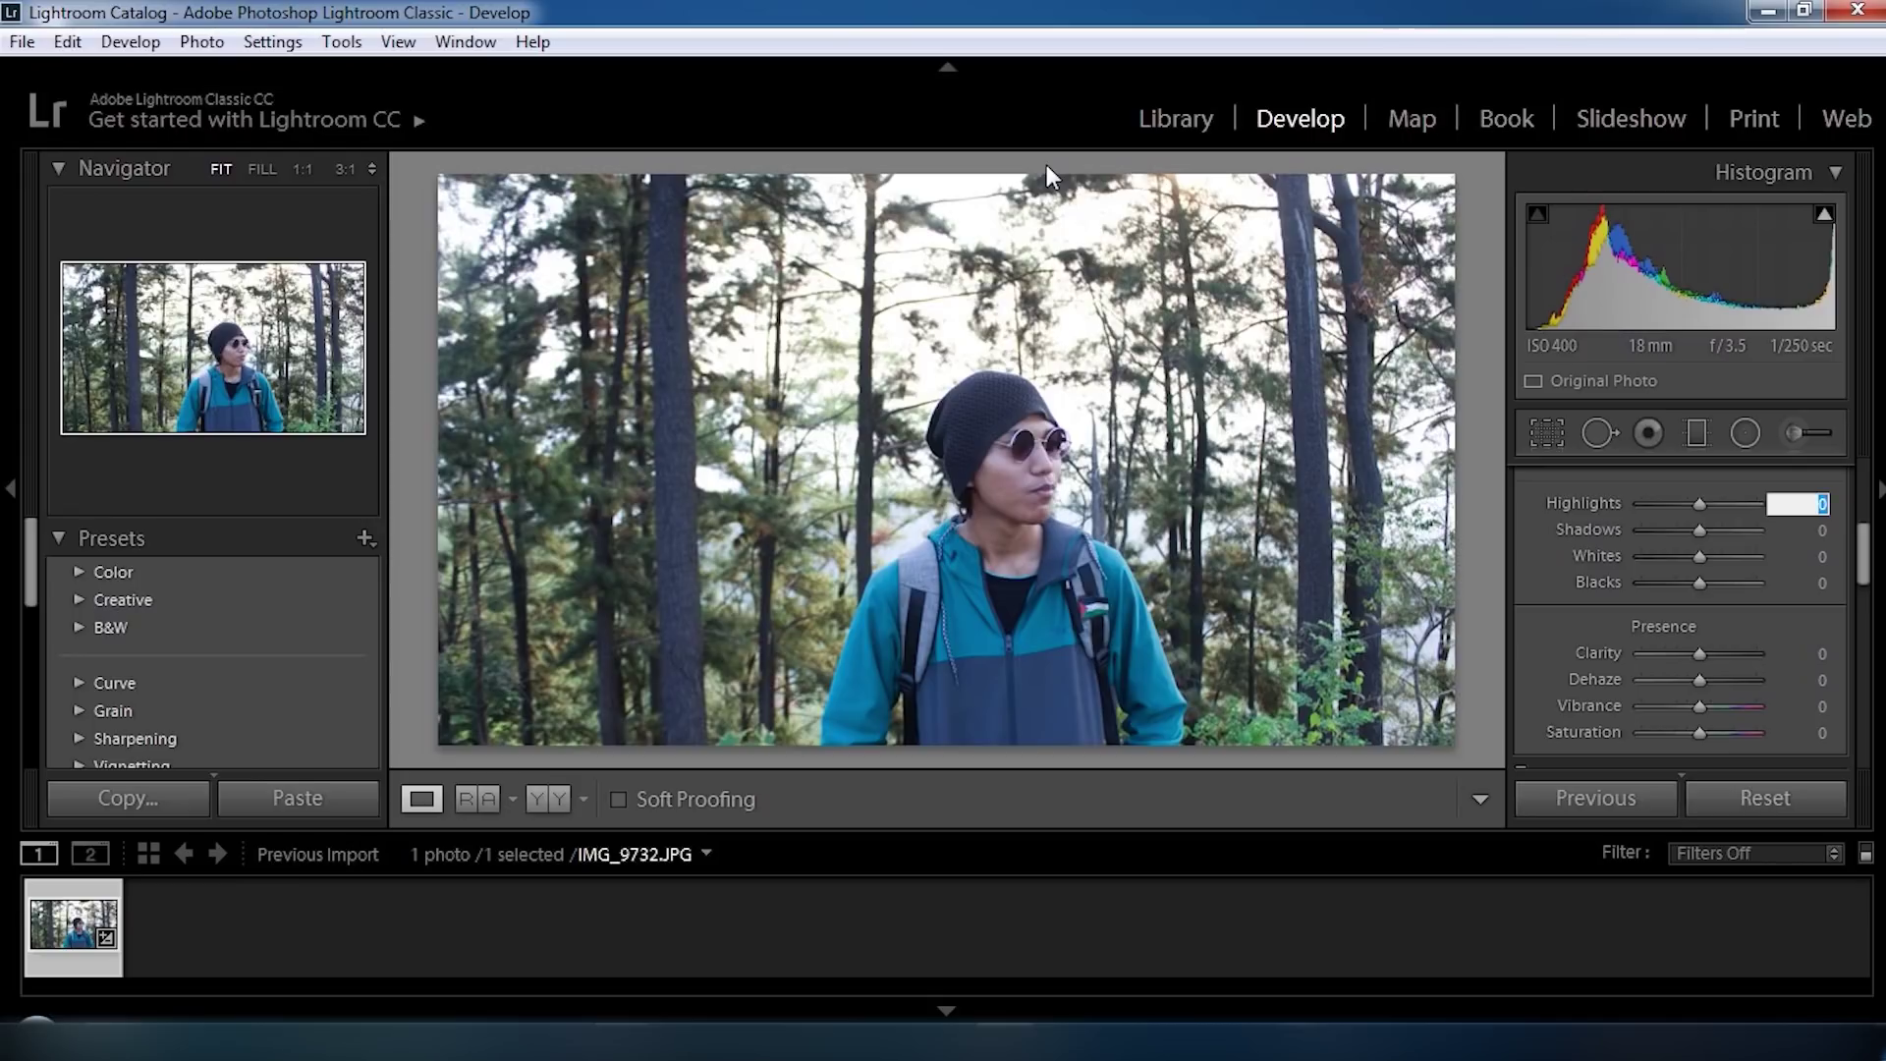
pyautogui.write('-1')
pyautogui.write('0')
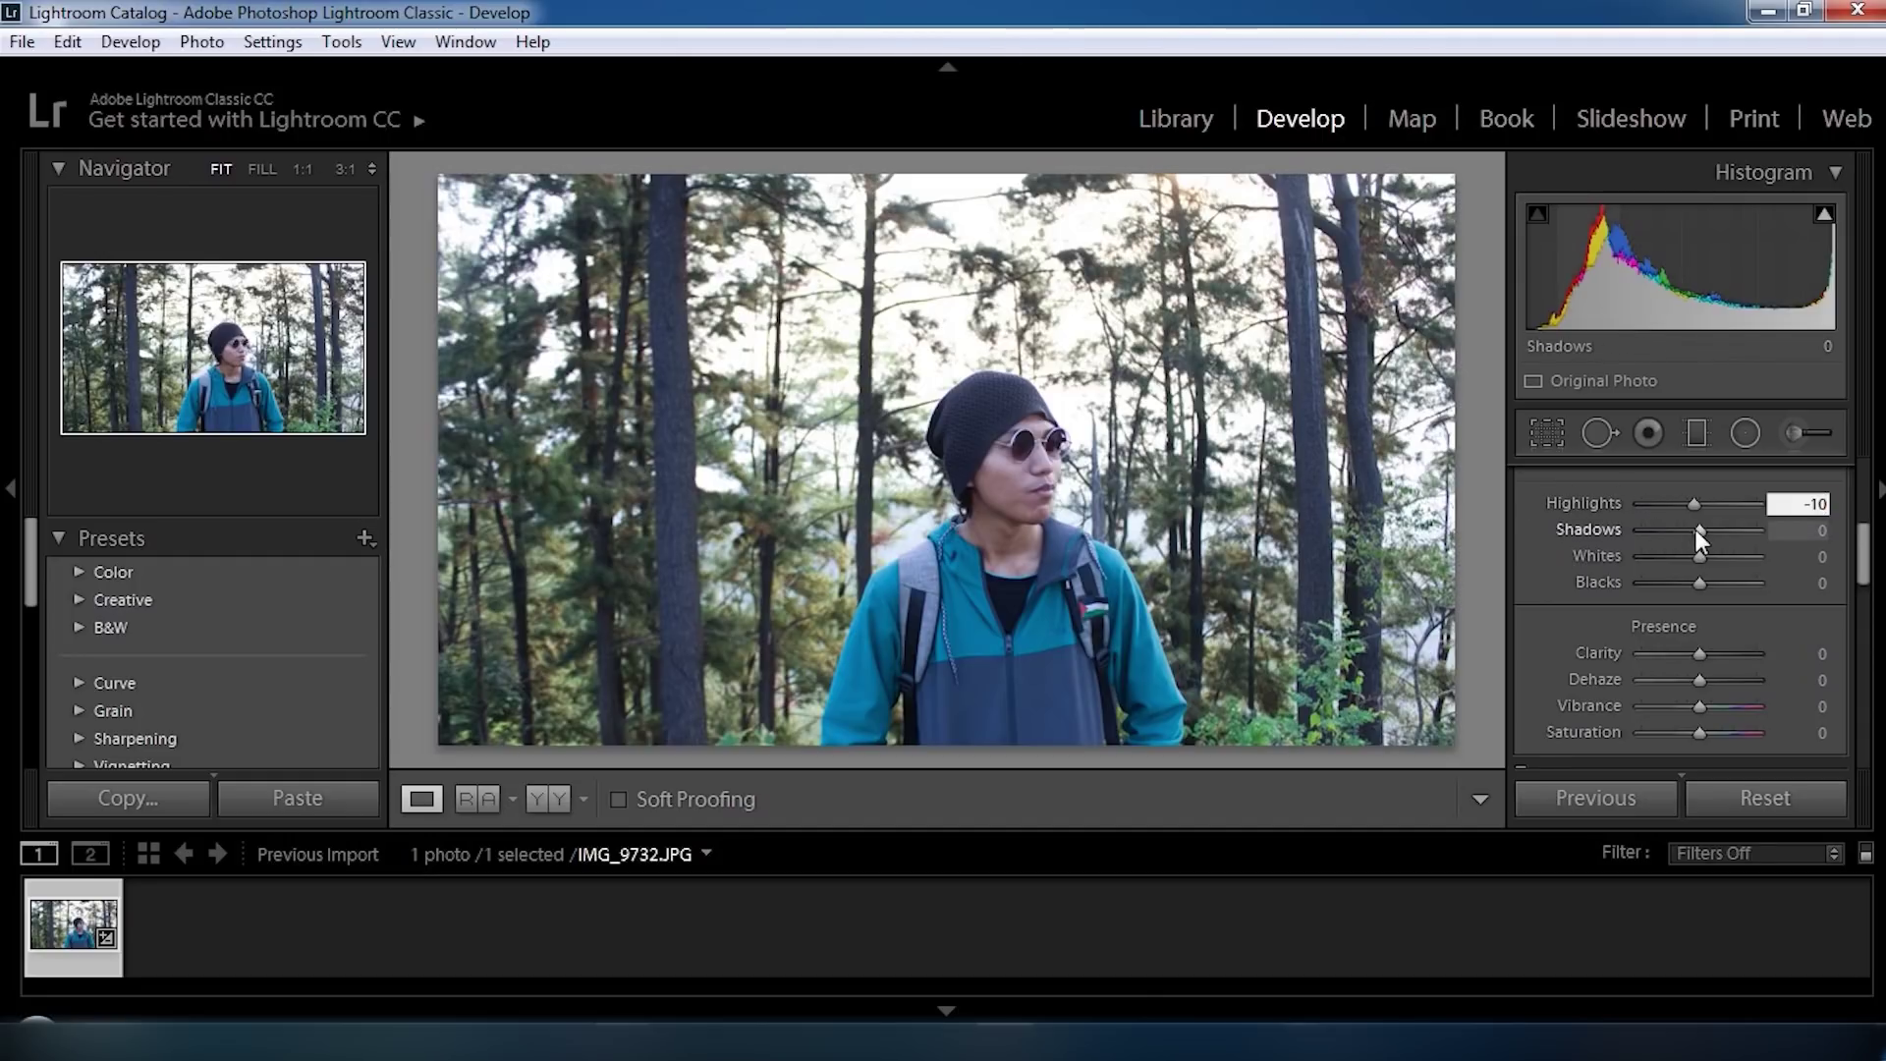
# Preview Shadows at both extremes, then set it to -7.
pyautogui.moveTo(1697, 530); pyautogui.dragTo(1771, 538)
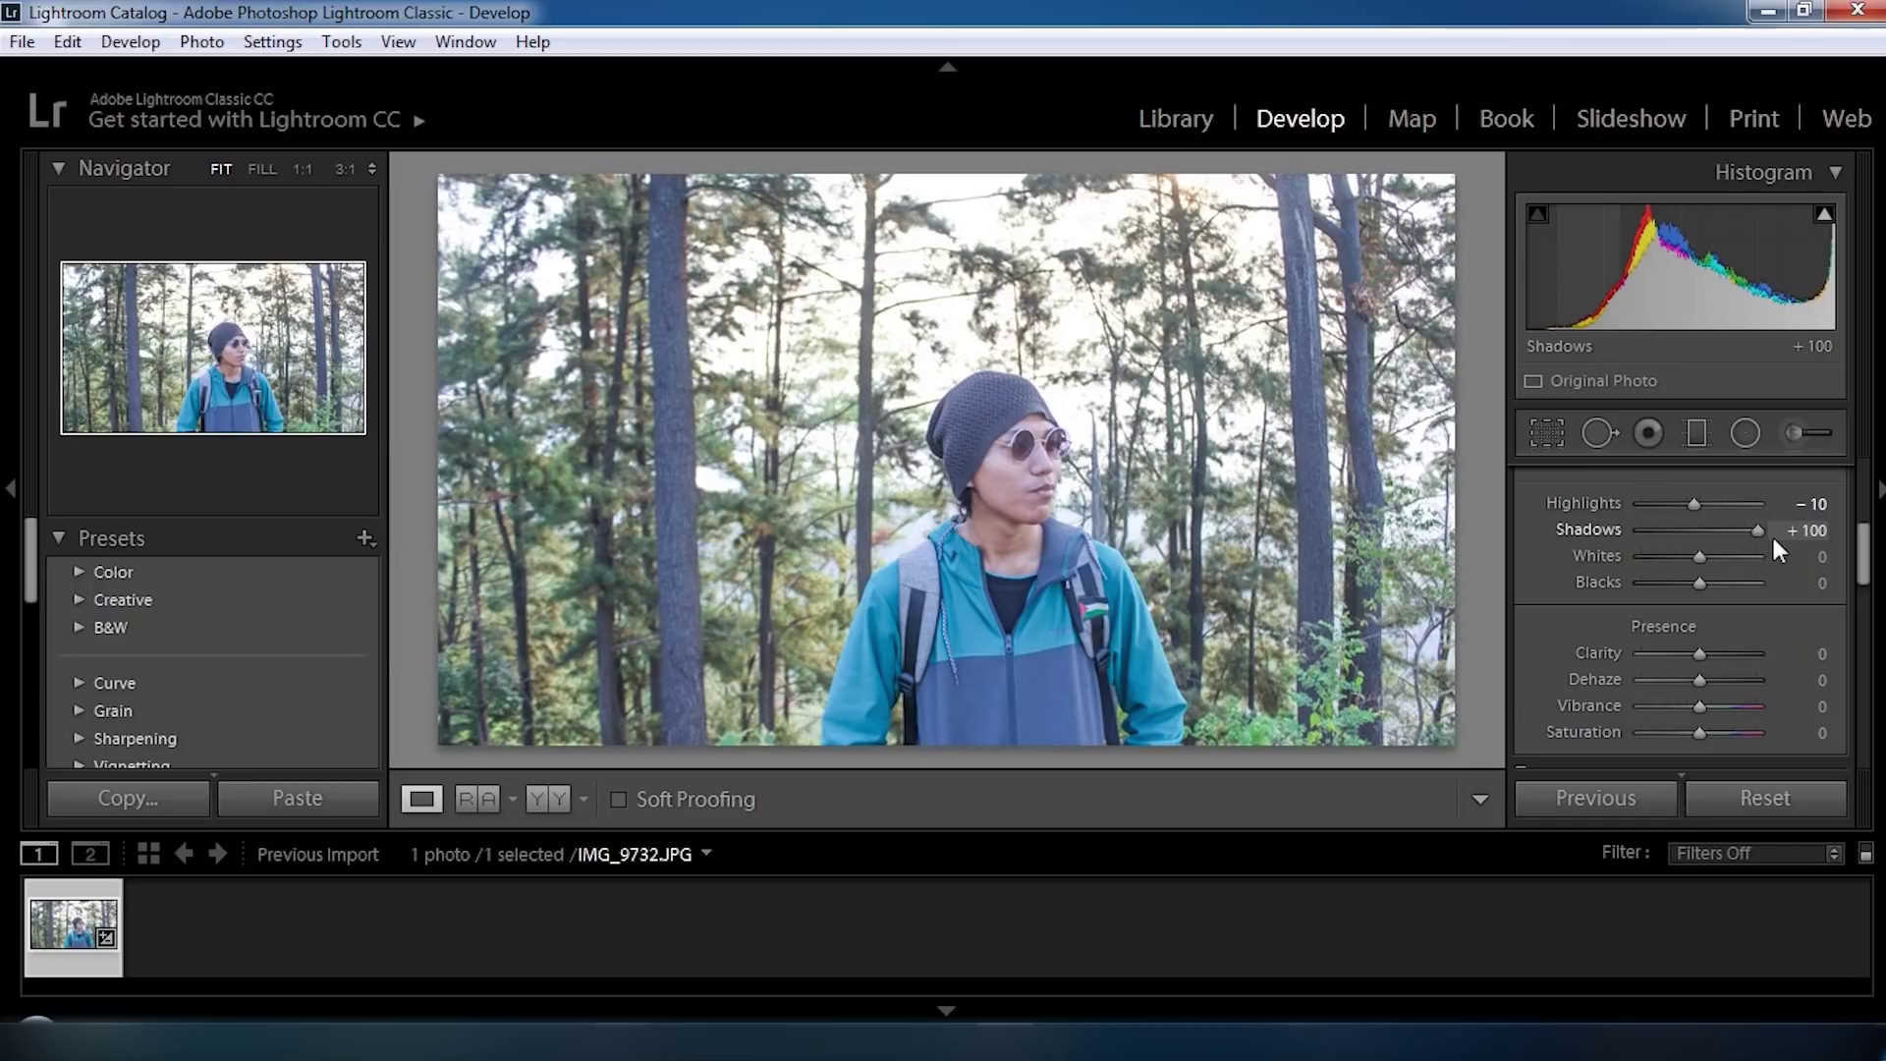
pyautogui.moveTo(1771, 534); pyautogui.dragTo(1275, 516)
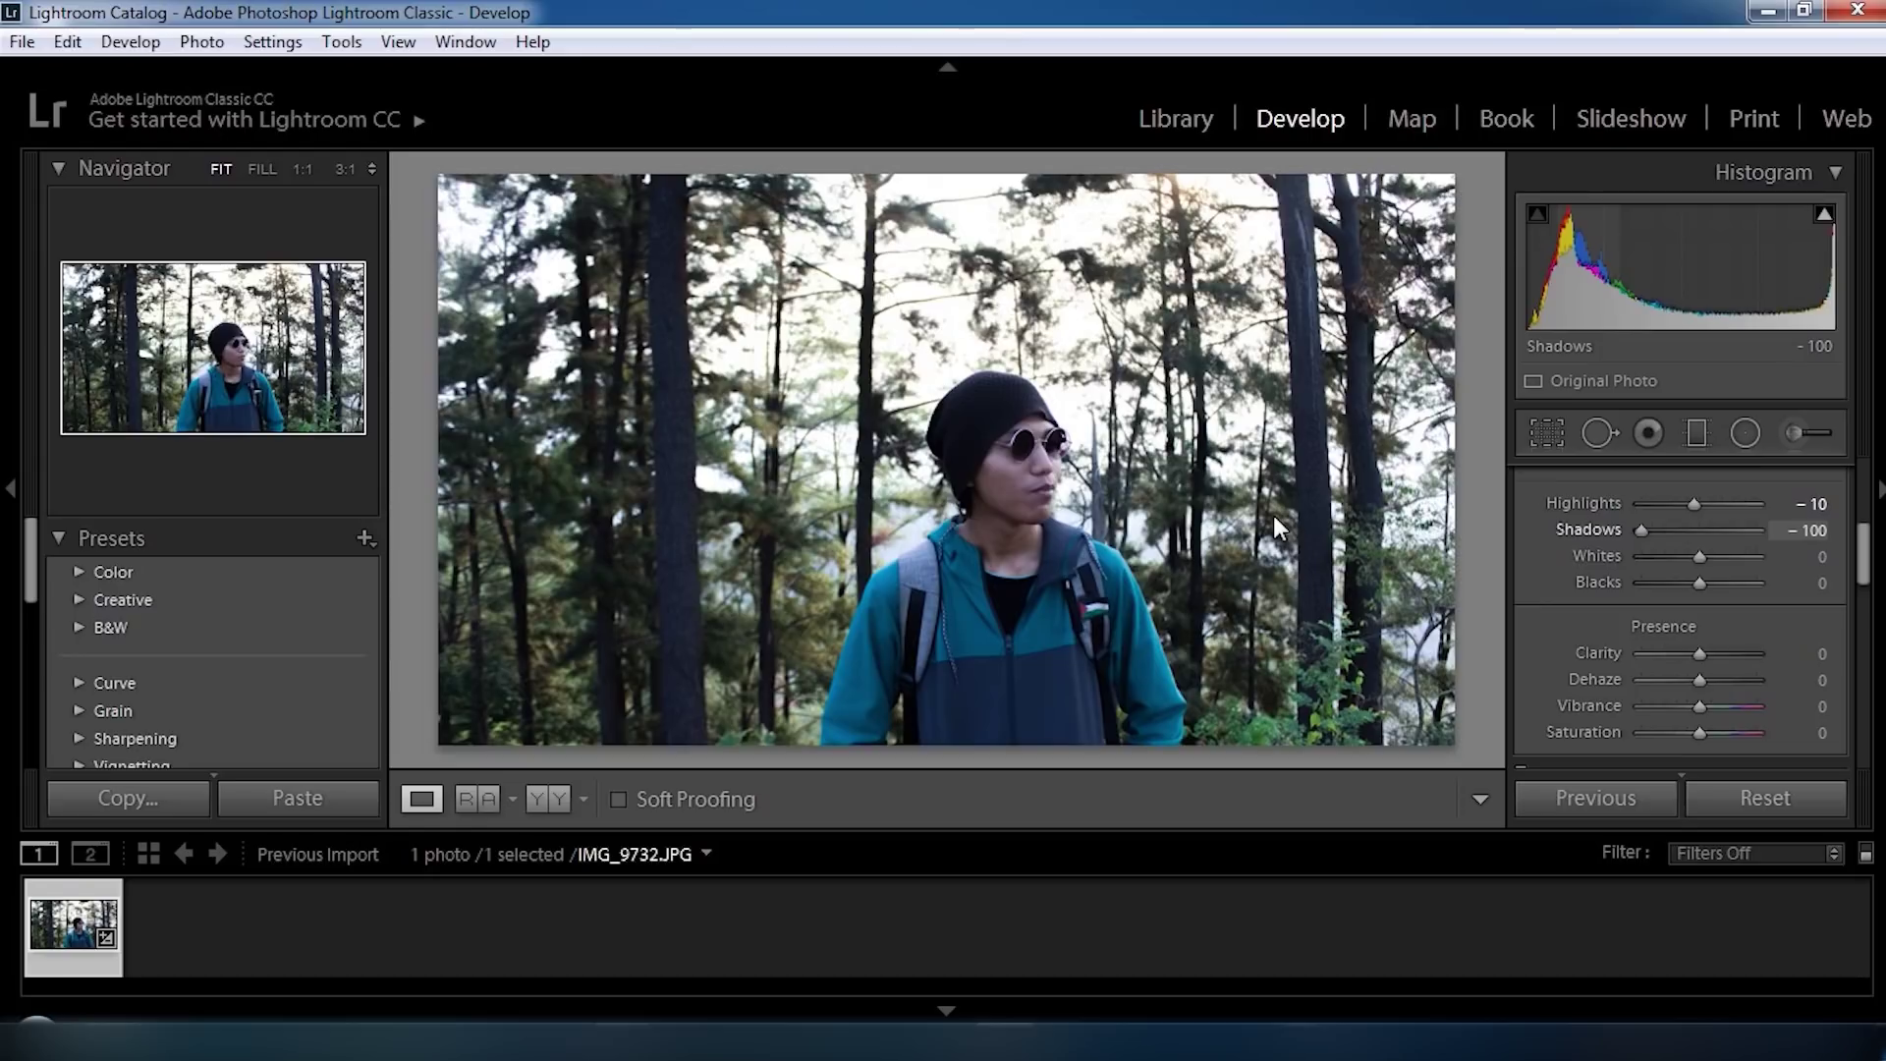
pyautogui.moveTo(1641, 531); pyautogui.dragTo(1670, 530)
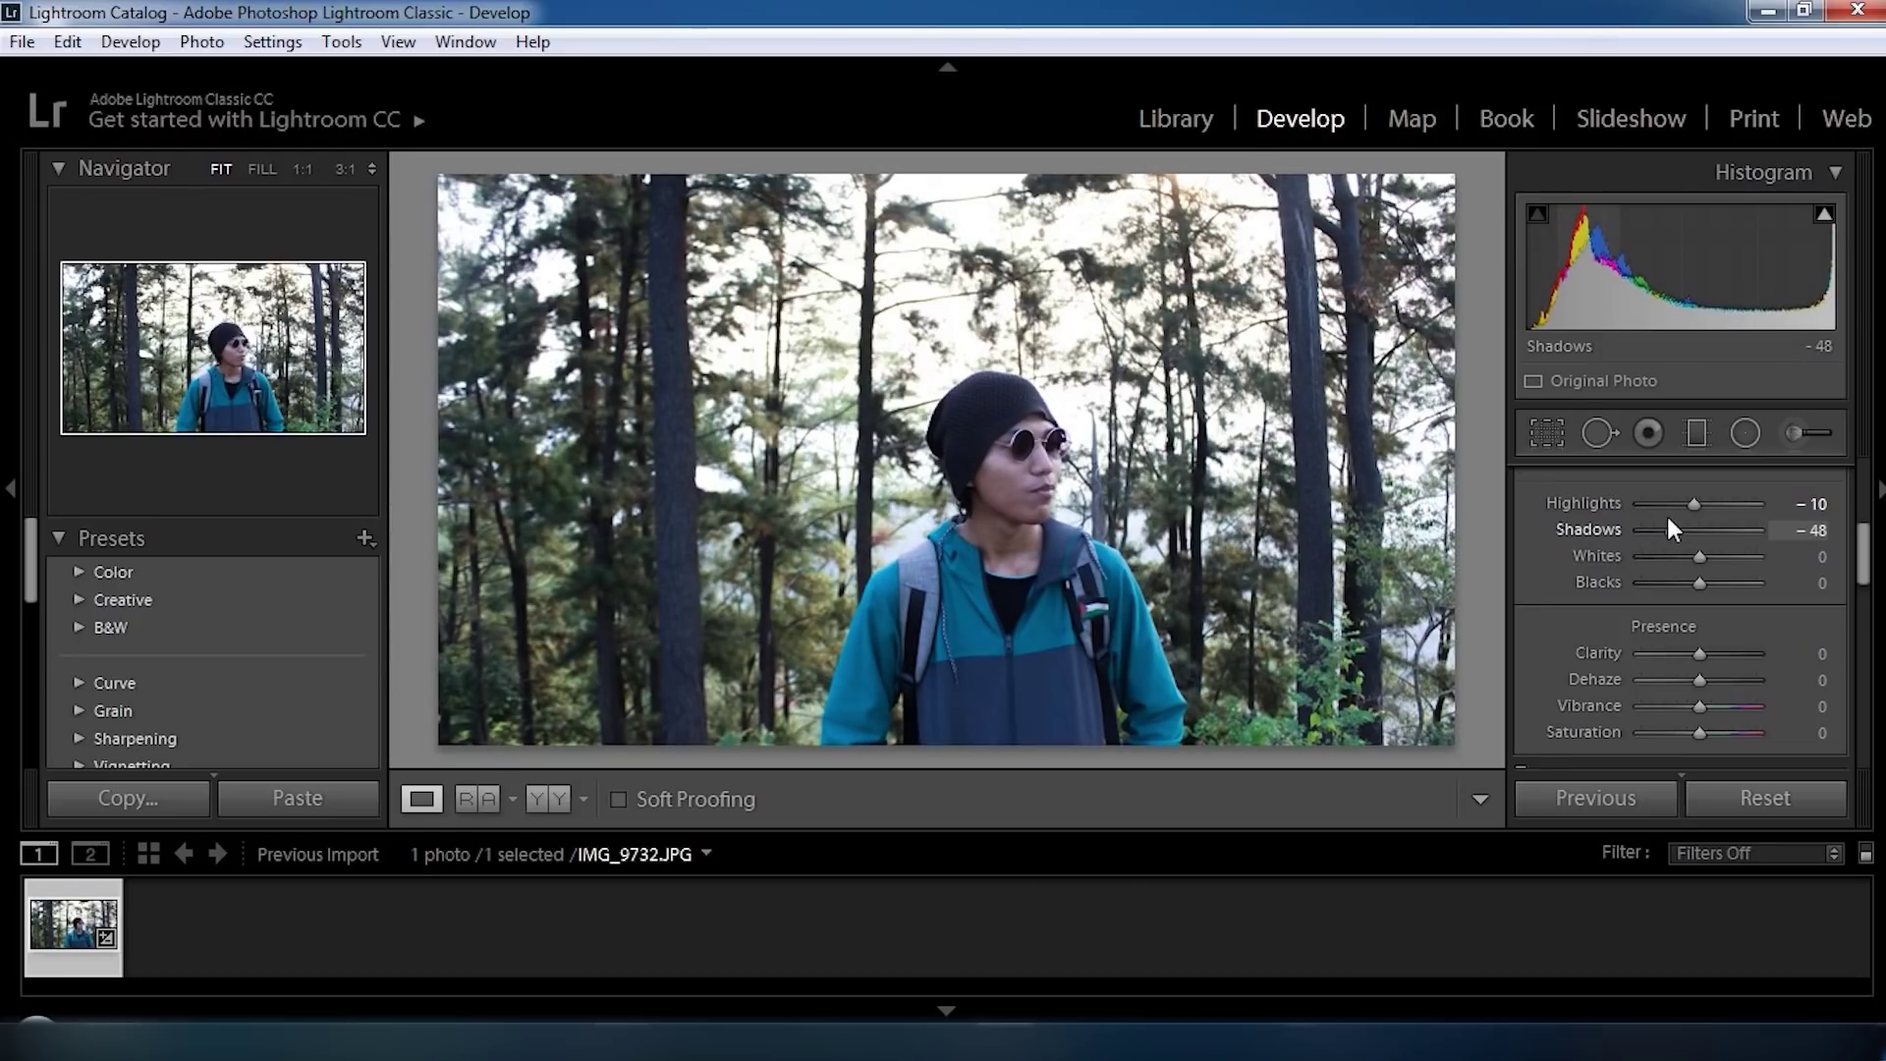
pyautogui.click(1808, 531)
pyautogui.write('-7')
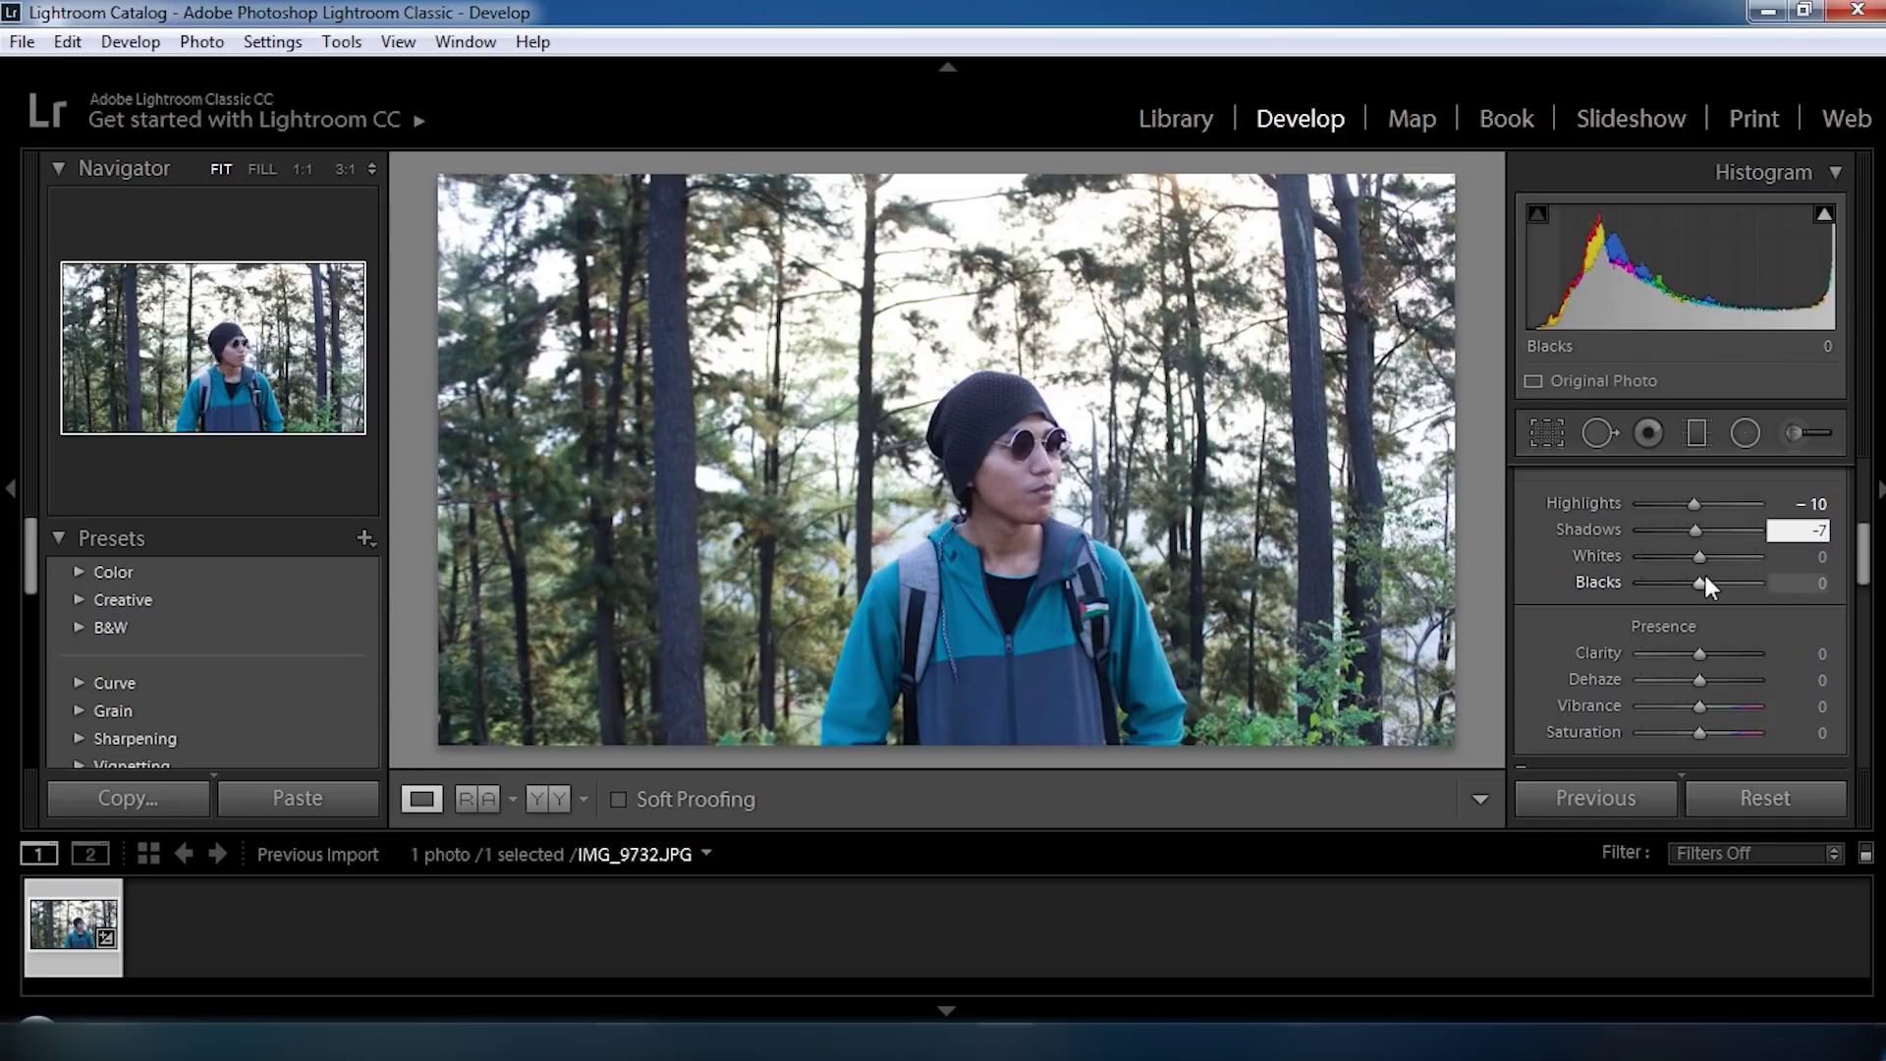
# Set Whites to +5 and Blacks to -7.
pyautogui.click(1813, 558)
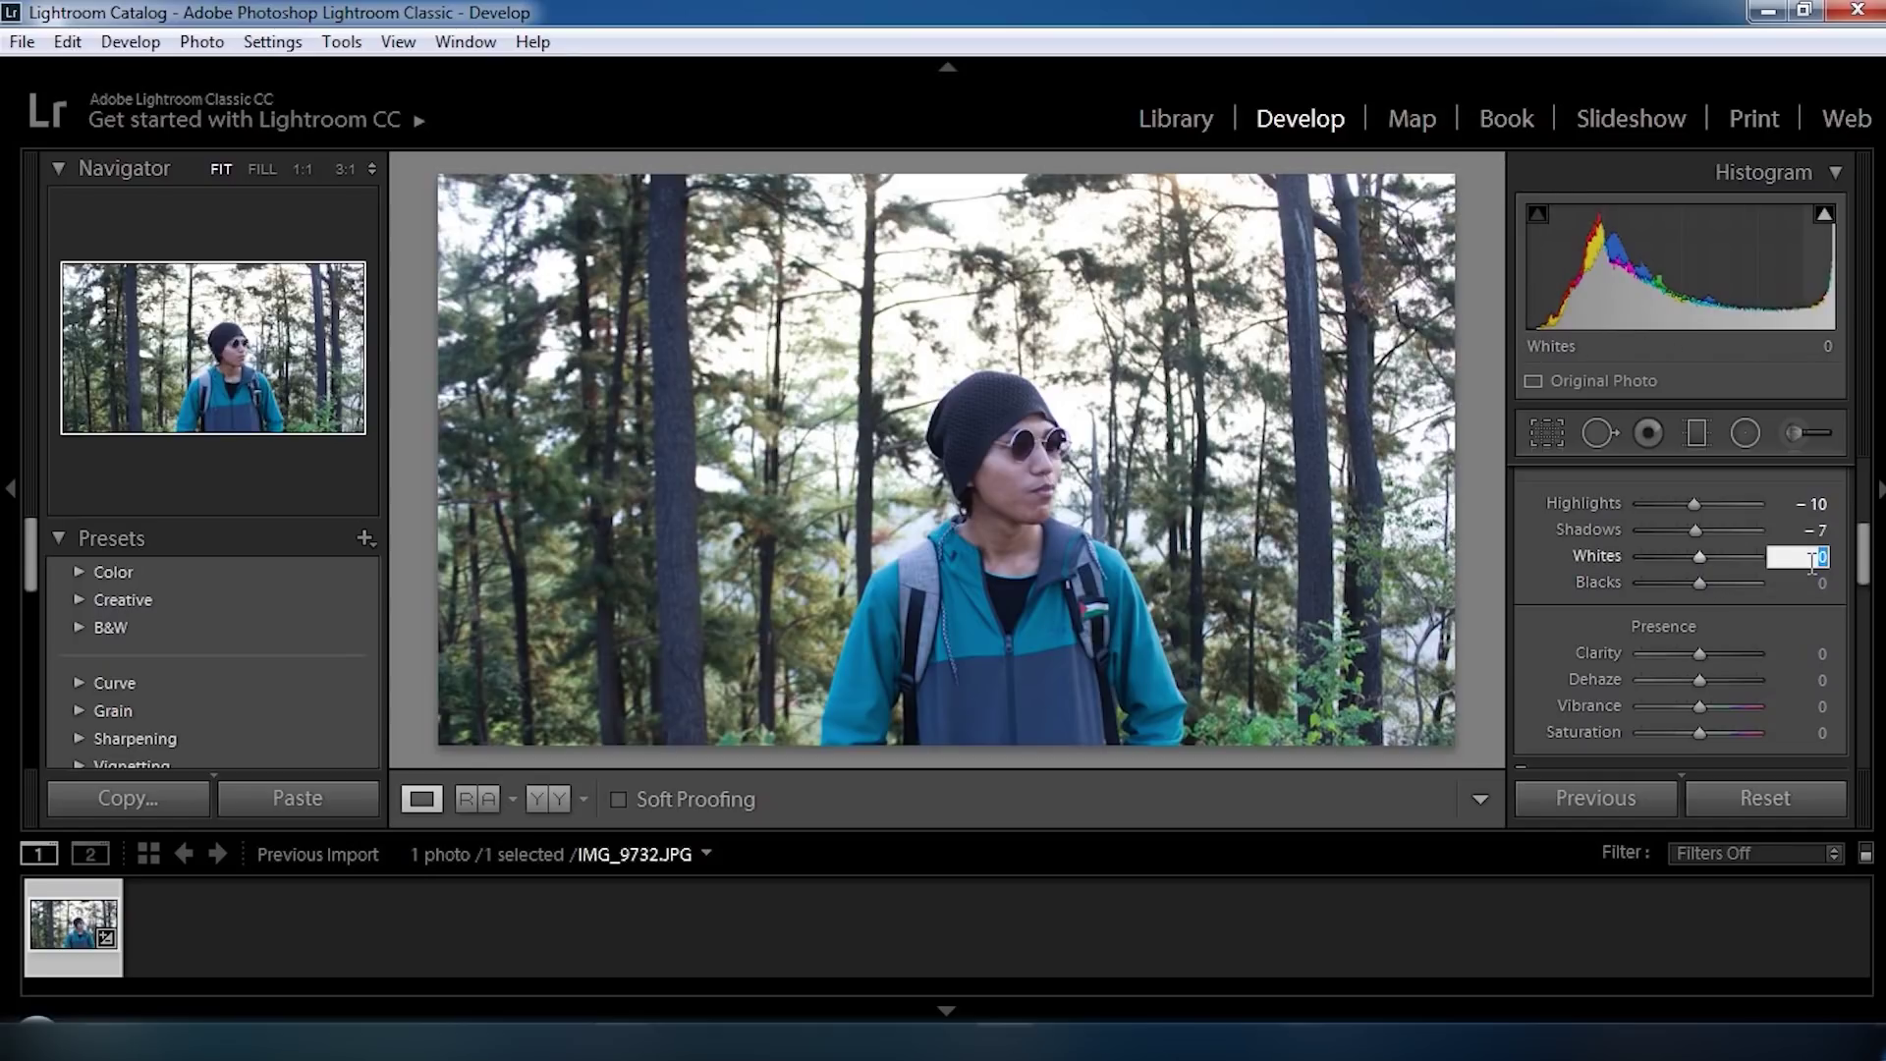
pyautogui.write('5')
pyautogui.press('Return')
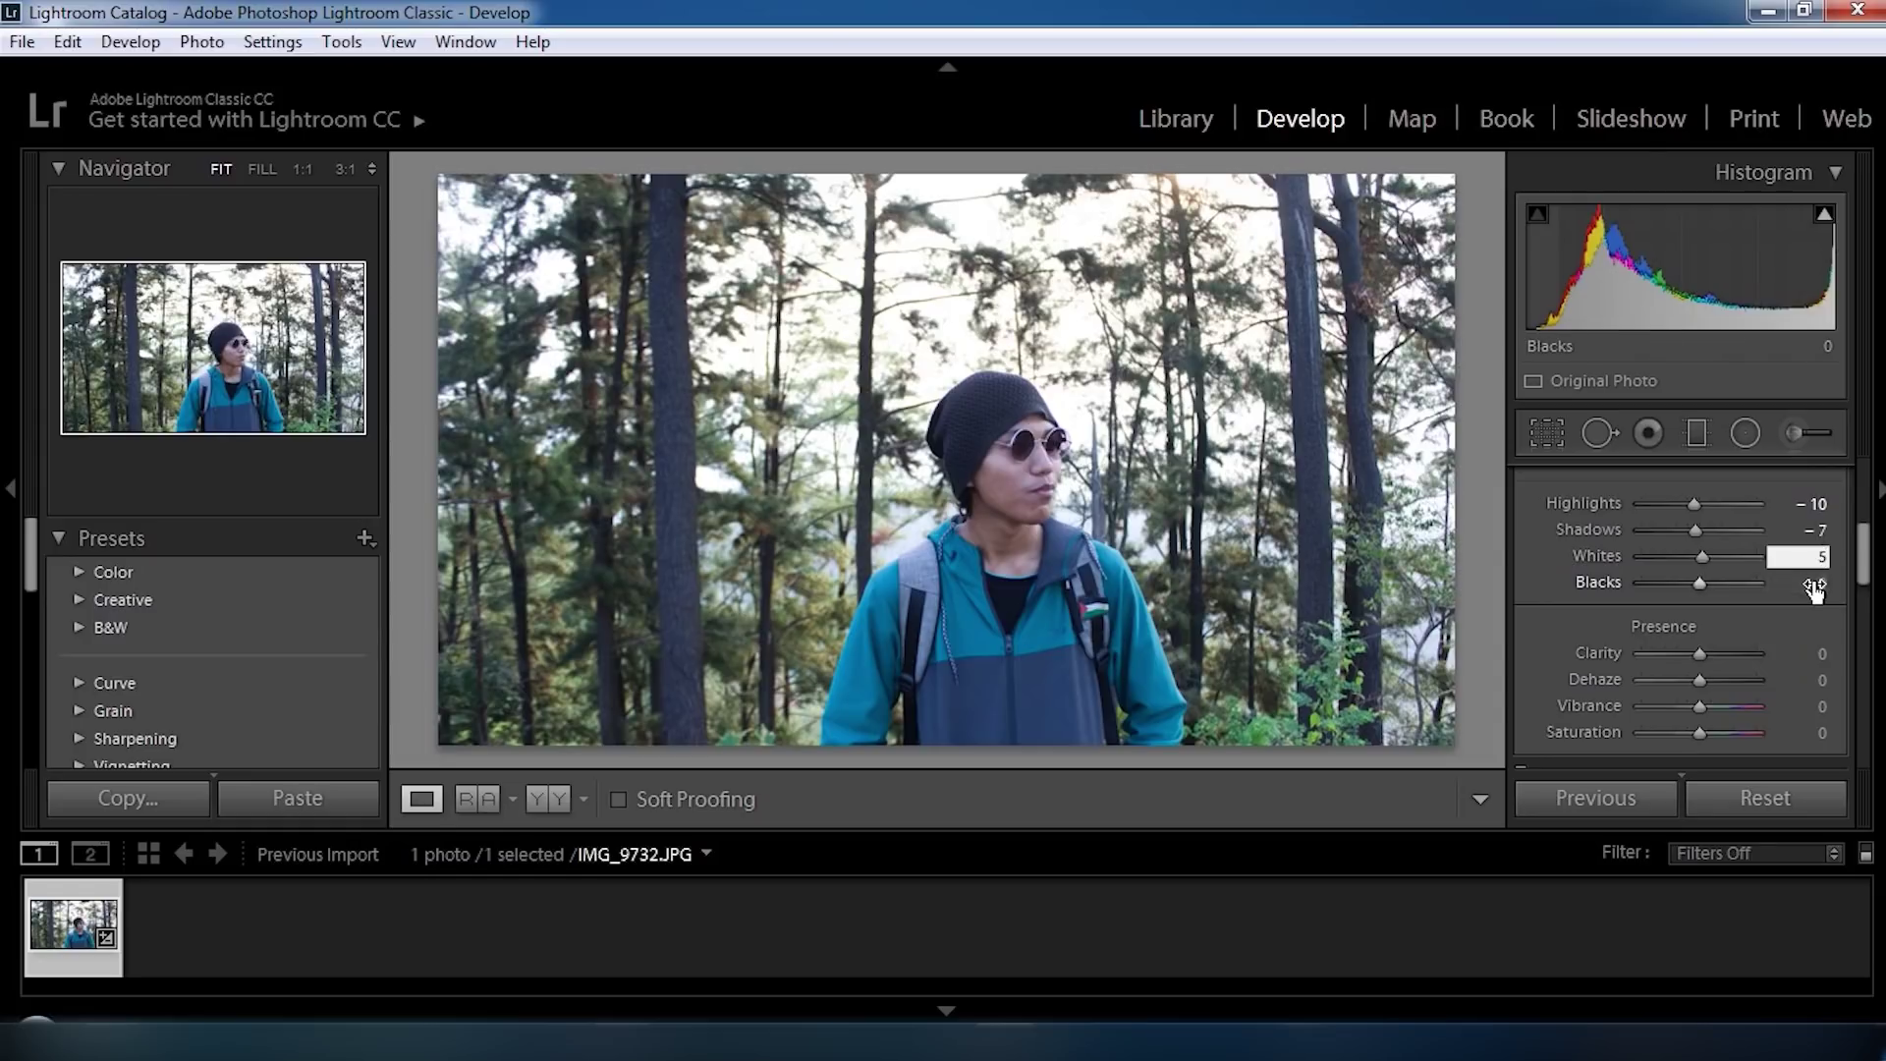
pyautogui.click(1814, 586)
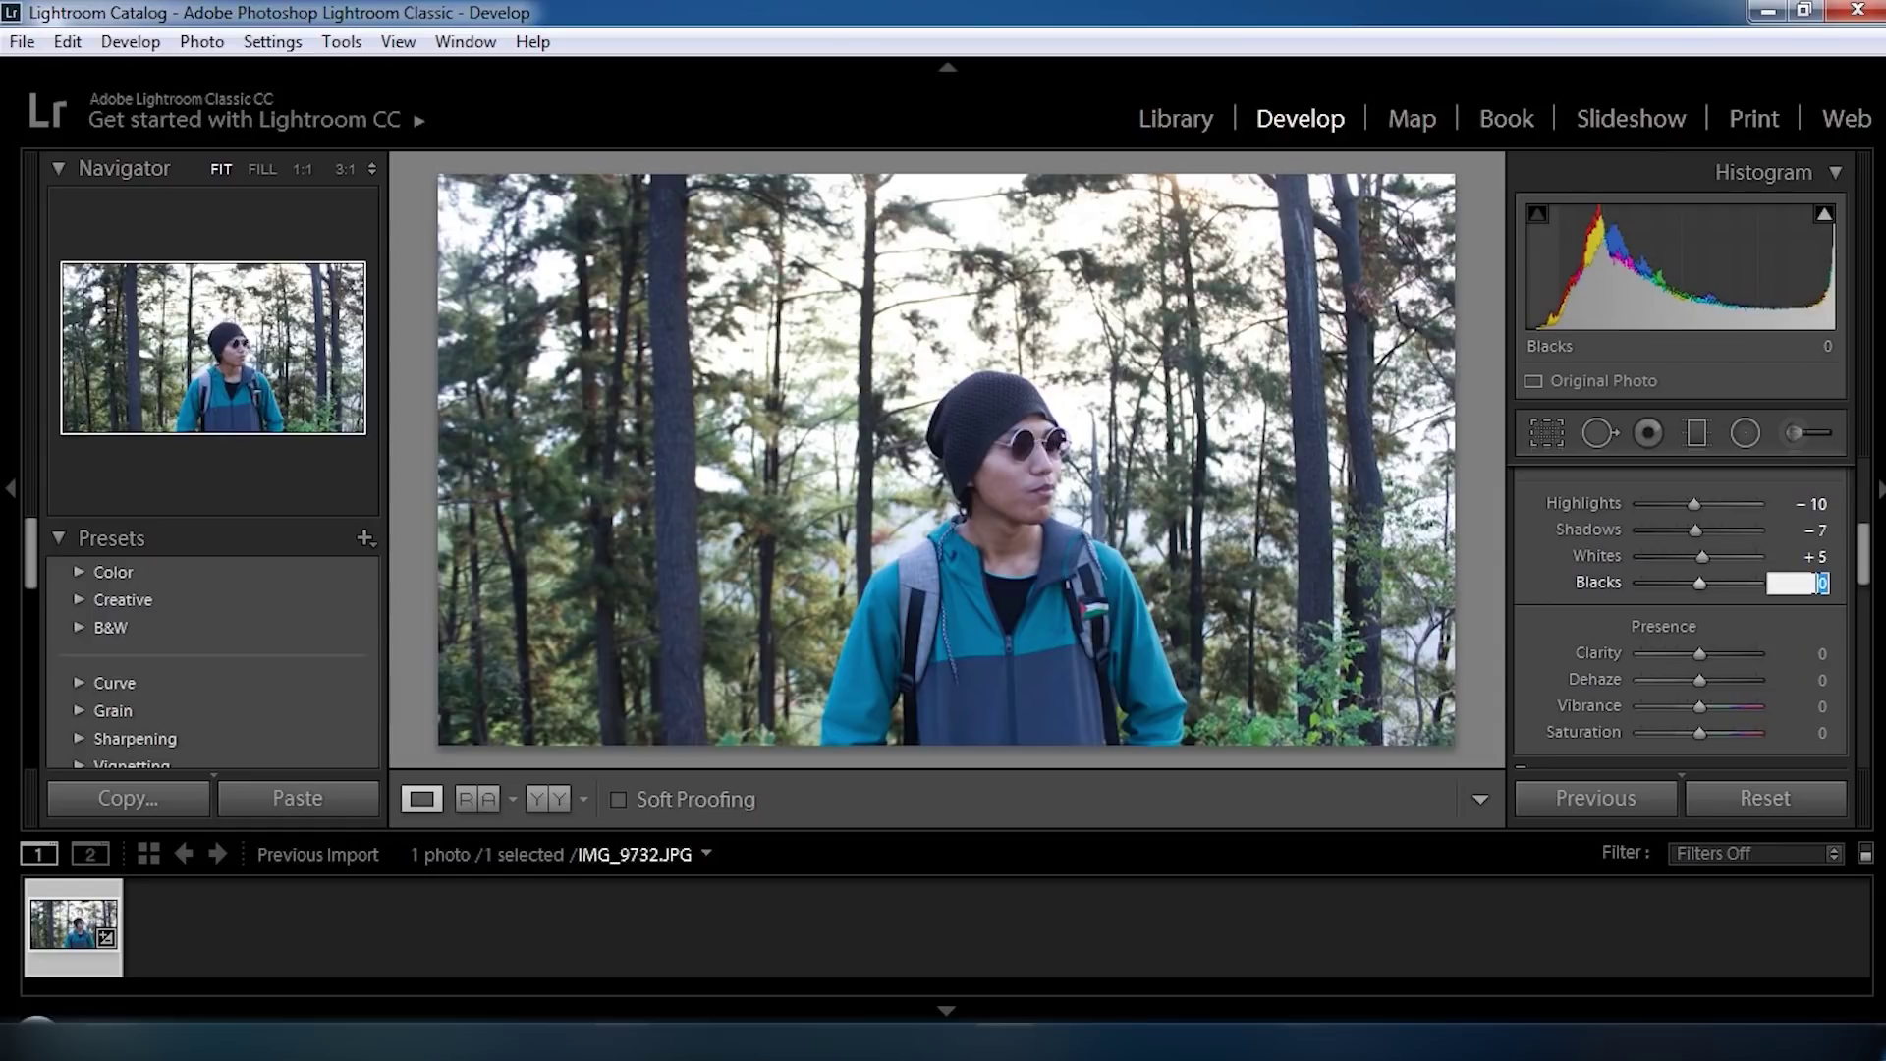
pyautogui.write('-7')
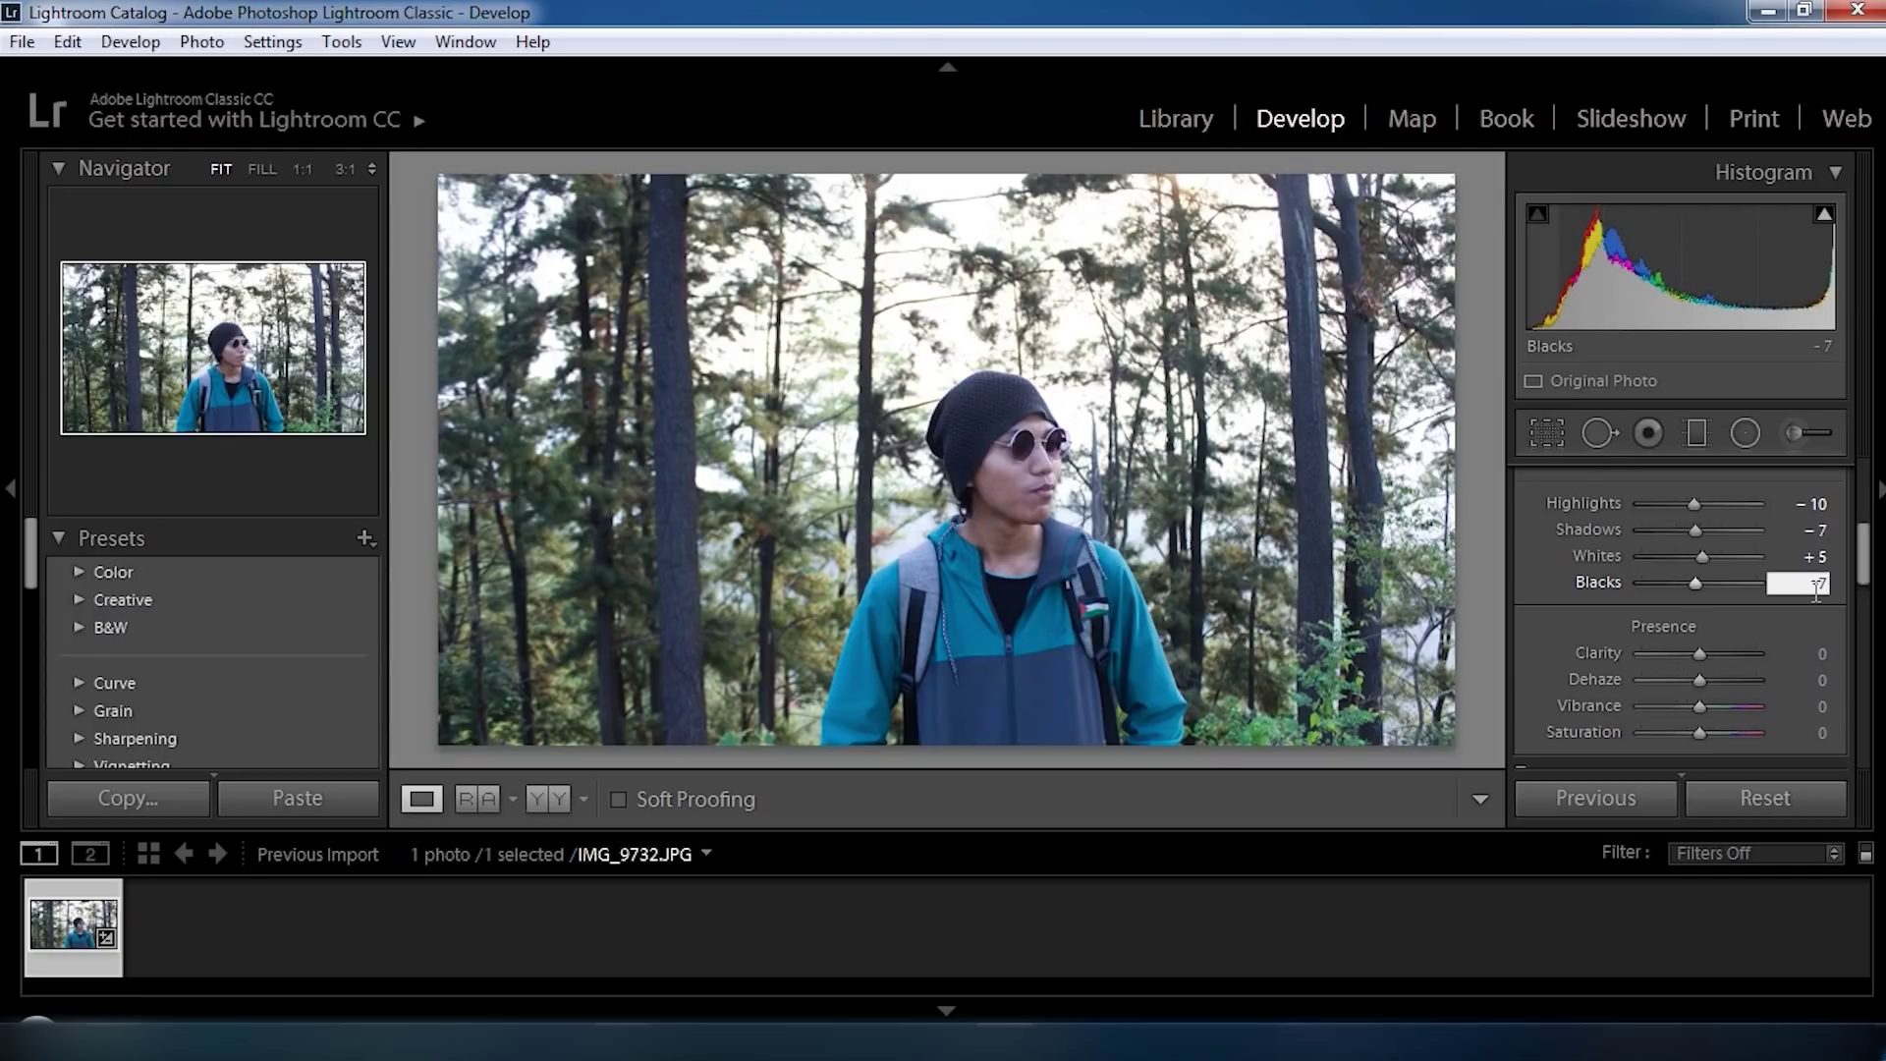
pyautogui.scroll(-1, 1814, 598)
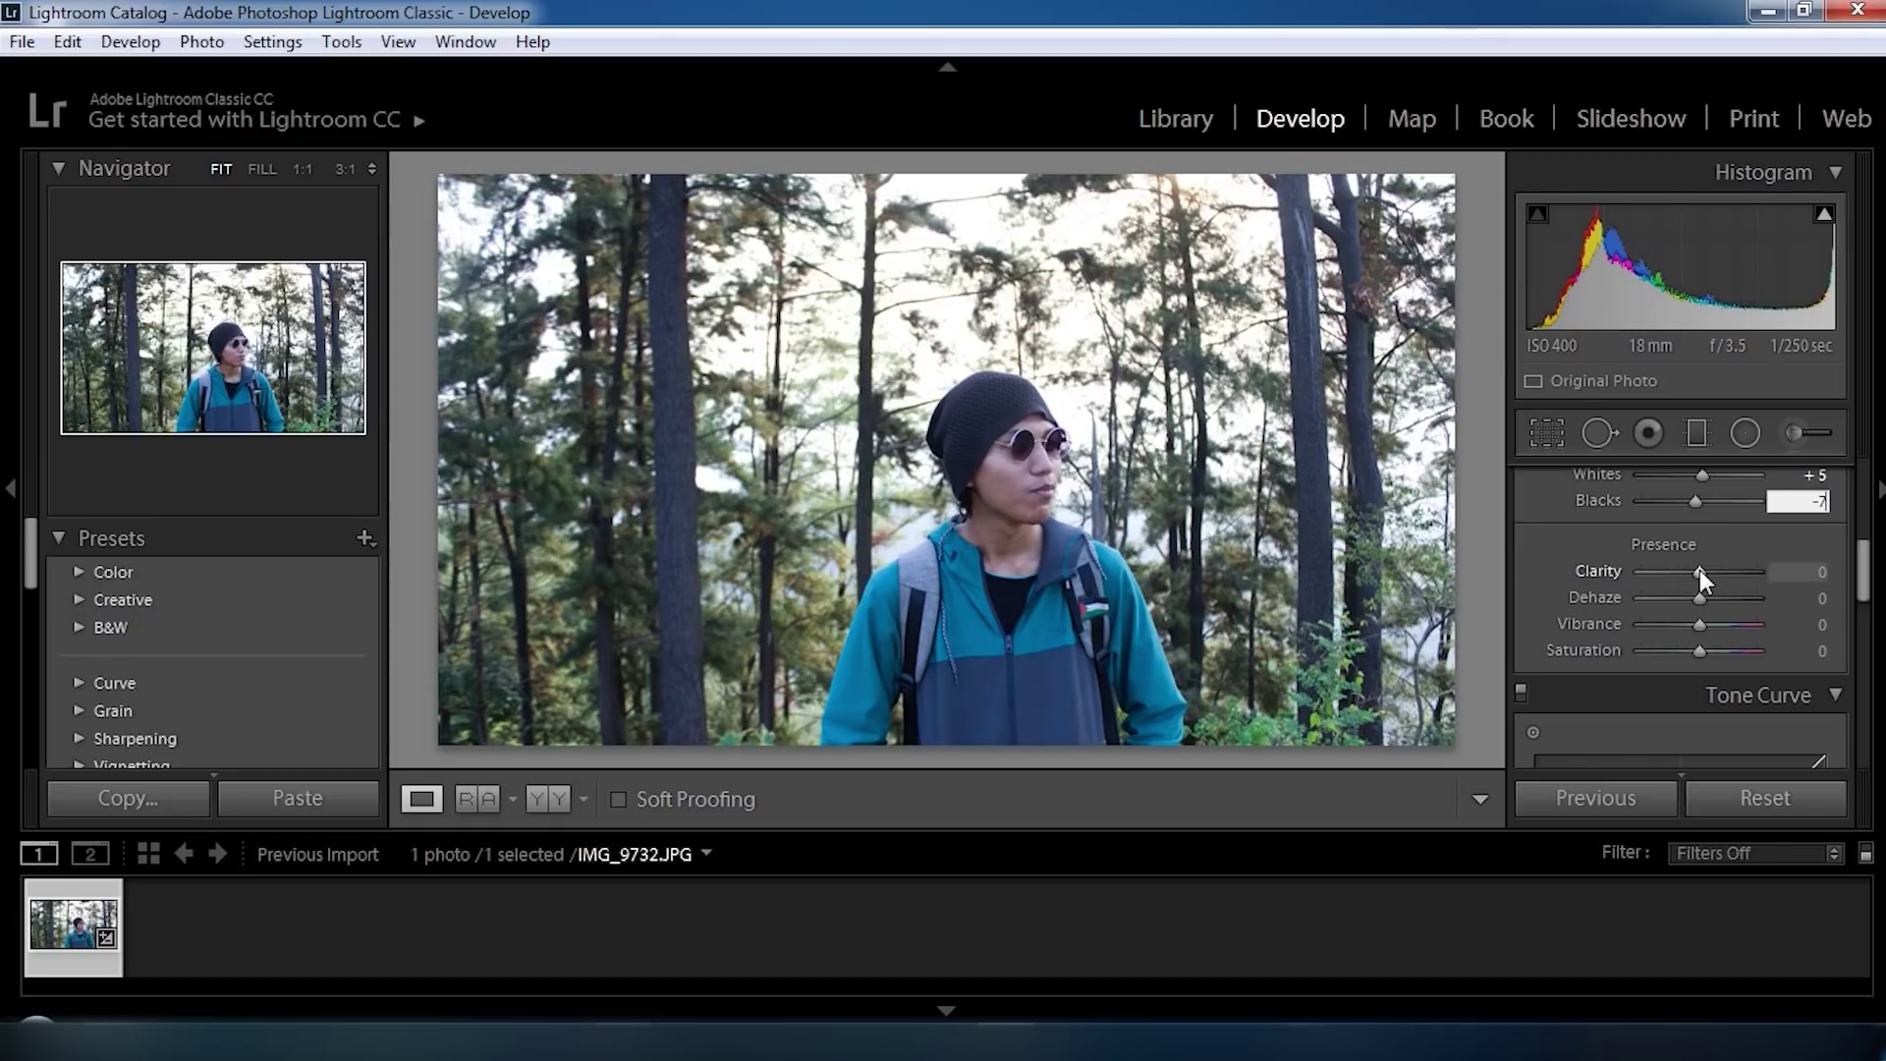
# Preview Clarity at high and low settings, then set it to +15.
pyautogui.moveTo(1700, 570); pyautogui.dragTo(1748, 578)
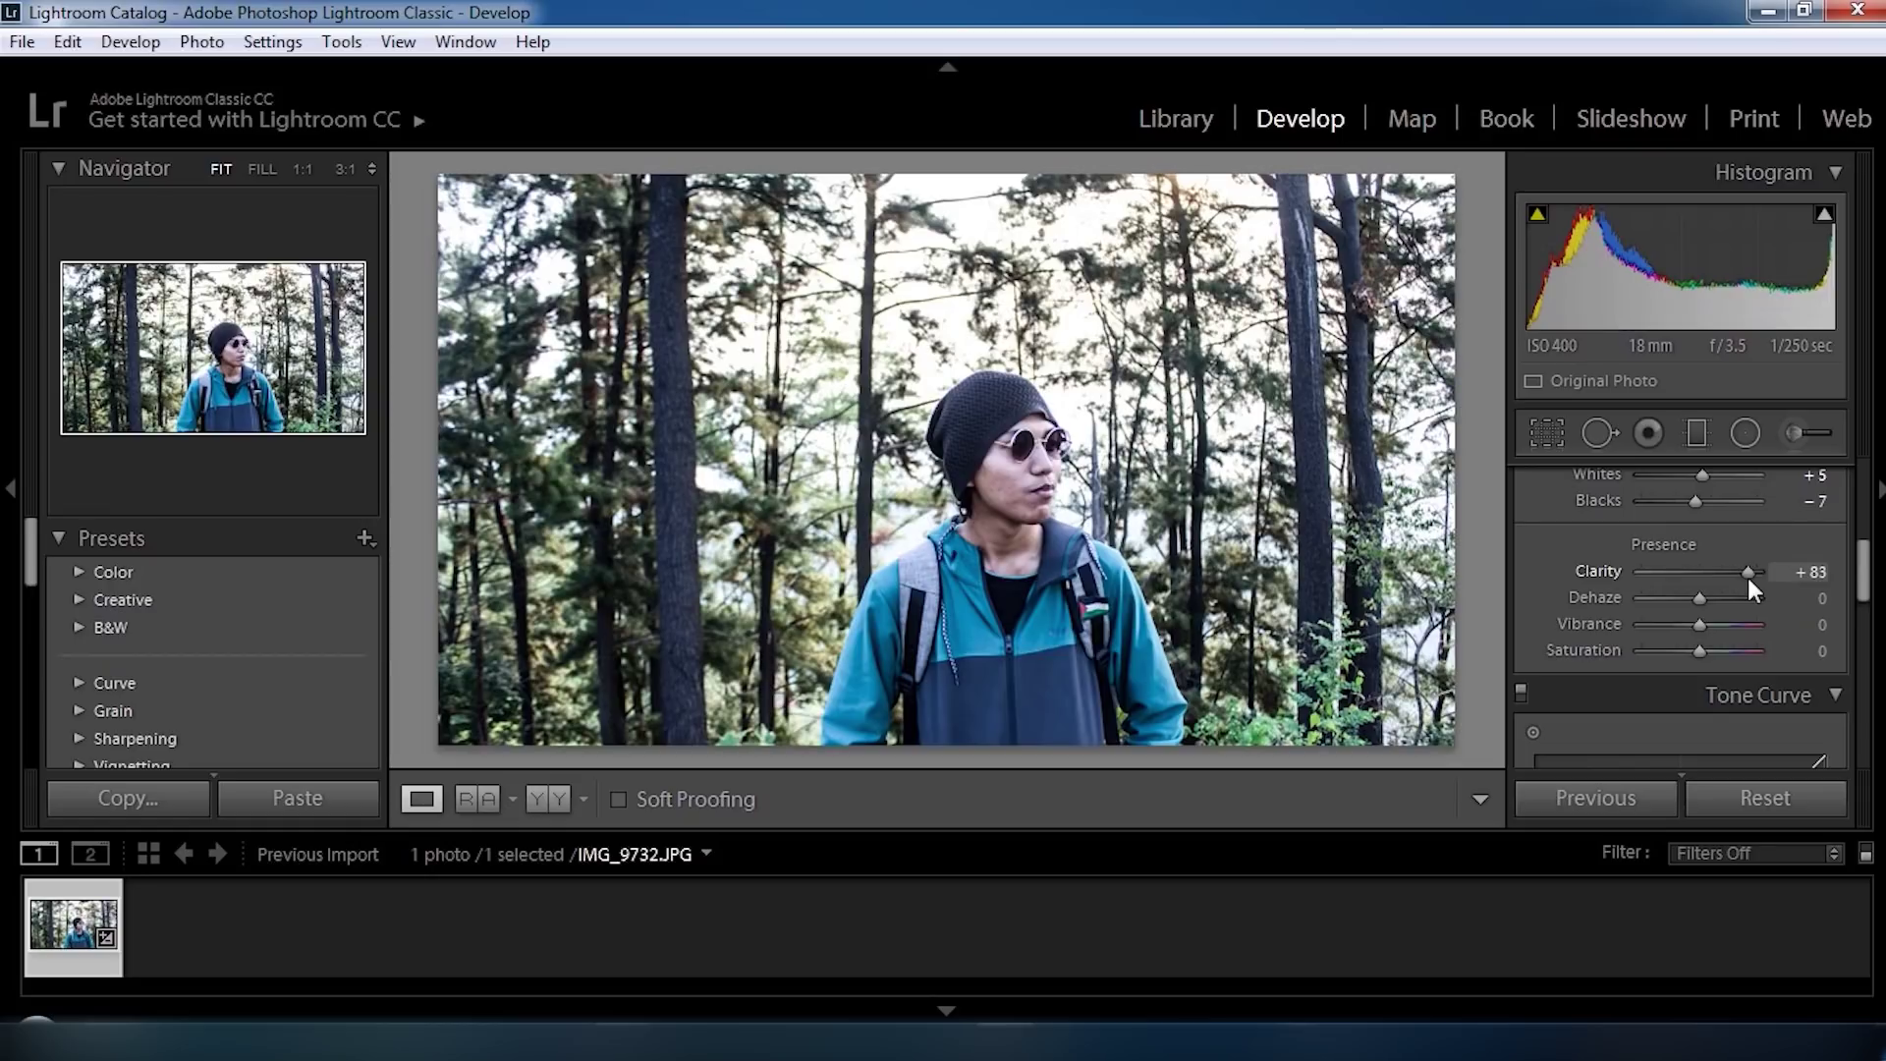
pyautogui.moveTo(1747, 577); pyautogui.dragTo(1601, 576)
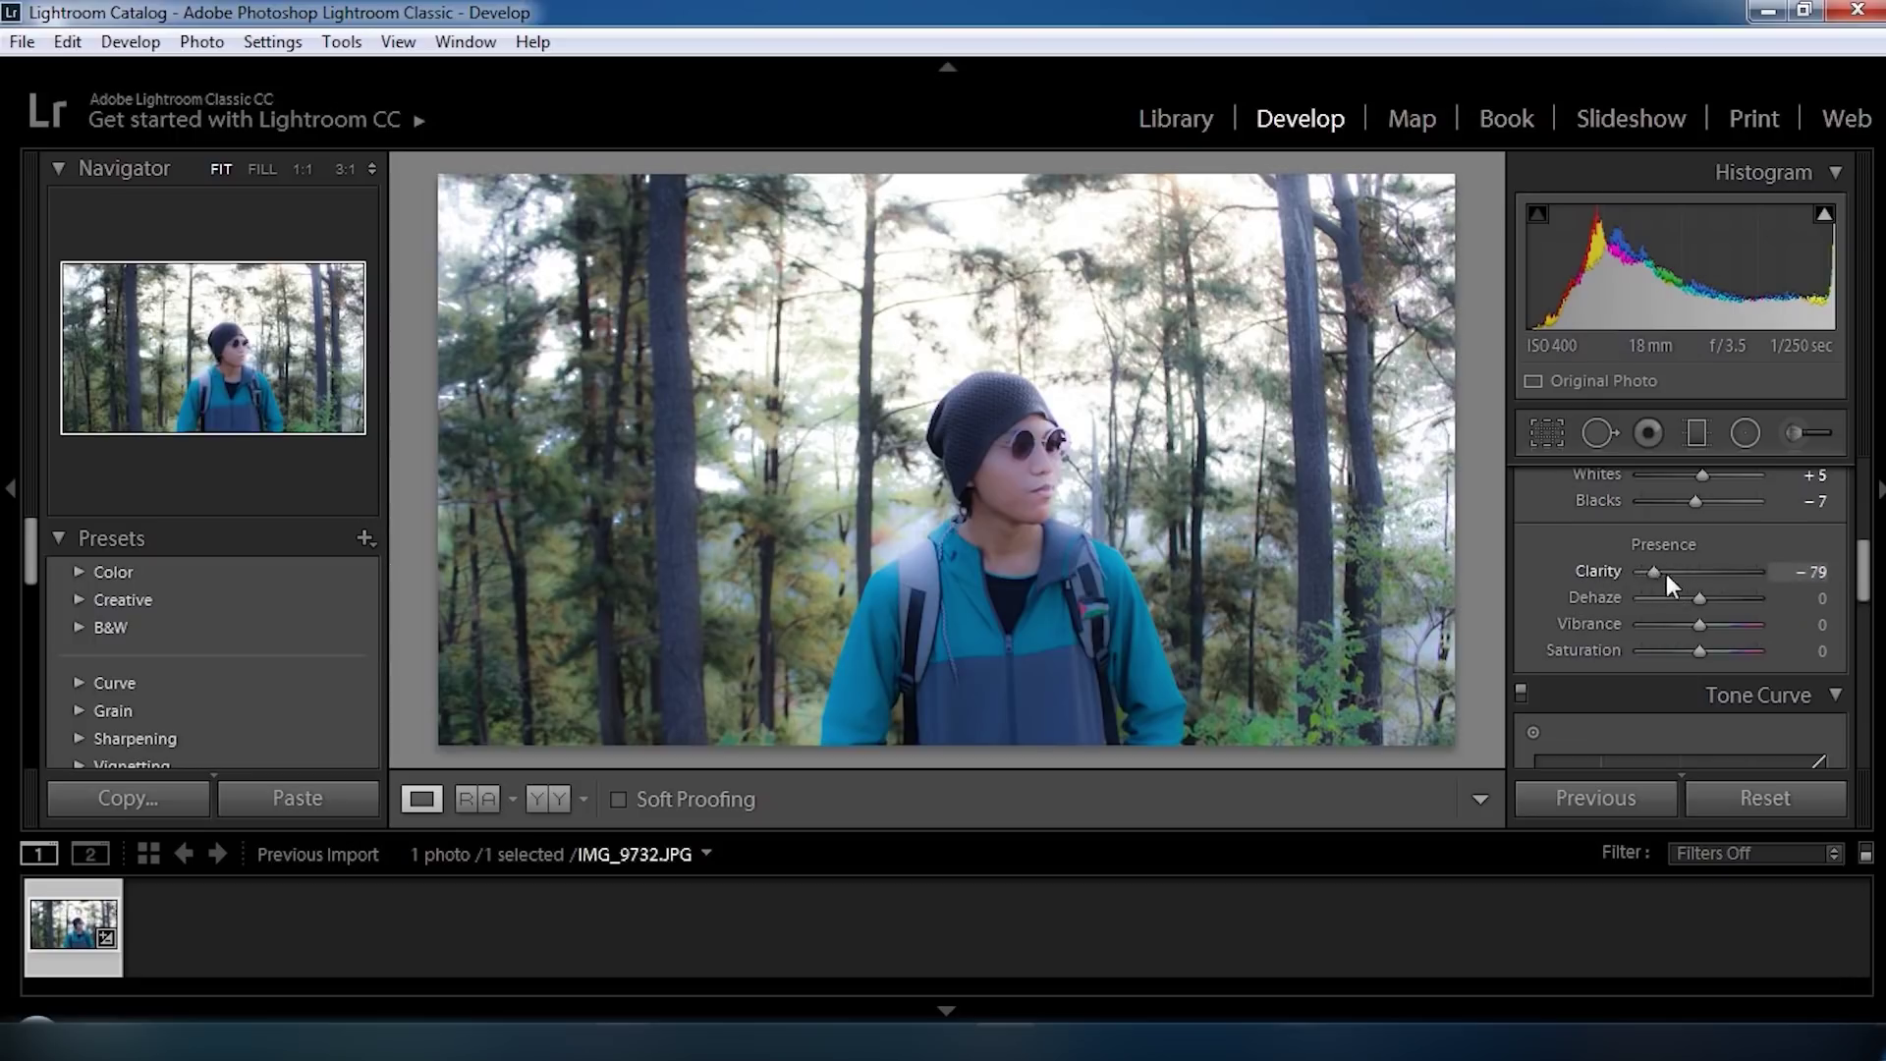
pyautogui.moveTo(1668, 575); pyautogui.dragTo(1707, 578)
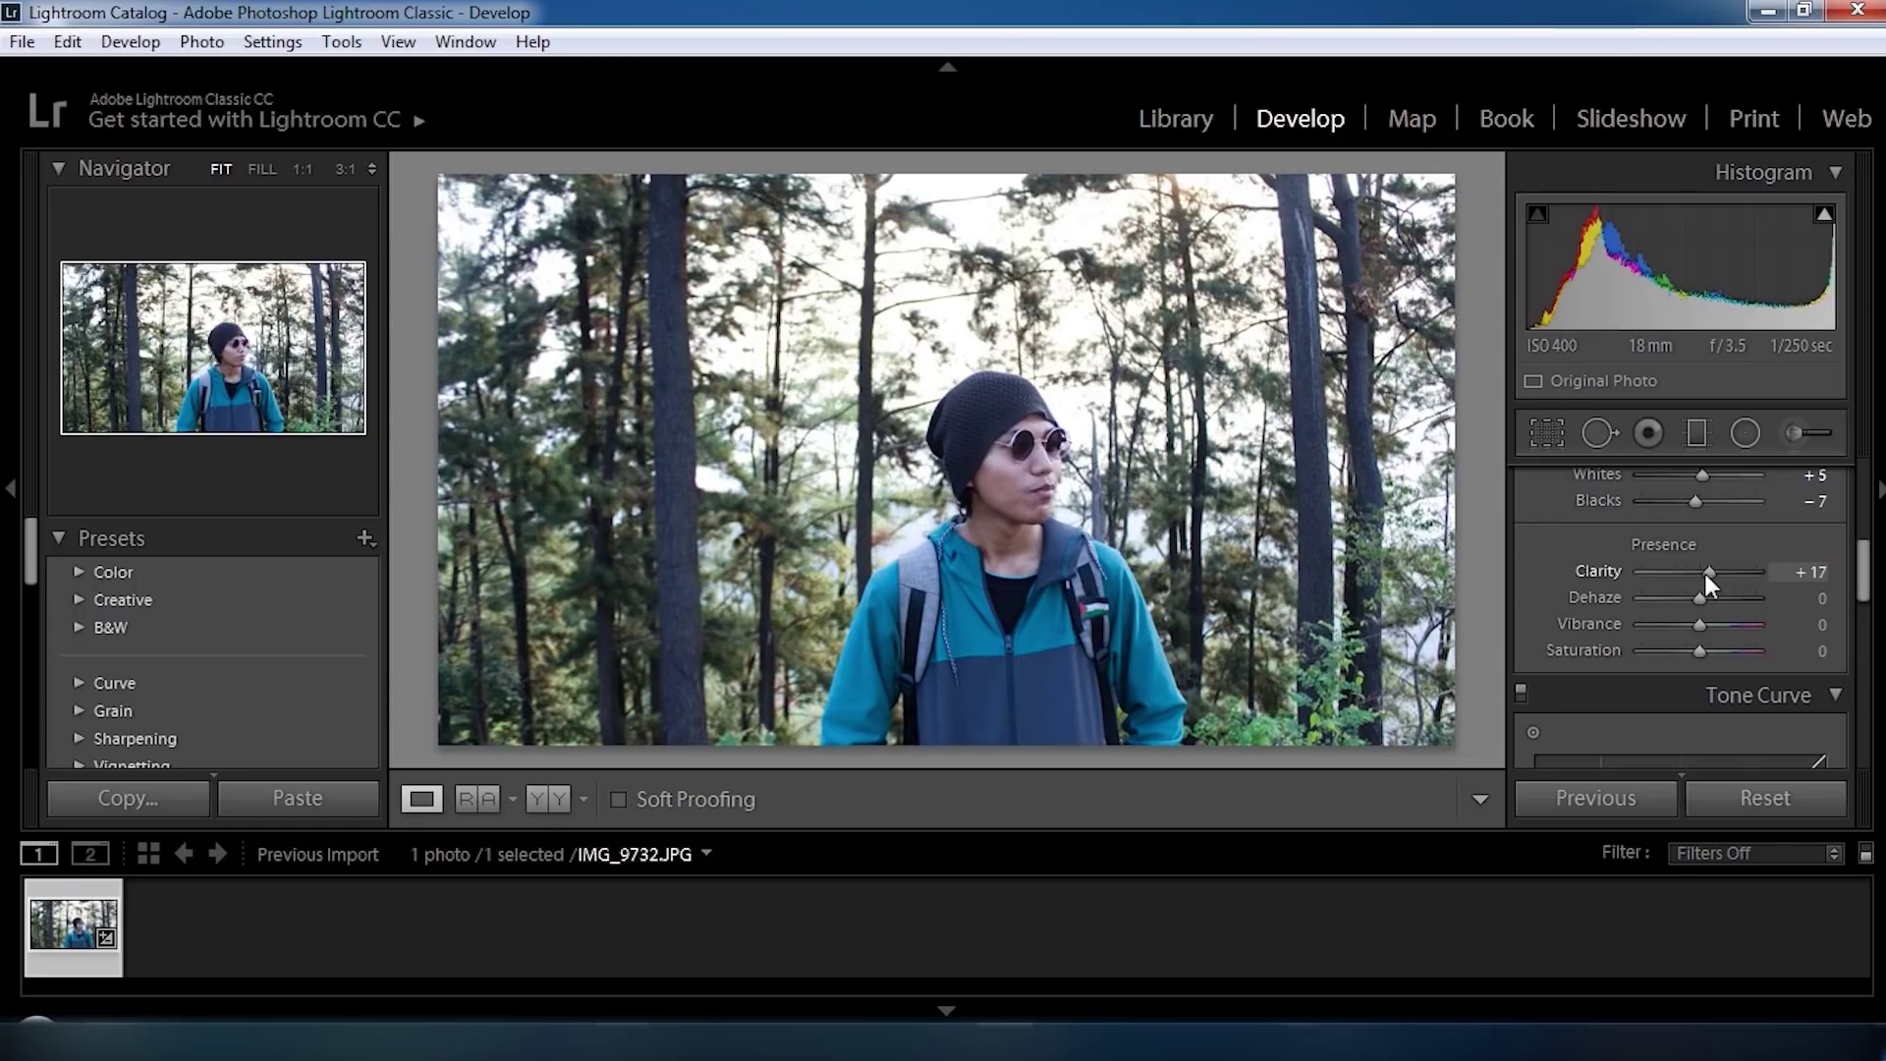
pyautogui.click(1820, 575)
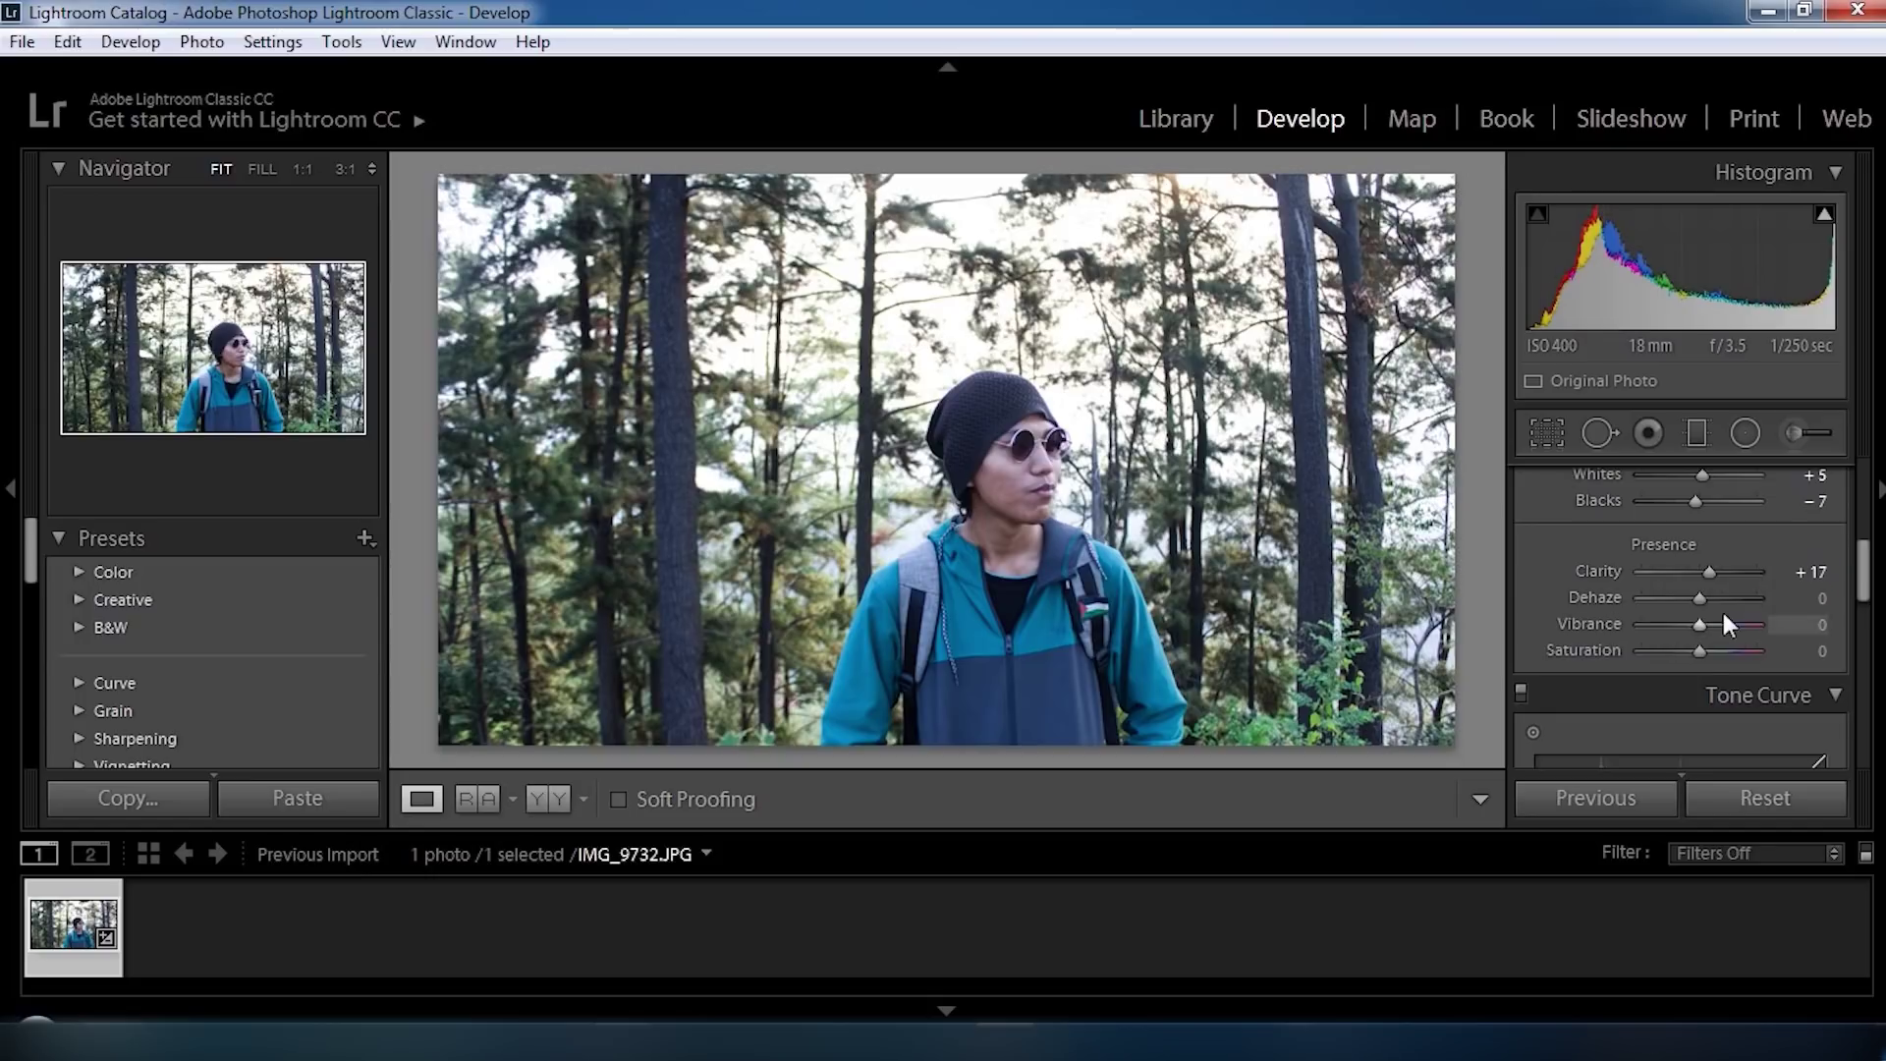
pyautogui.write('15')
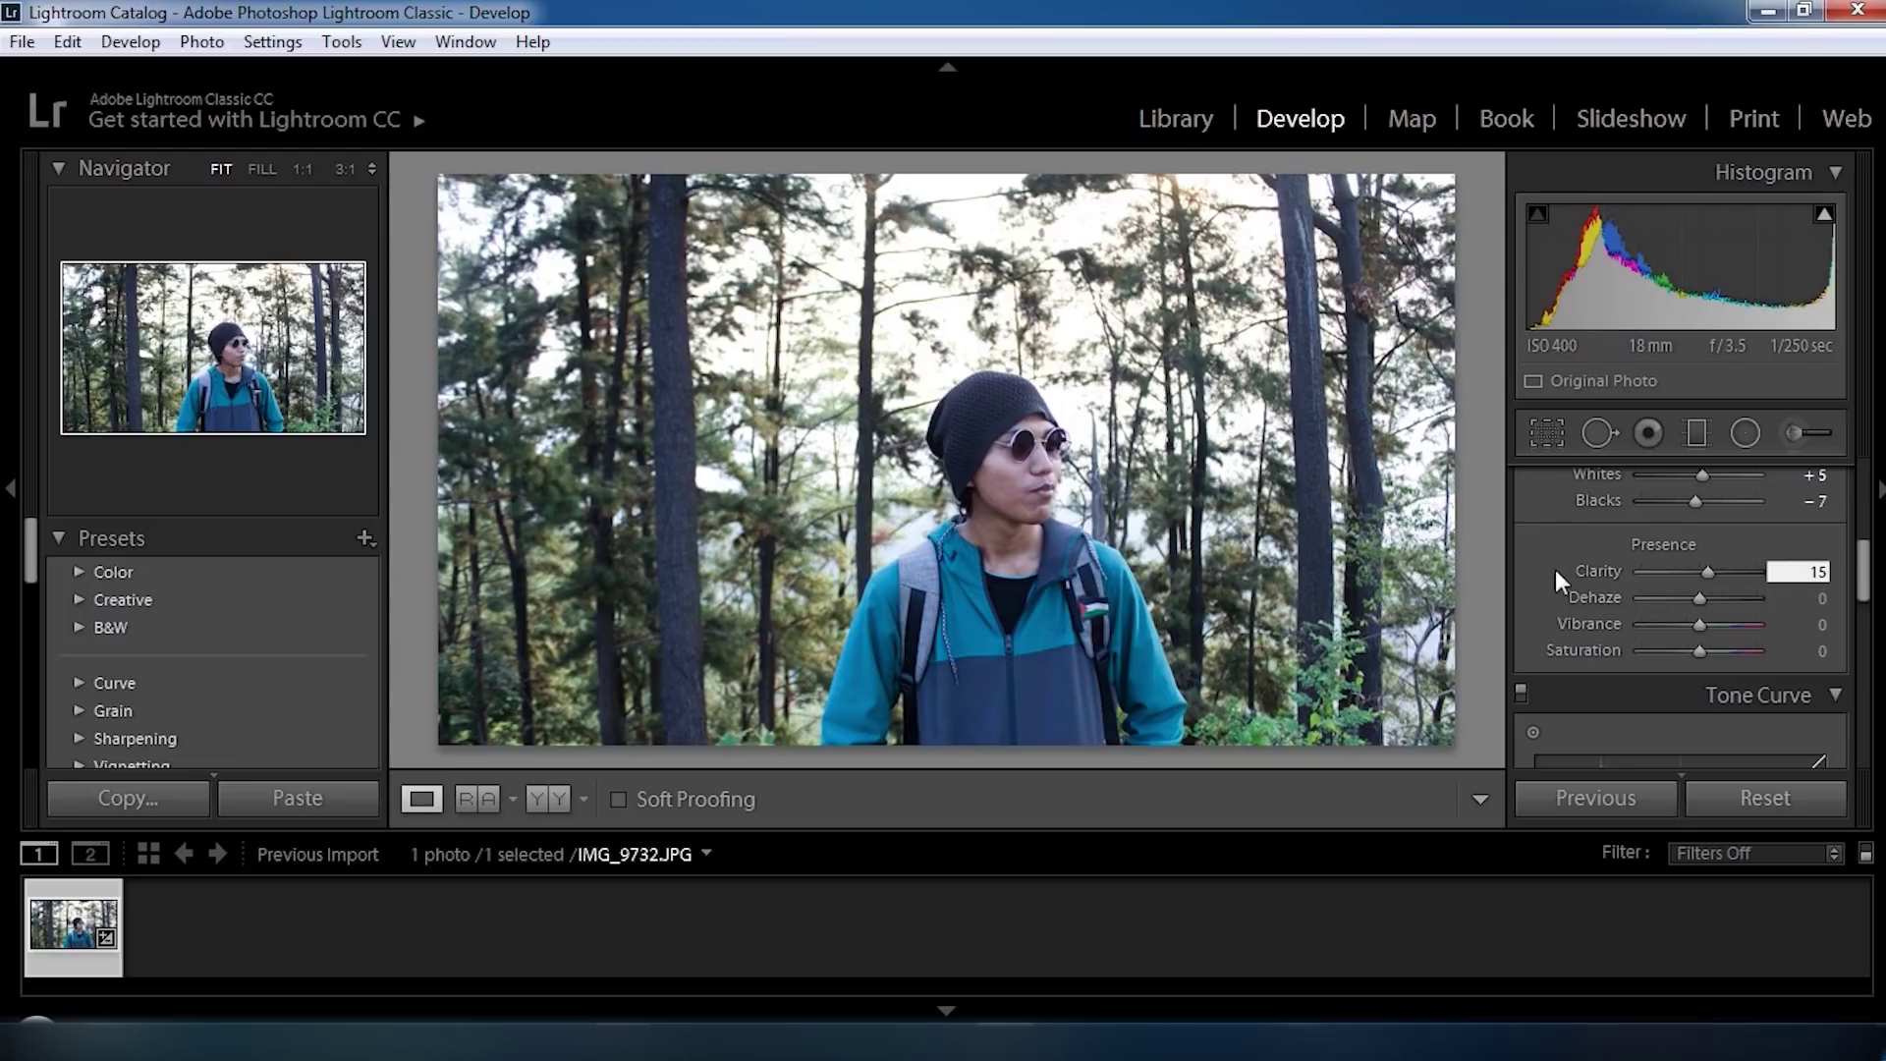
pyautogui.press('Return')
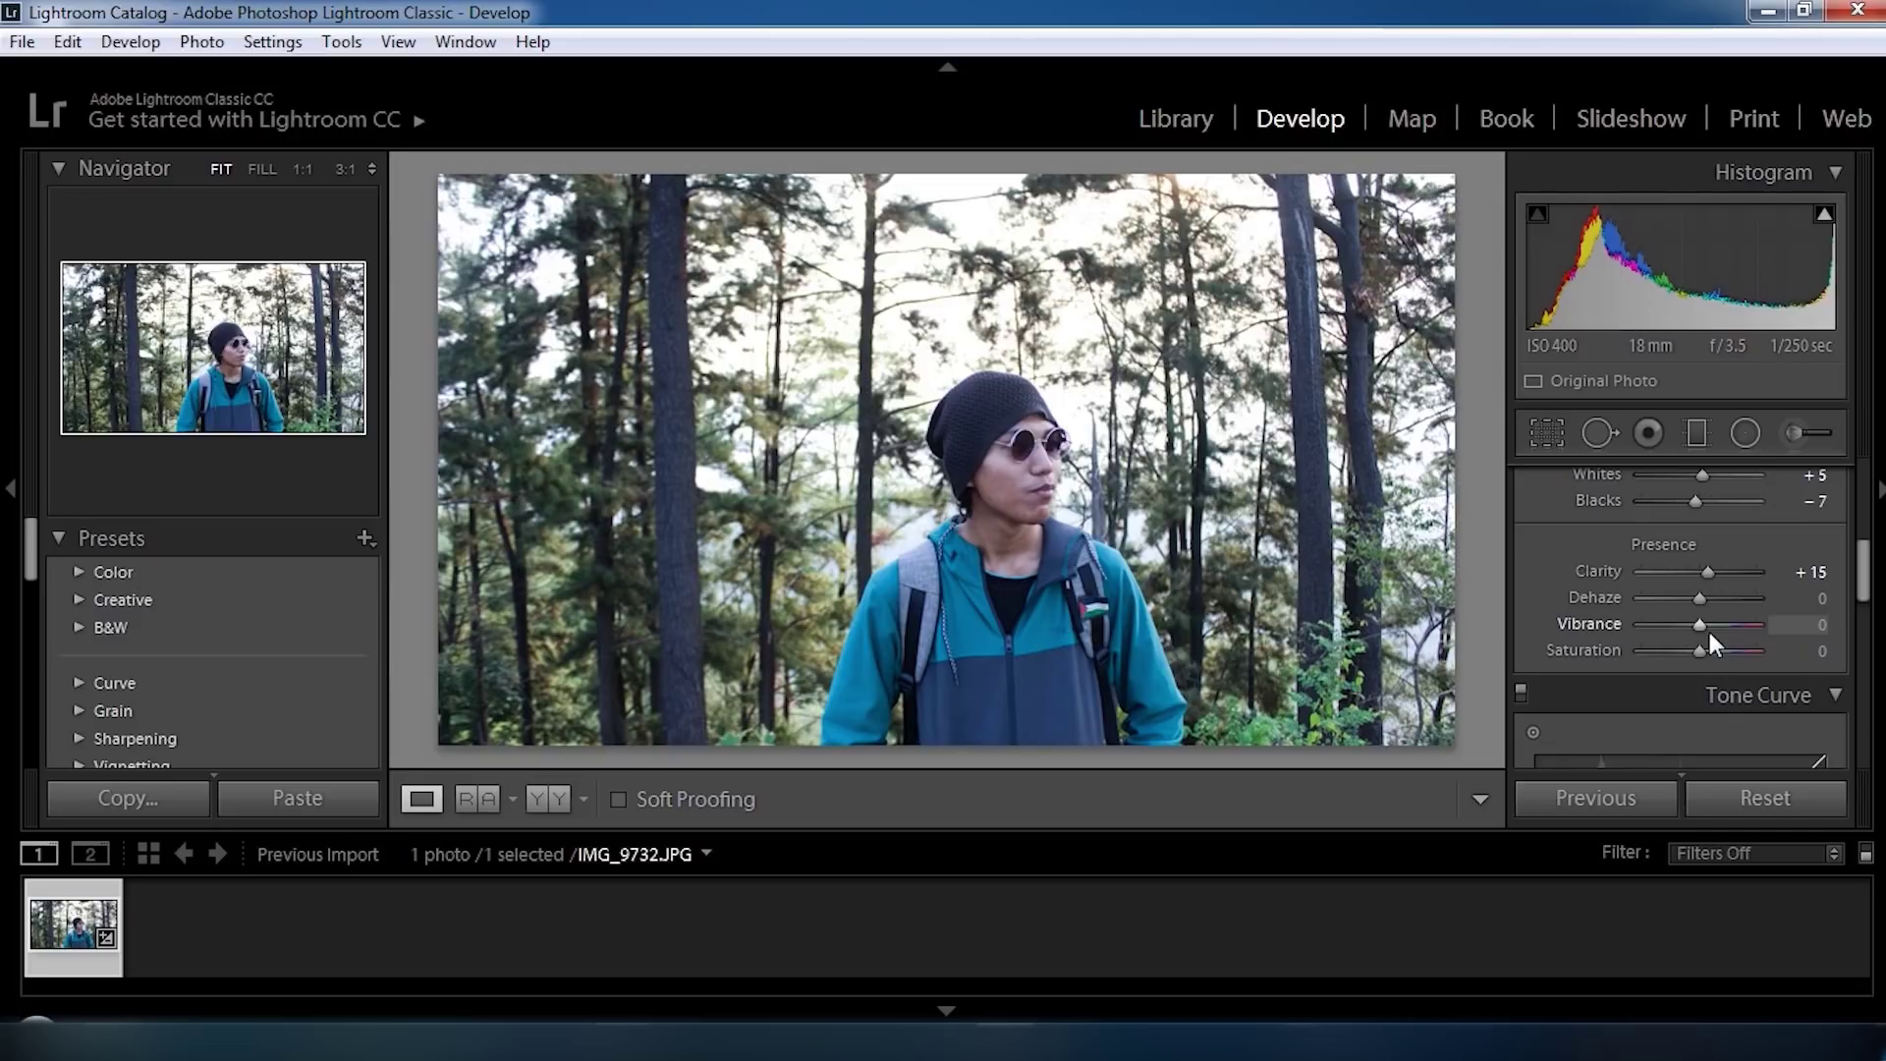
# Set Vibrance to +35 and Saturation to 25.
pyautogui.click(1818, 626)
pyautogui.write('35')
pyautogui.press('Return')
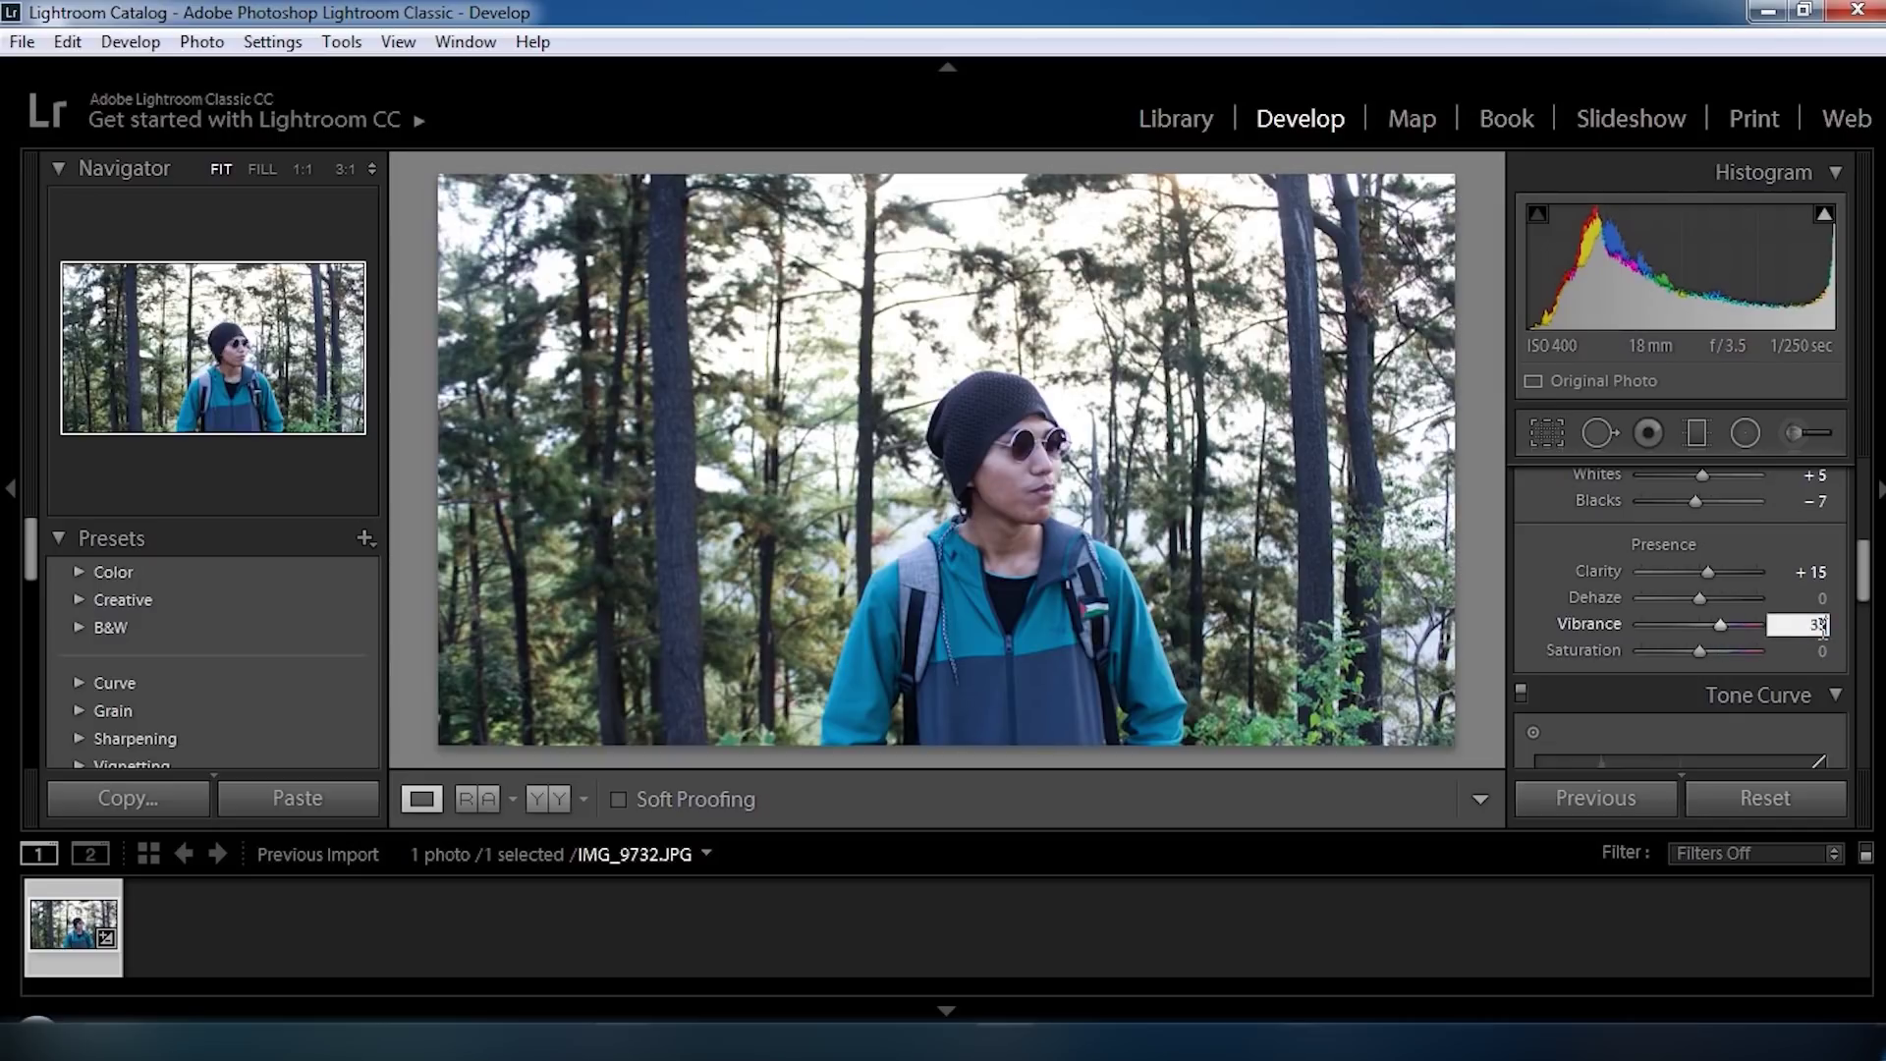
pyautogui.click(1798, 650)
pyautogui.write('25')
pyautogui.press('Return')
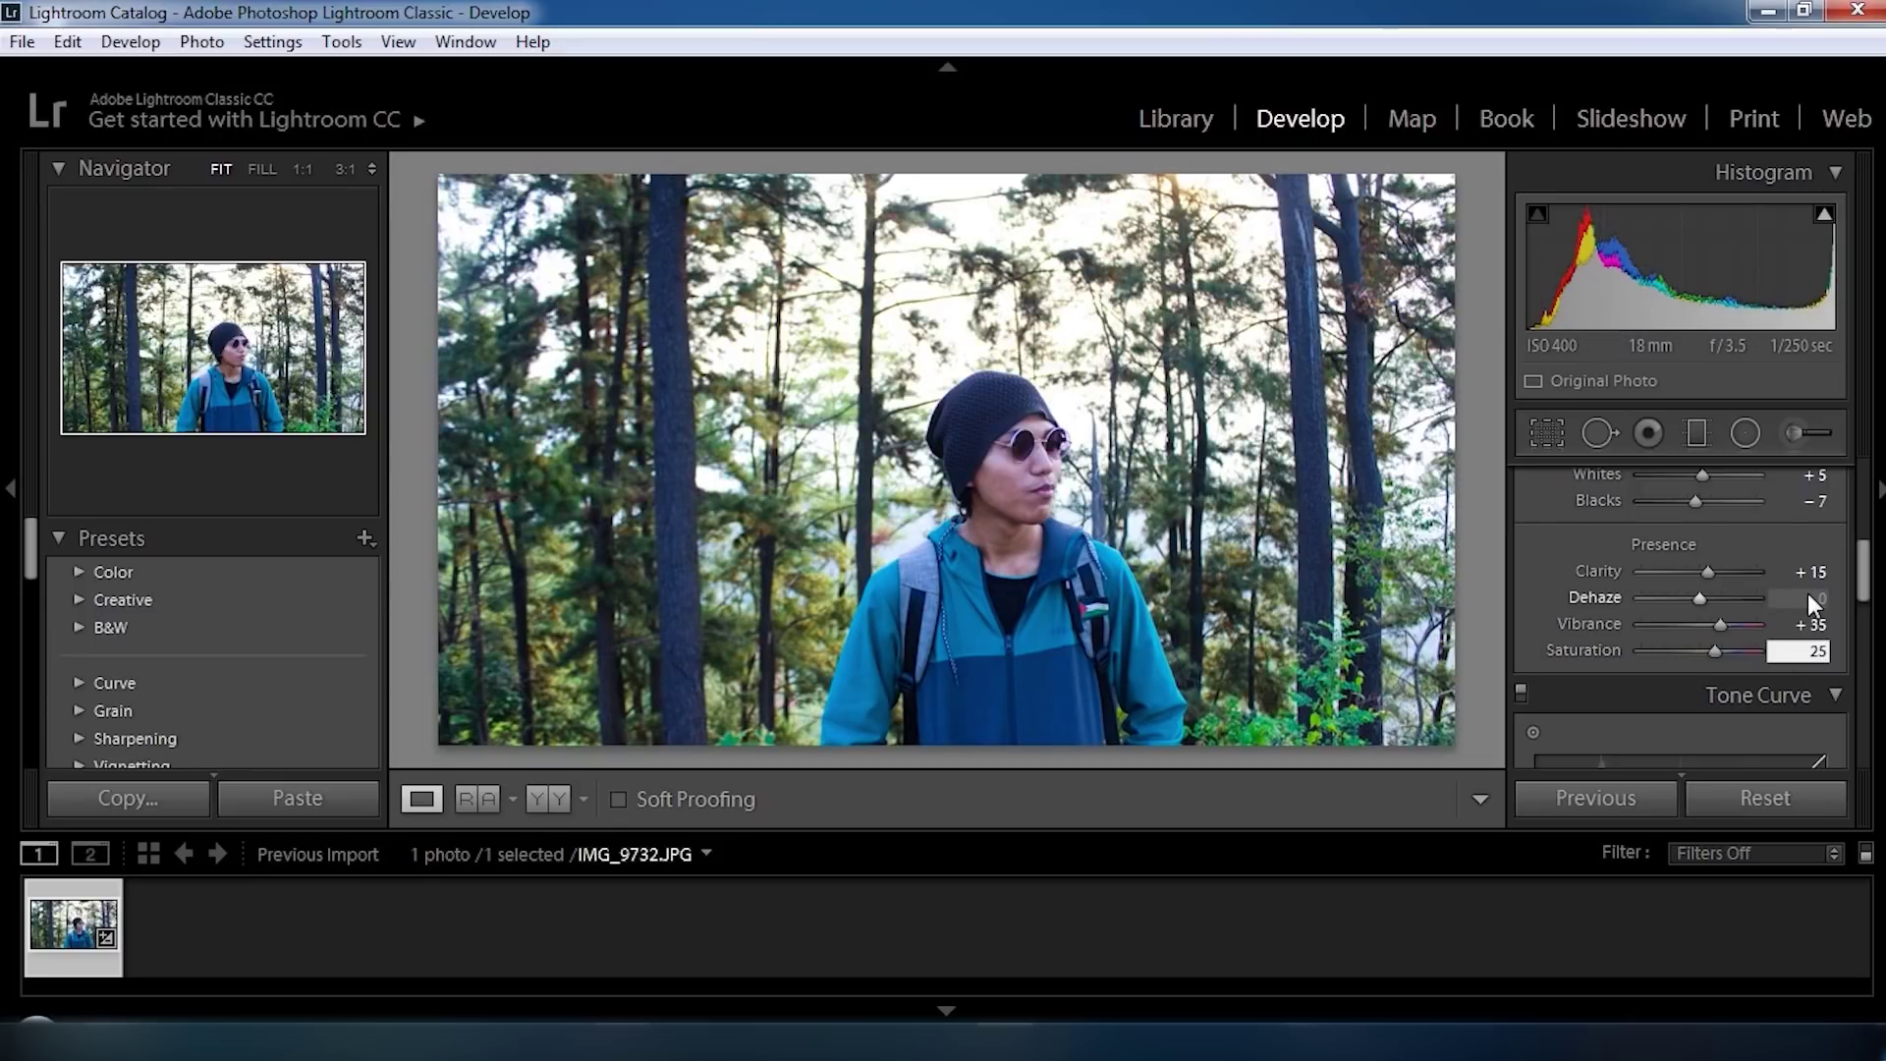
pyautogui.scroll(-2, 1807, 593)
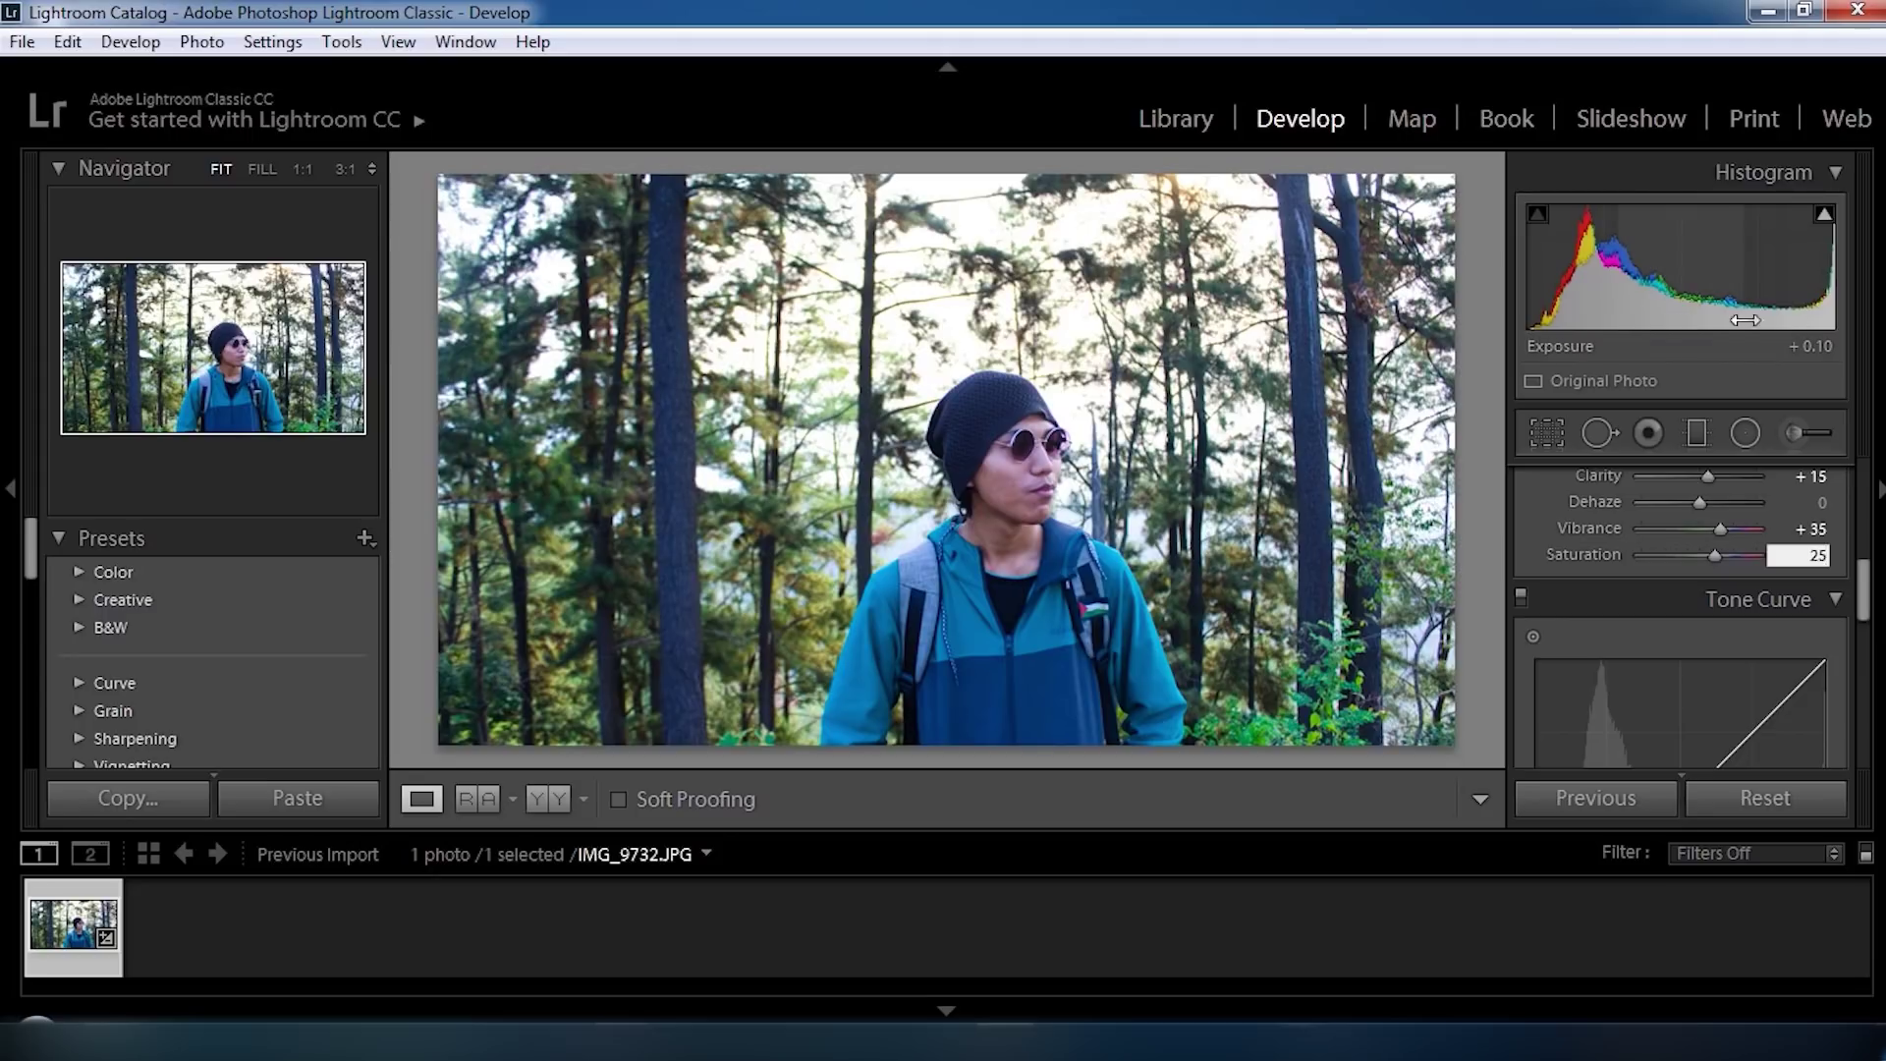
# Set tone curve regions to Highlights -5, Lights +5, Darks -9, Shadows -10.
pyautogui.moveTo(1864, 607); pyautogui.dragTo(1864, 692)
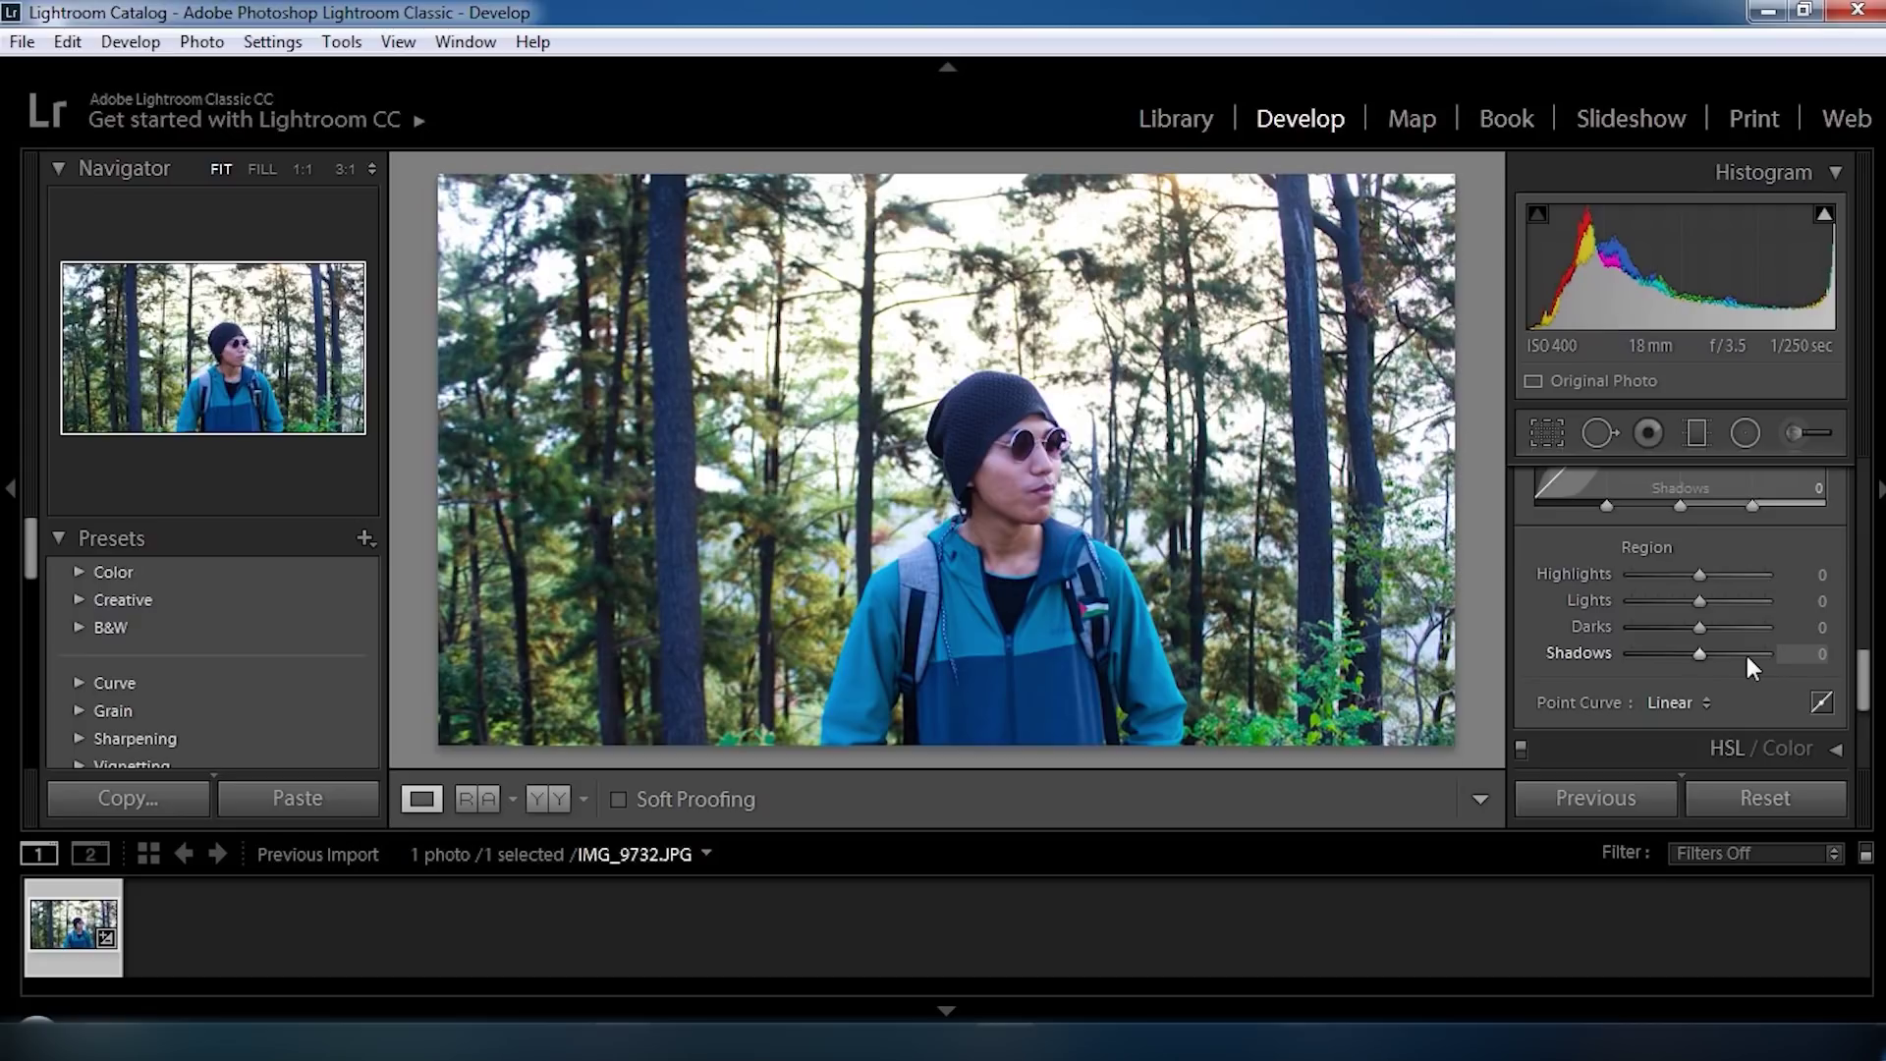
pyautogui.click(1825, 575)
pyautogui.write('-5')
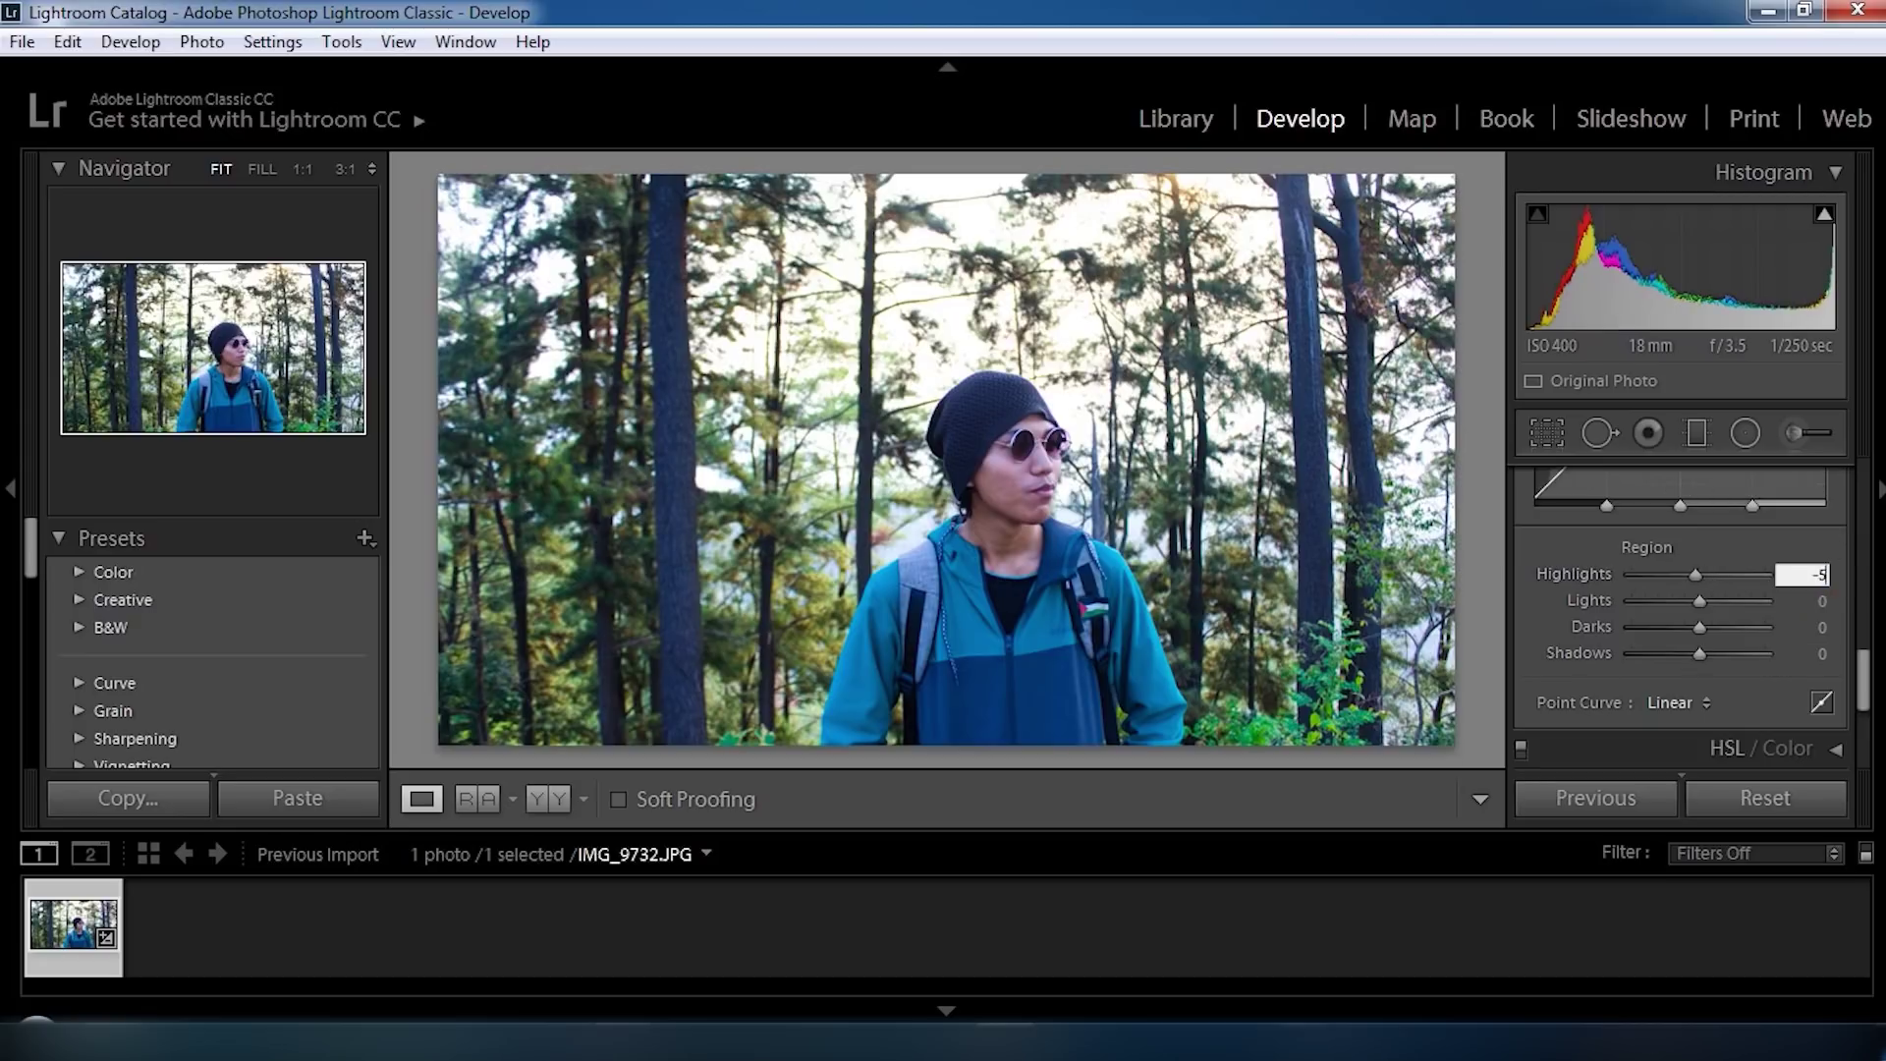
pyautogui.press('Tab')
pyautogui.write('5')
pyautogui.press('Tab')
pyautogui.write('-9')
pyautogui.press('Tab')
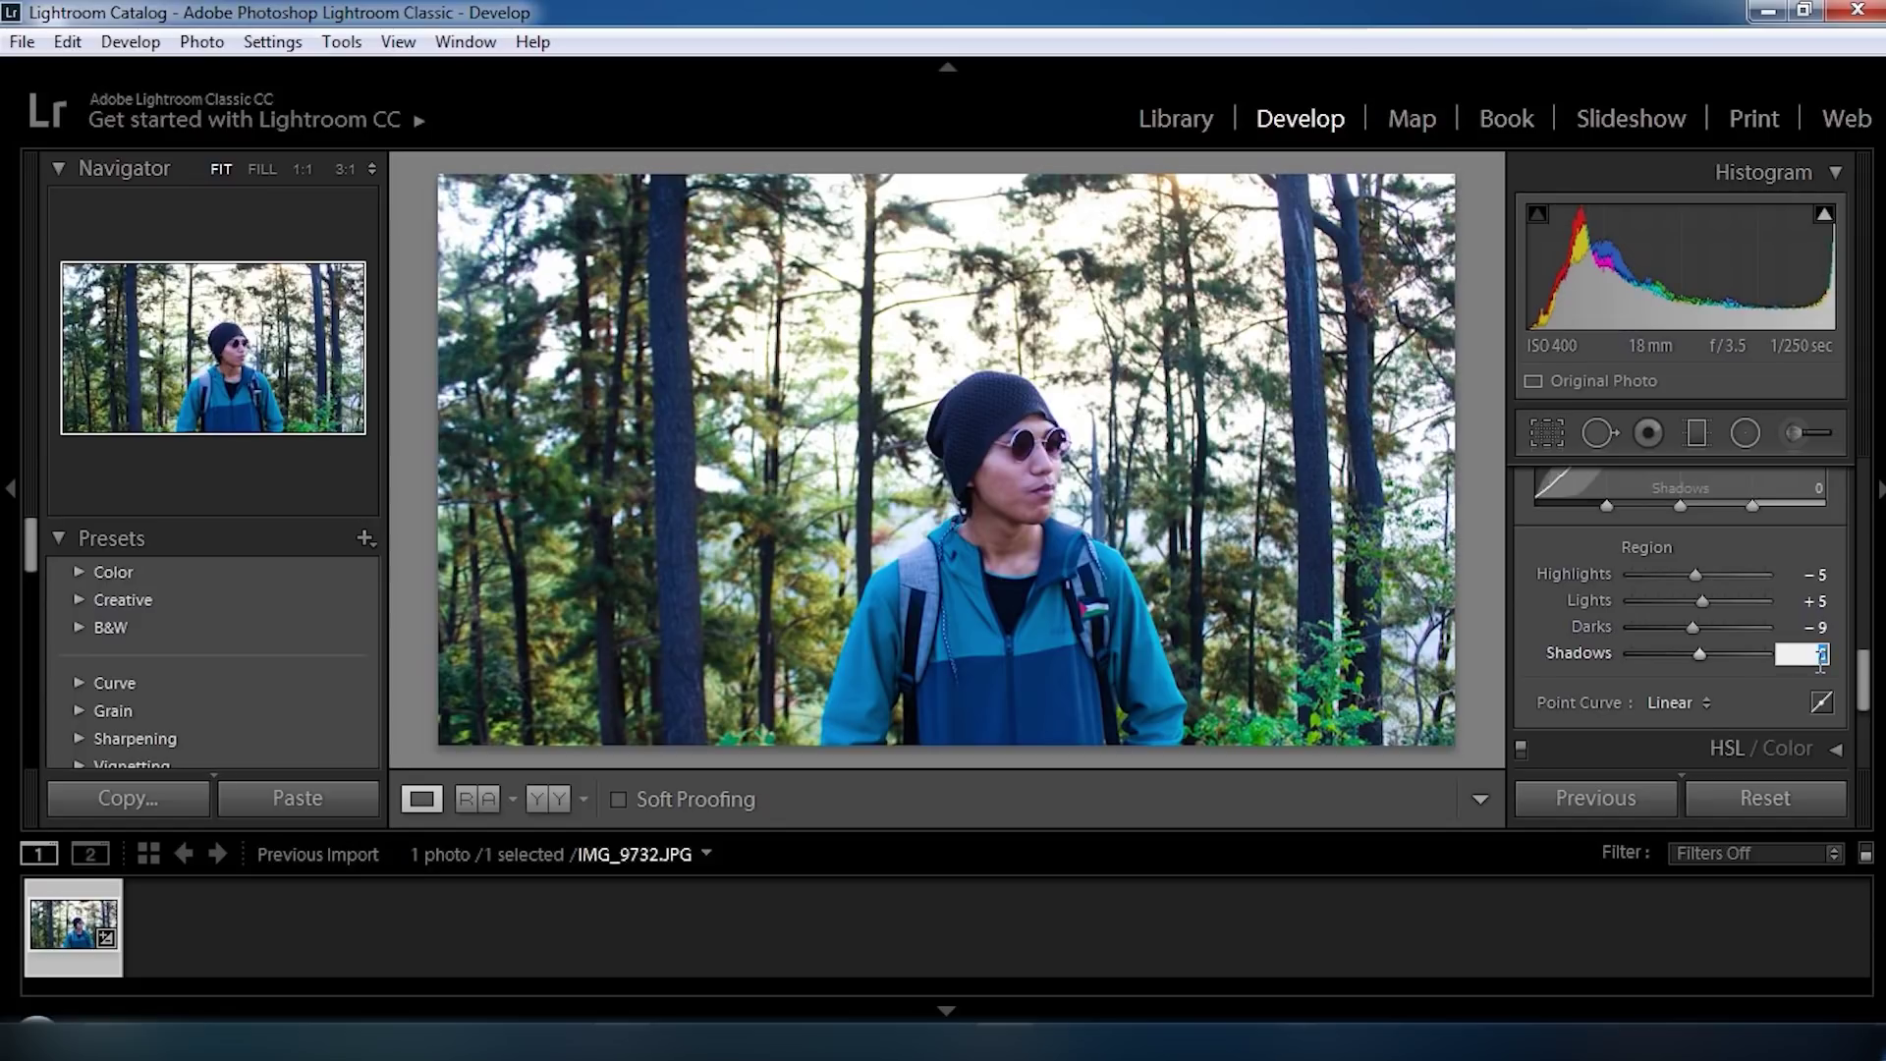
pyautogui.write('-10')
pyautogui.press('Return')
pyautogui.scroll(5, 1755, 648)
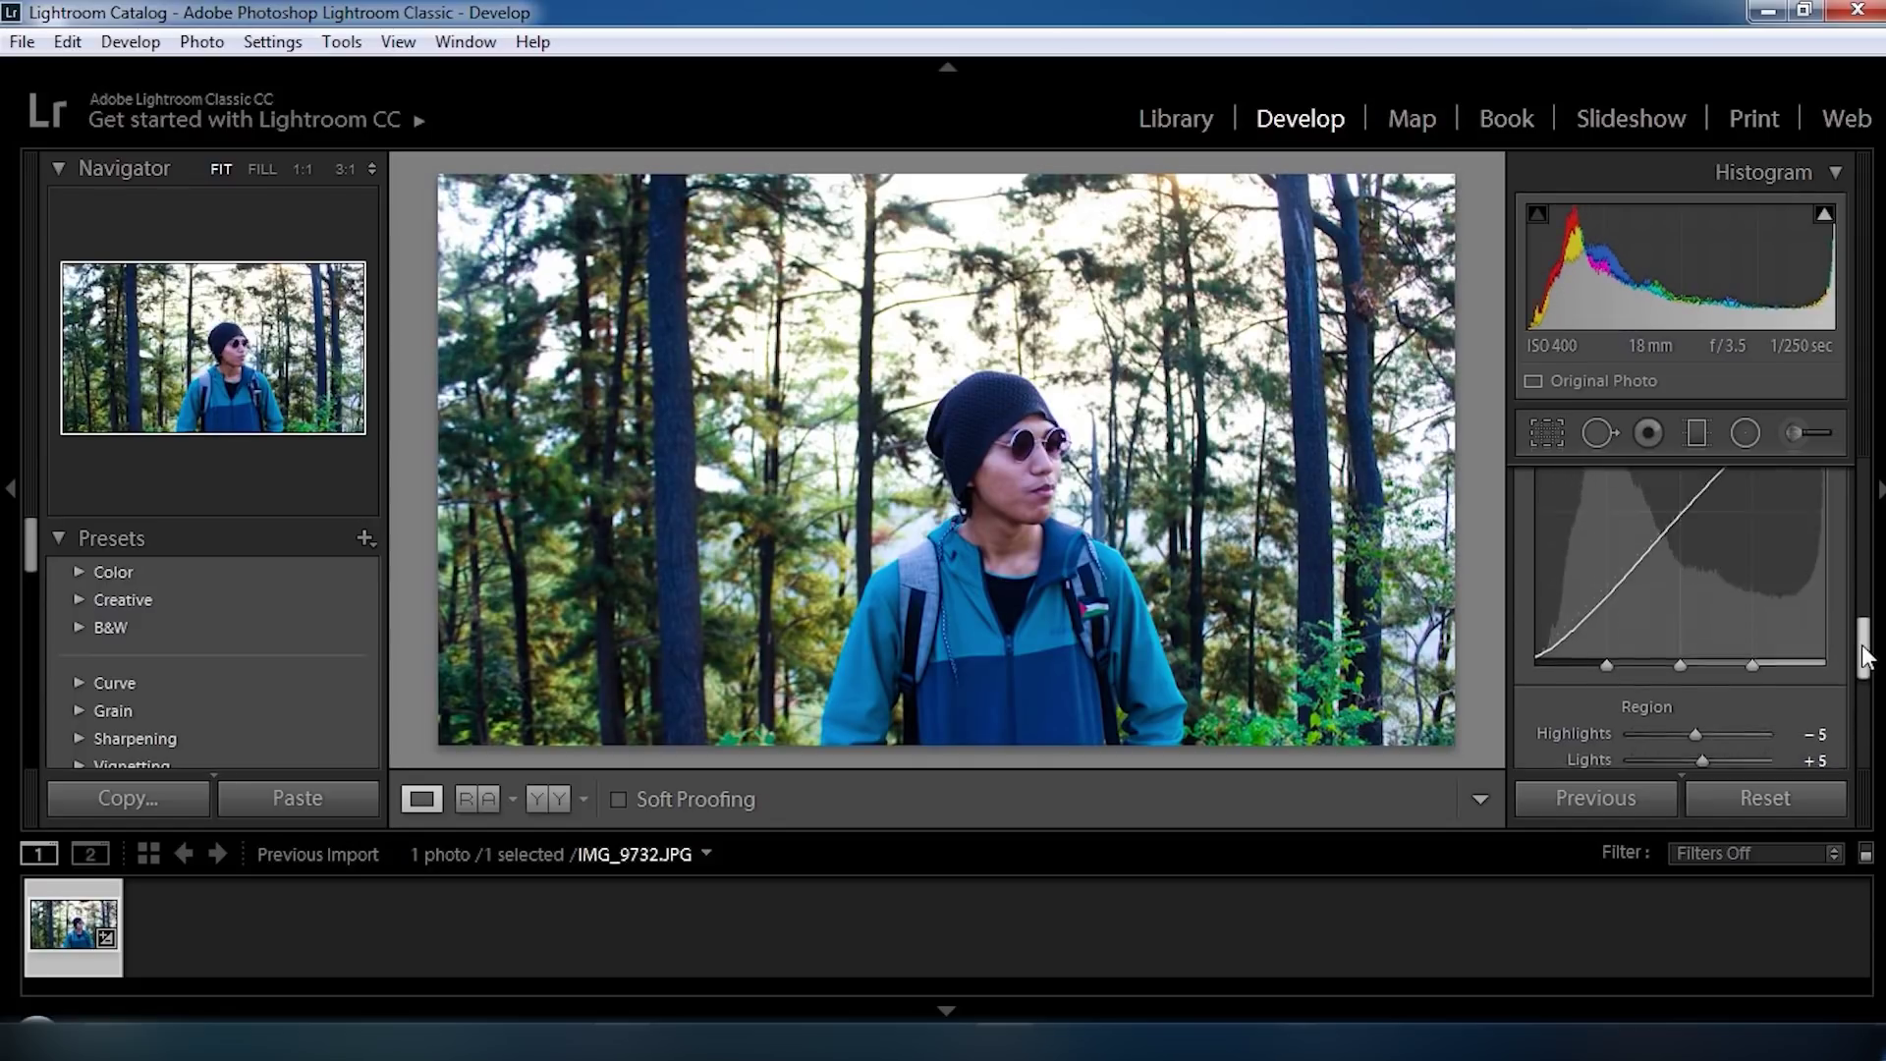
pyautogui.click(1831, 548)
pyautogui.click(1837, 587)
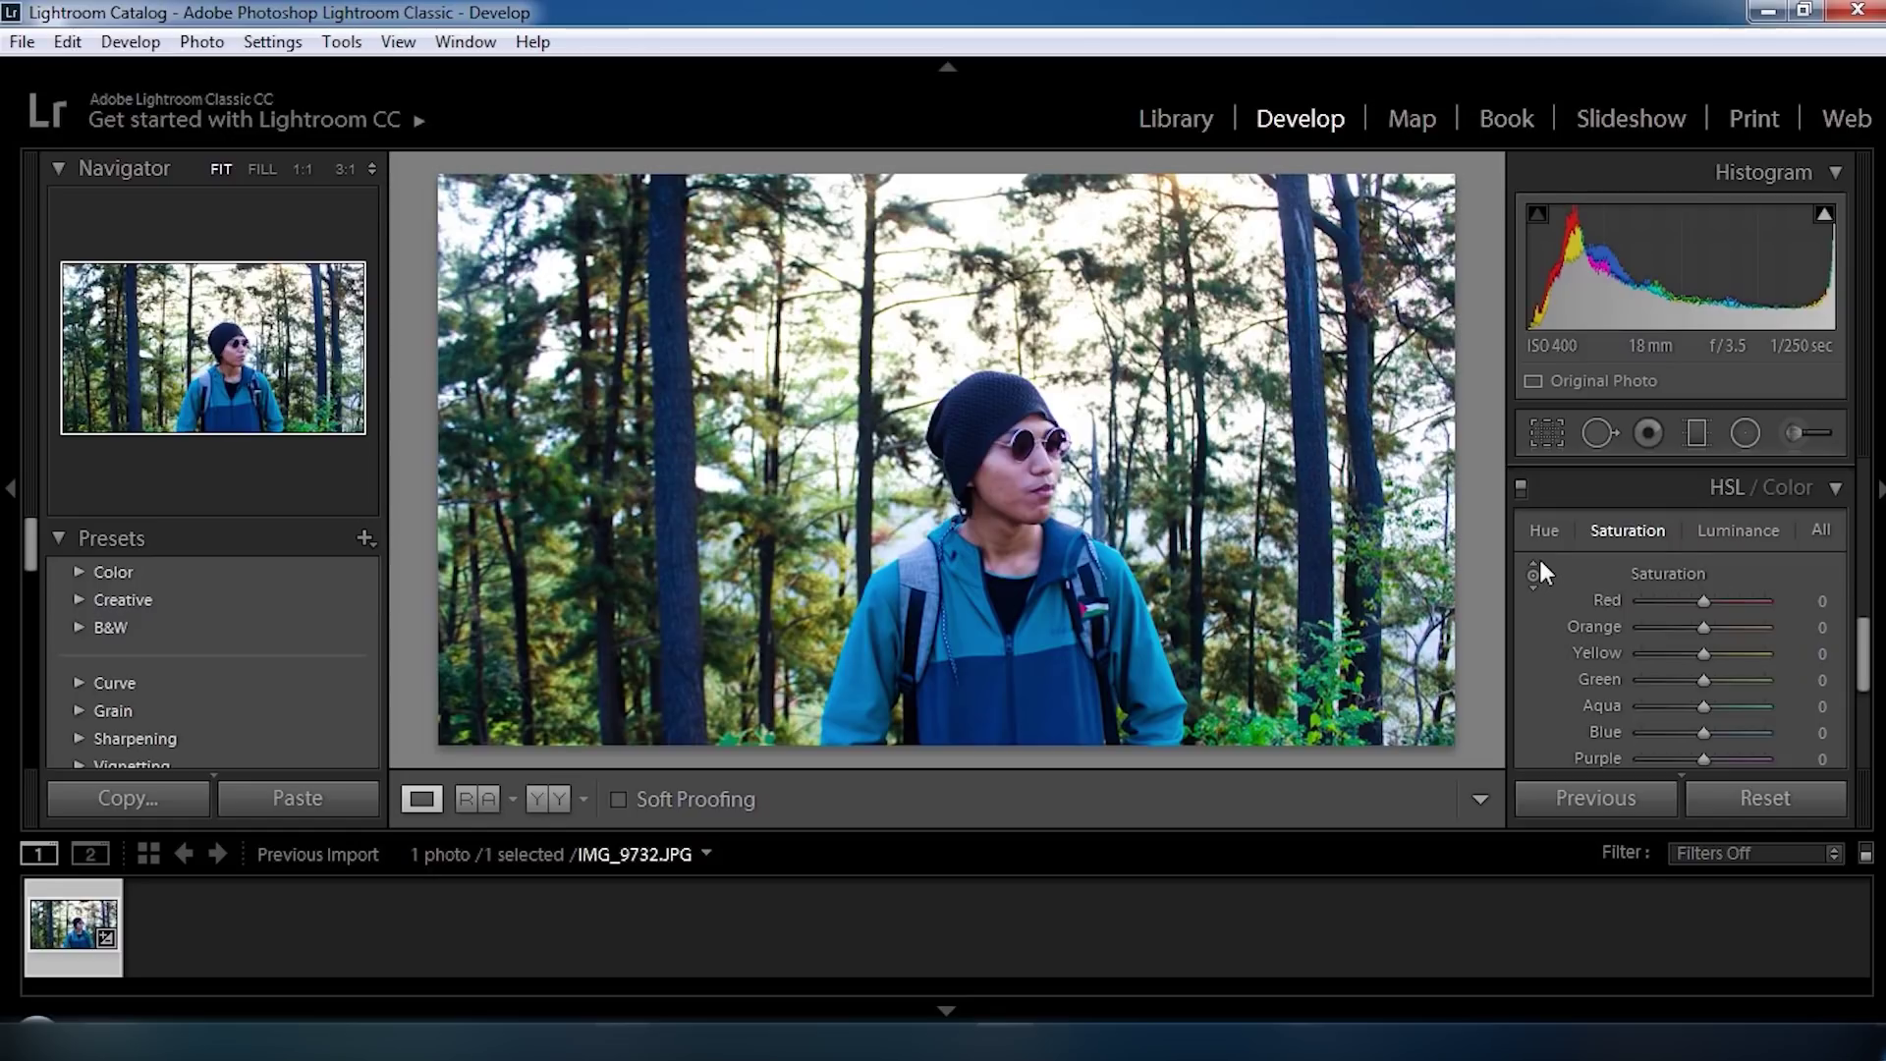
# In HSL Hue, shift the Green hue while zooming in on the foliage.
pyautogui.click(1546, 533)
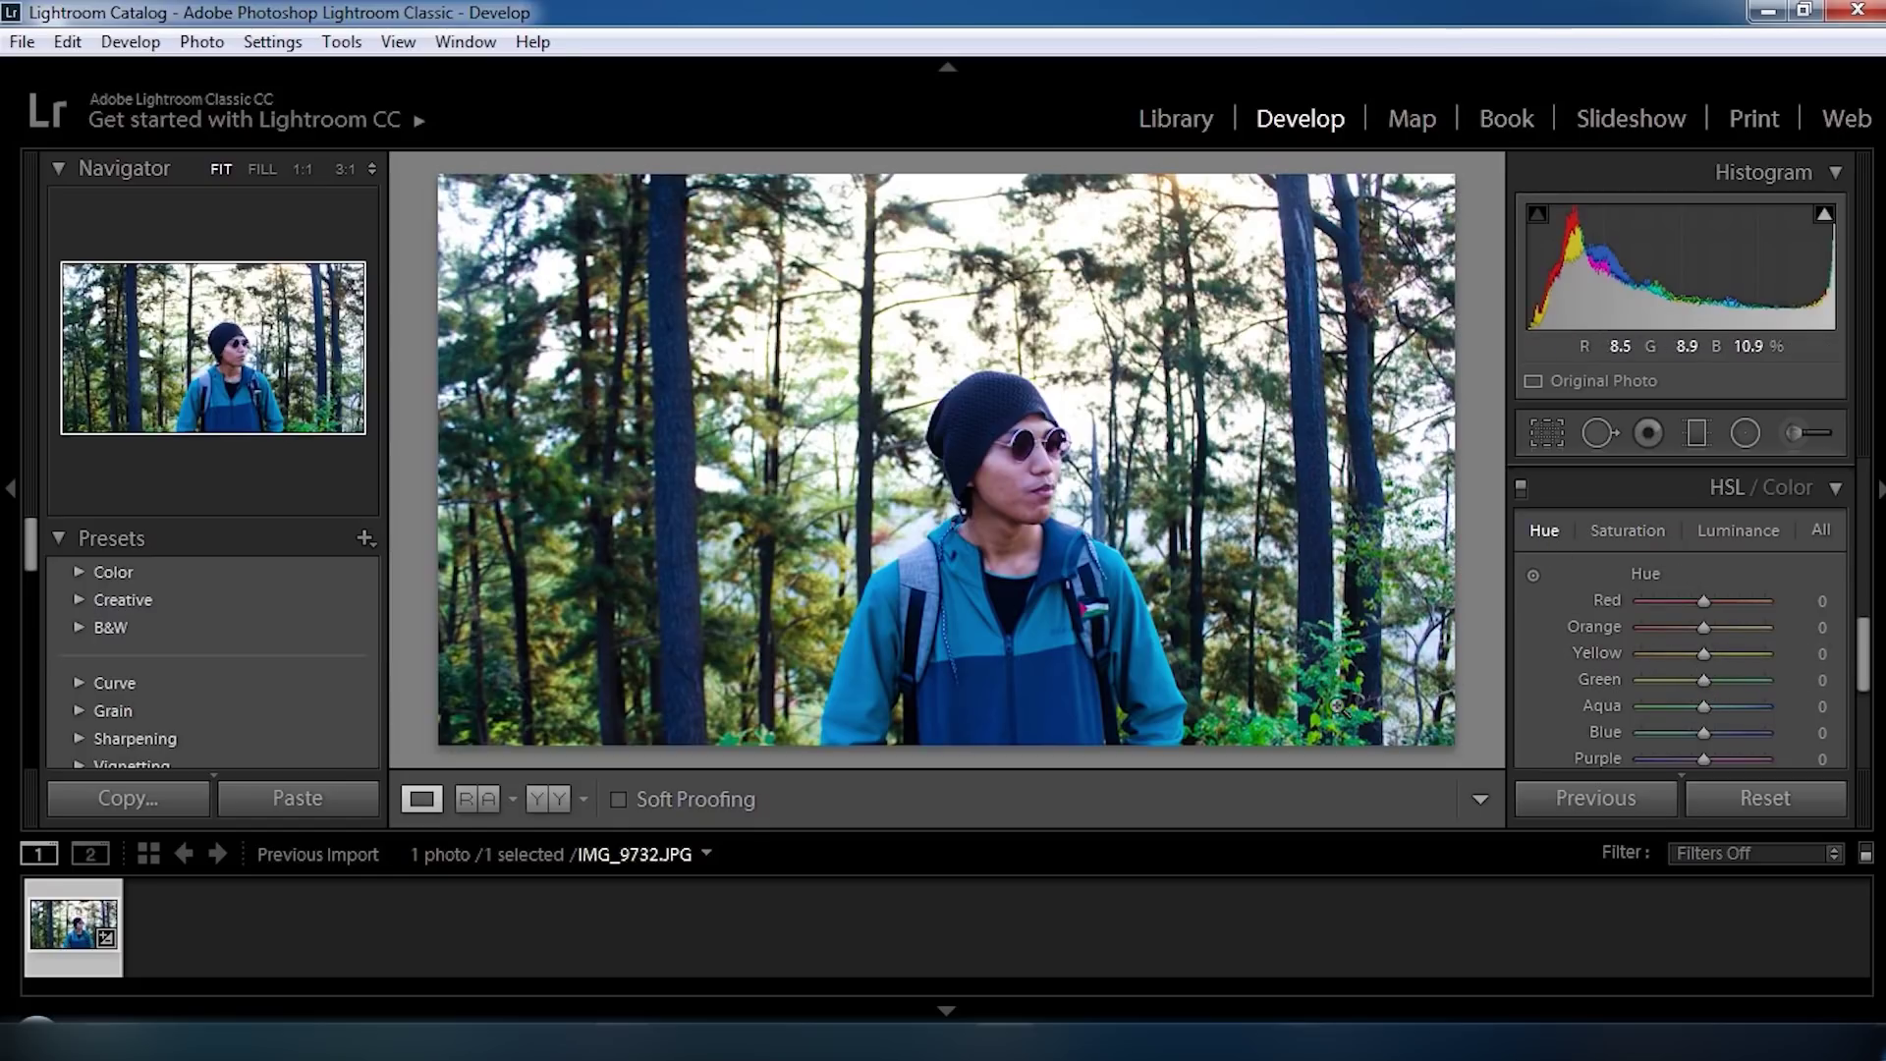
pyautogui.click(1334, 678)
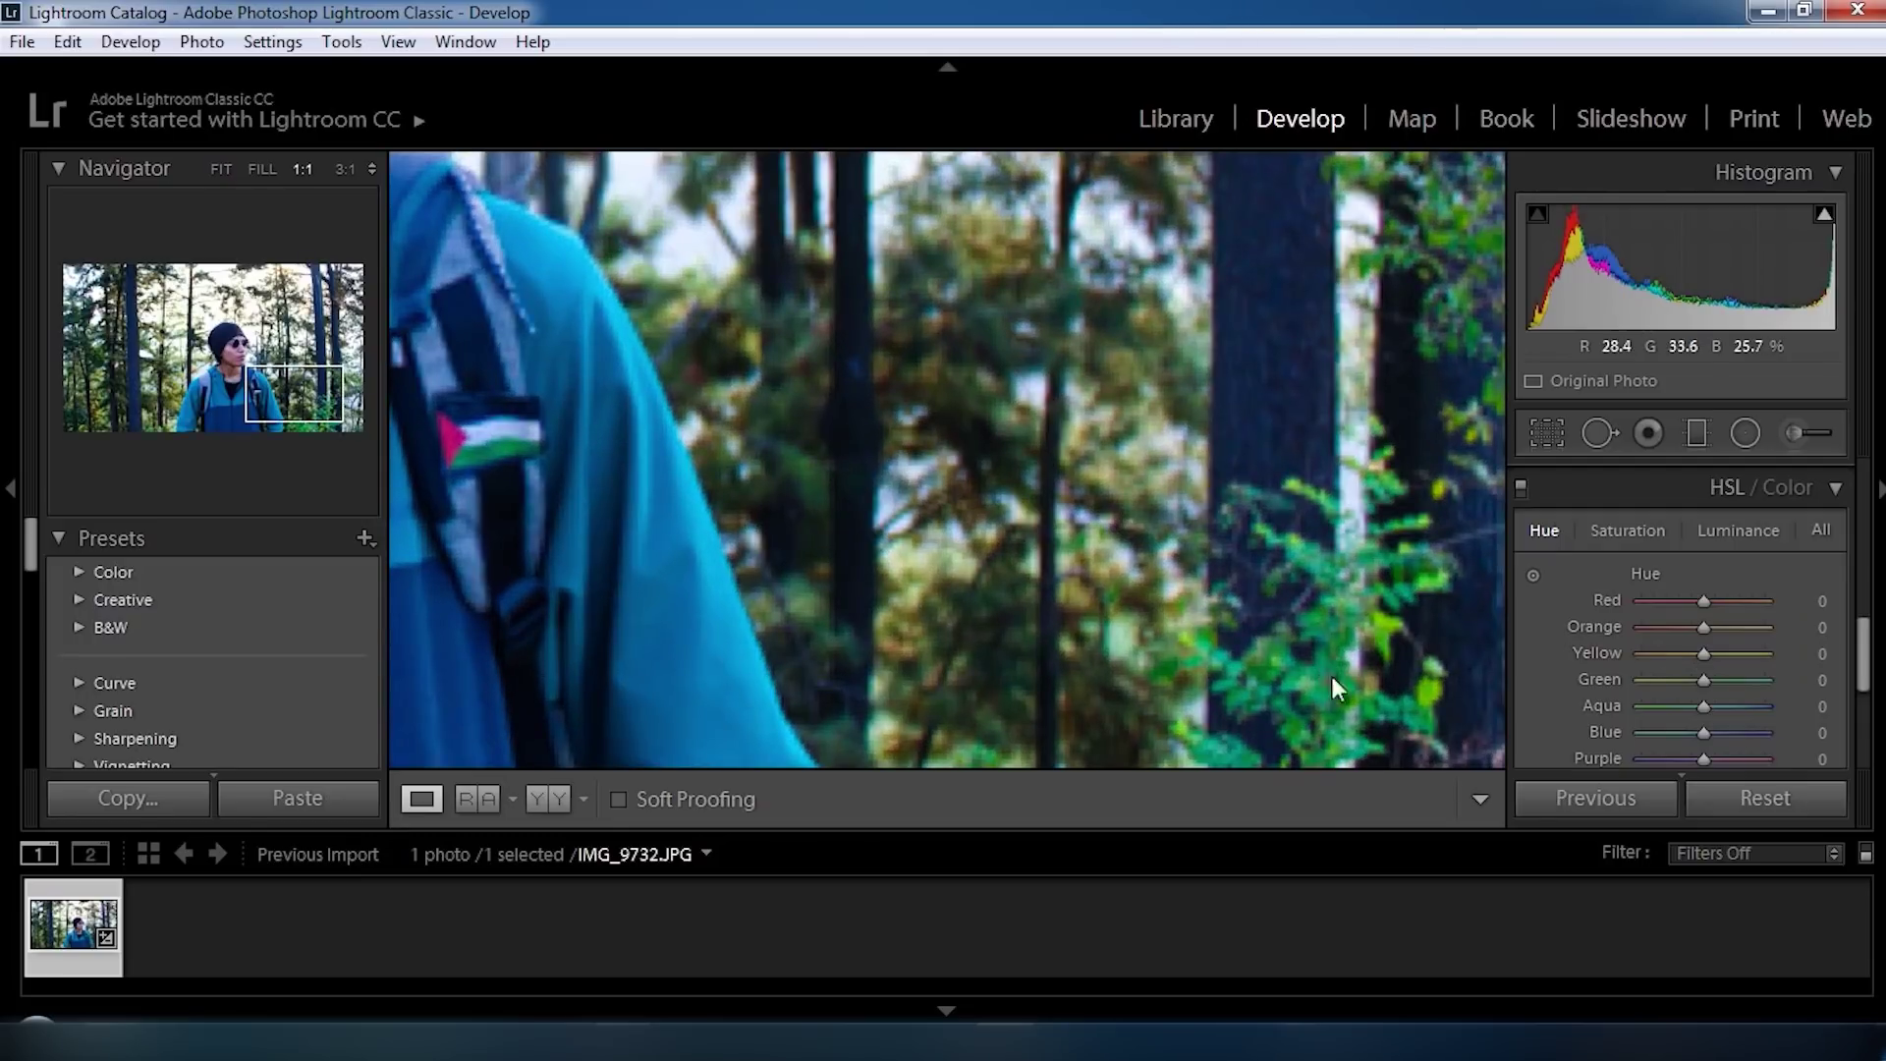
pyautogui.click(1330, 672)
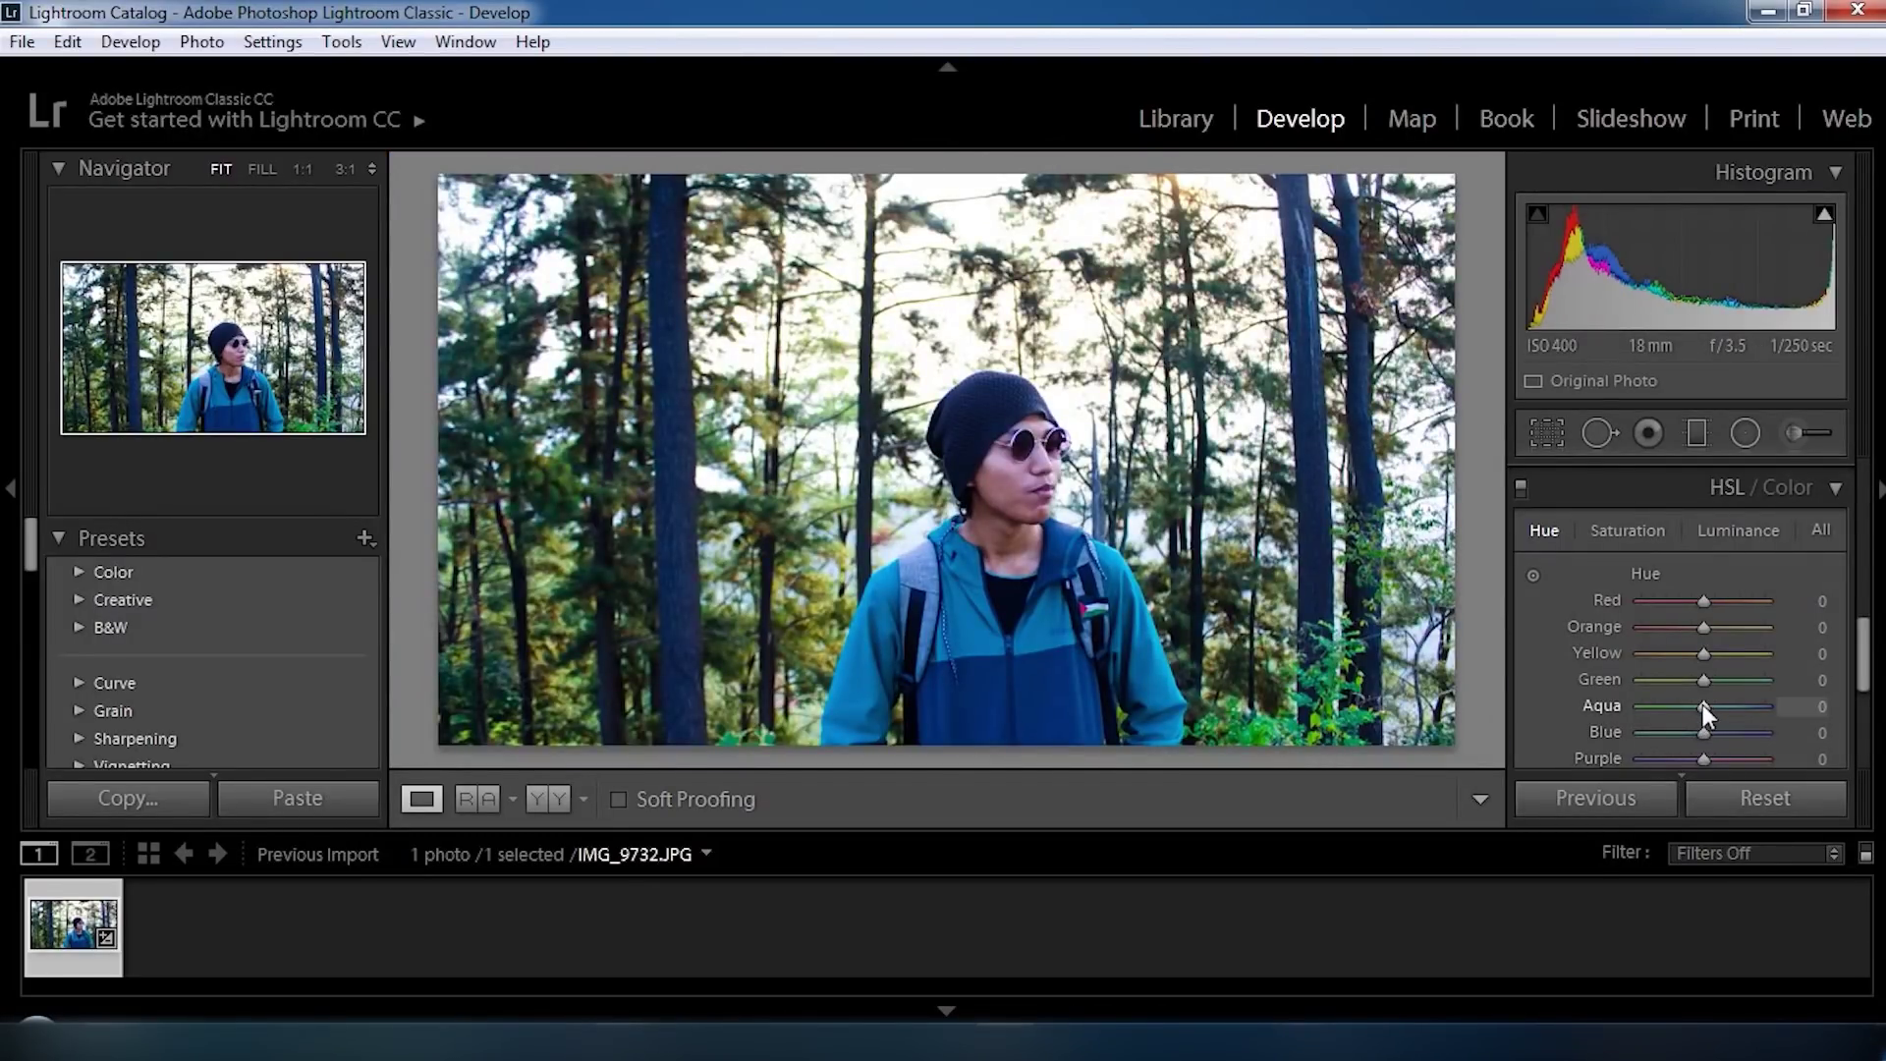
pyautogui.moveTo(1702, 682); pyautogui.dragTo(1659, 682)
pyautogui.press('z')
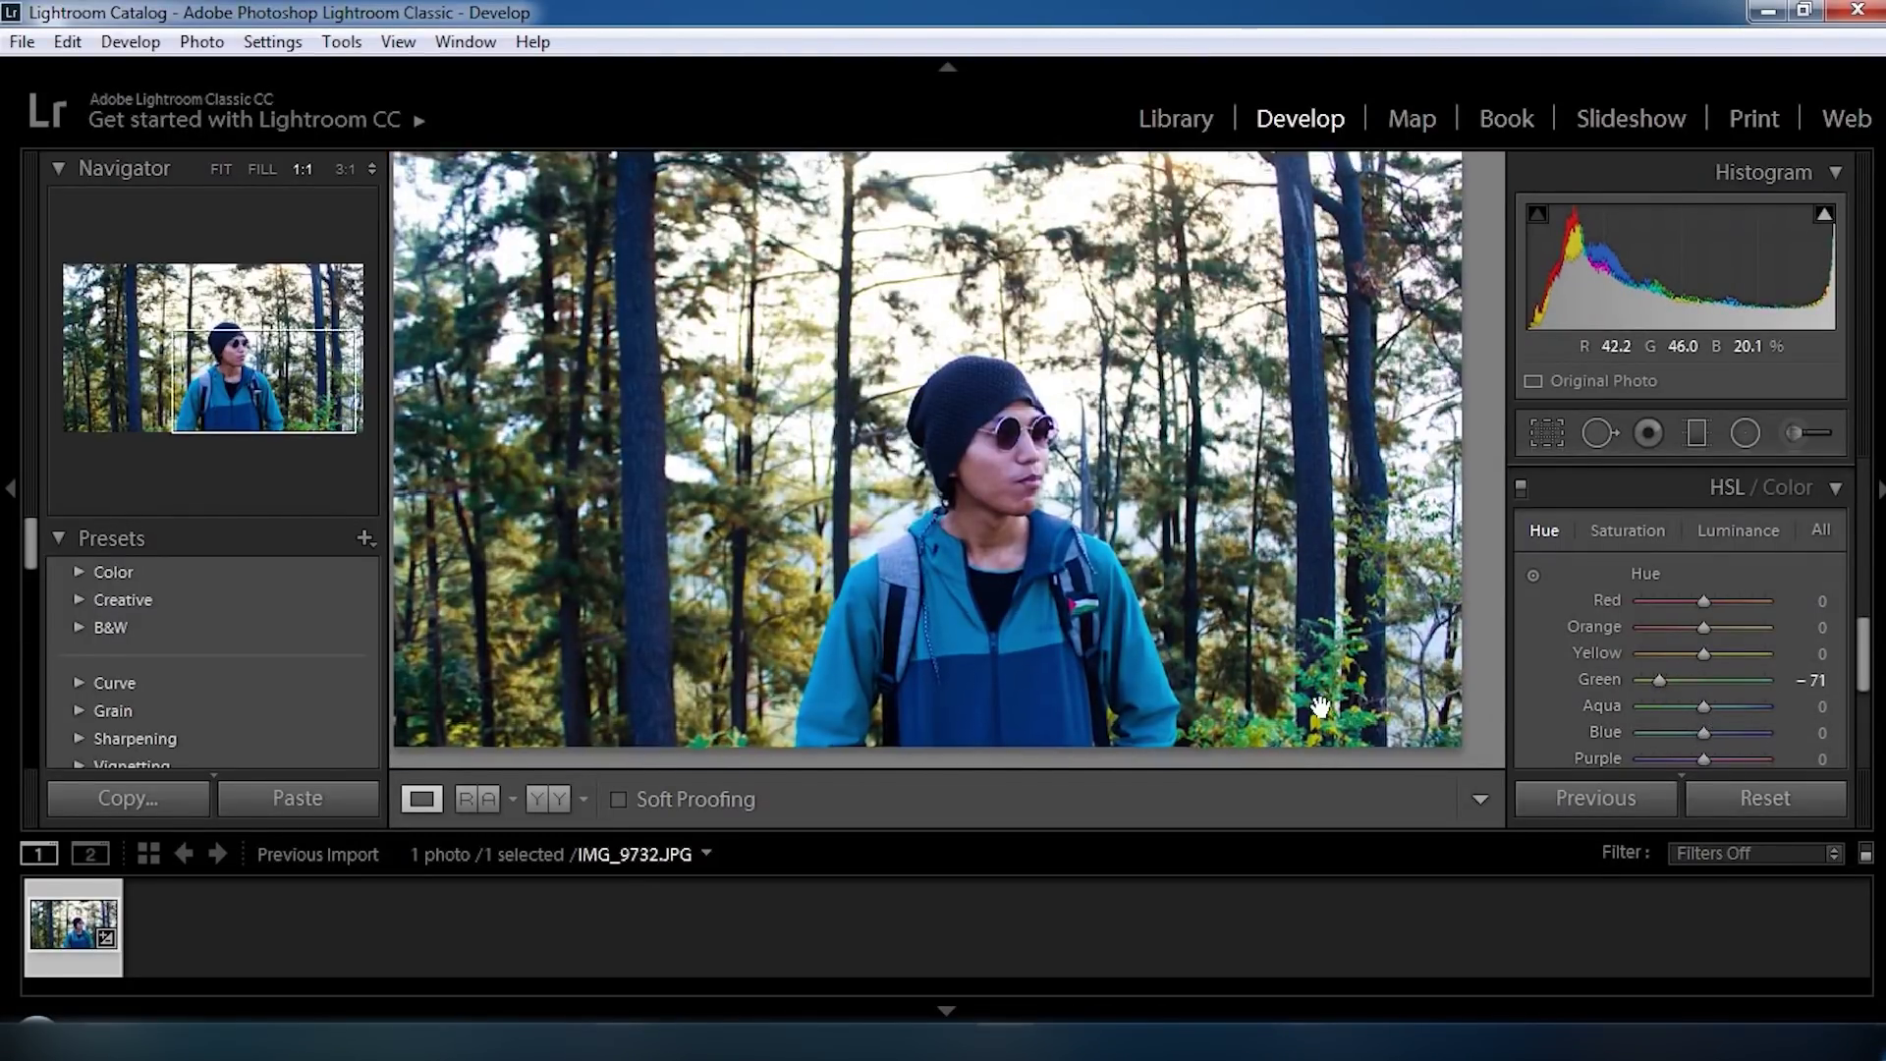
pyautogui.moveTo(1659, 681)
pyautogui.mouseDown()
pyautogui.moveTo(1764, 678)
pyautogui.moveTo(1674, 682)
pyautogui.mouseUp()
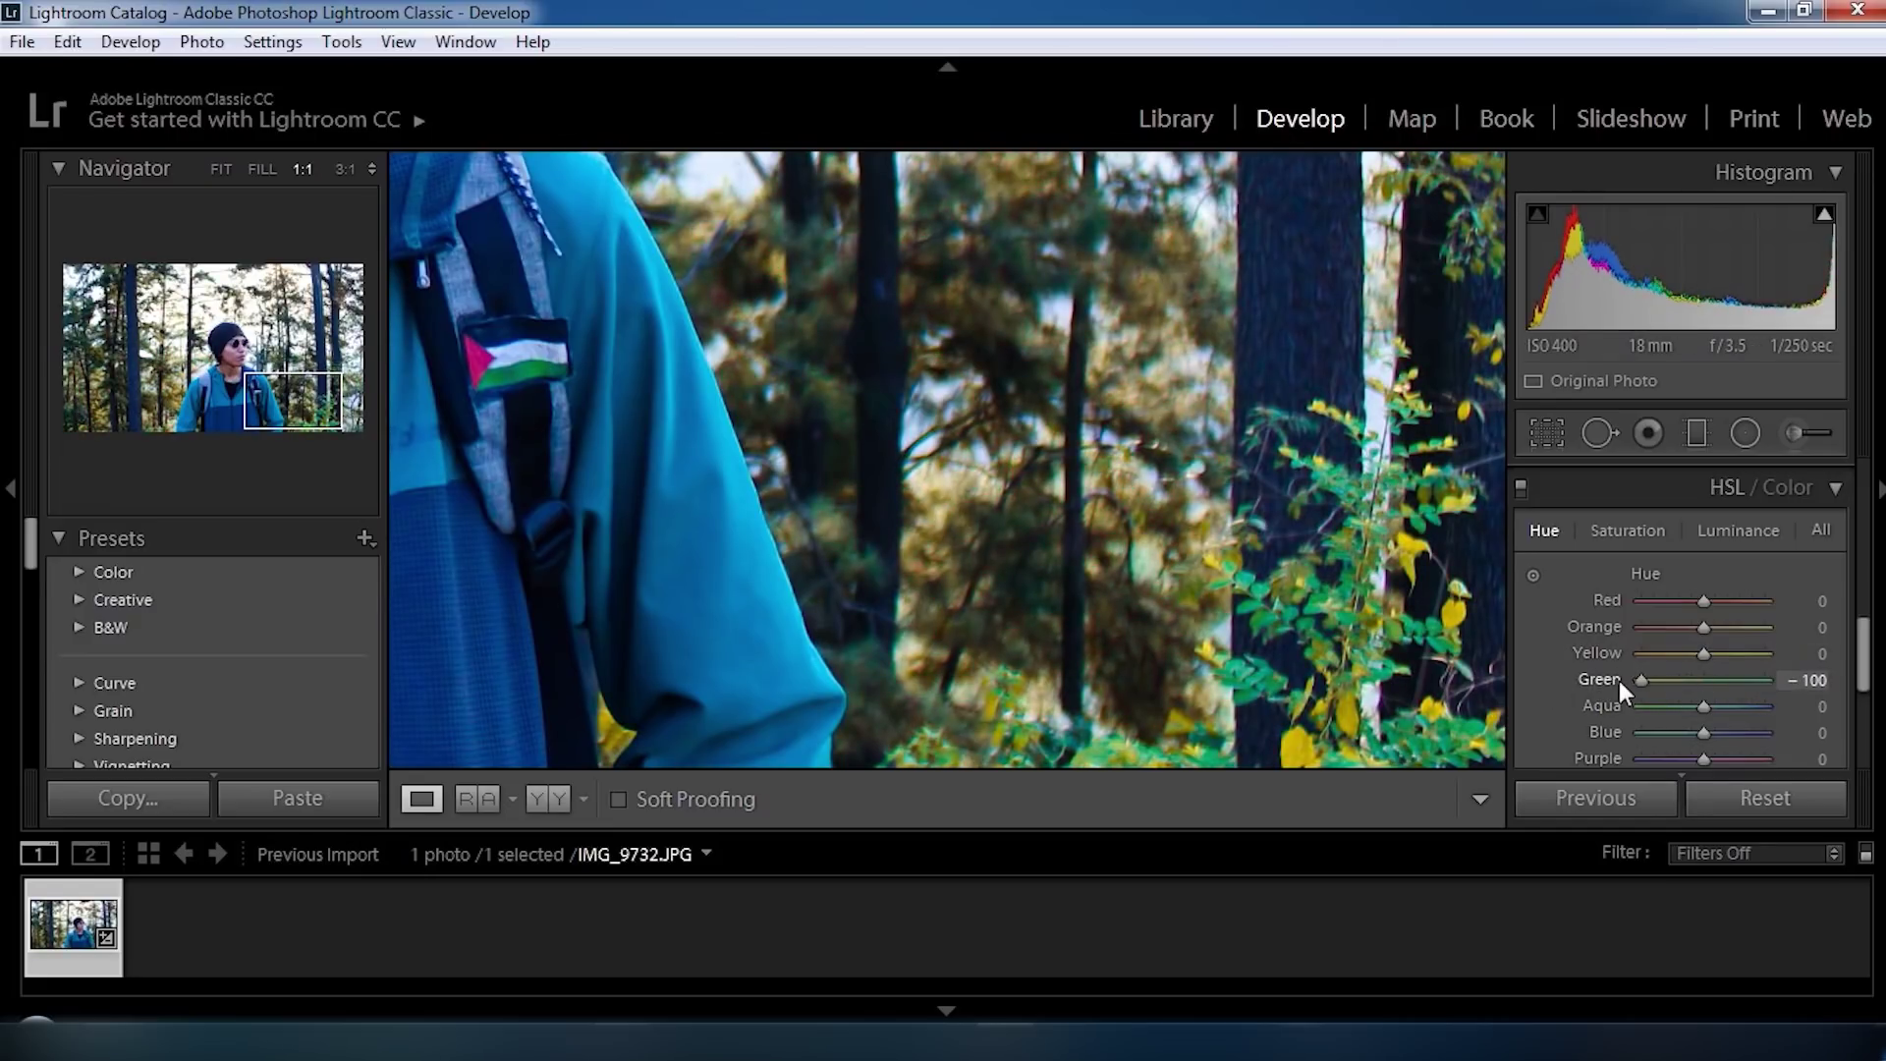
pyautogui.click(897, 505)
pyautogui.click(1016, 620)
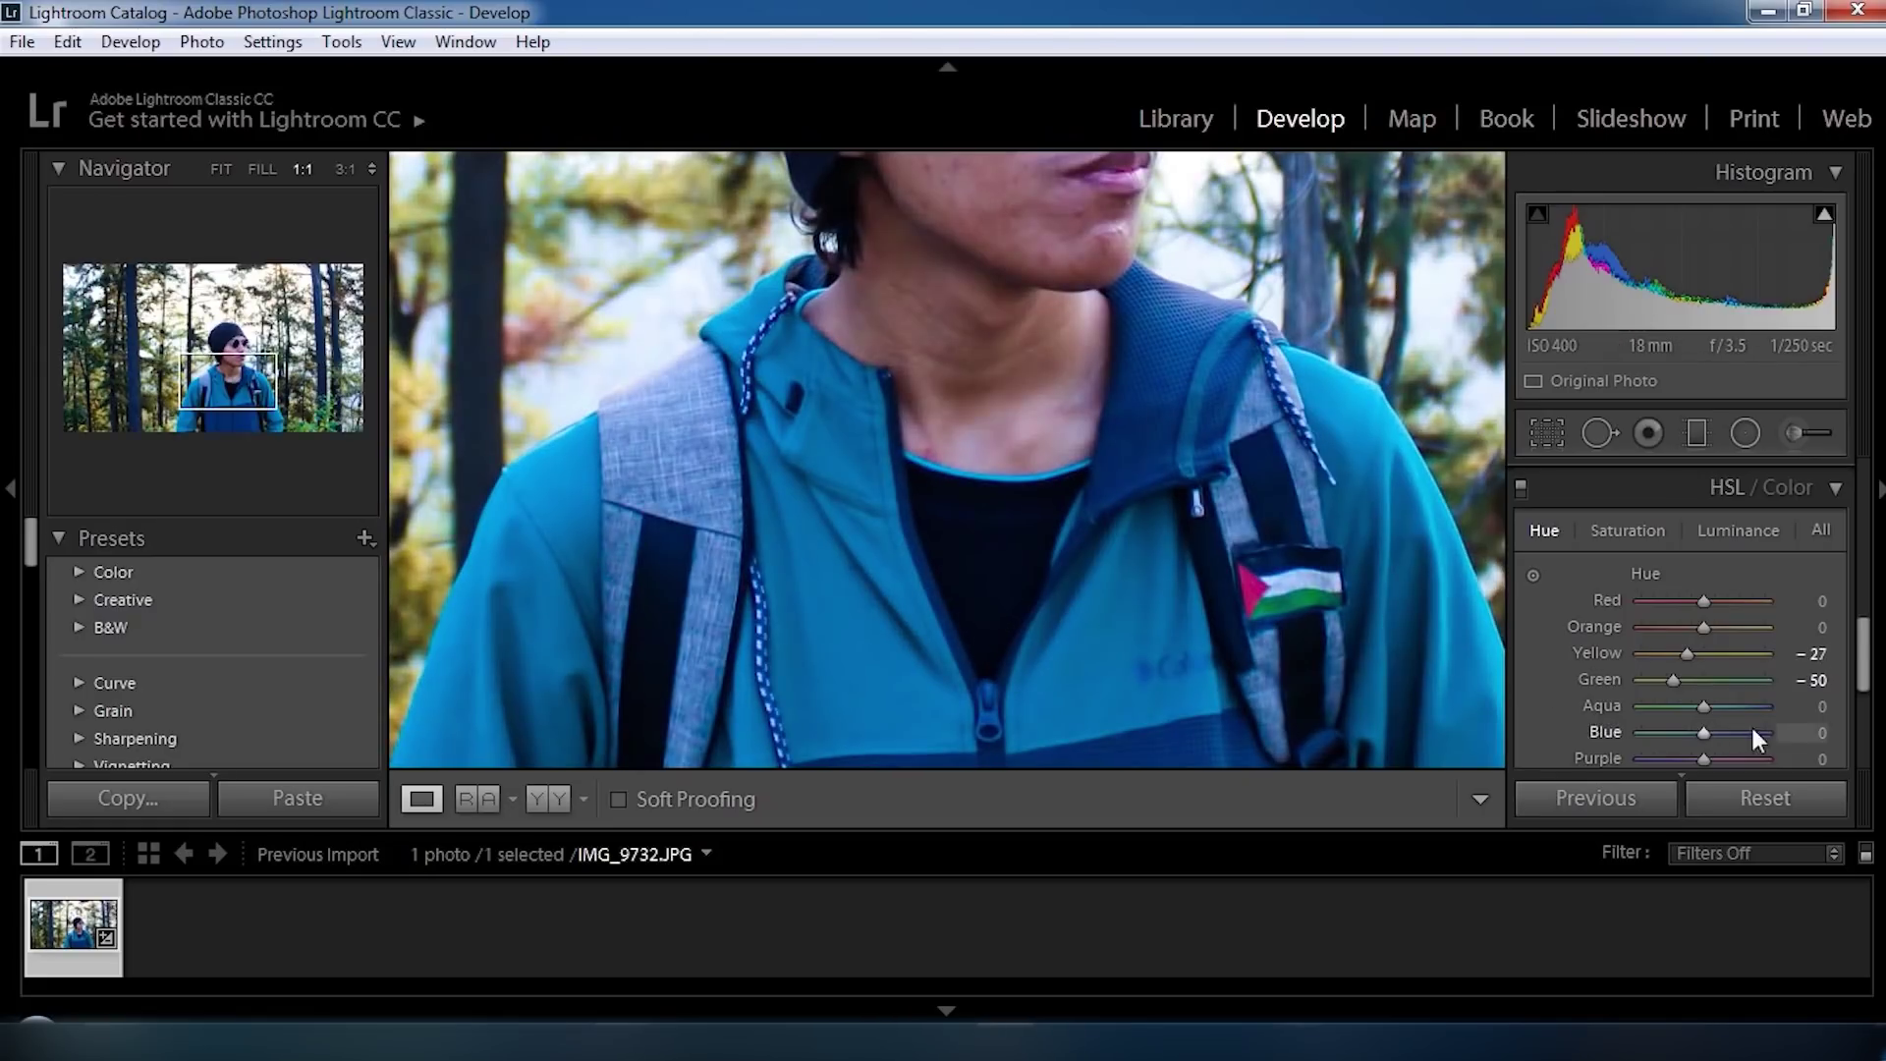
# Set the Blue hue to -30, checking the jacket at close zoom.
pyautogui.click(1821, 732)
pyautogui.write('-2')
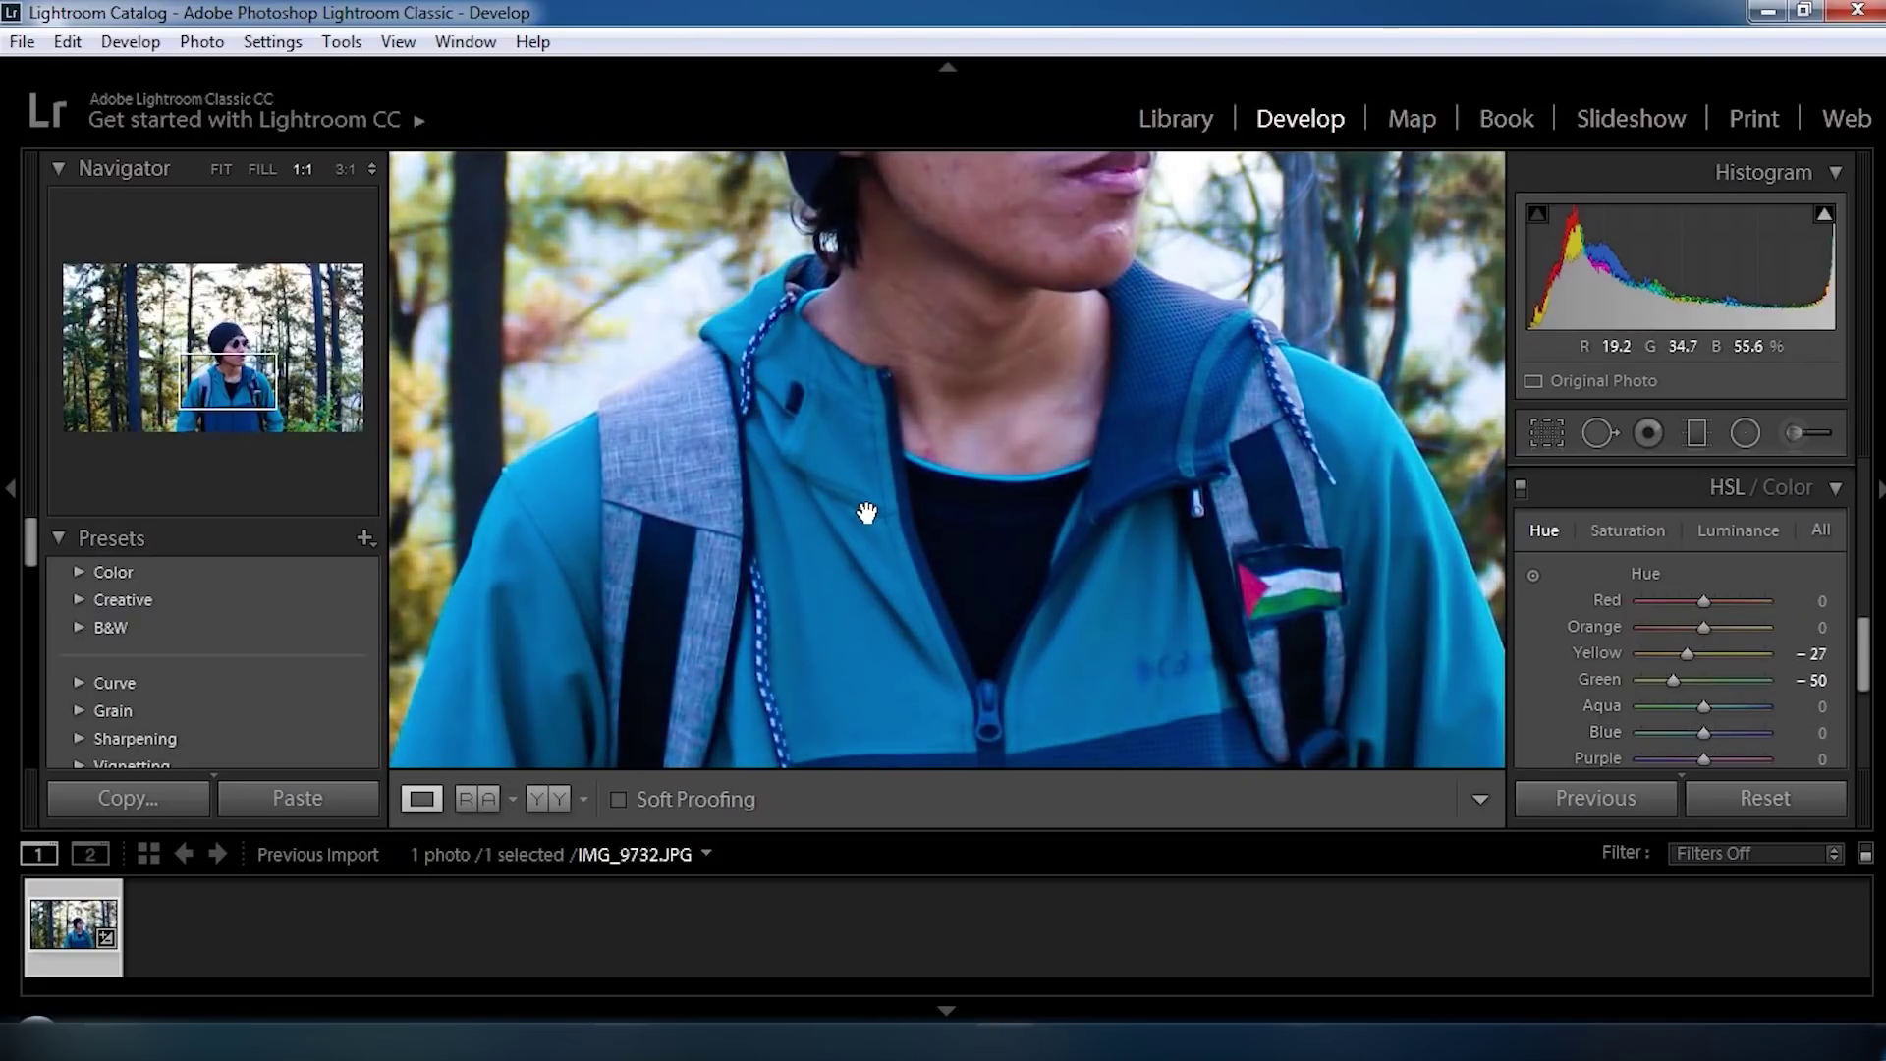
pyautogui.moveTo(829, 497); pyautogui.dragTo(1114, 419)
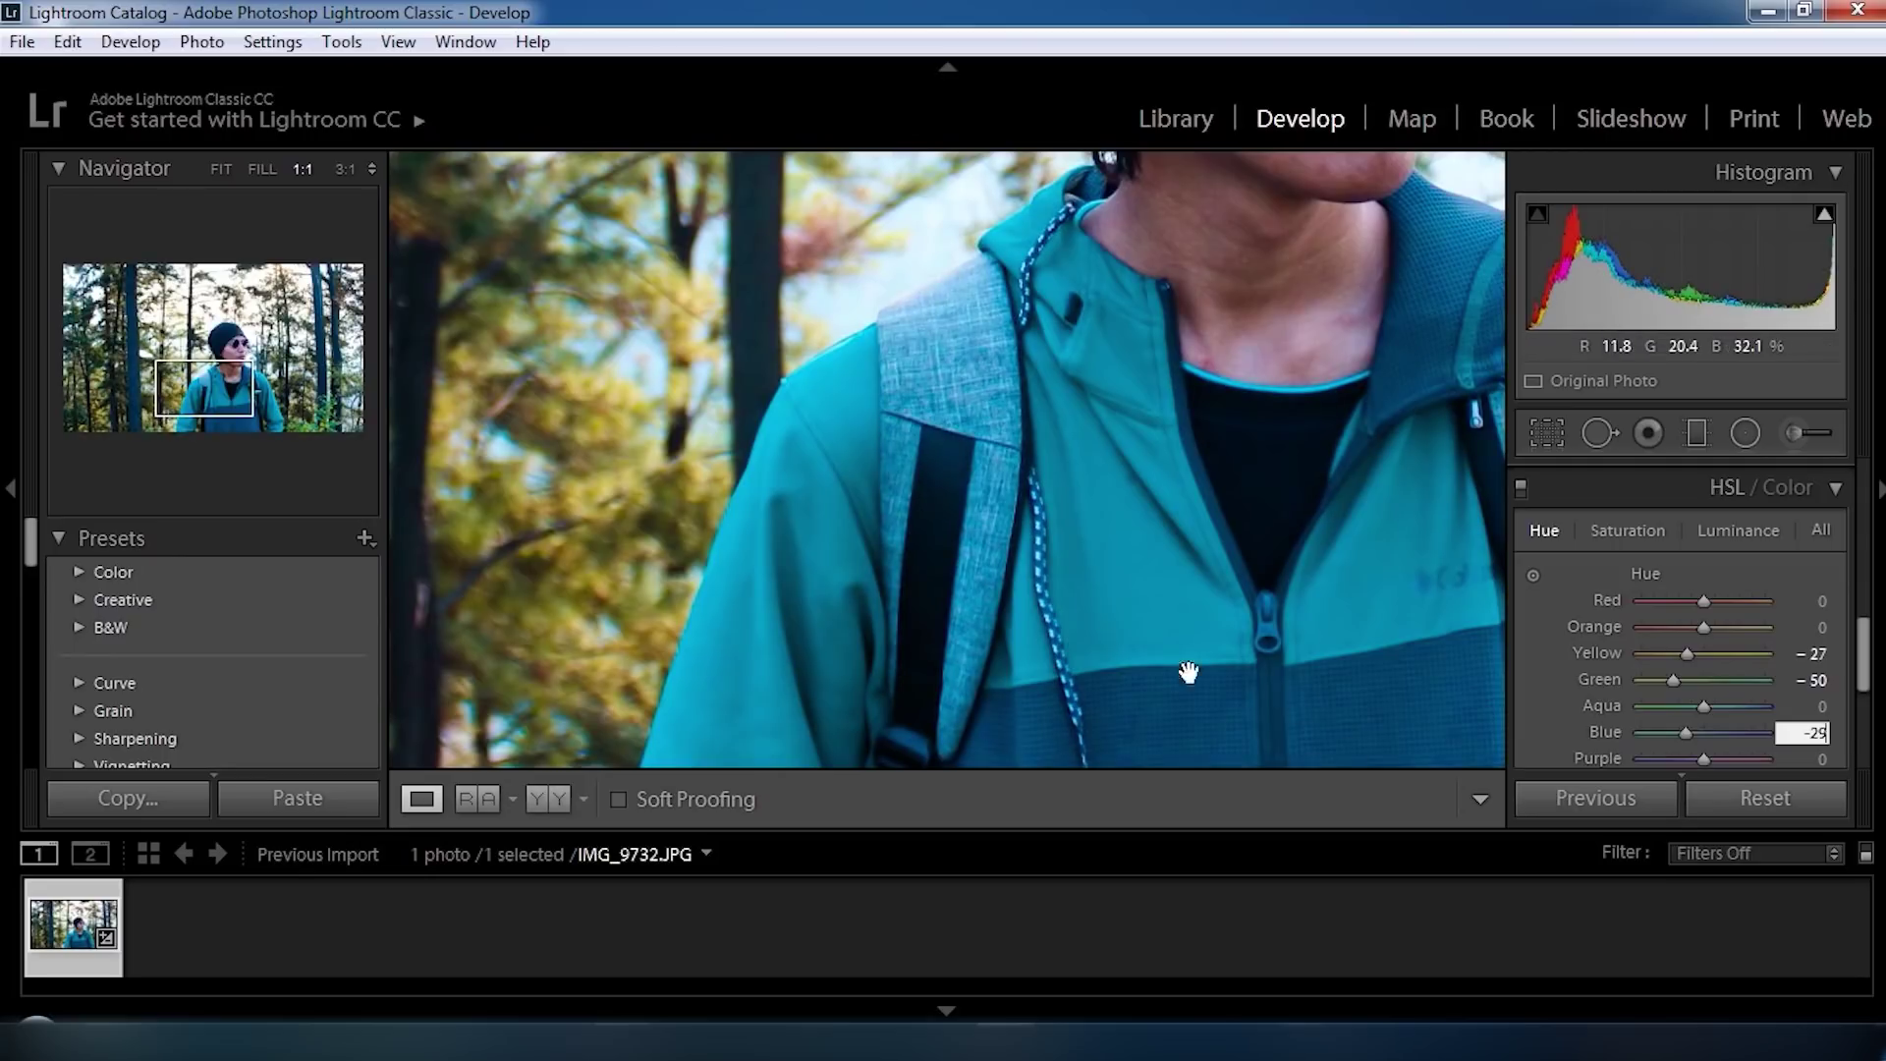
pyautogui.moveTo(1271, 708); pyautogui.dragTo(1065, 622)
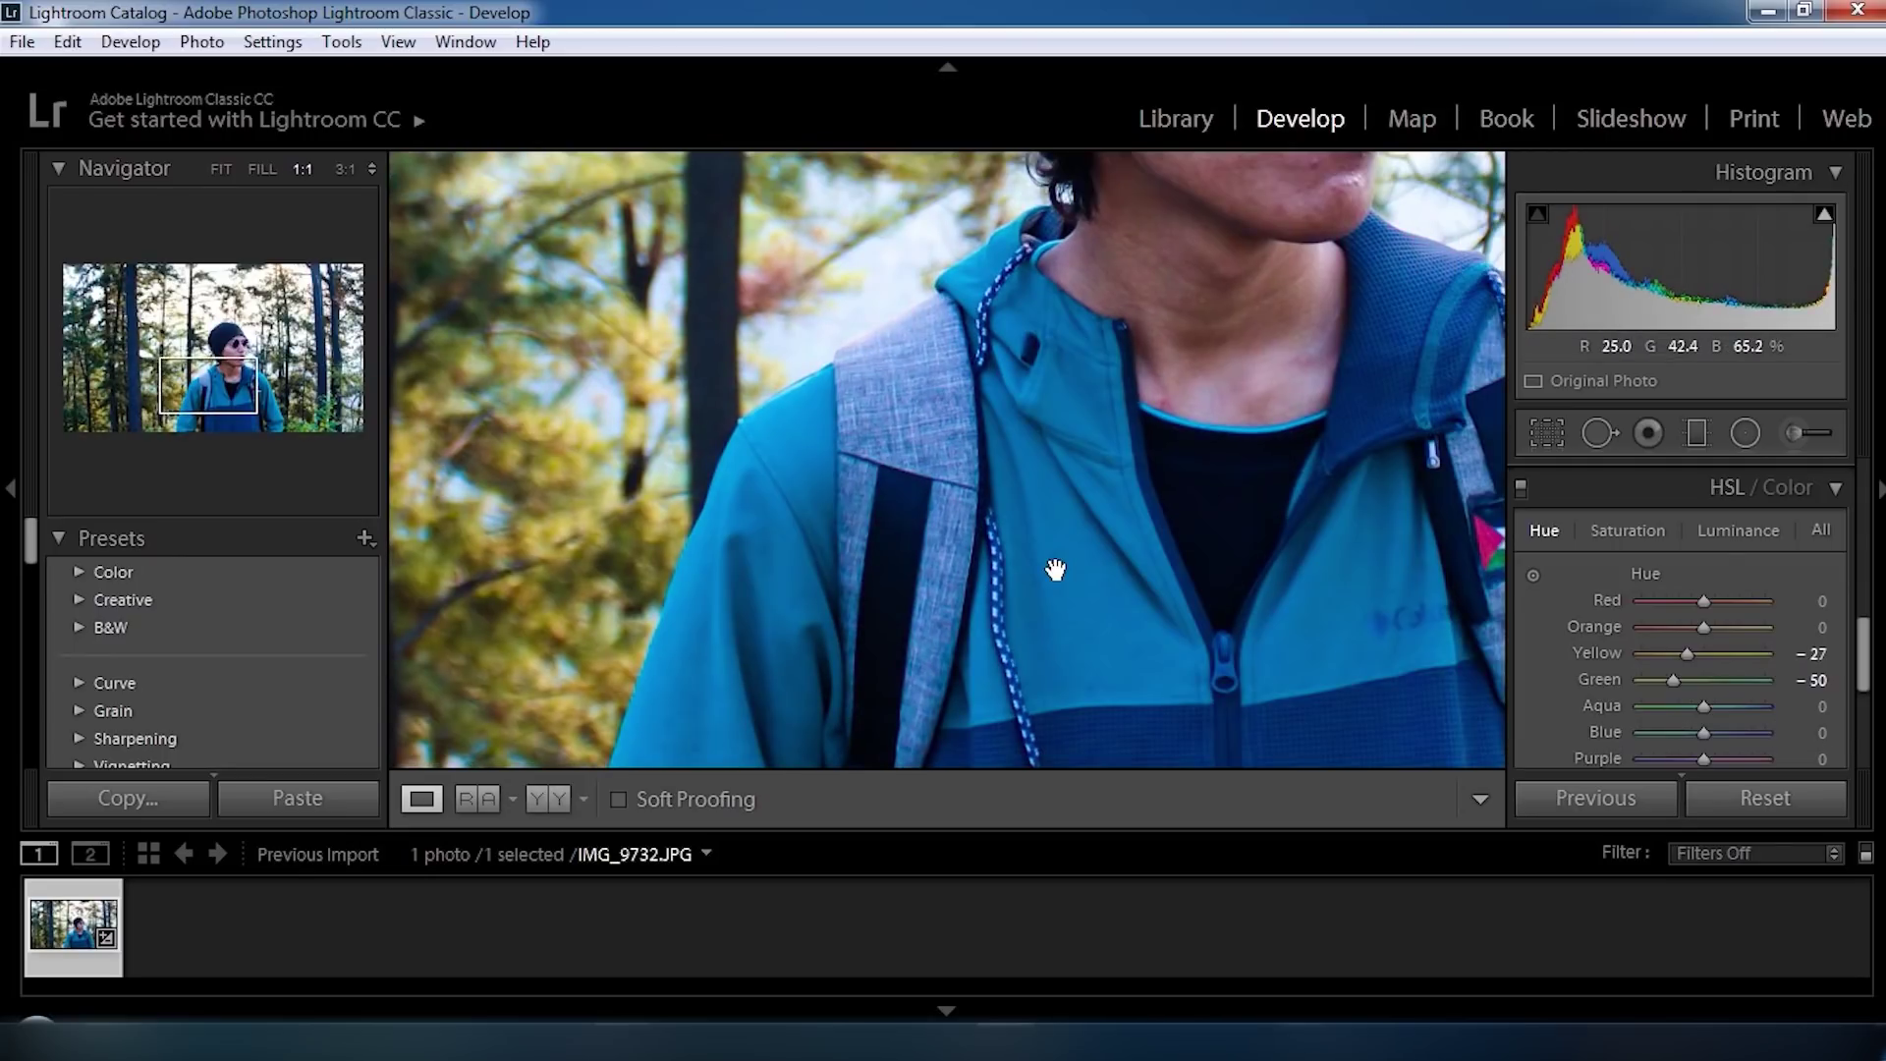
pyautogui.click(1817, 732)
pyautogui.write('-30')
pyautogui.press('Return')
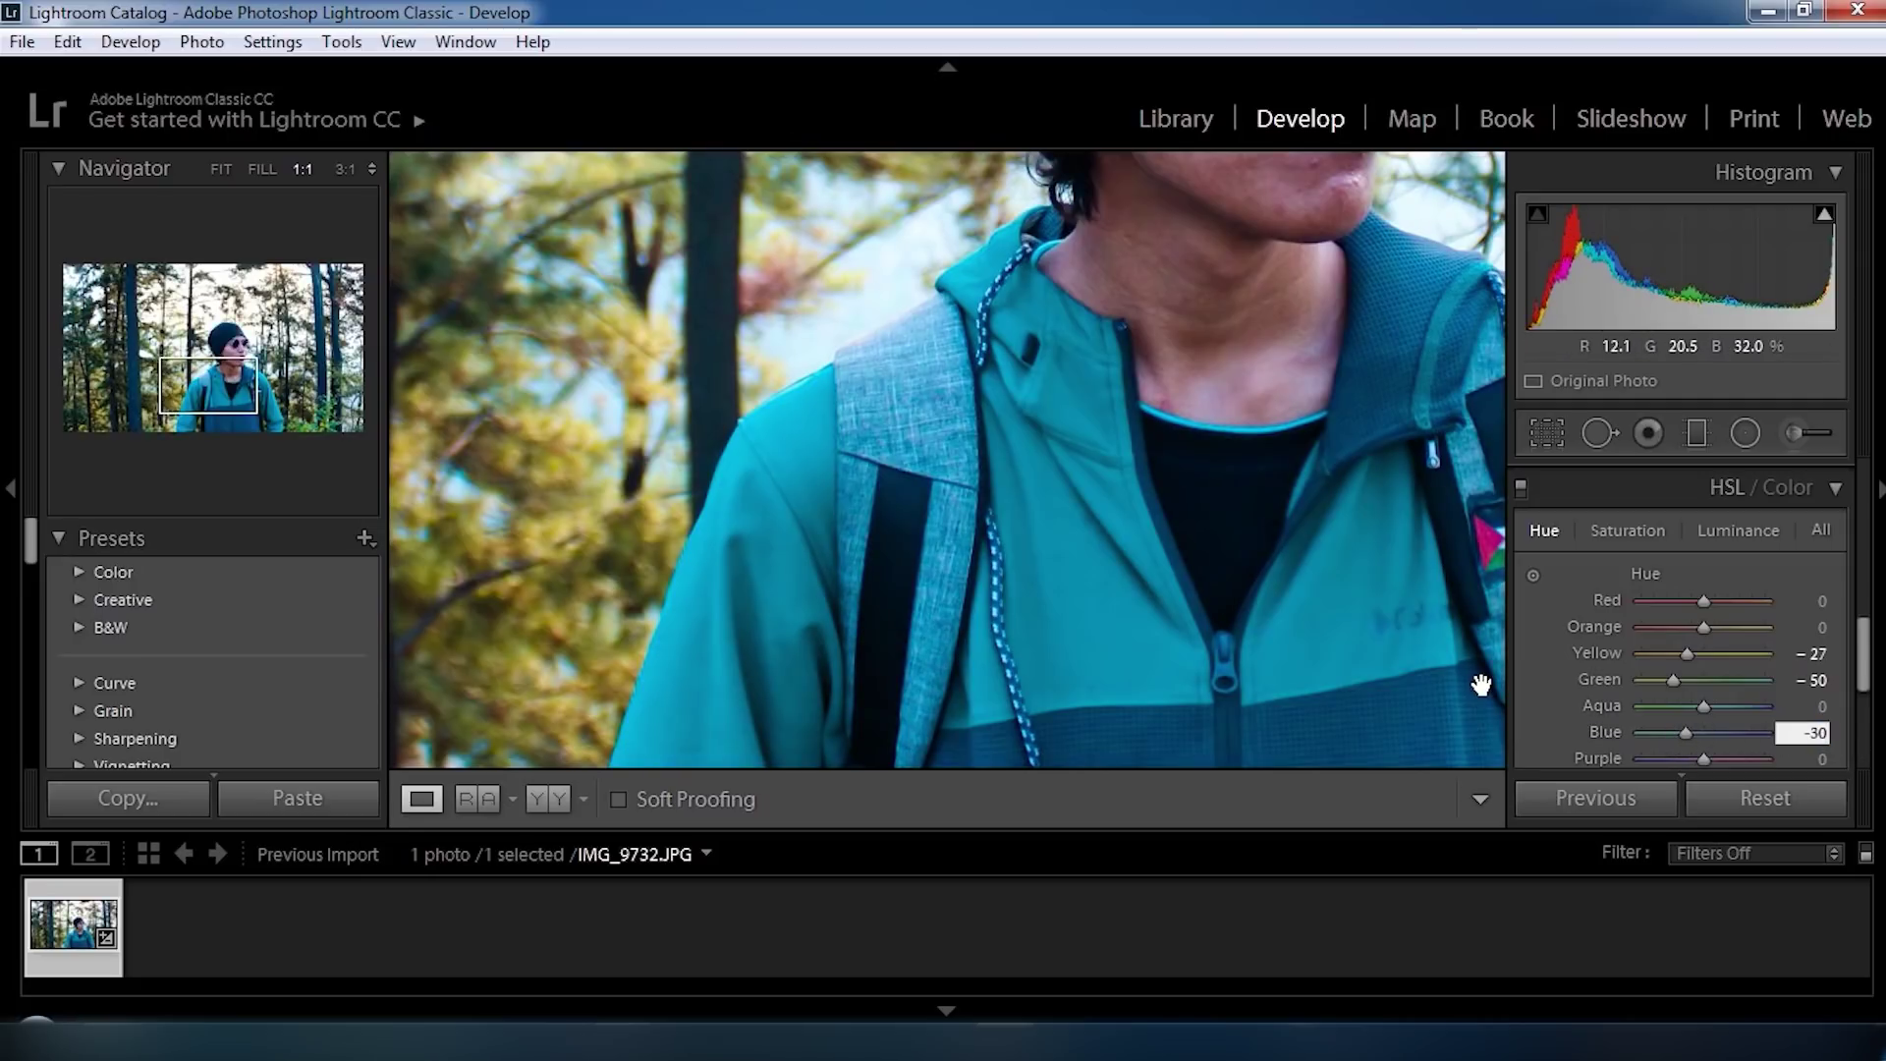
pyautogui.click(1006, 526)
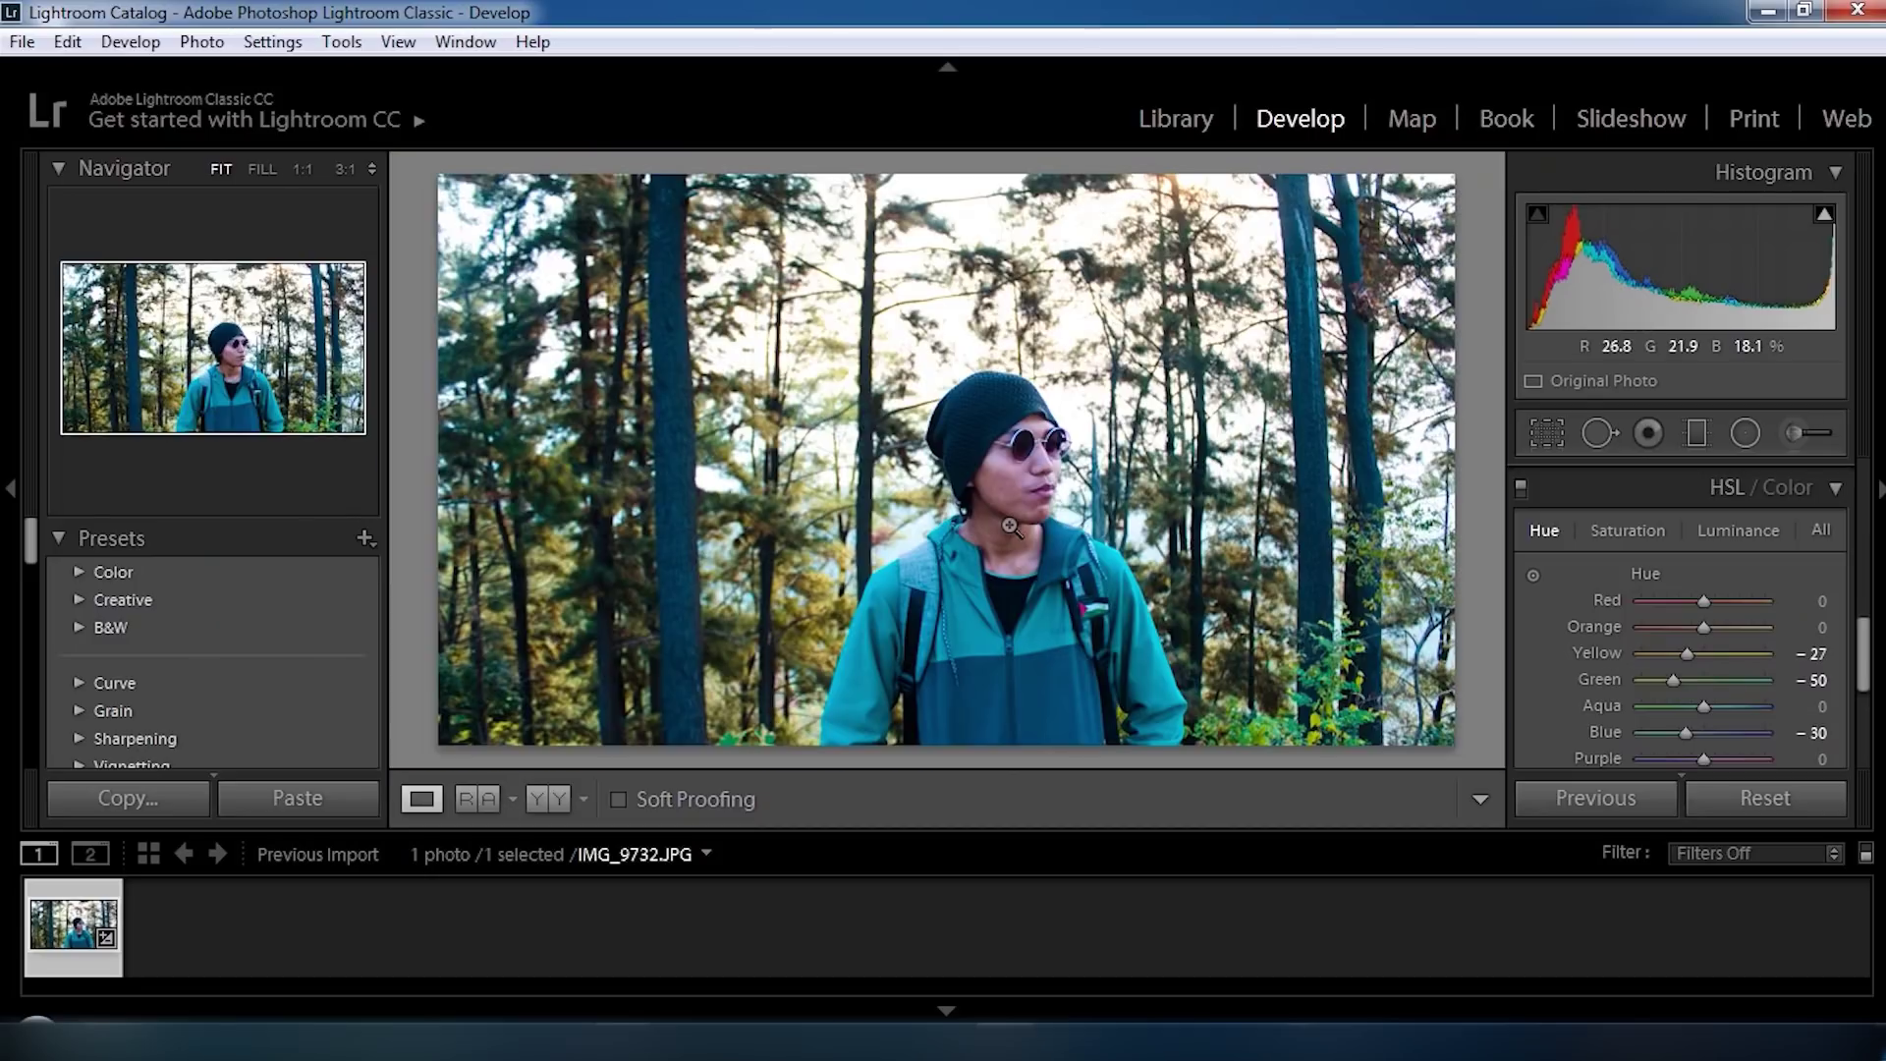
pyautogui.click(1627, 531)
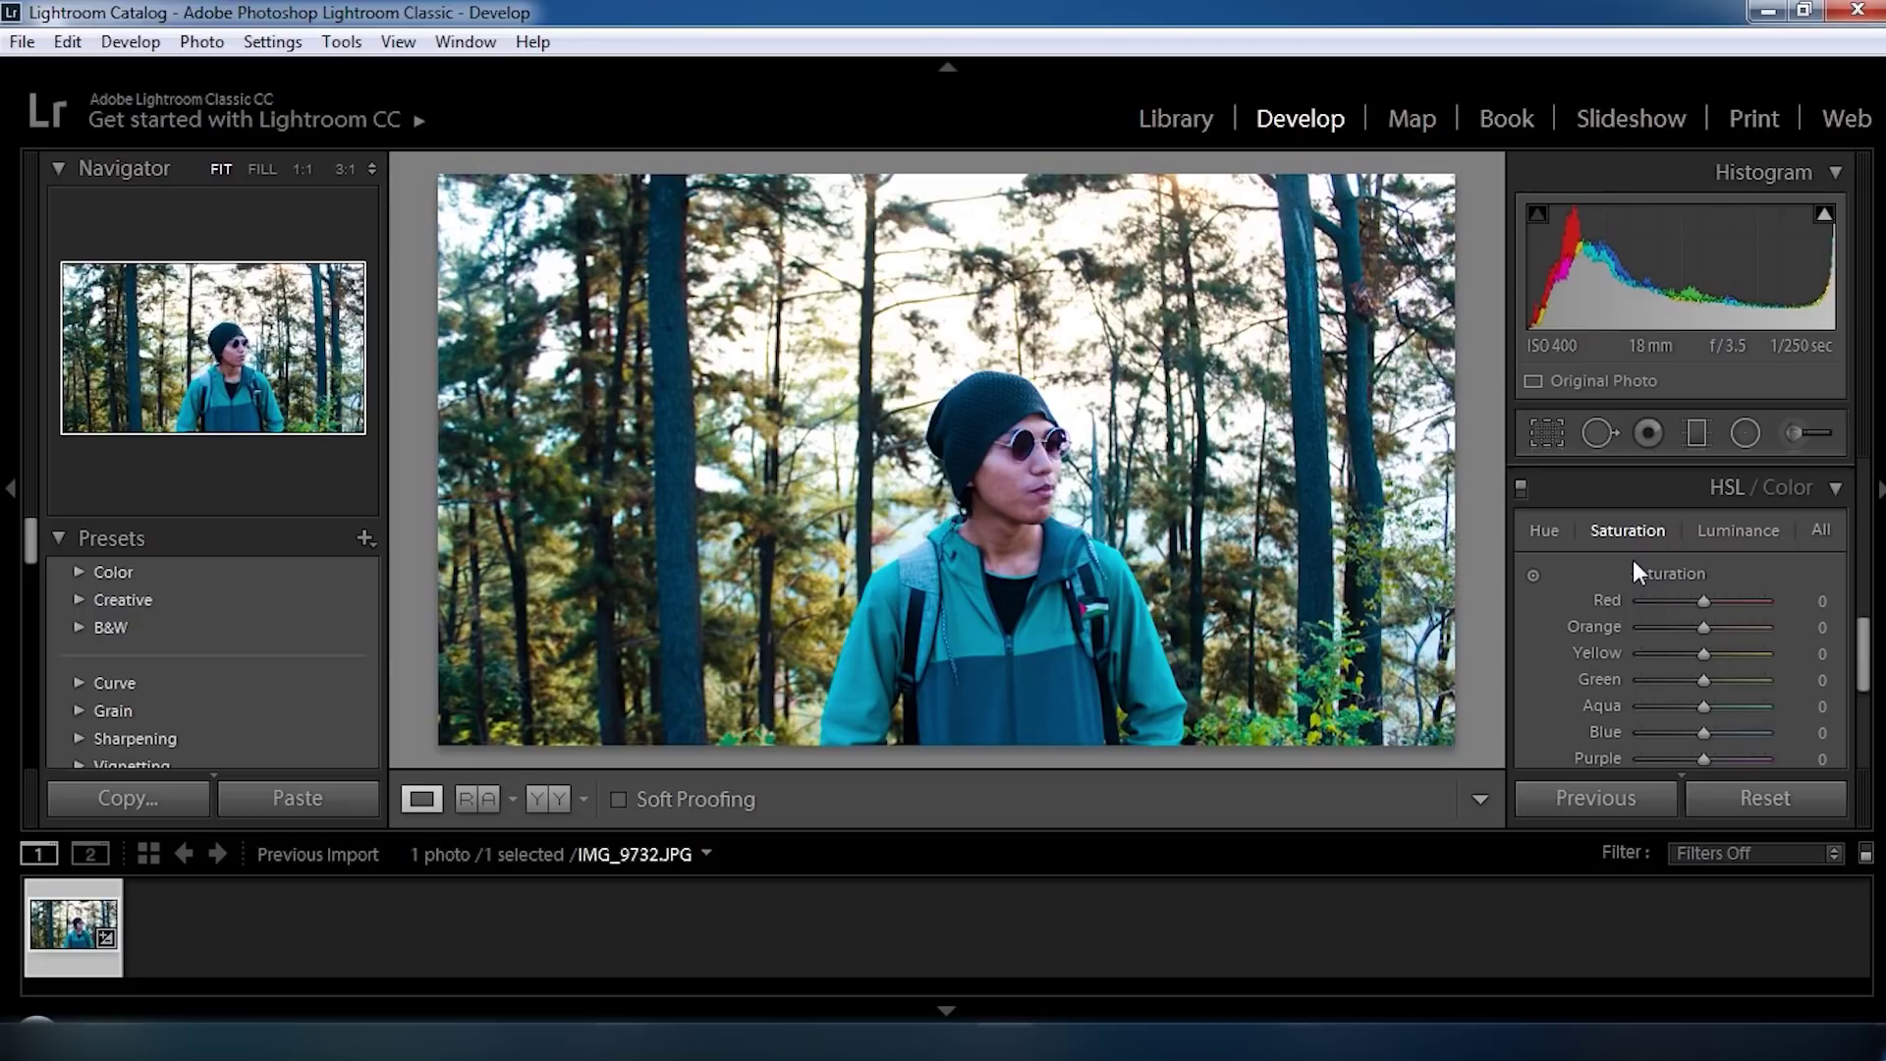
# Set HSL saturation to Red +11, Orange +15, Yellow +25, Aqua +35, Blue +35.
pyautogui.click(1822, 600)
pyautogui.write('11')
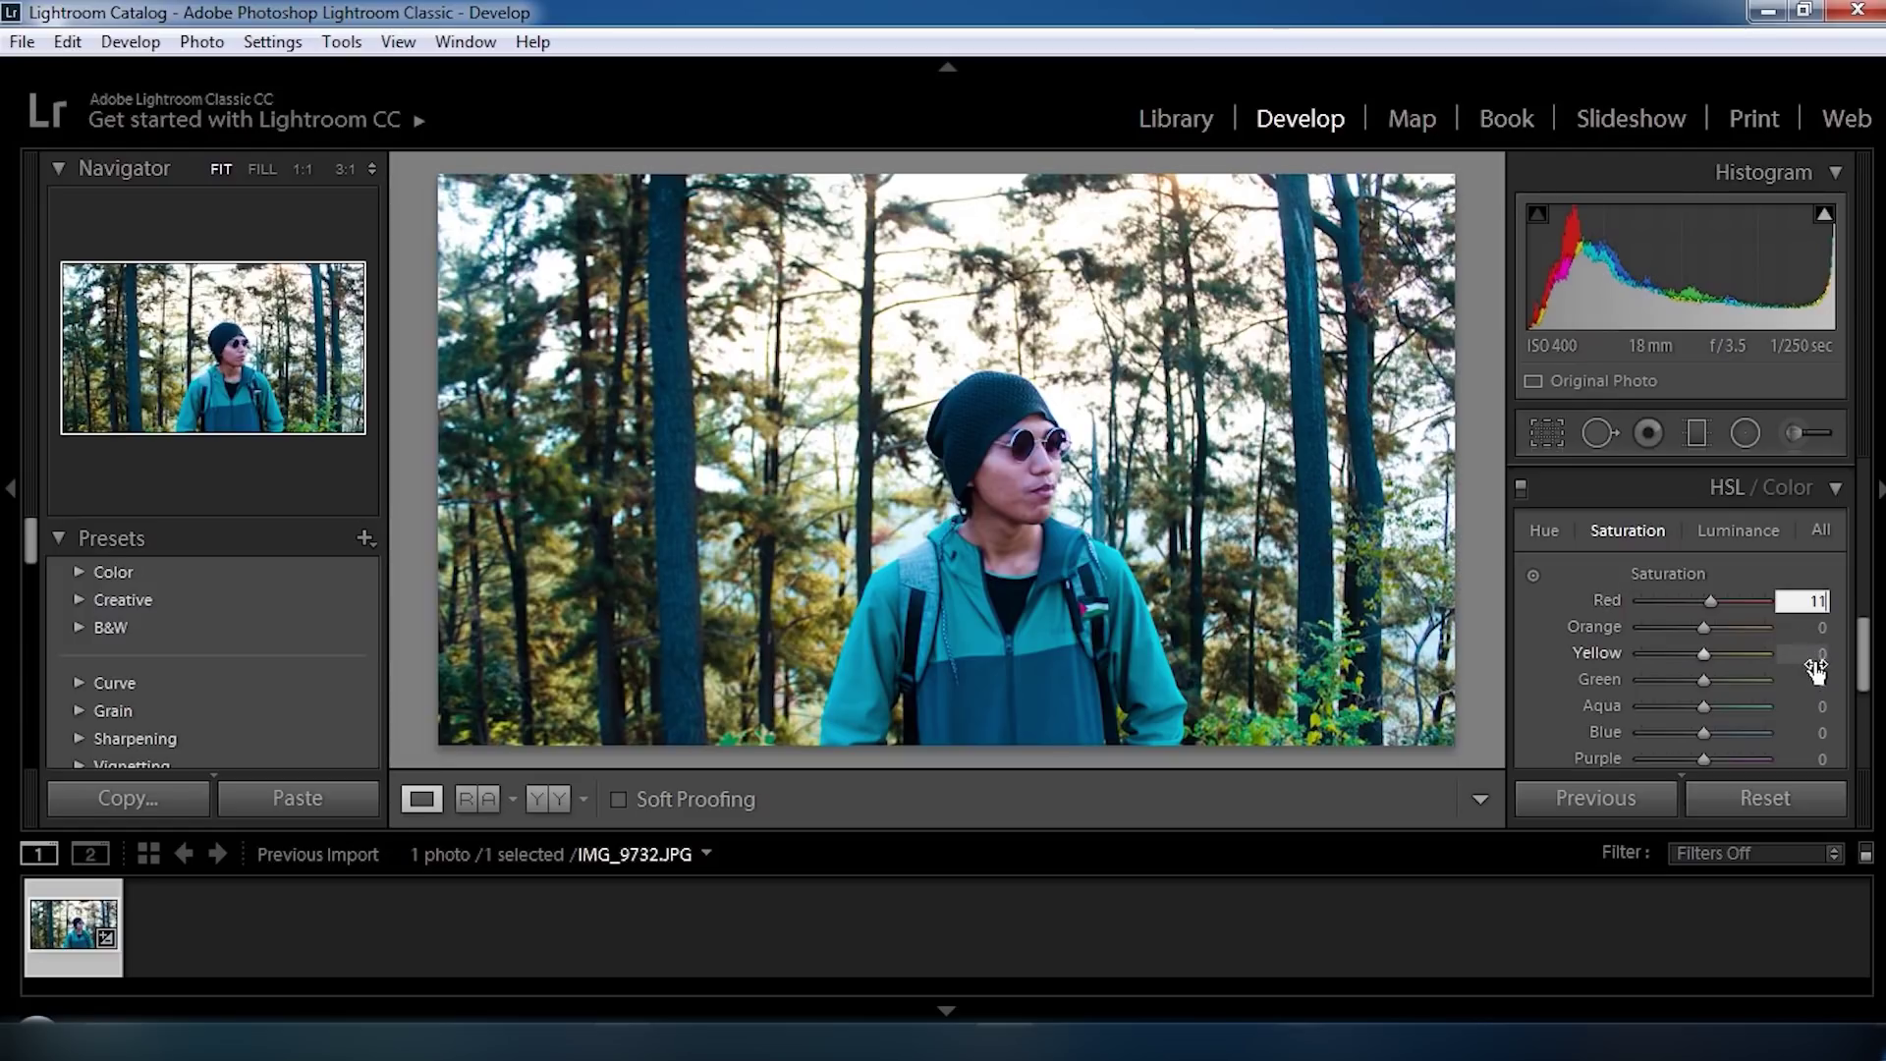
pyautogui.click(1822, 627)
pyautogui.write('15')
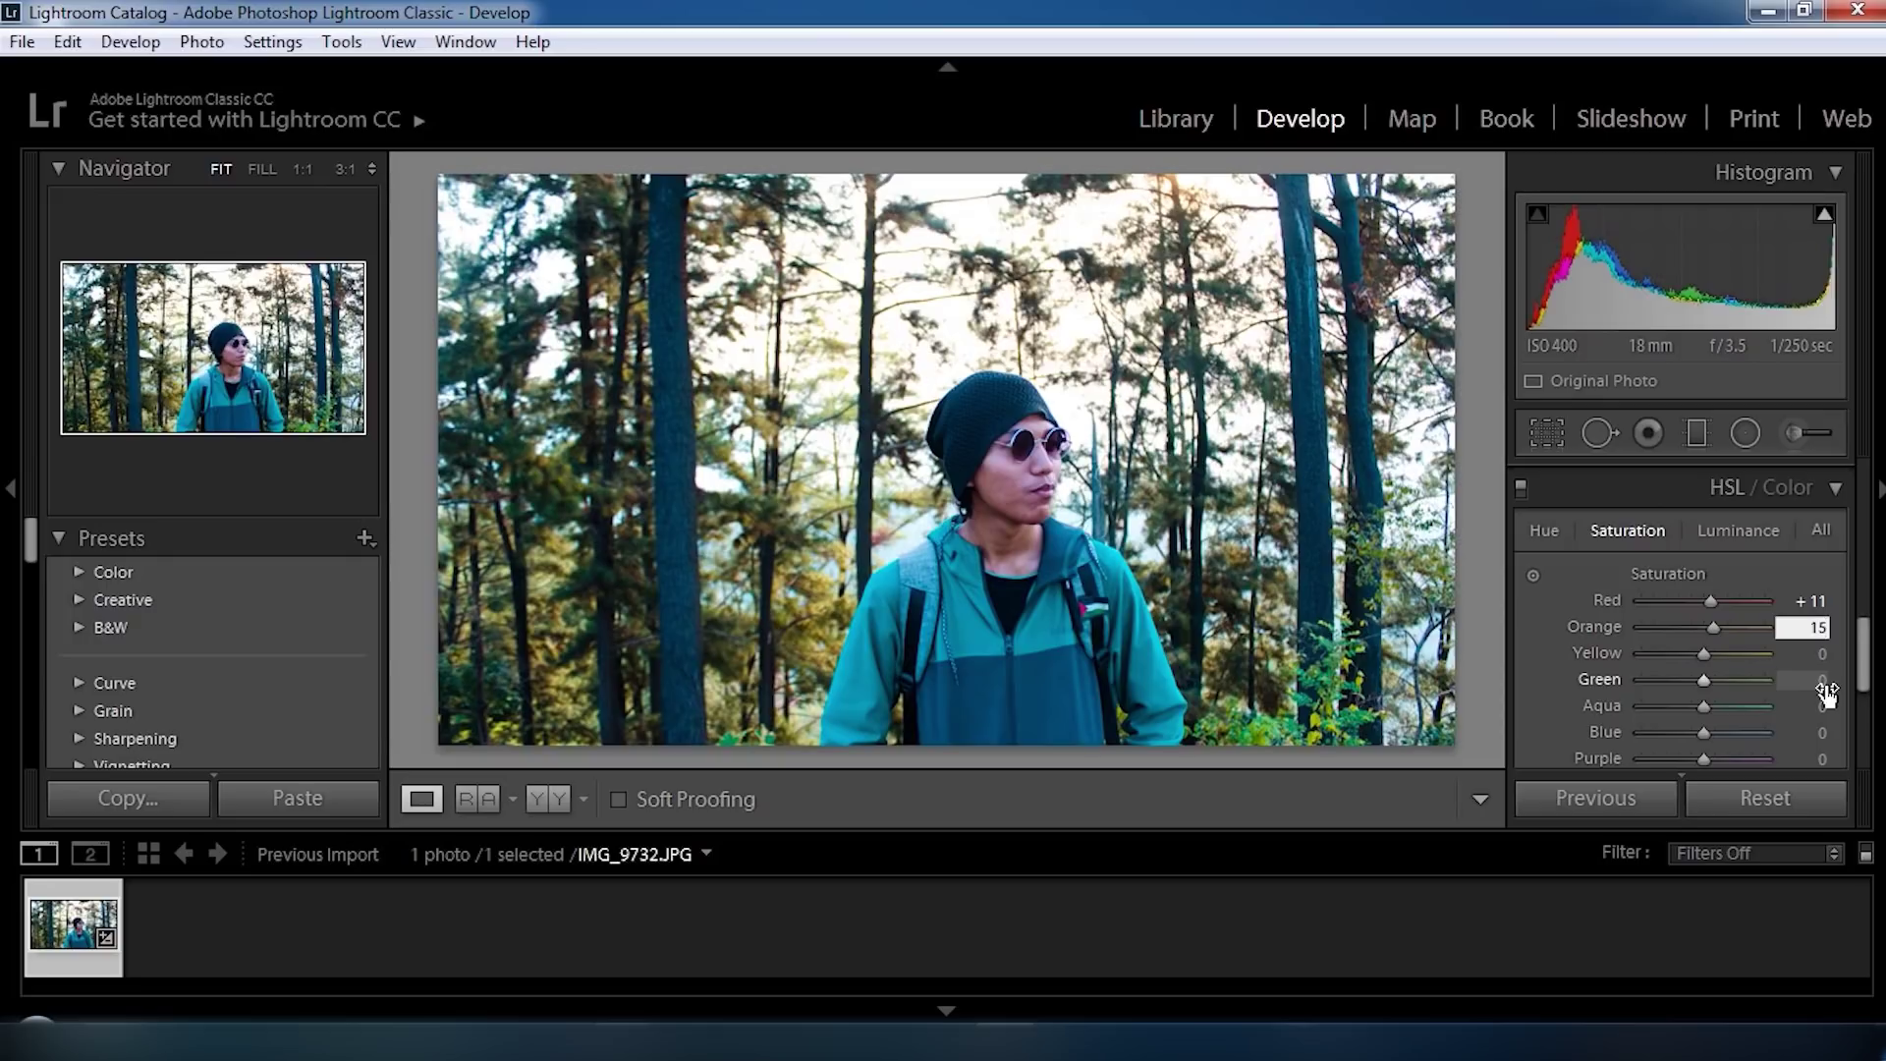
pyautogui.click(1822, 653)
pyautogui.write('25')
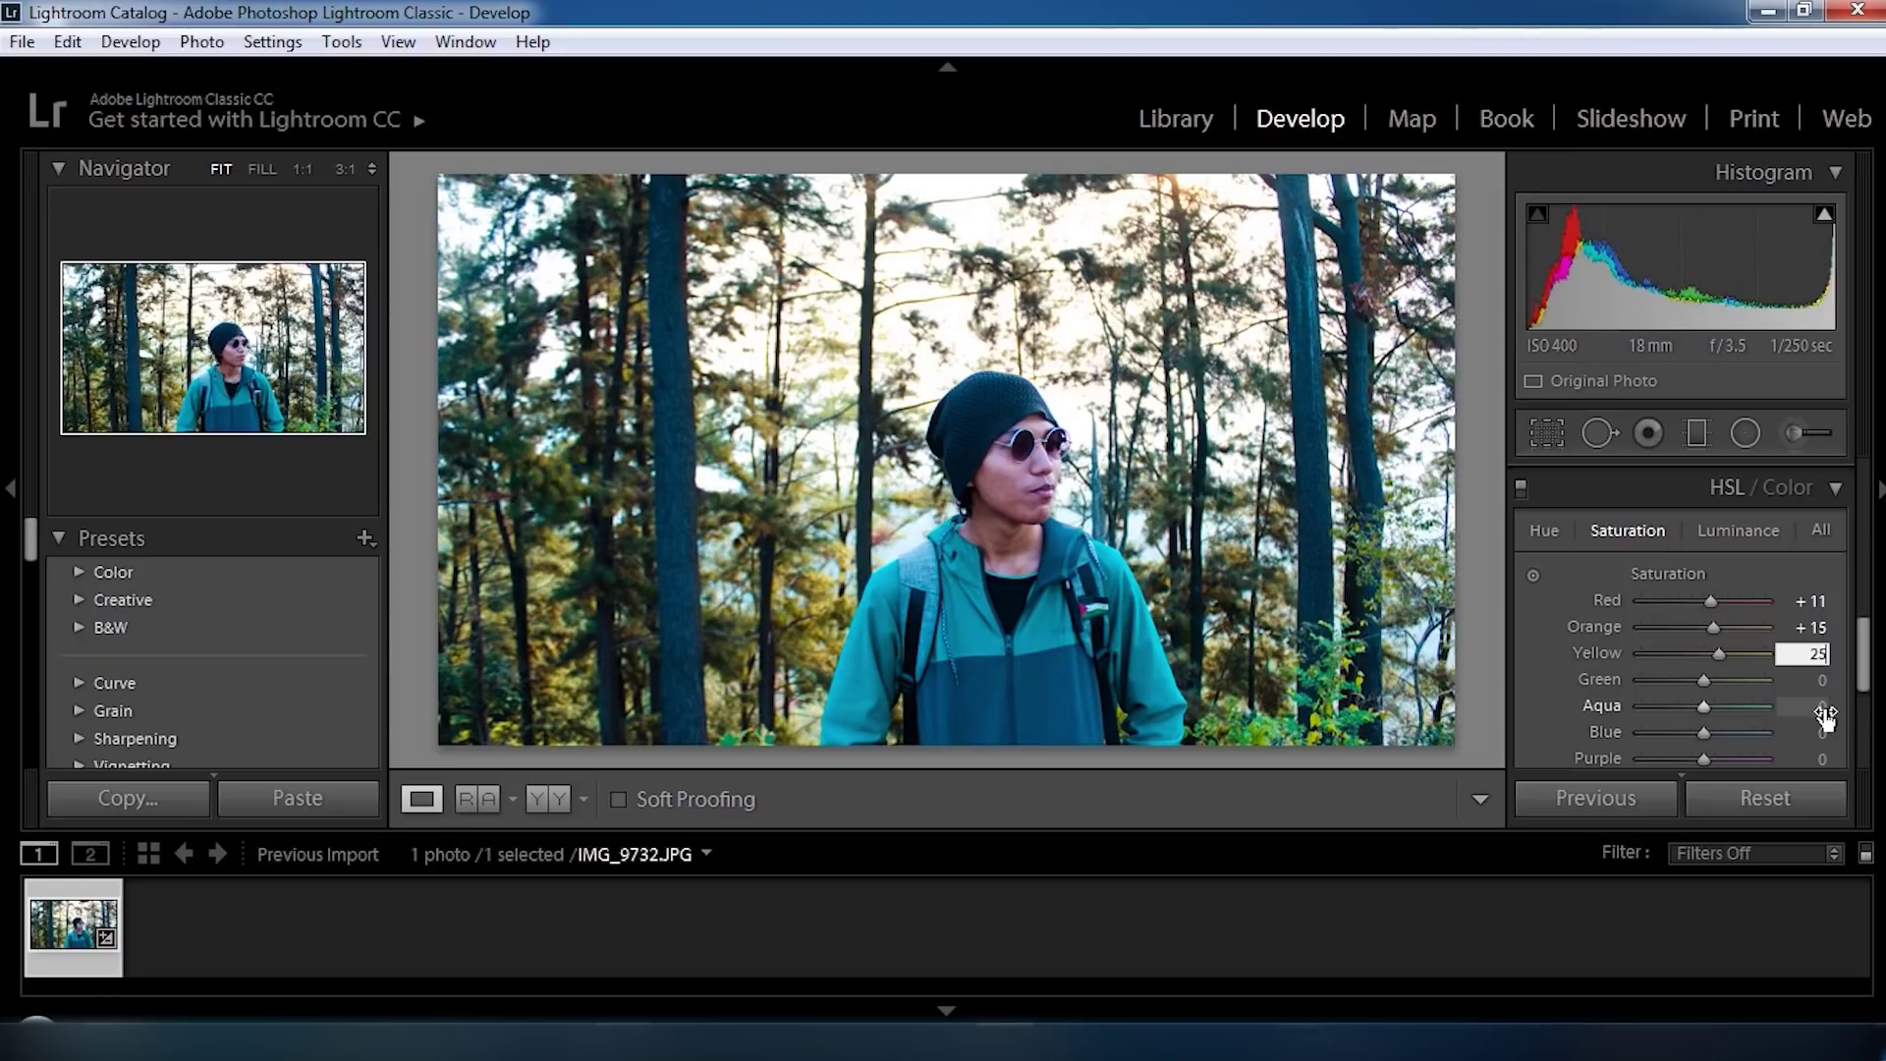
pyautogui.click(1823, 707)
pyautogui.write('35')
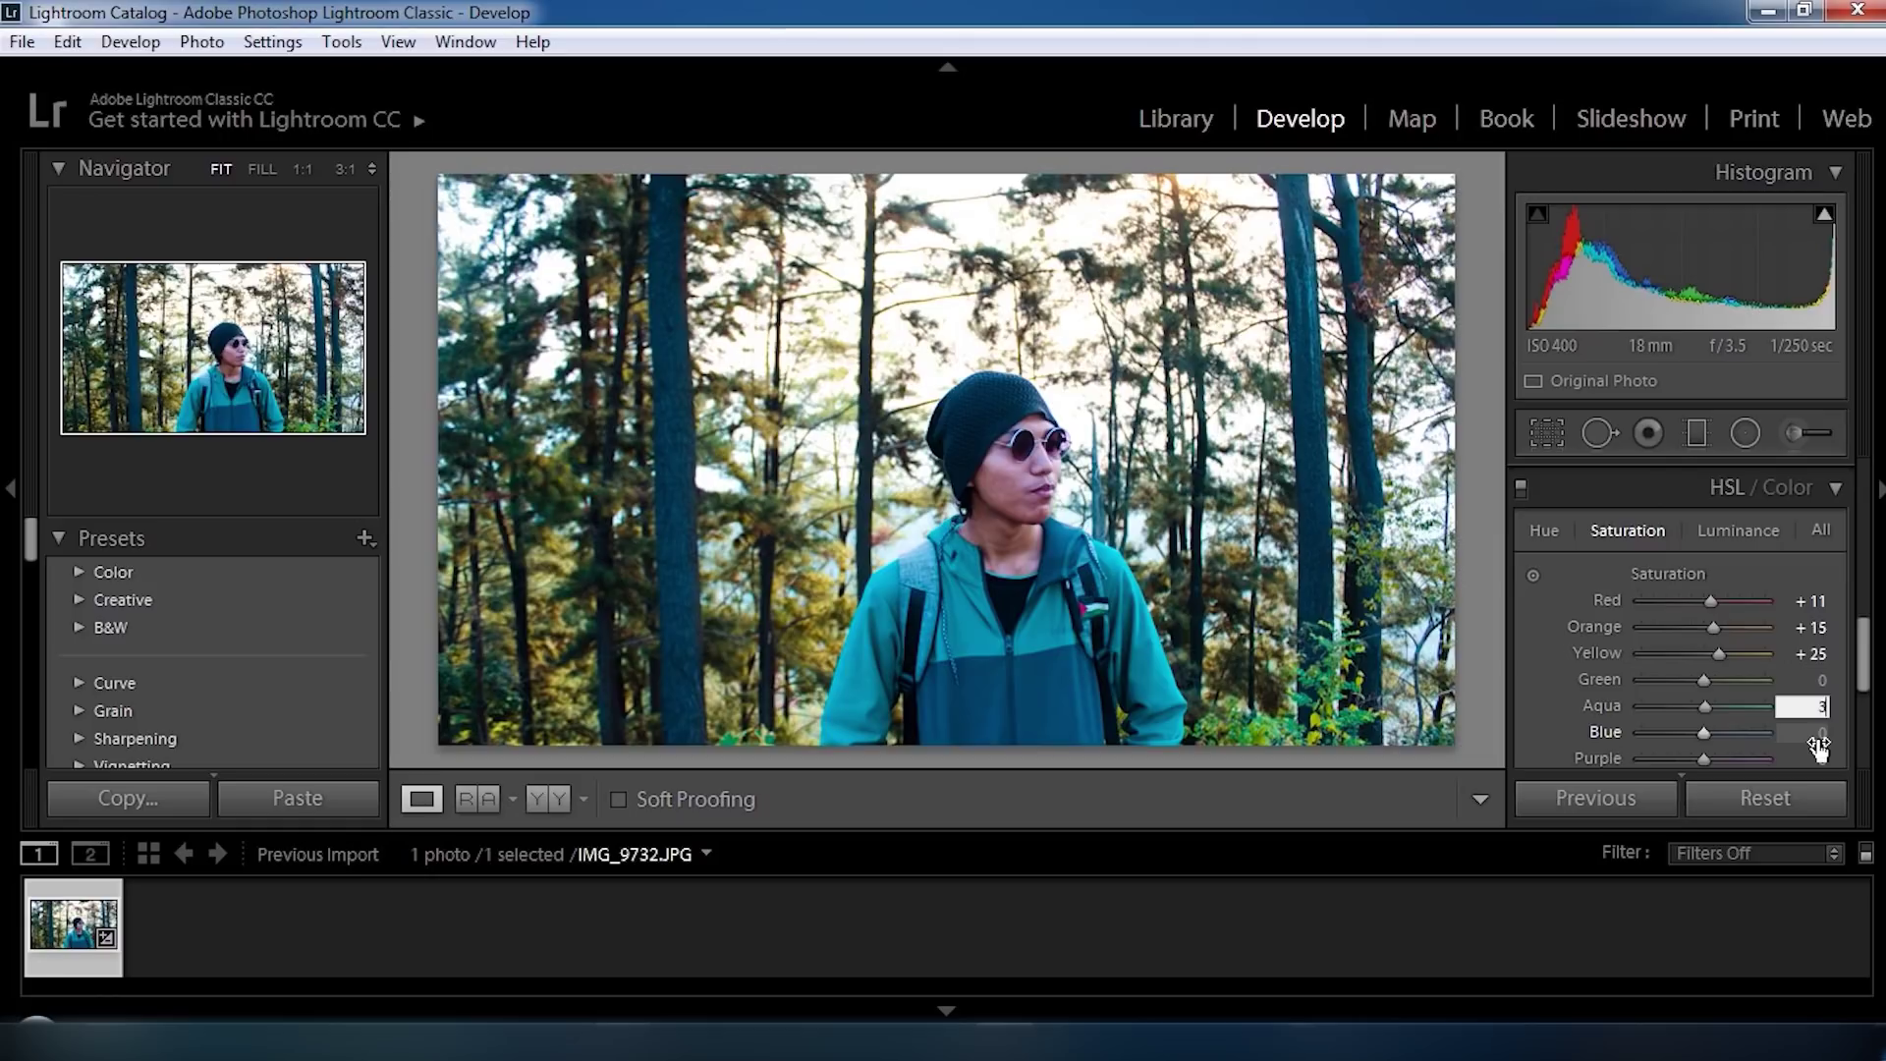
pyautogui.click(1824, 737)
pyautogui.write('3')
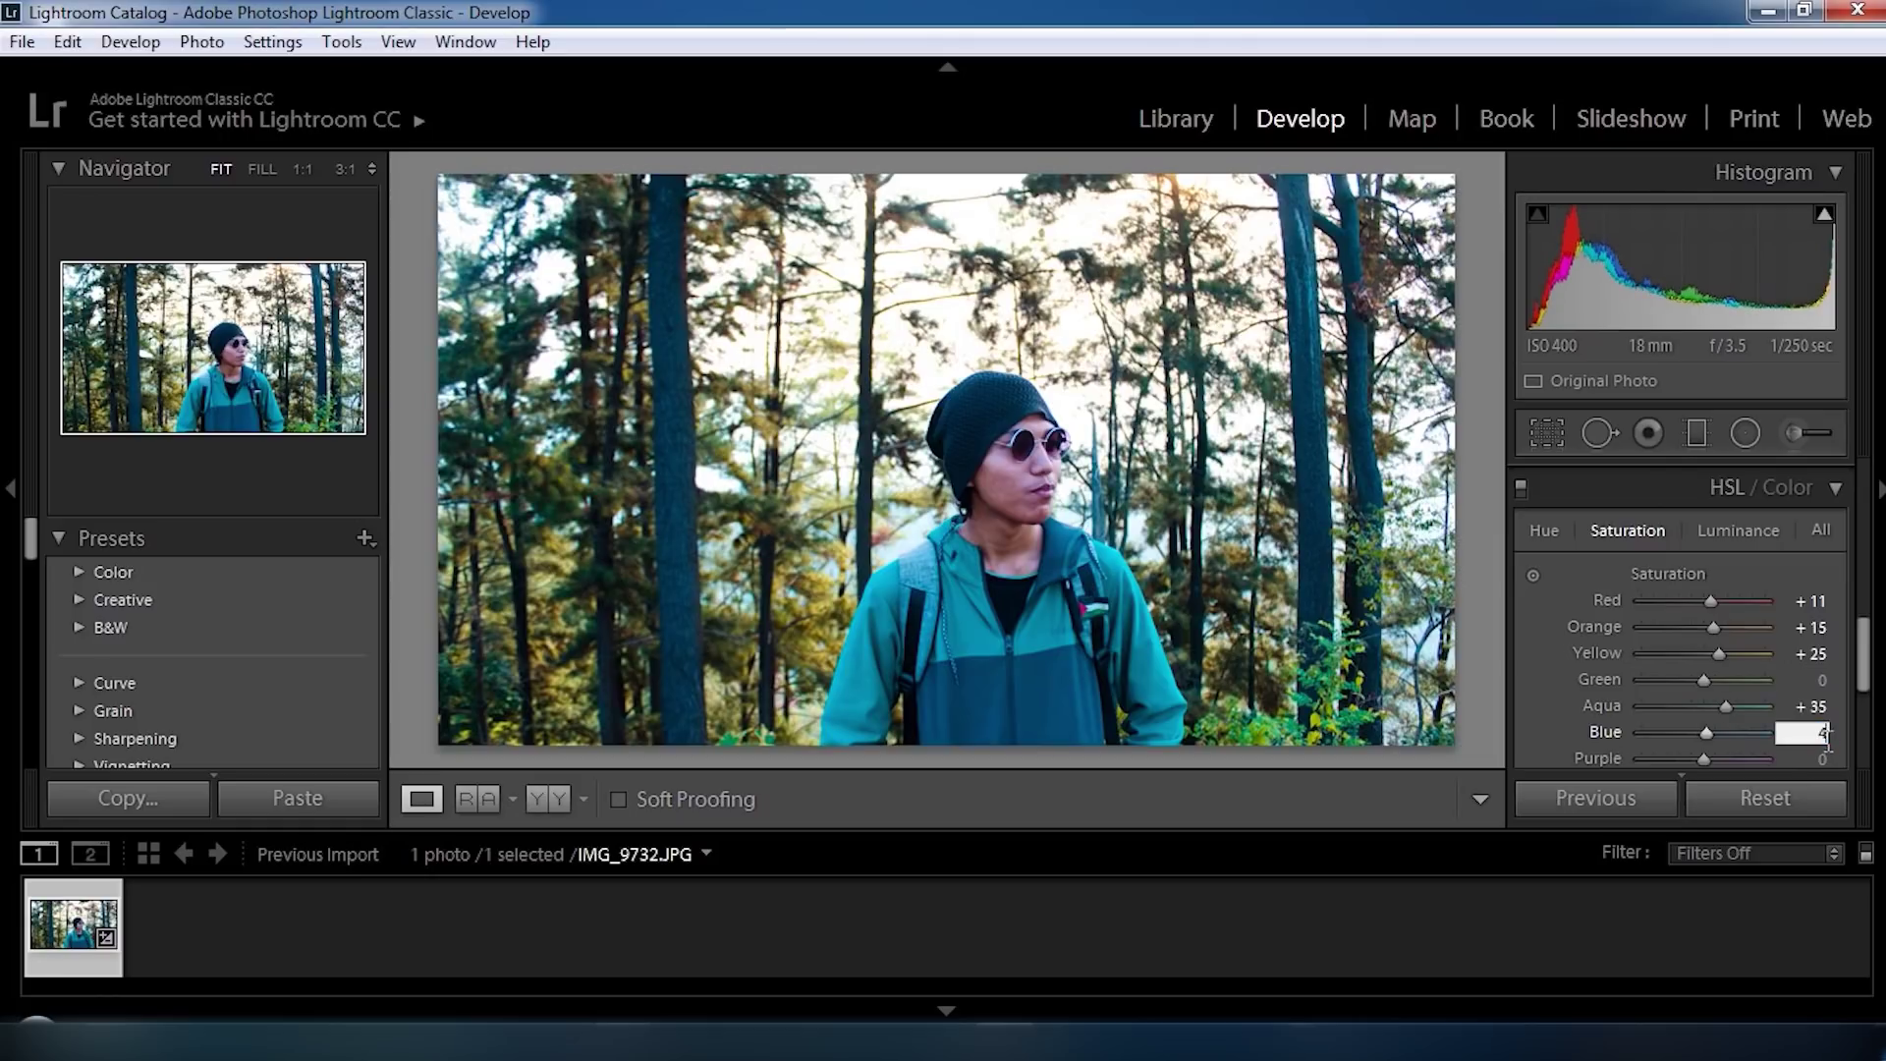
pyautogui.write('+ 35')
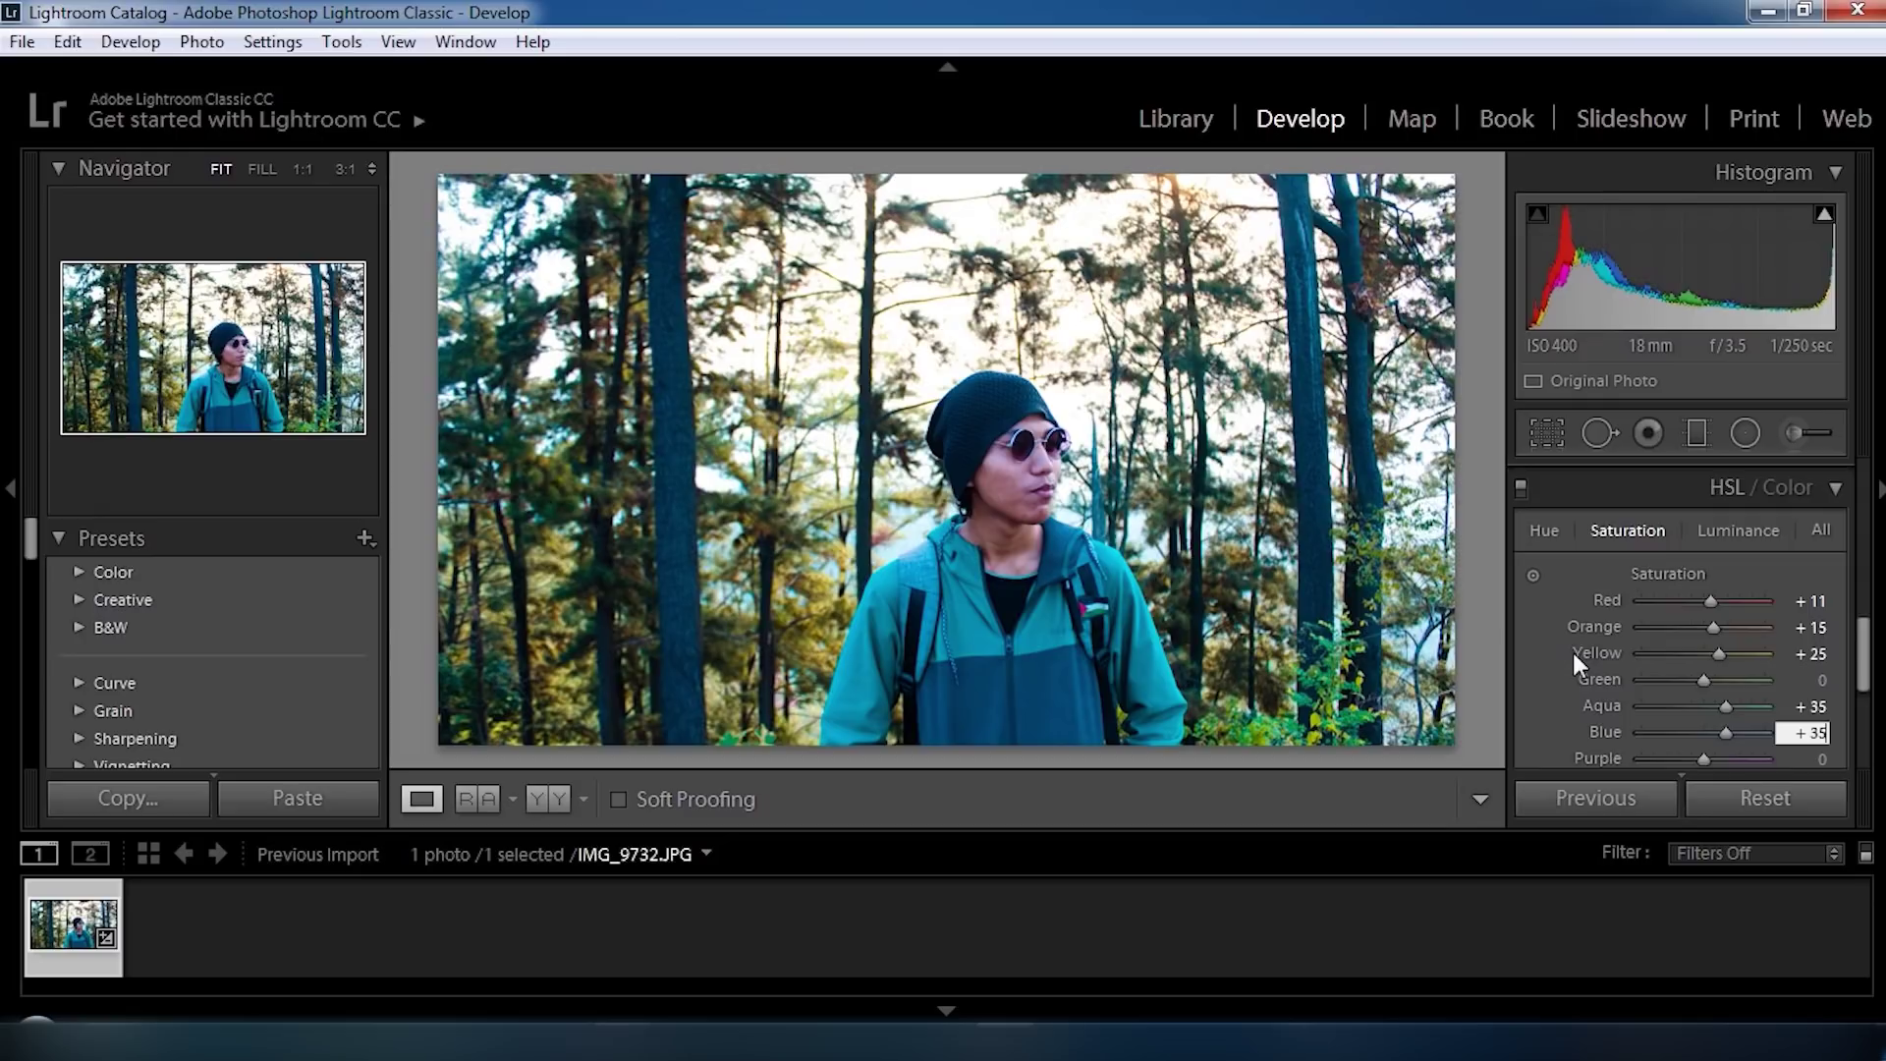
pyautogui.click(1749, 534)
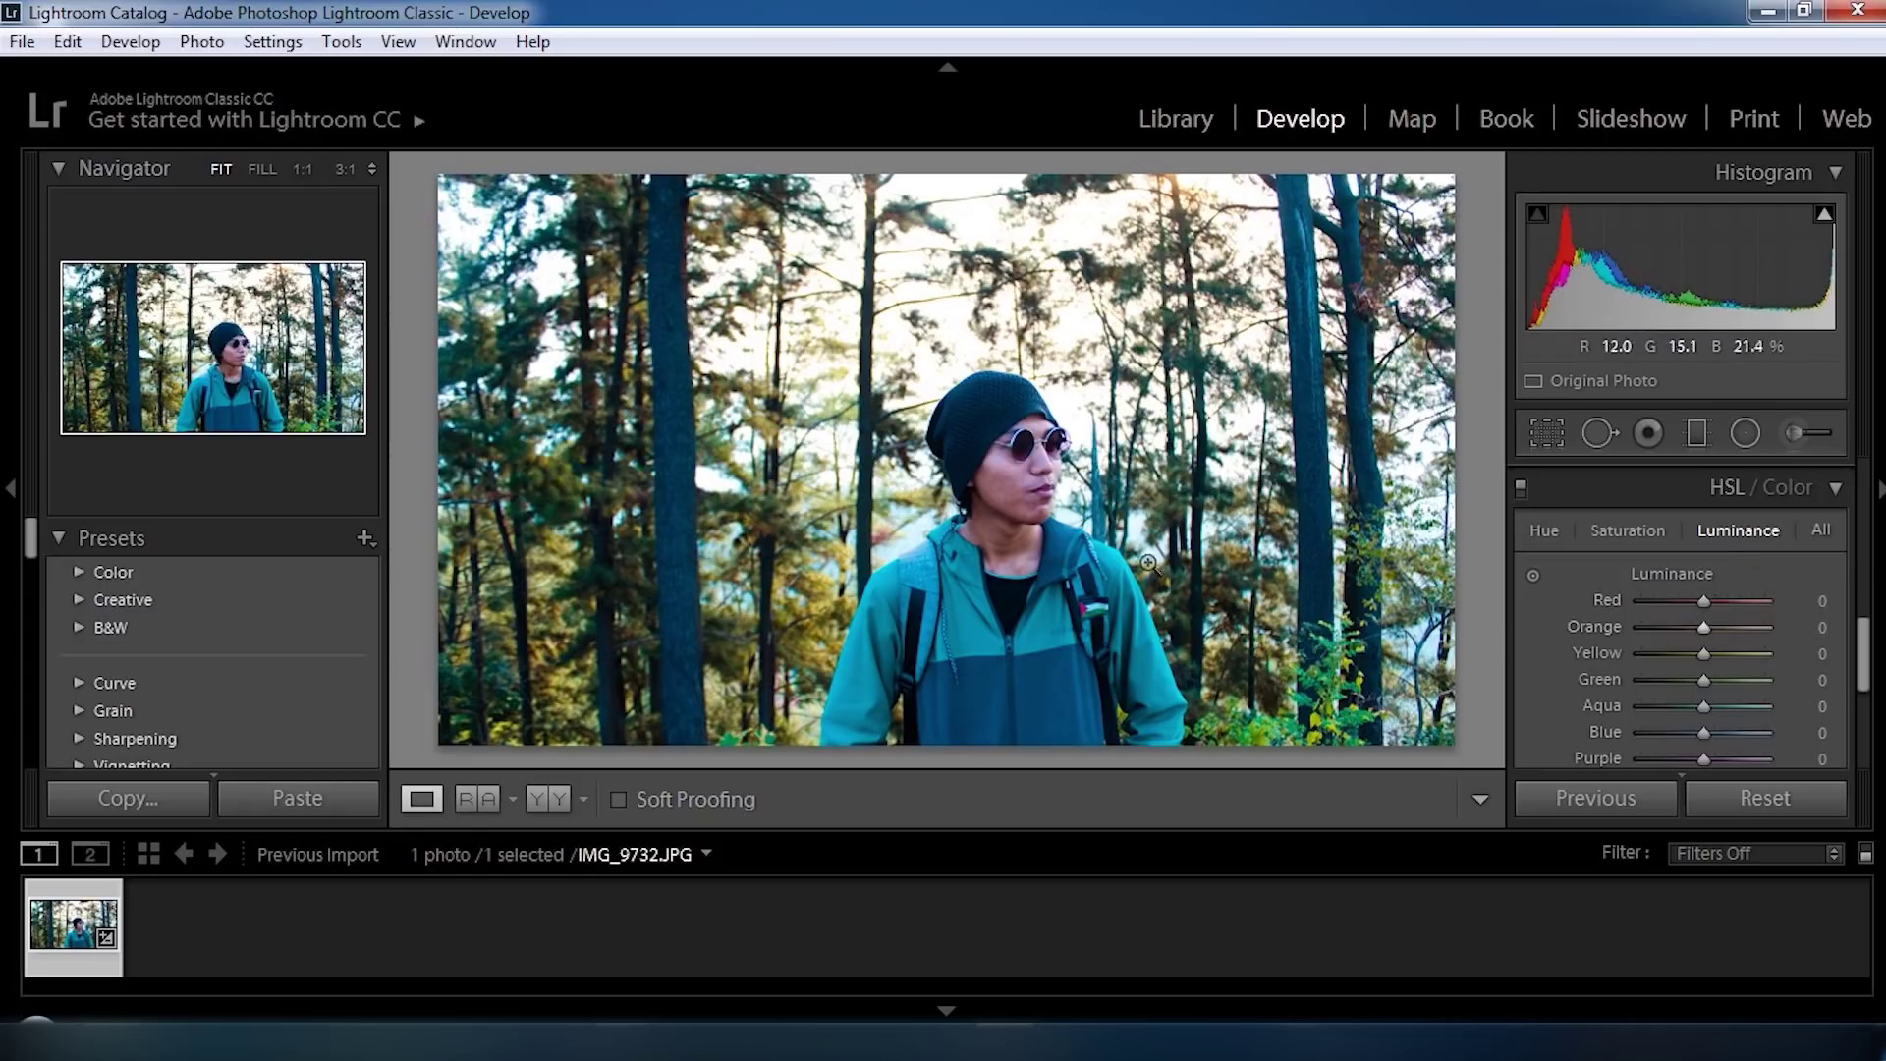
# Zoom to 1:1 on the man's face and set Red luminance to +40.
pyautogui.click(1017, 550)
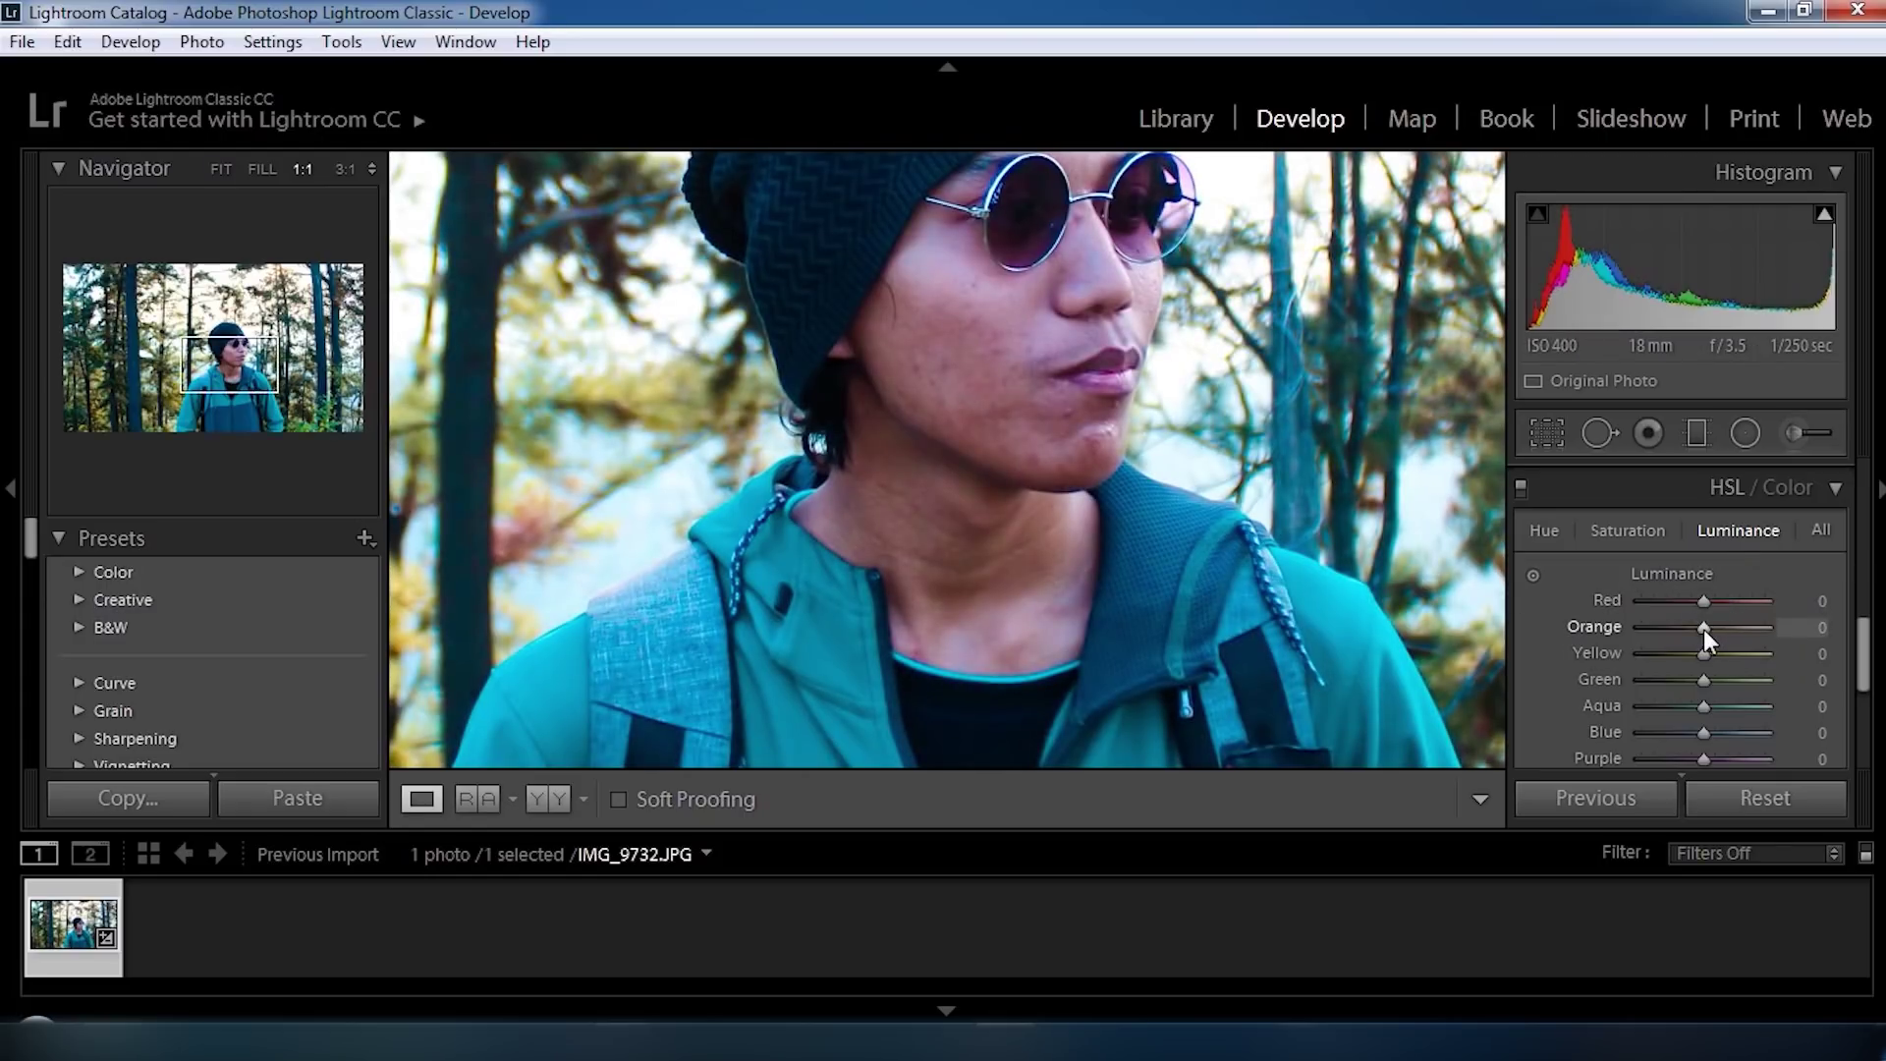
pyautogui.write('40')
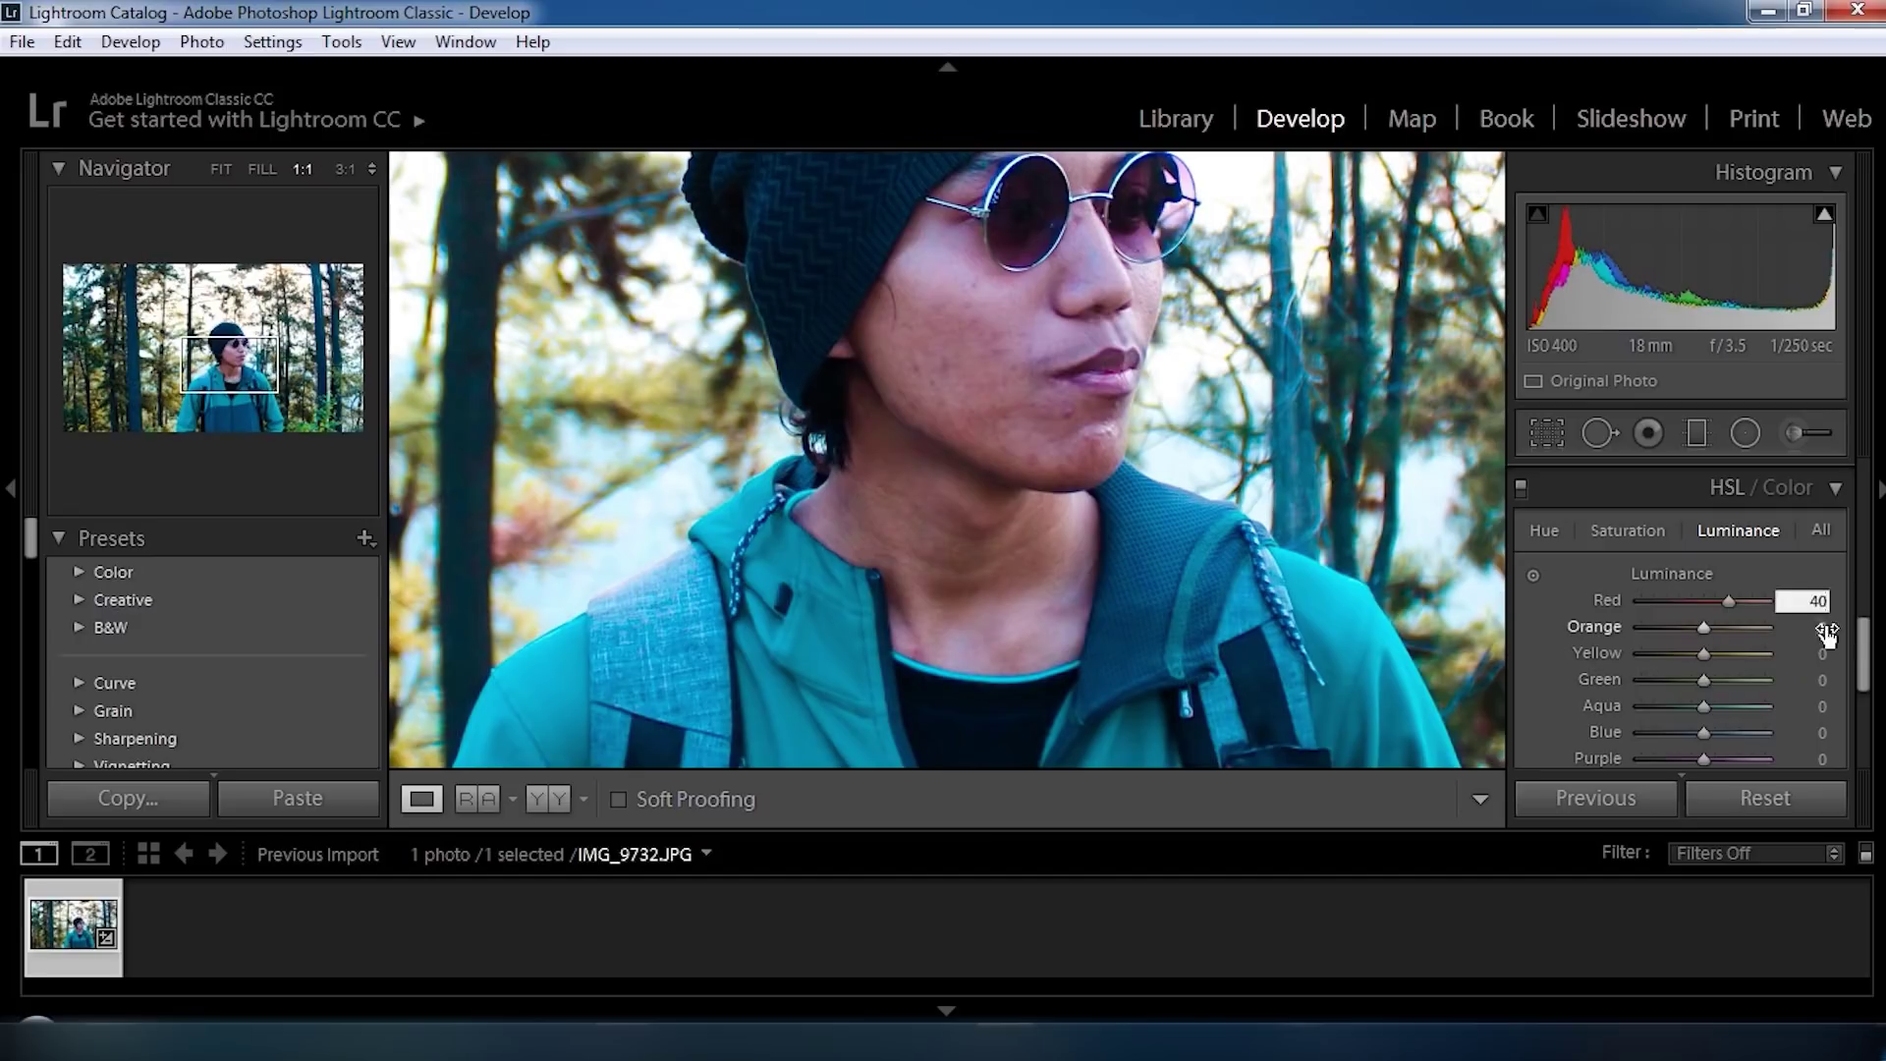
pyautogui.press('Tab')
pyautogui.write('53')
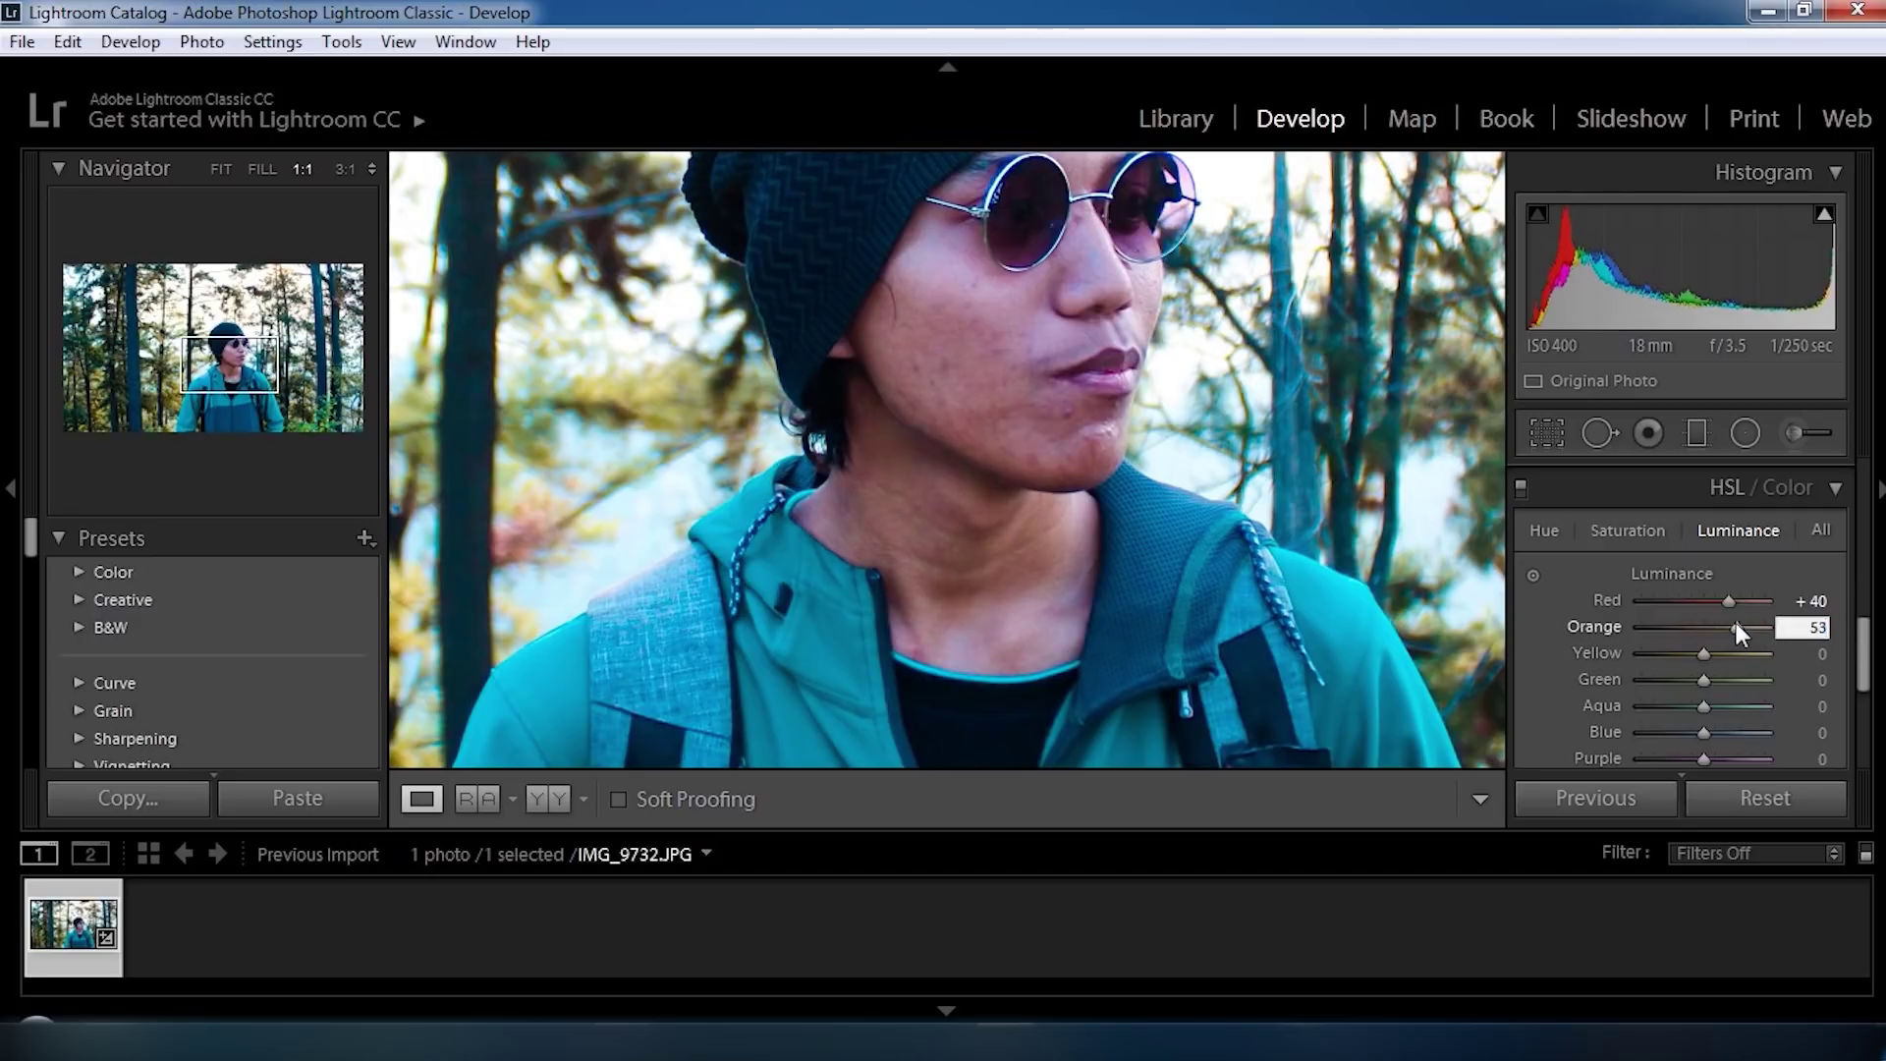
pyautogui.moveTo(1735, 621)
pyautogui.mouseDown()
pyautogui.moveTo(1629, 627)
pyautogui.moveTo(1741, 638)
pyautogui.moveTo(1666, 634)
pyautogui.moveTo(1729, 650)
pyautogui.mouseUp()
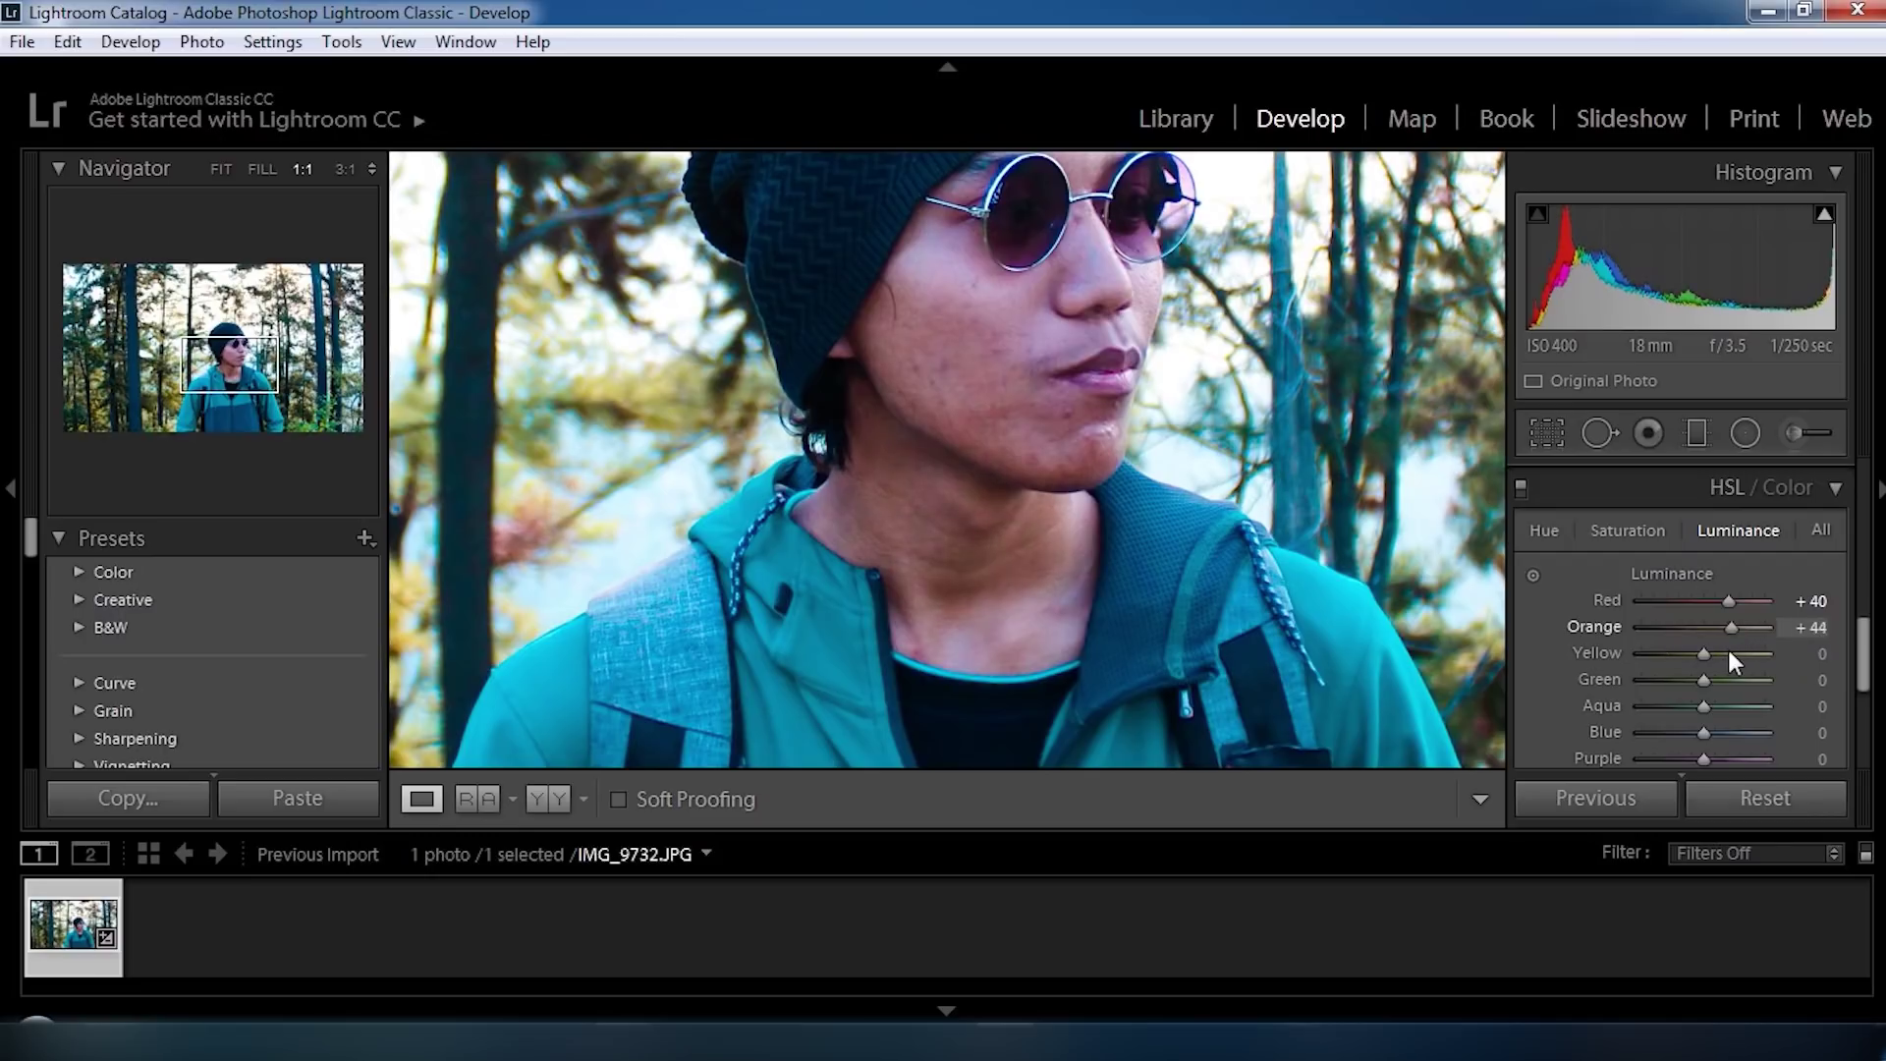
pyautogui.click(1803, 628)
# Set Orange luminance +53, Yellow −5 and Aqua +8, then fold away the HSL panel.
pyautogui.write('53')
pyautogui.press('Tab')
pyautogui.write('-5')
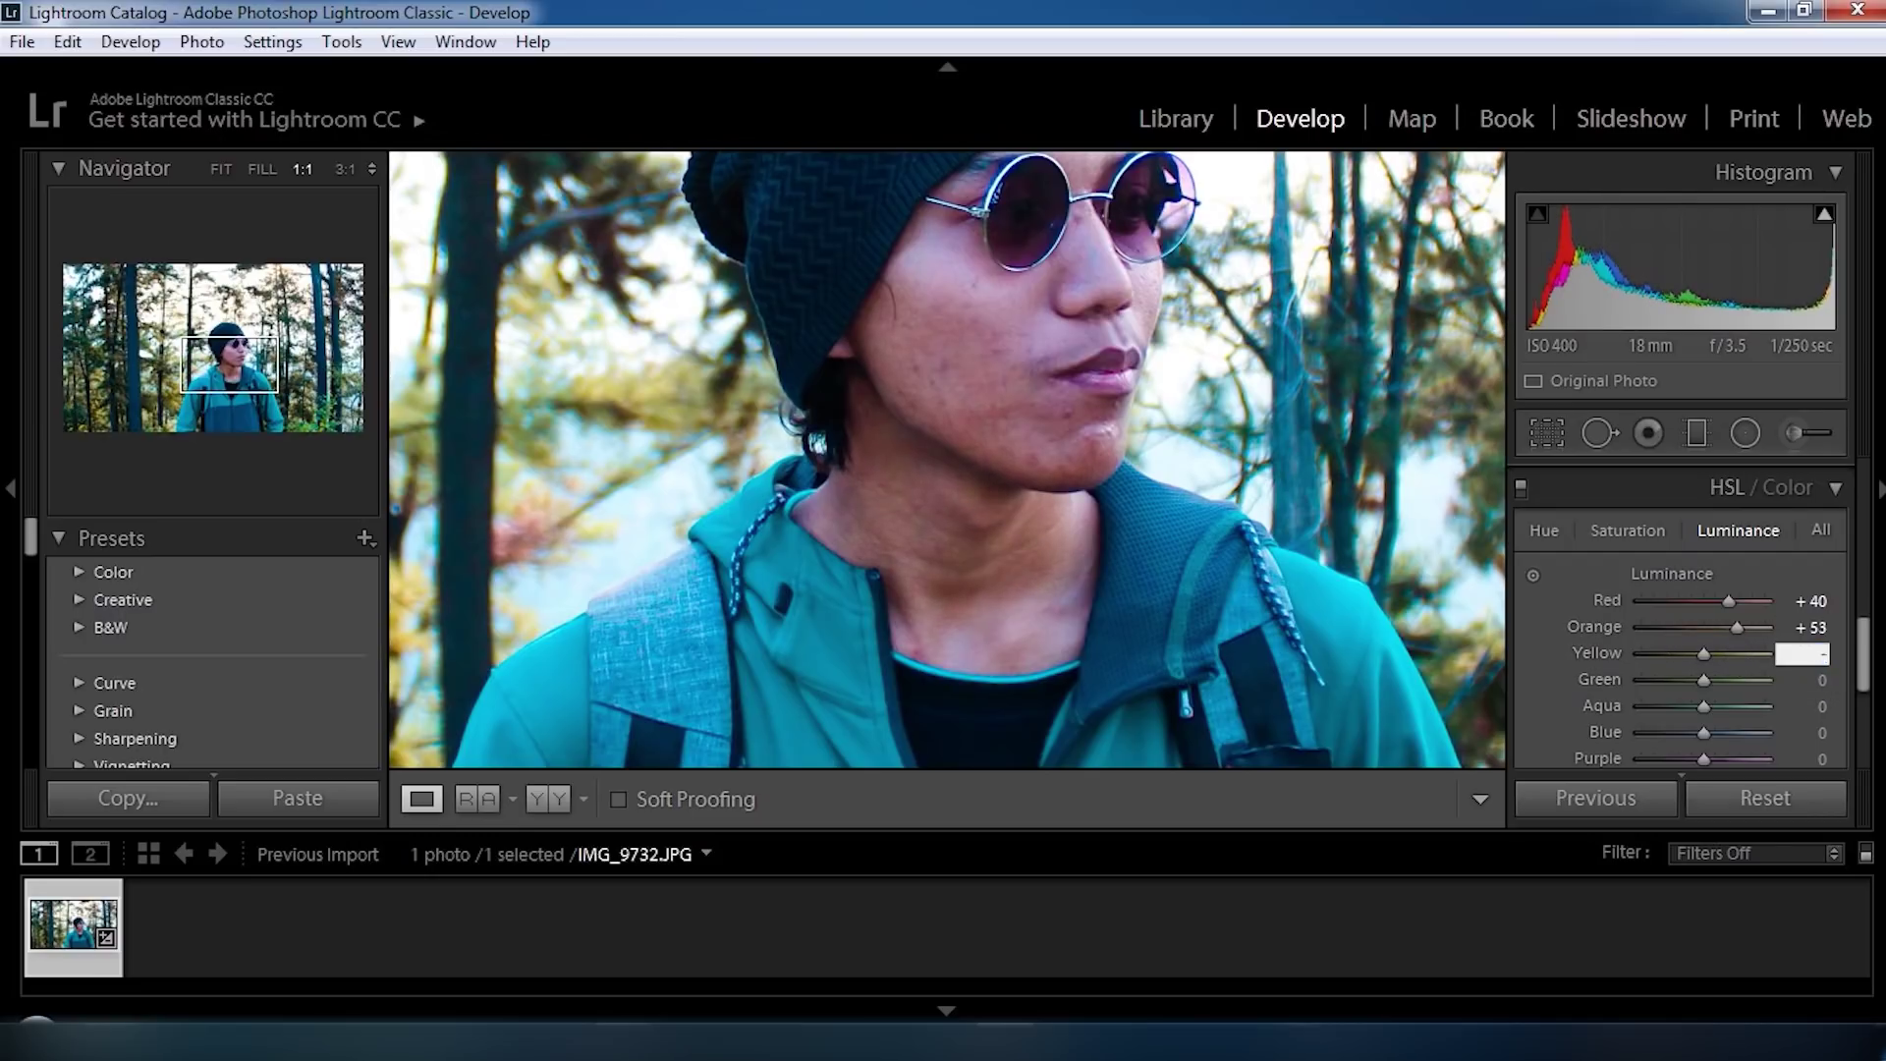
pyautogui.moveTo(1690, 729); pyautogui.dragTo(1764, 723)
pyautogui.click(1075, 486)
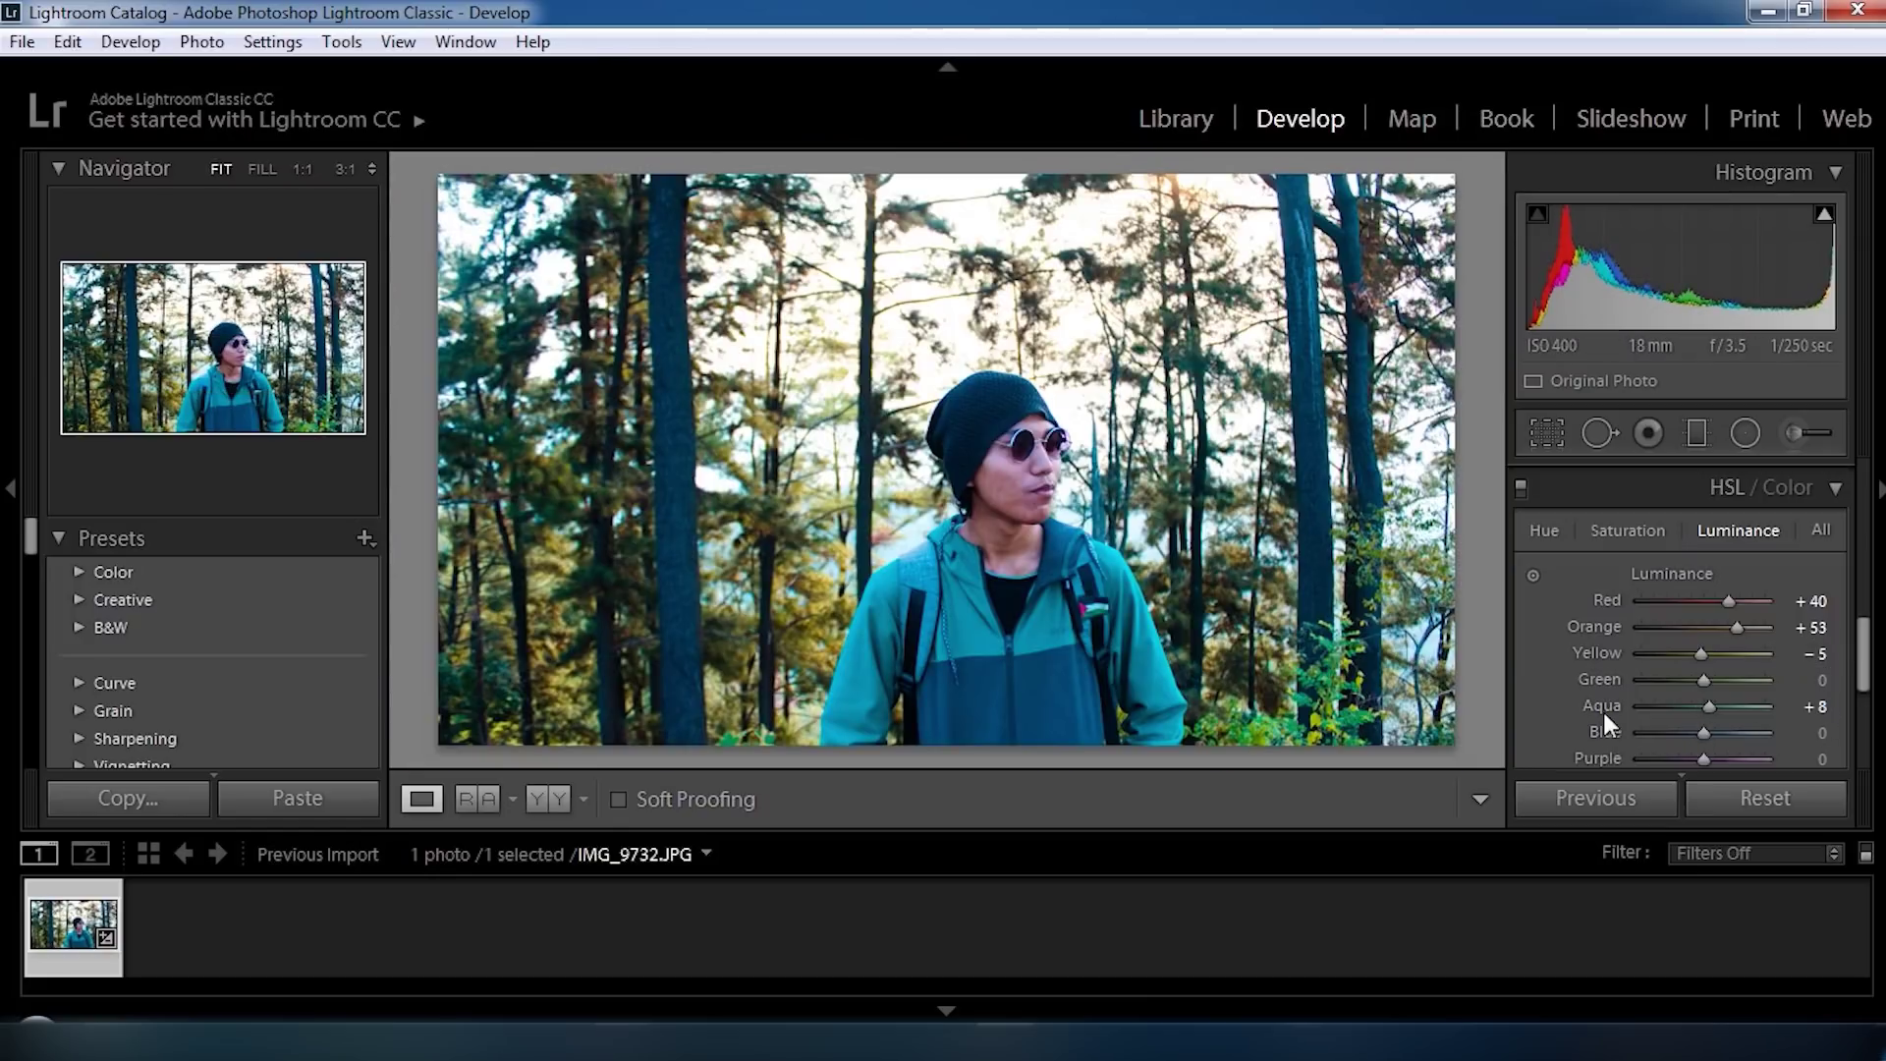
pyautogui.click(1818, 488)
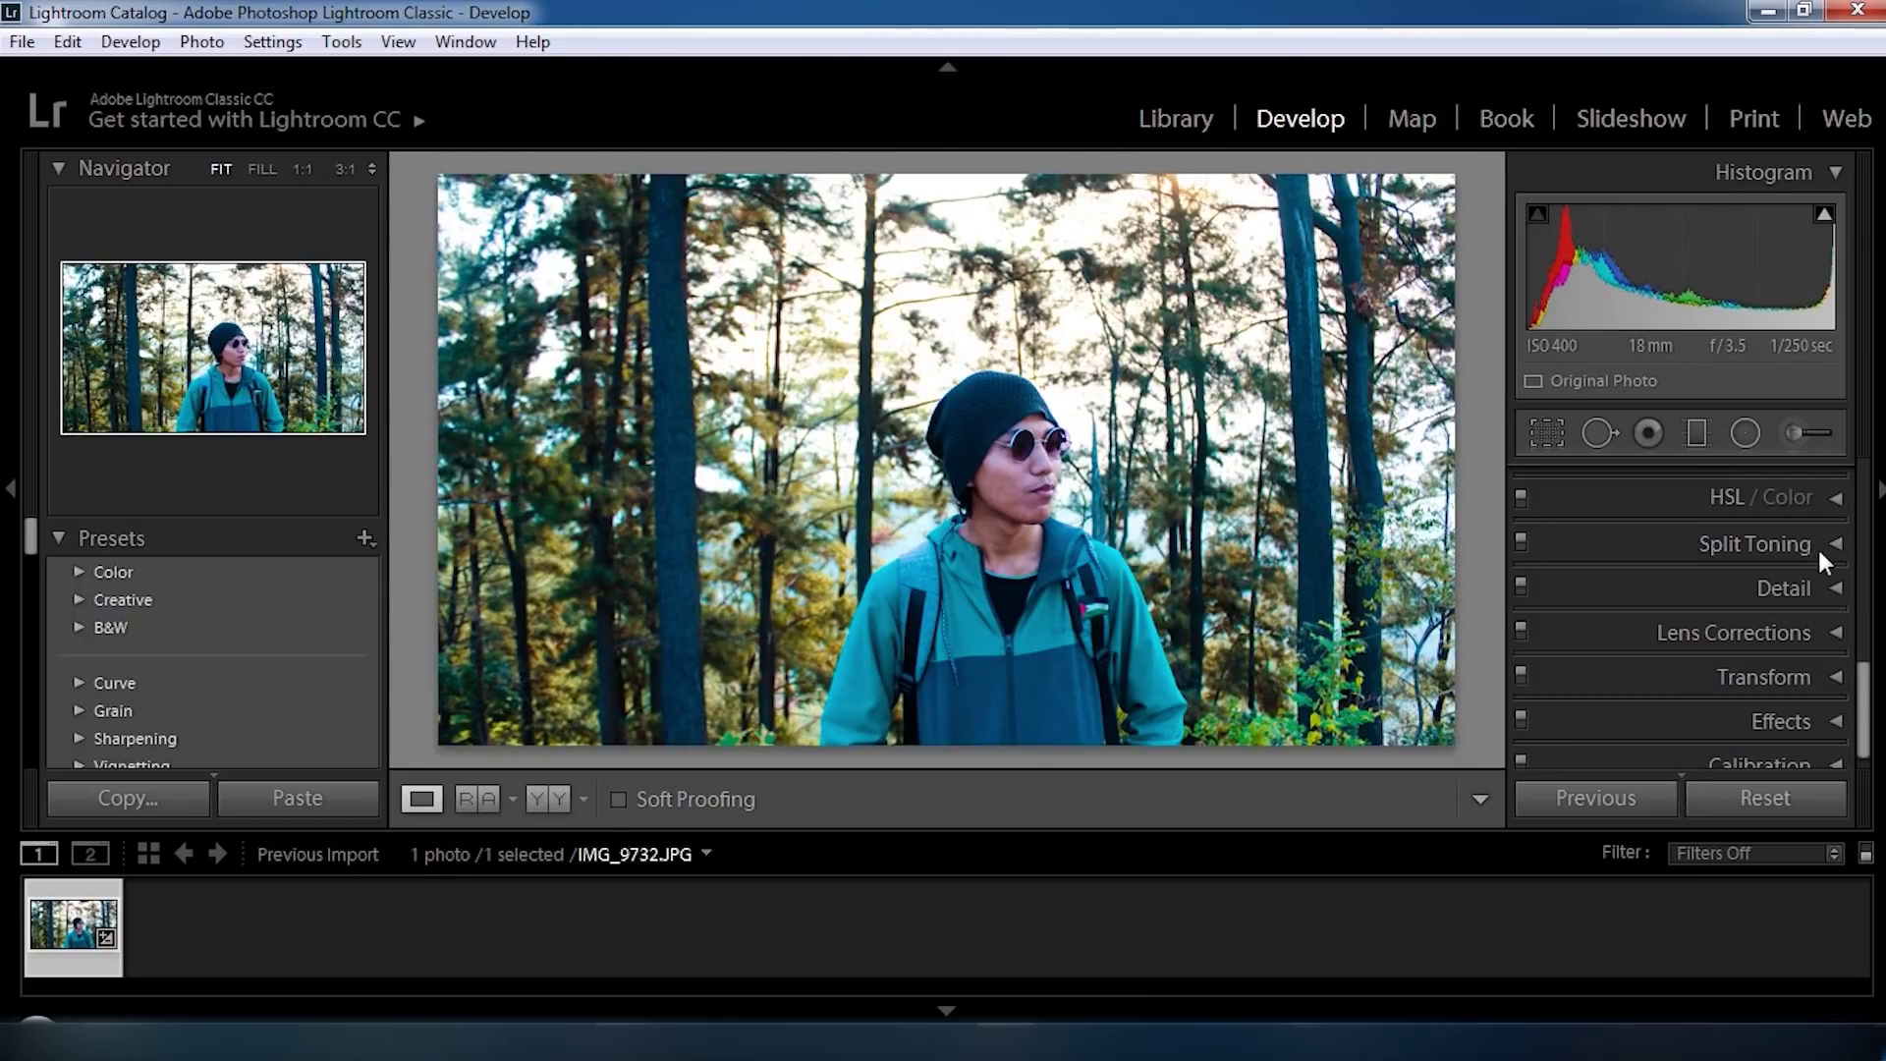
# Expand Split Toning and set Highlights Hue to 56 and Shadows Hue to 193.
pyautogui.click(1831, 544)
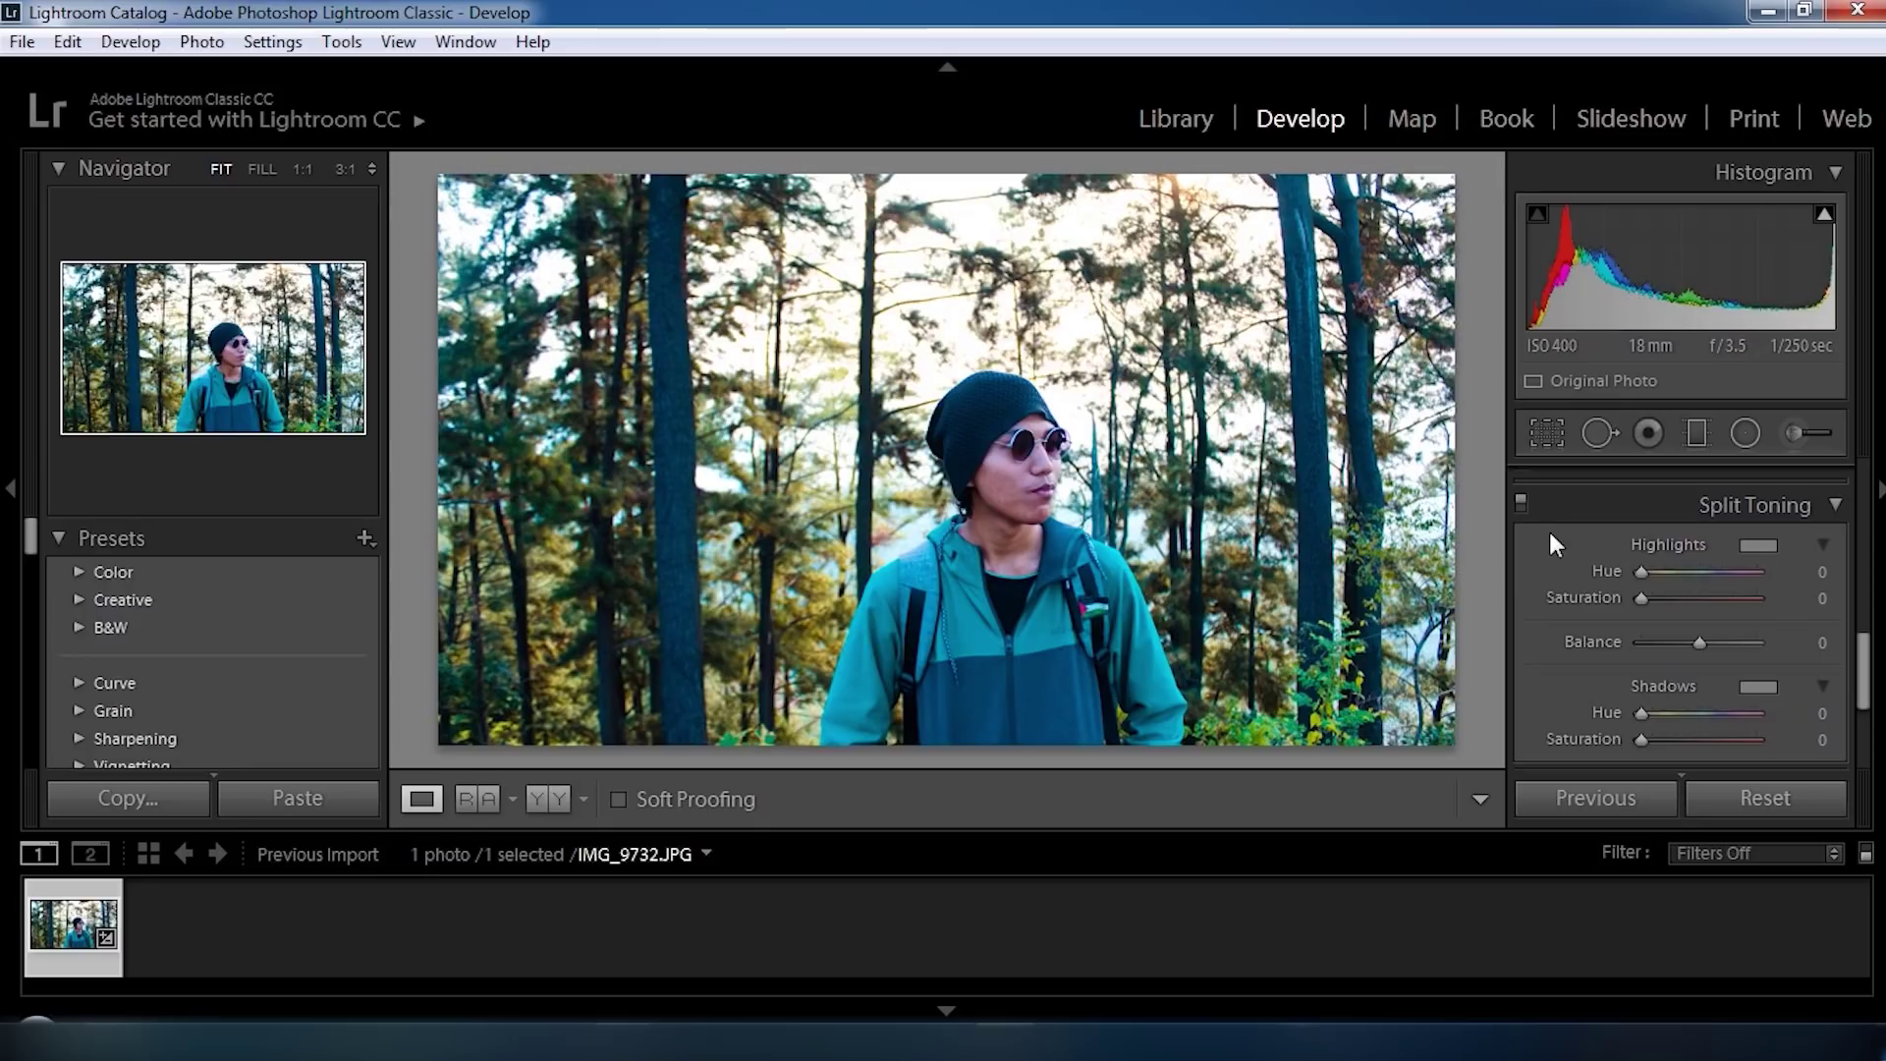
pyautogui.moveTo(1641, 571); pyautogui.dragTo(1663, 572)
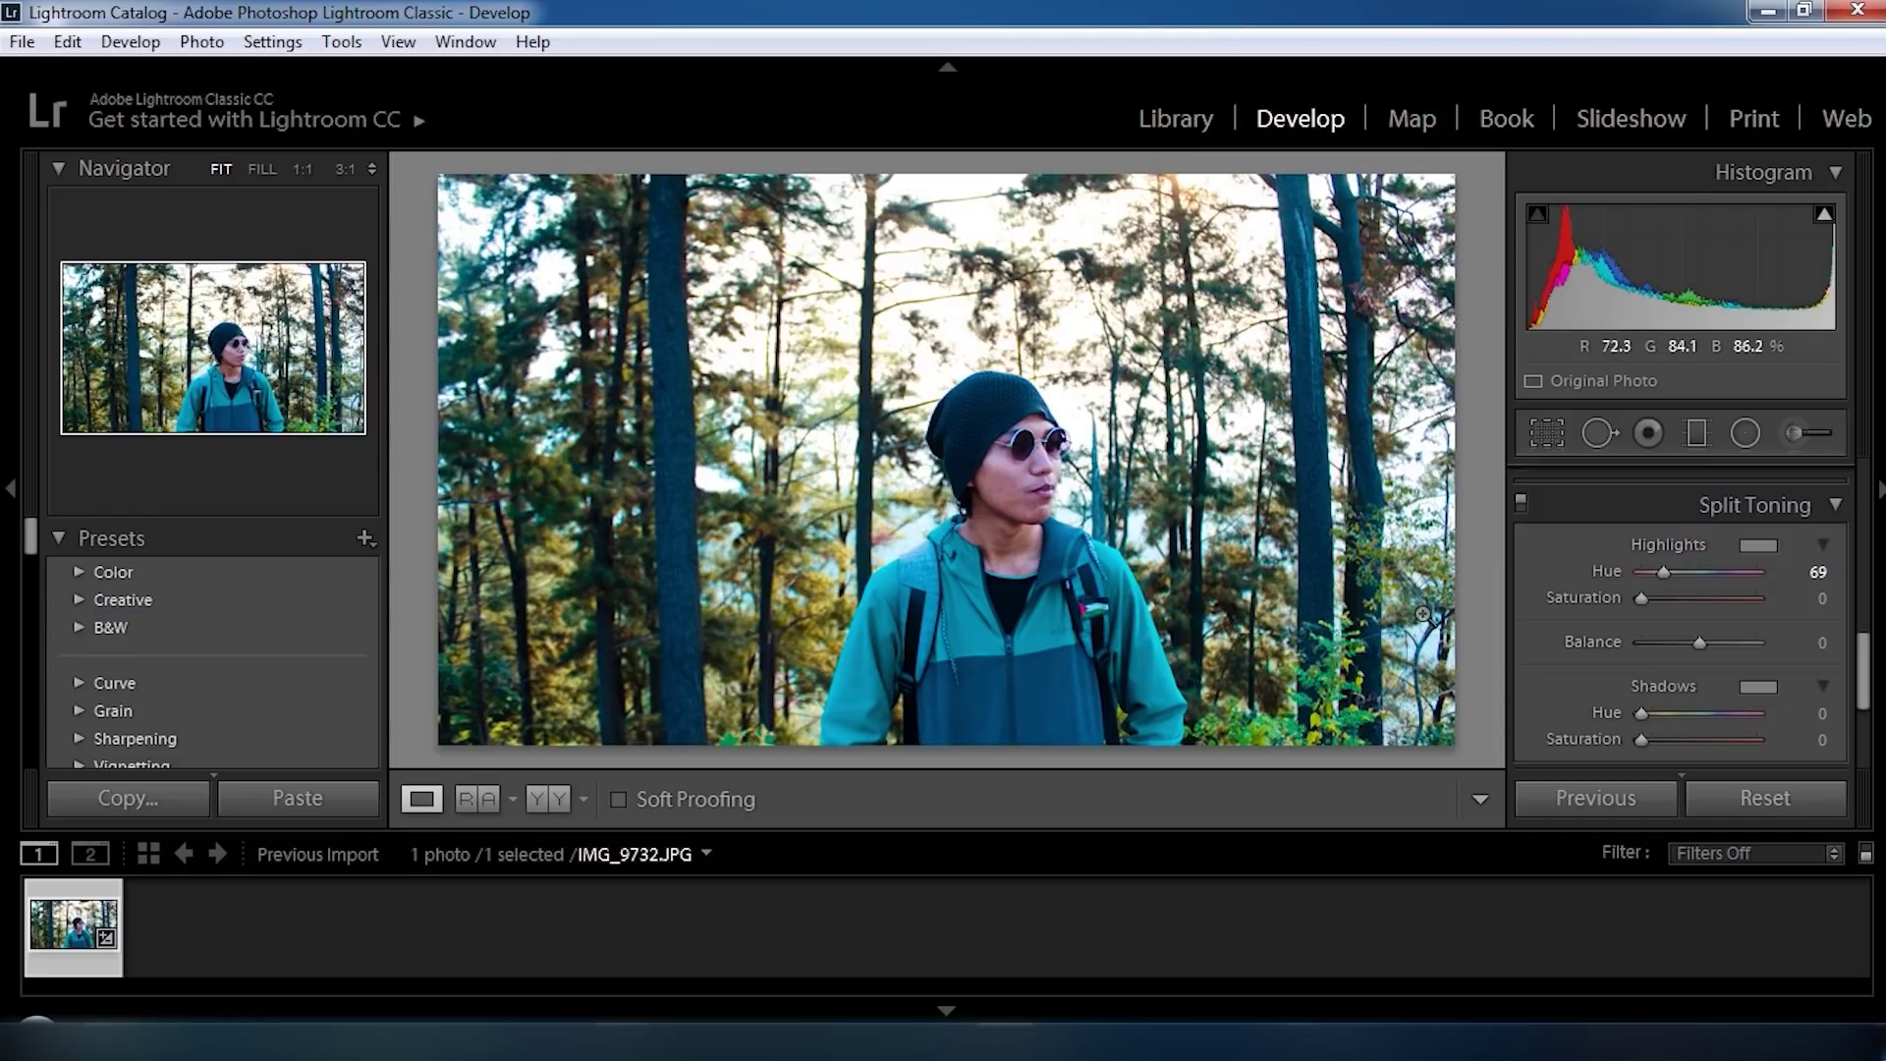
pyautogui.moveTo(1663, 572); pyautogui.dragTo(1660, 572)
pyautogui.moveTo(1641, 713); pyautogui.dragTo(1706, 722)
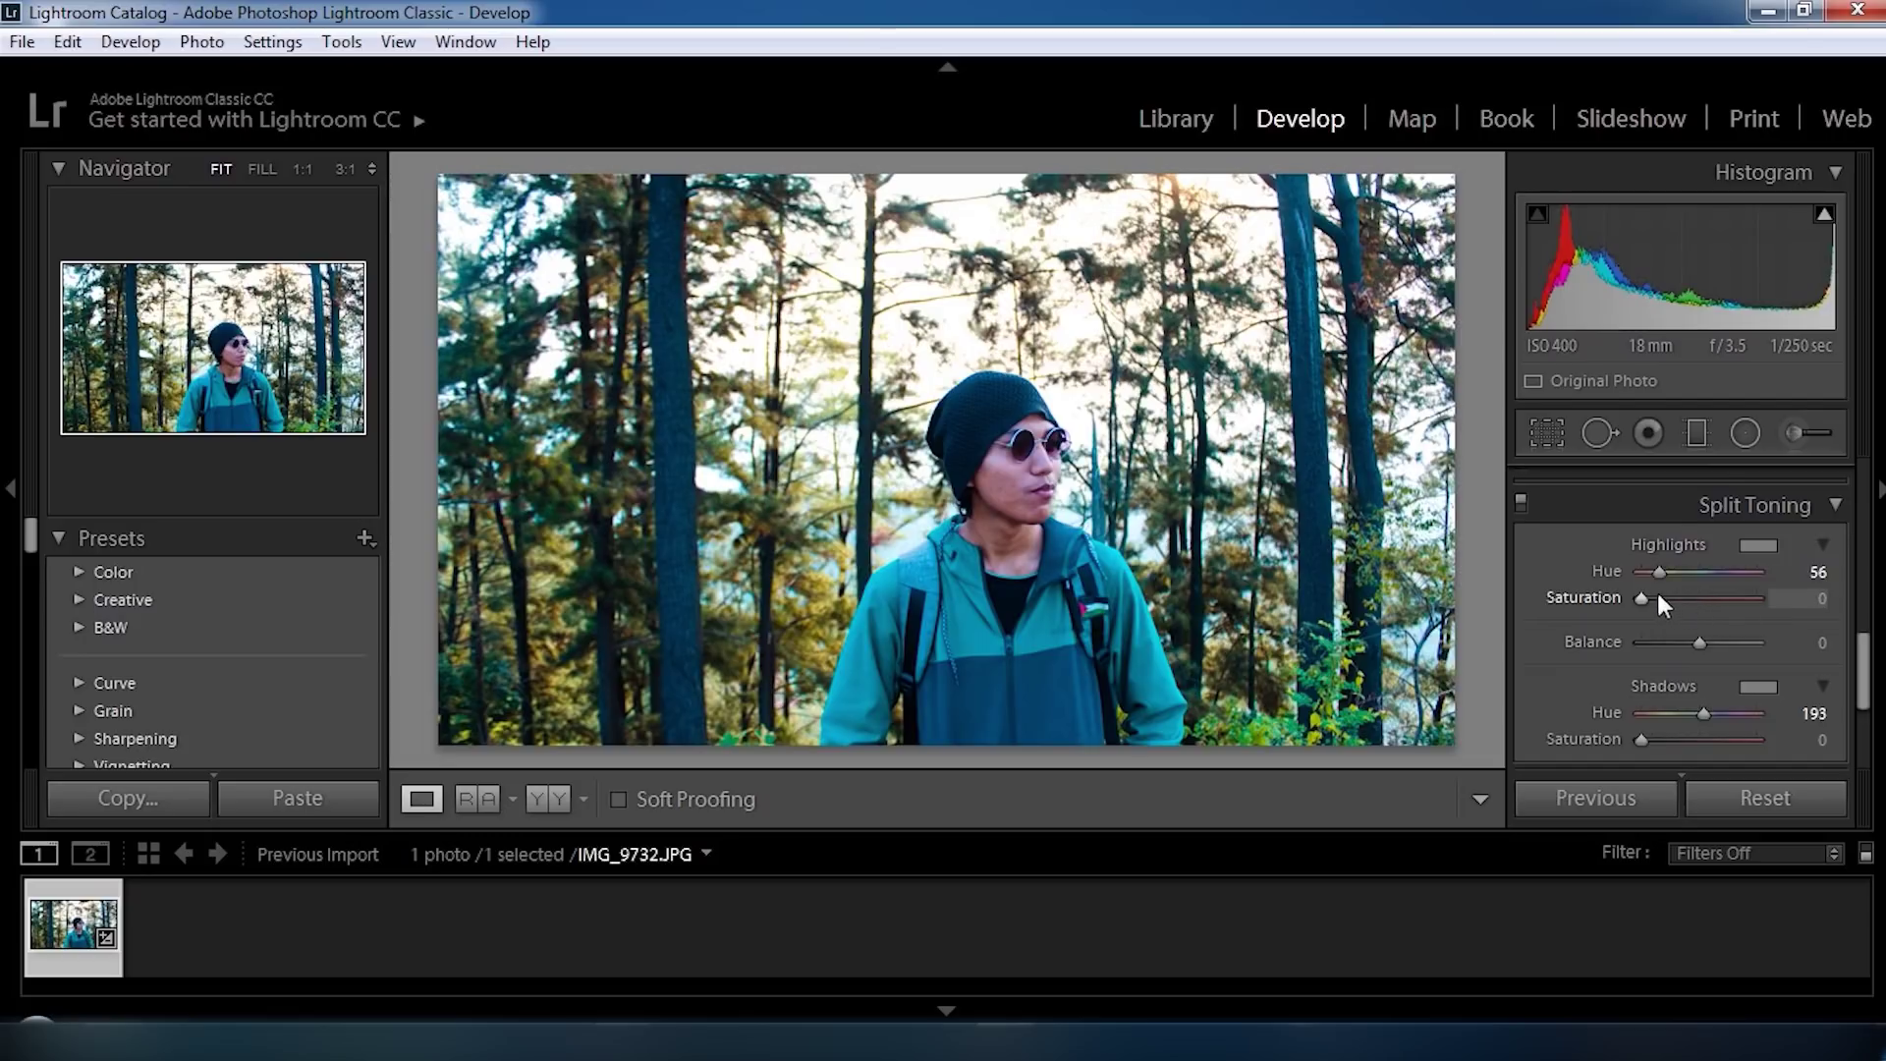
# Set Highlights Saturation to 12 and Shadows Saturation to 8.
pyautogui.moveTo(1659, 595); pyautogui.dragTo(1747, 600)
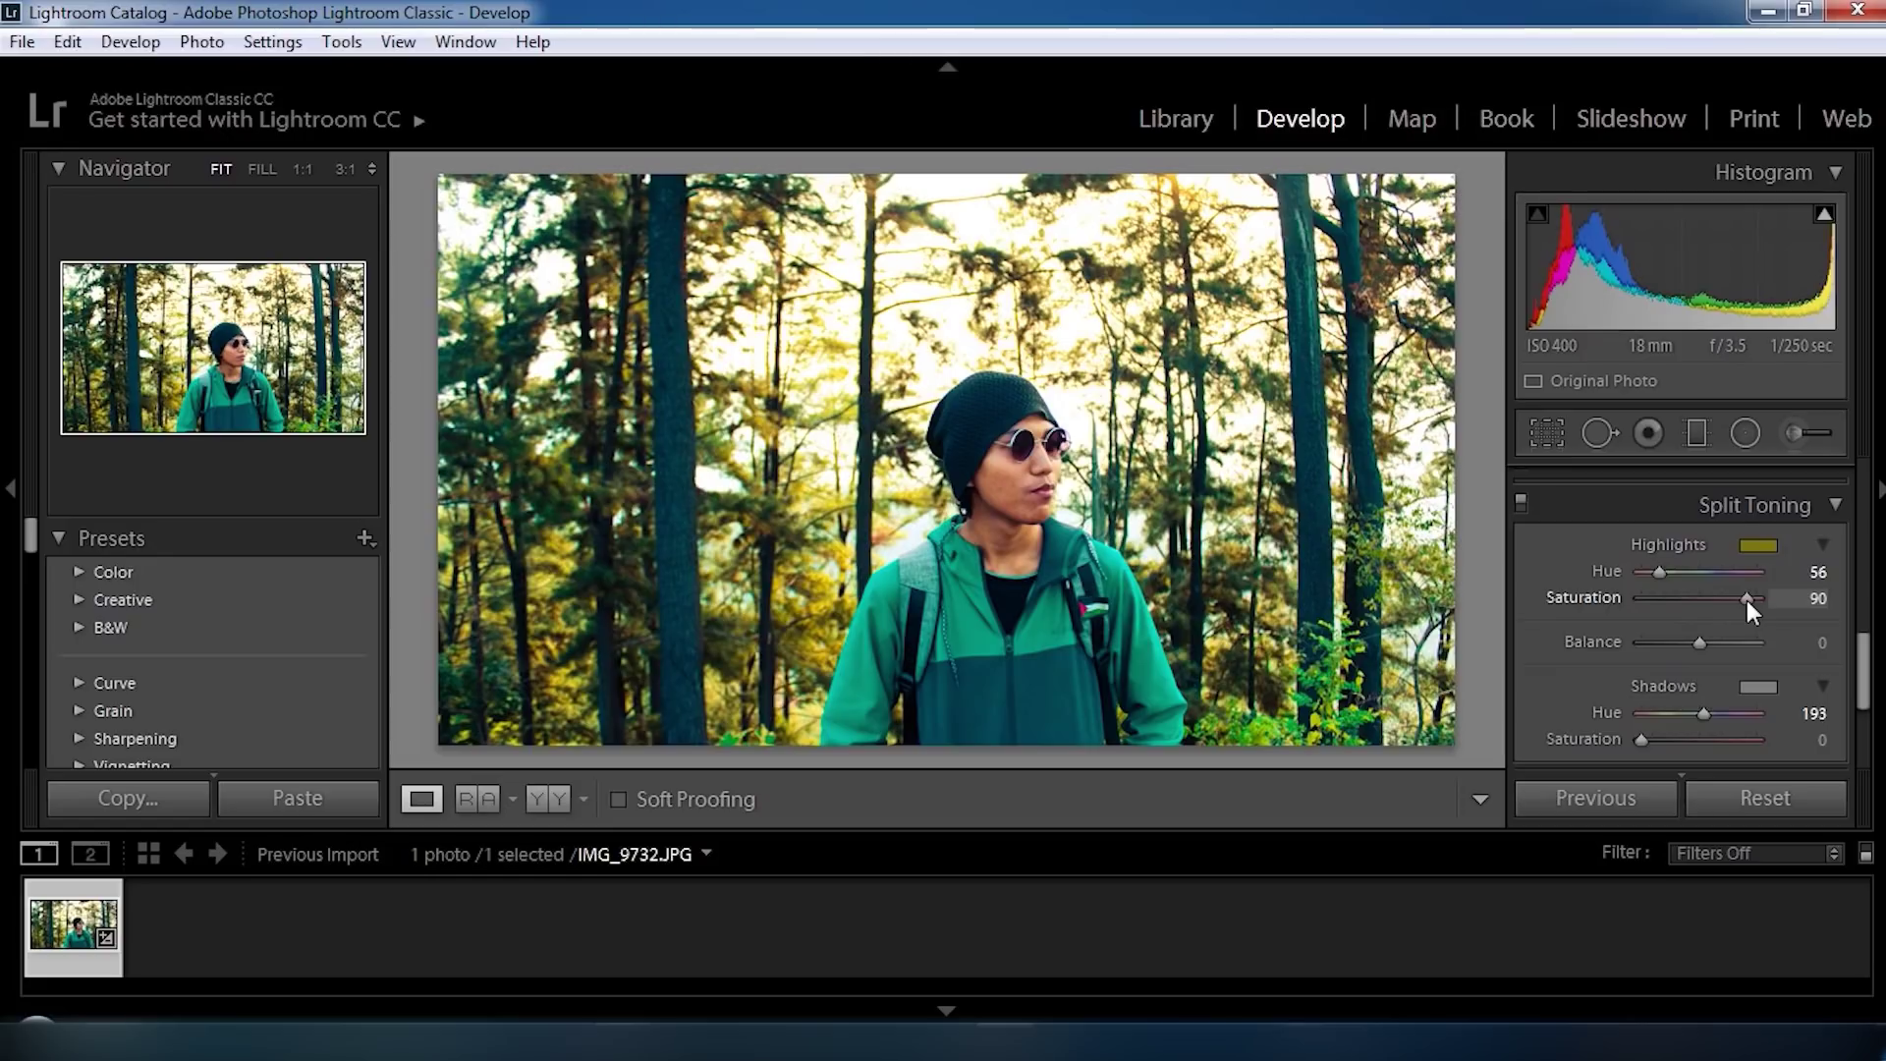
pyautogui.click(1817, 598)
pyautogui.write('12')
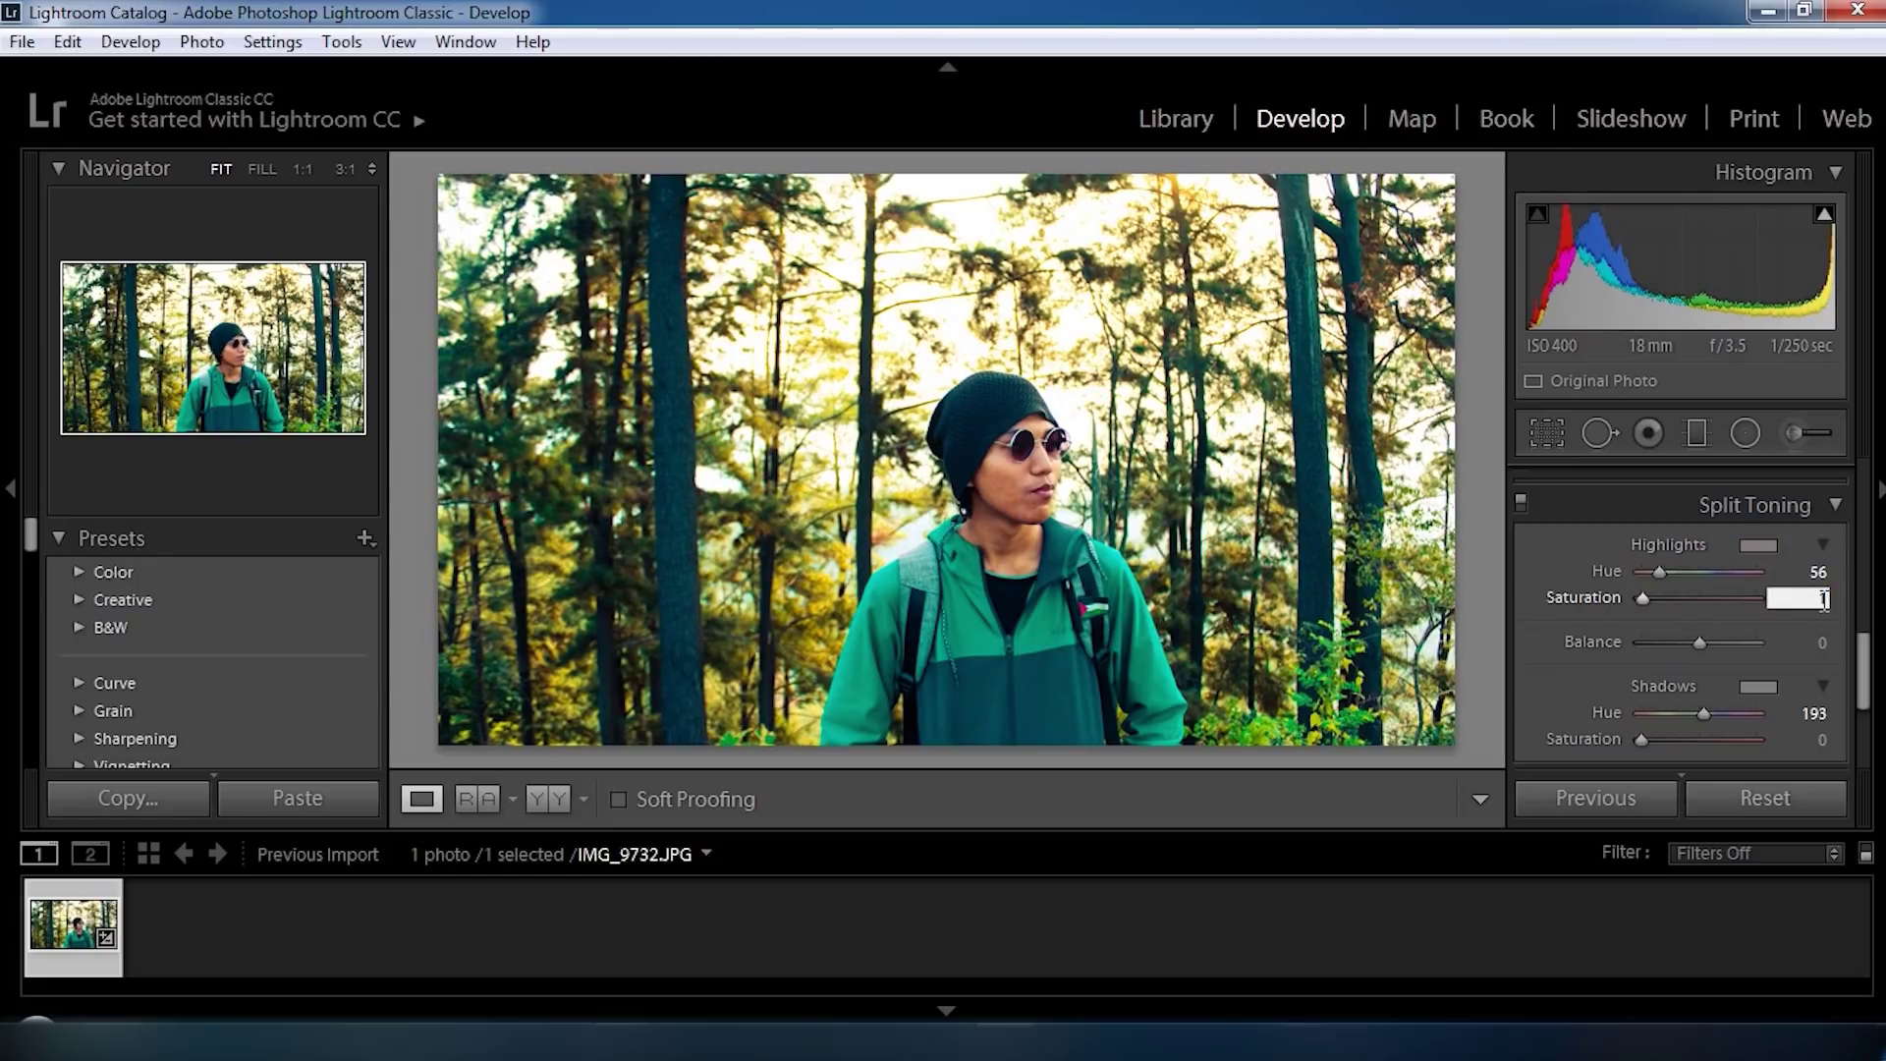
pyautogui.click(1798, 741)
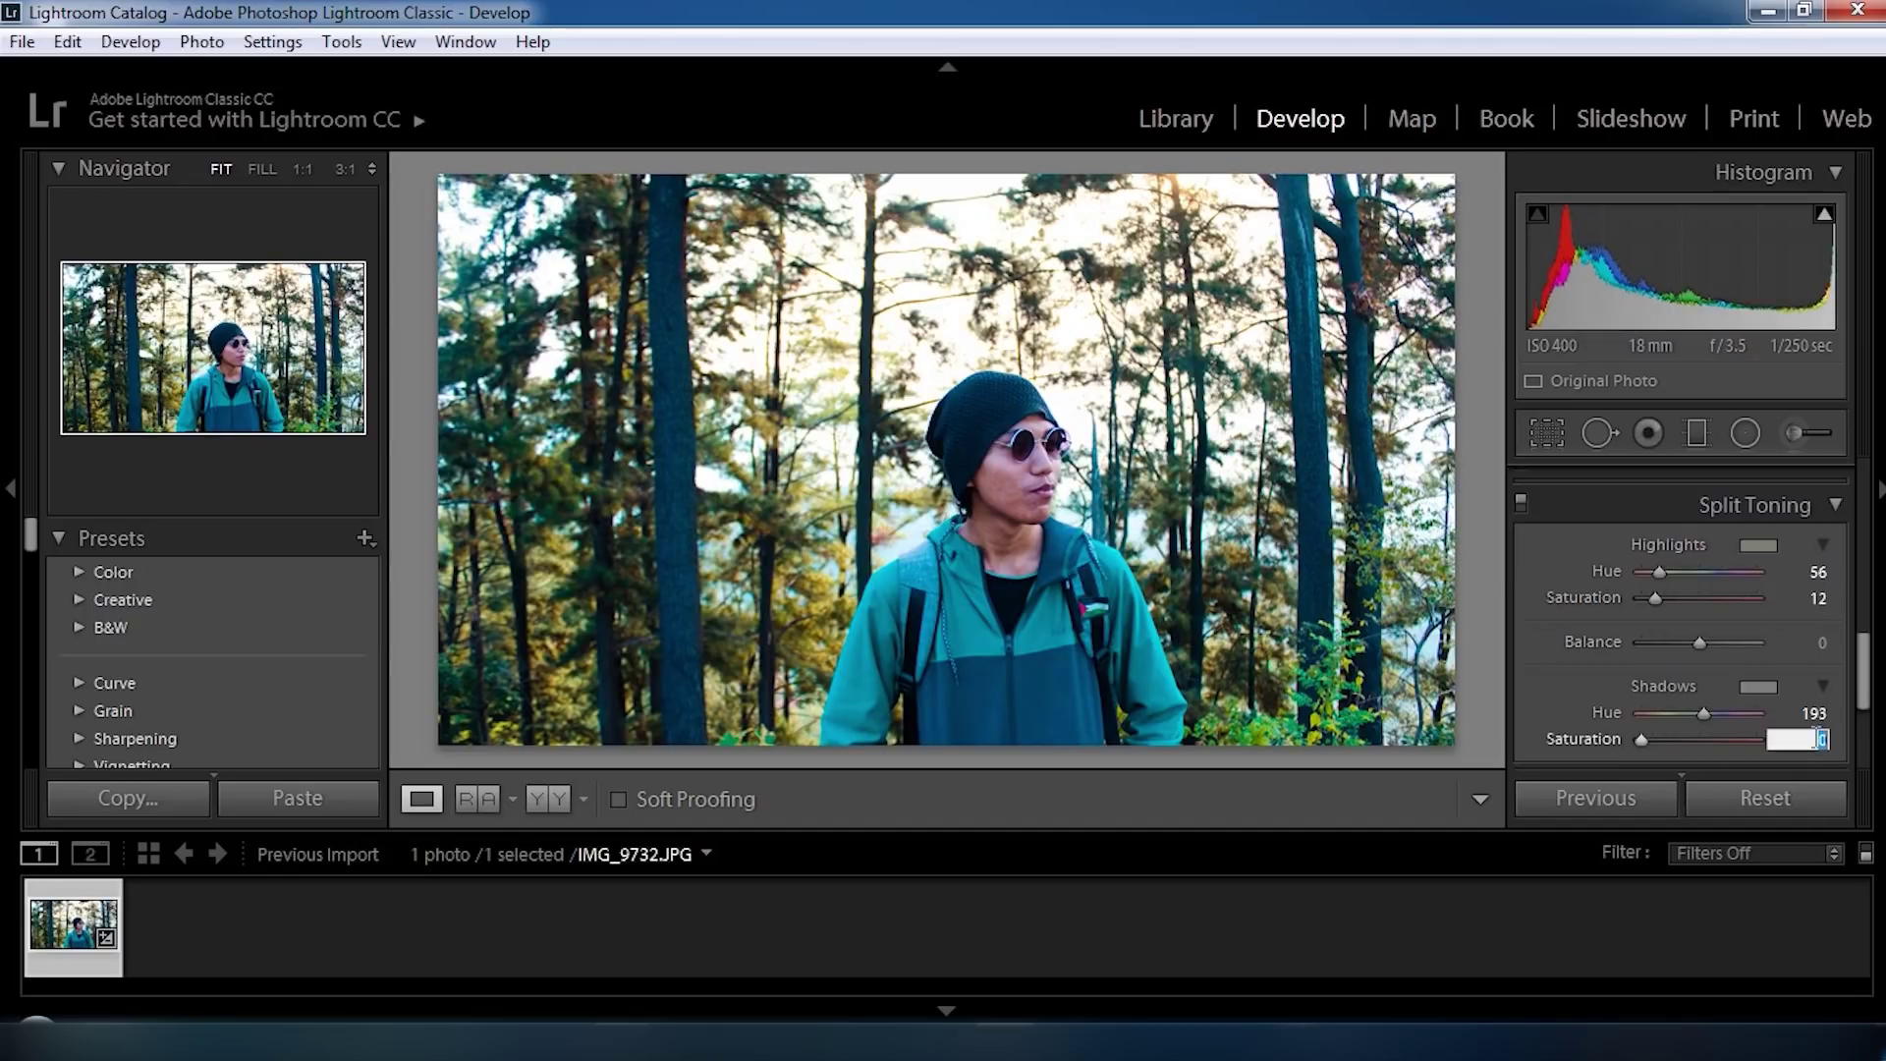
pyautogui.write('8')
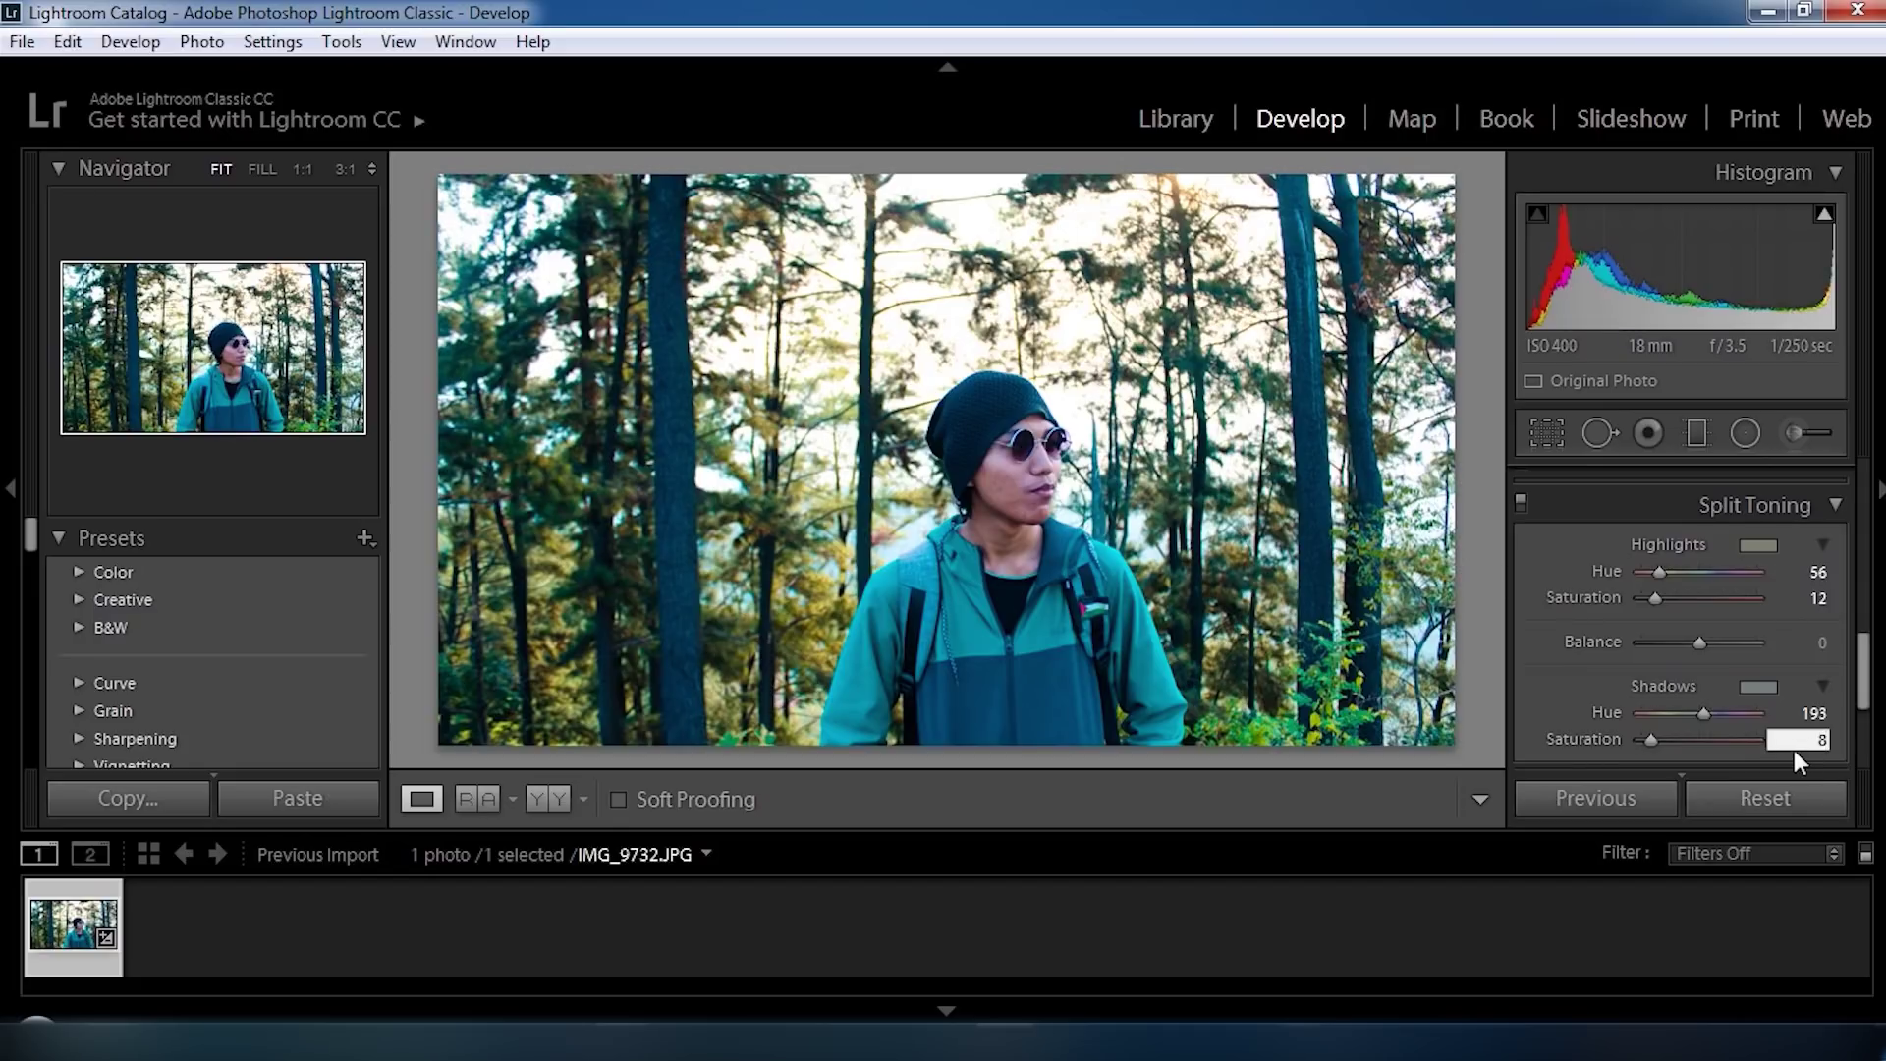
# Try Reset three times, undoing each with Ctrl+Z, then scroll Split Toning out of view.
pyautogui.click(1784, 805)
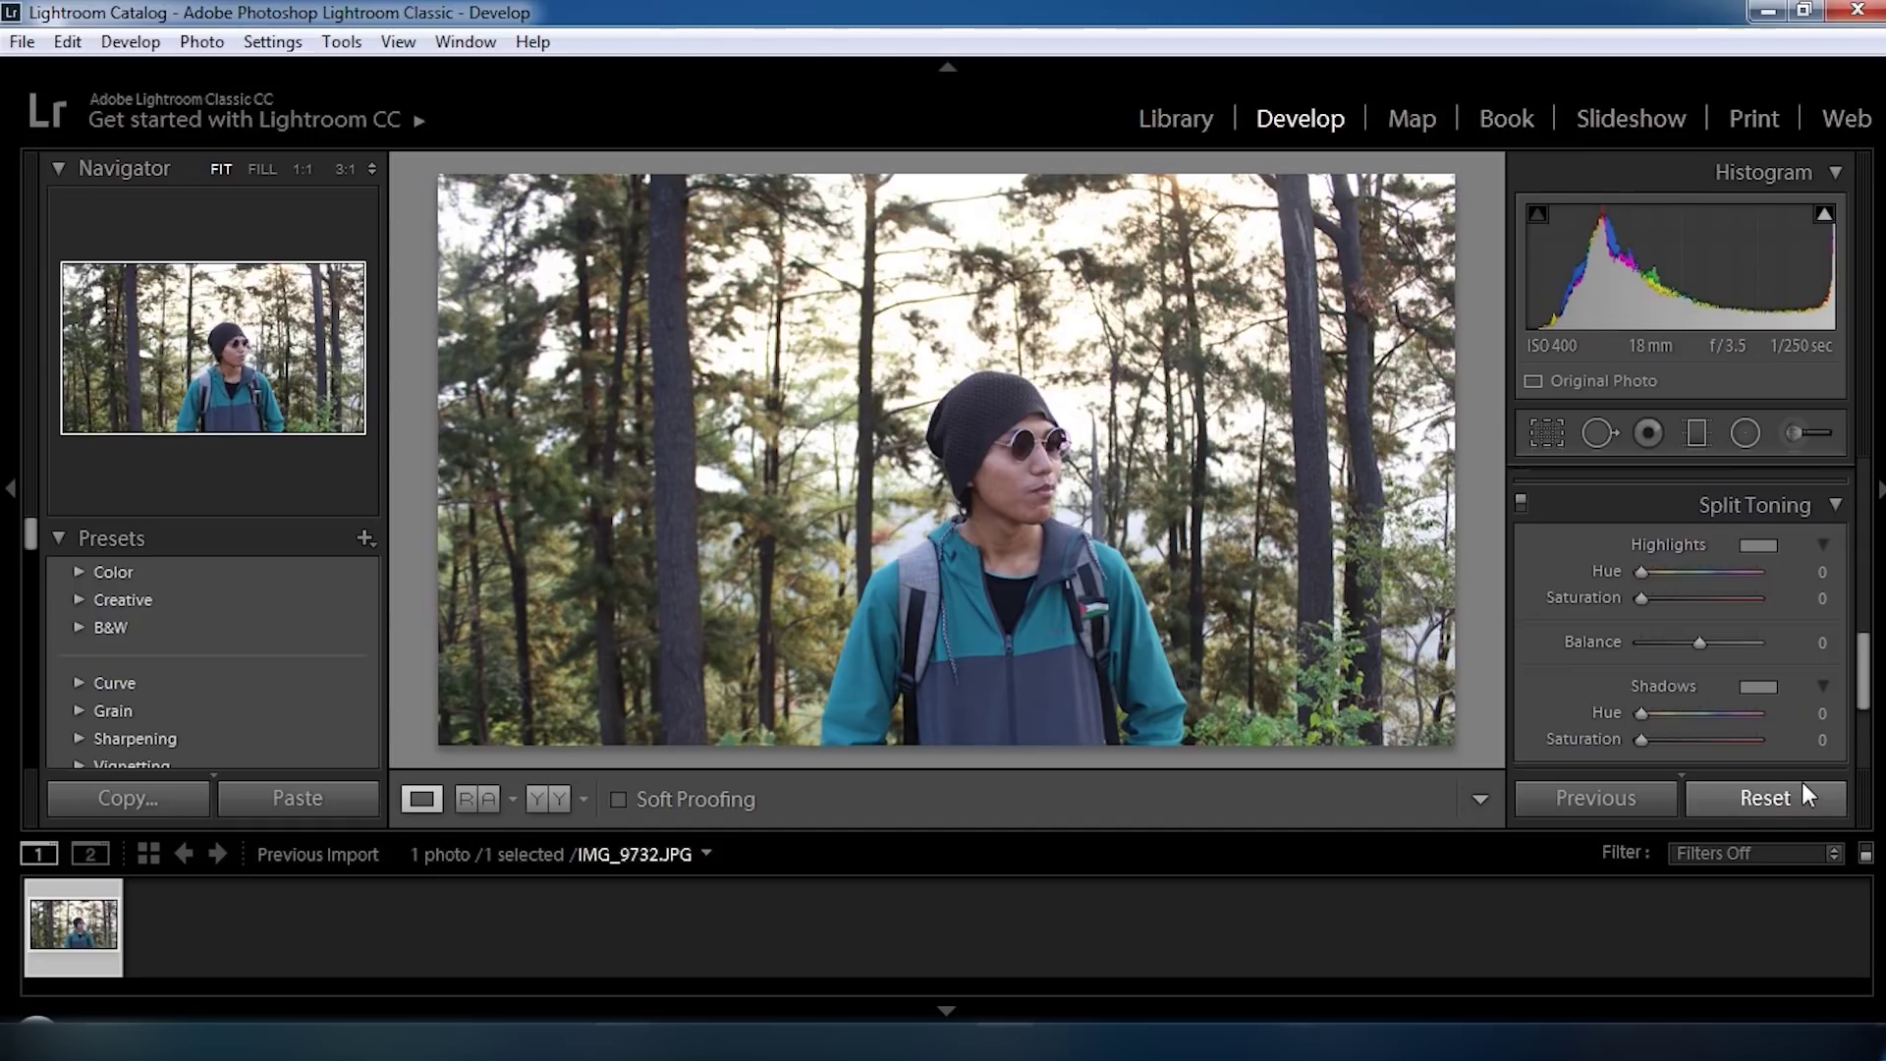
pyautogui.hotkey('ctrl', 'z')
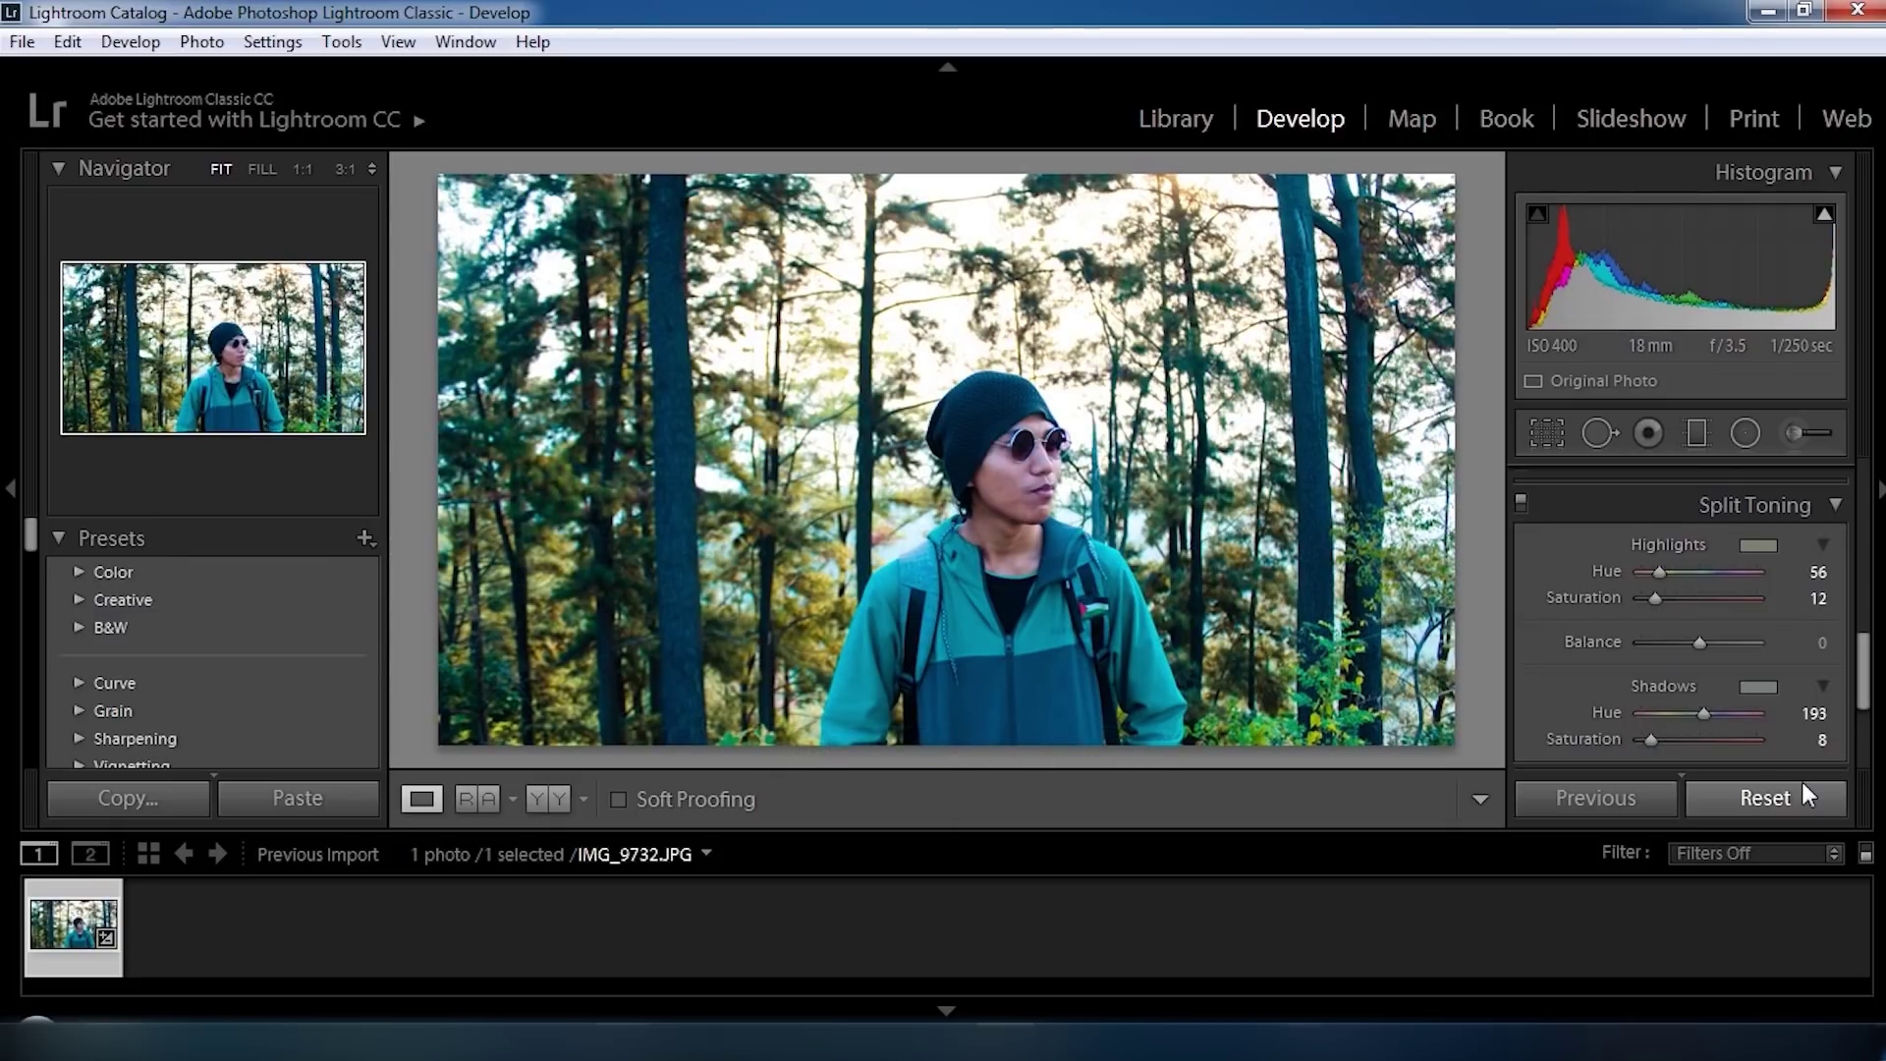
pyautogui.click(1801, 783)
pyautogui.hotkey('ctrl', 'z')
pyautogui.click(1802, 781)
pyautogui.hotkey('ctrl', 'z')
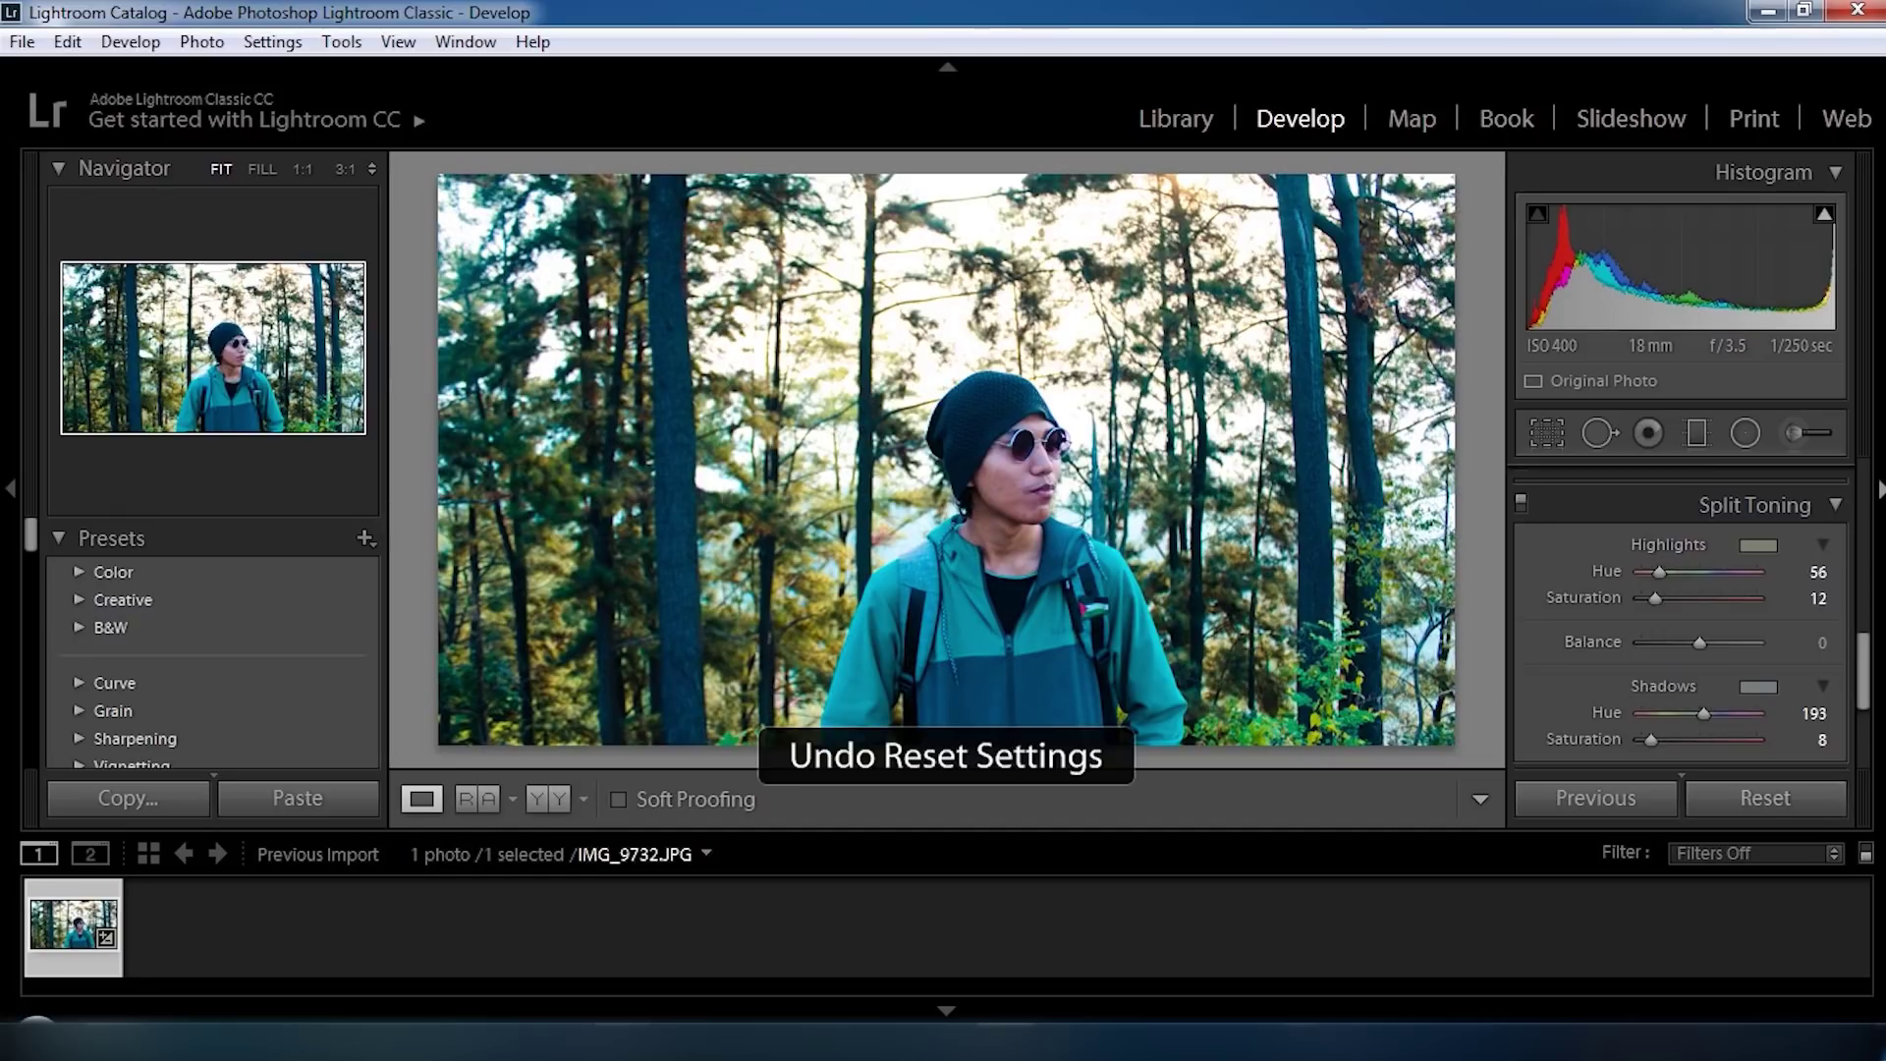
pyautogui.scroll(-3, 1864, 687)
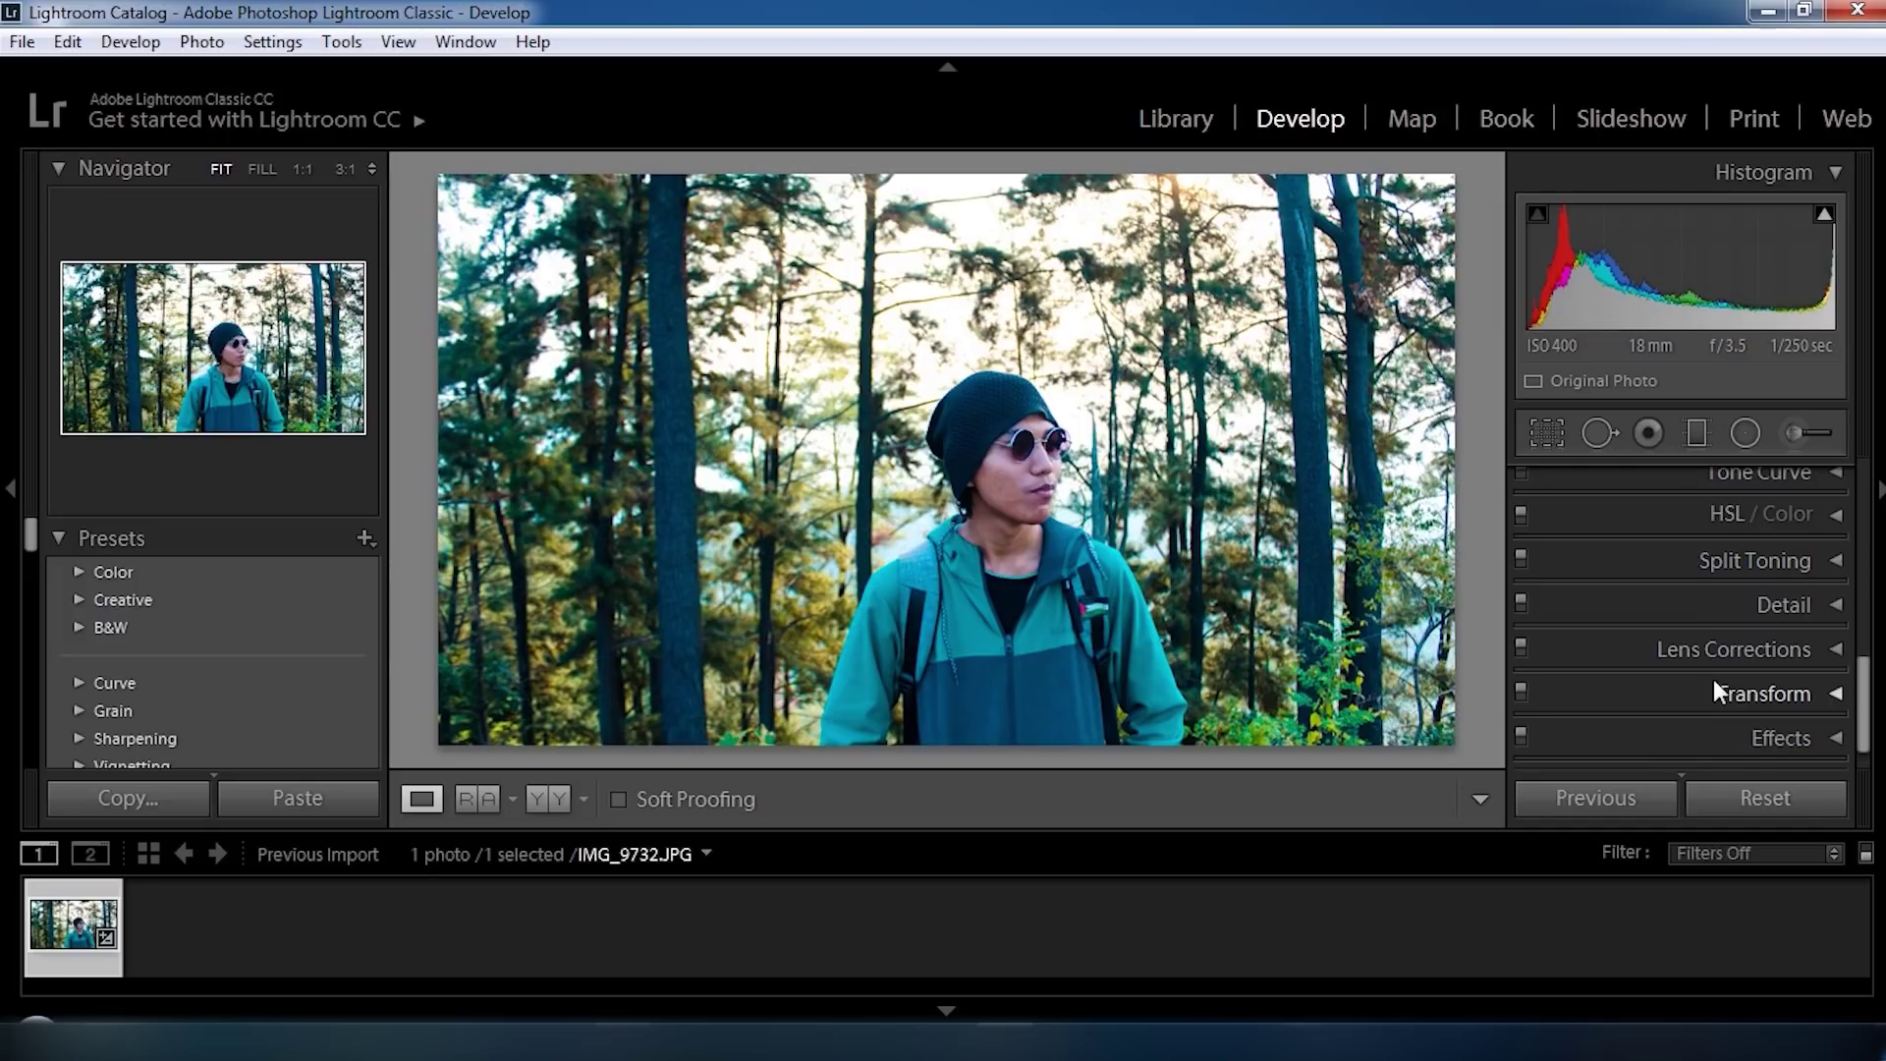
# Preview the vignette extremes, then set the Post-Crop Vignetting Amount to -20.
pyautogui.click(1814, 741)
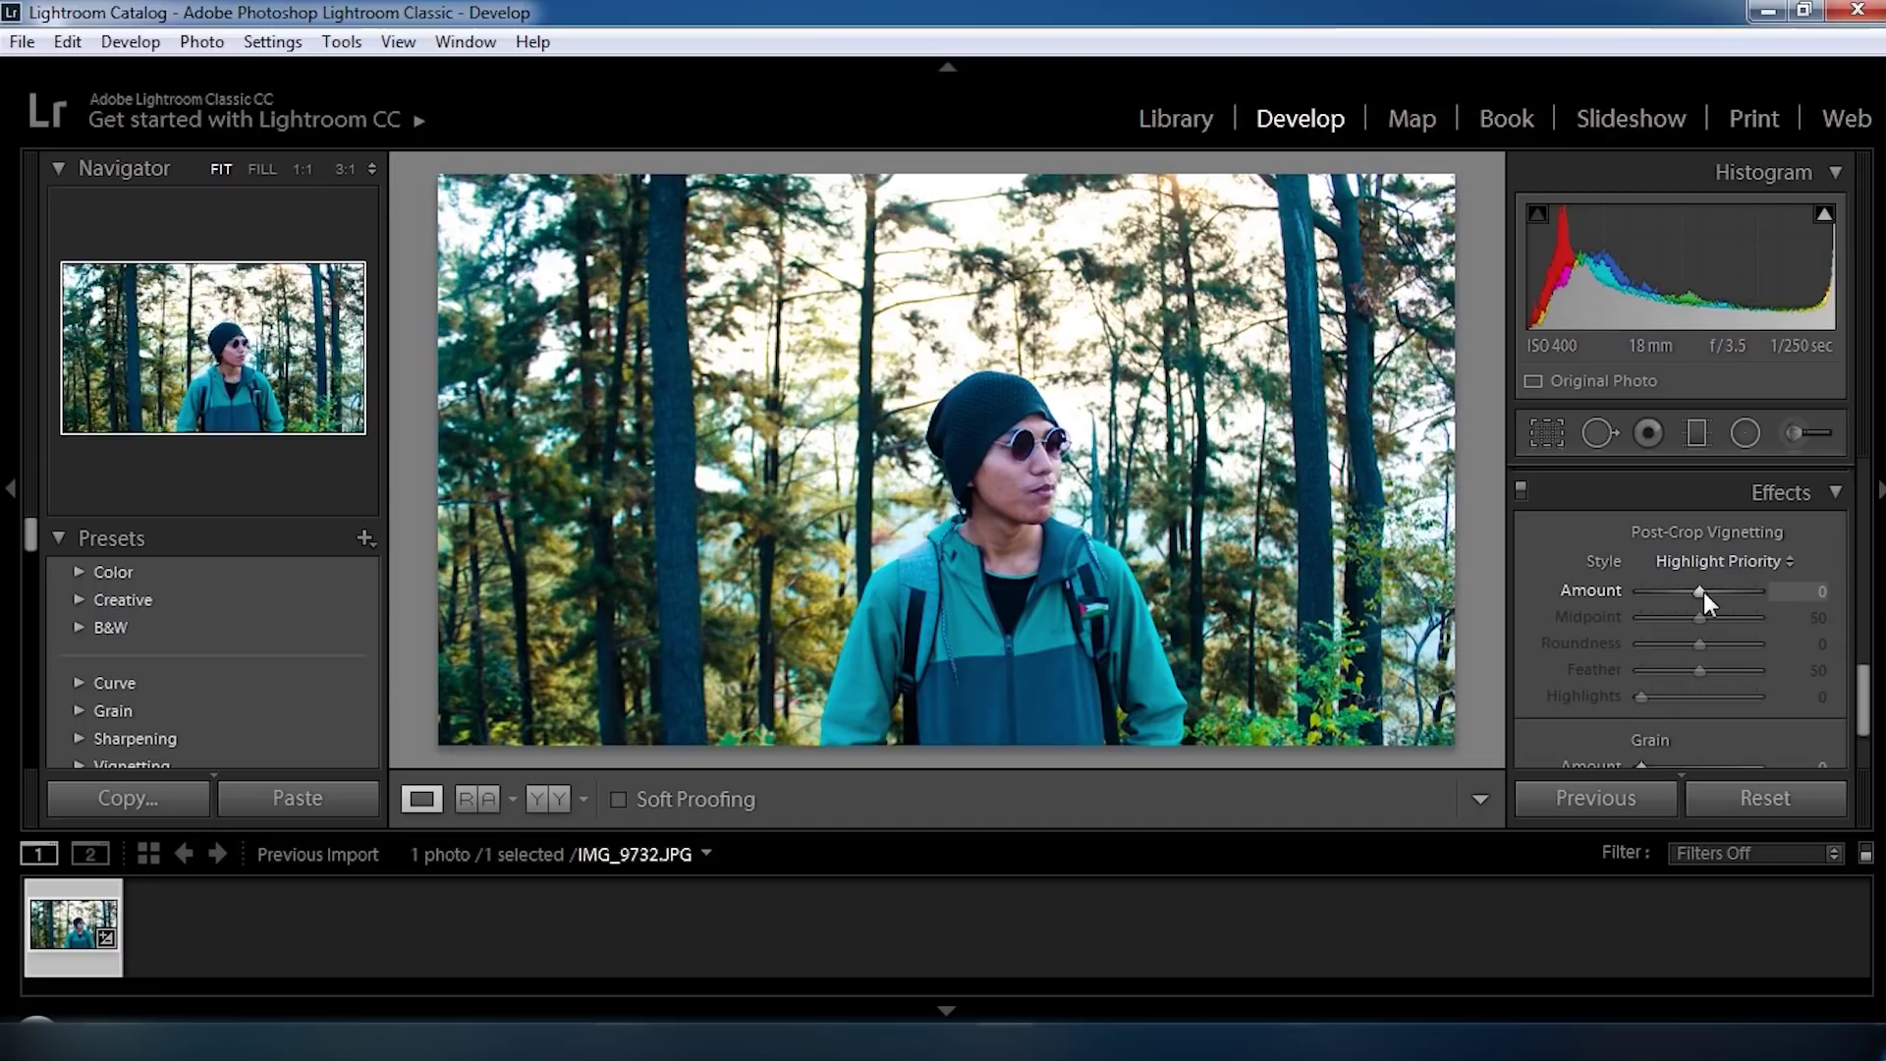
pyautogui.moveTo(1701, 587); pyautogui.dragTo(1682, 592)
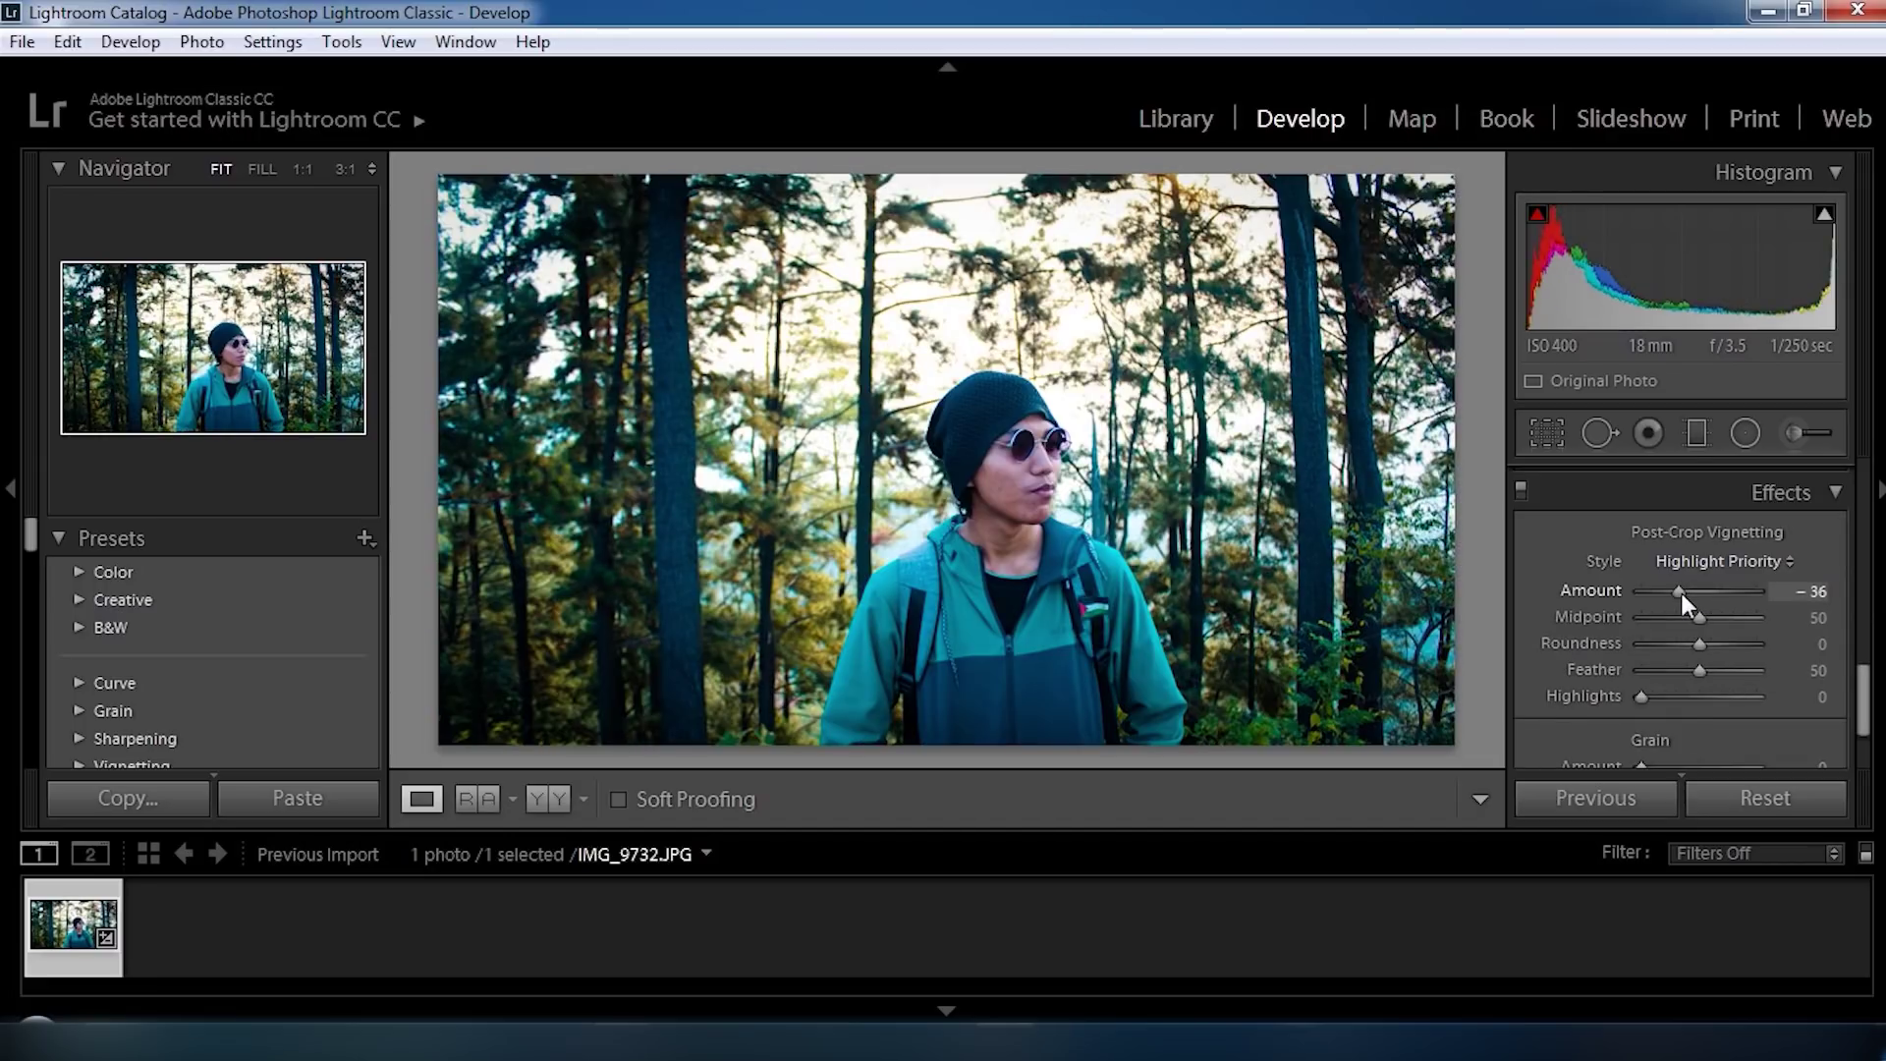
pyautogui.moveTo(1682, 593); pyautogui.dragTo(1613, 605)
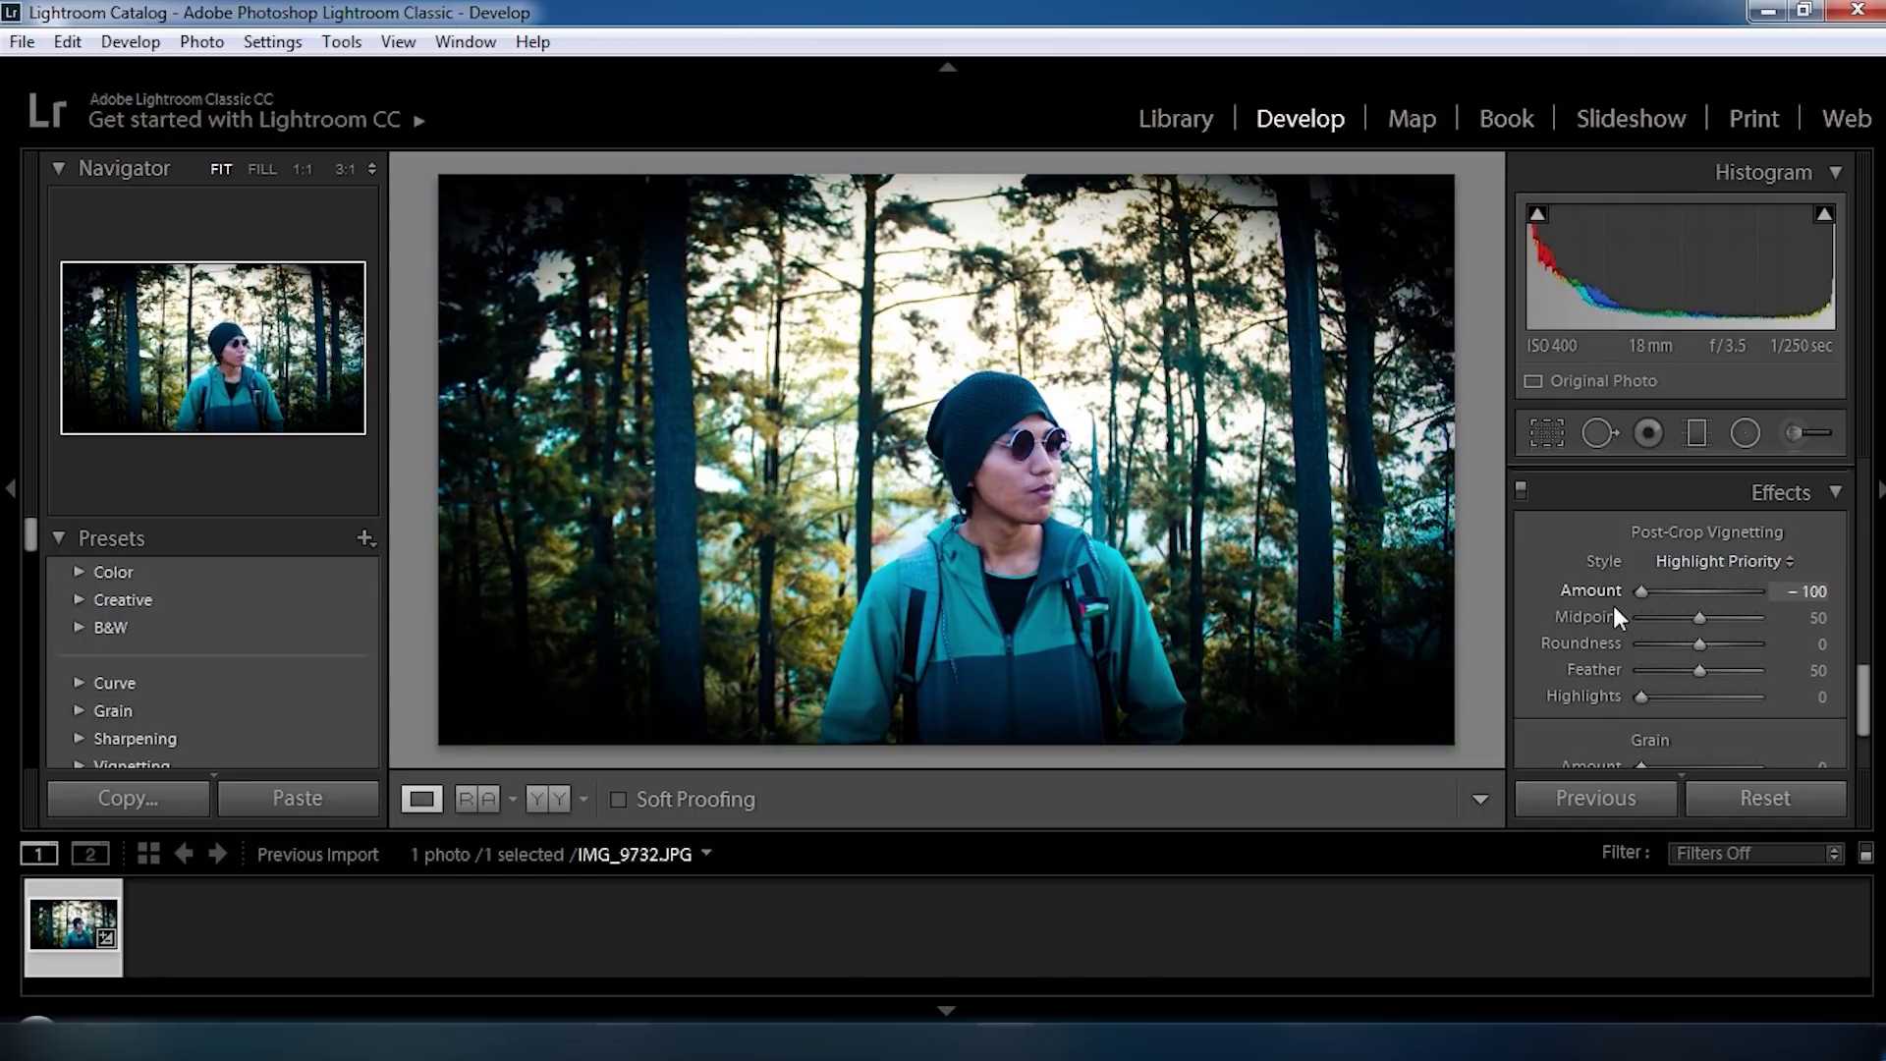
pyautogui.moveTo(1614, 605); pyautogui.dragTo(1841, 605)
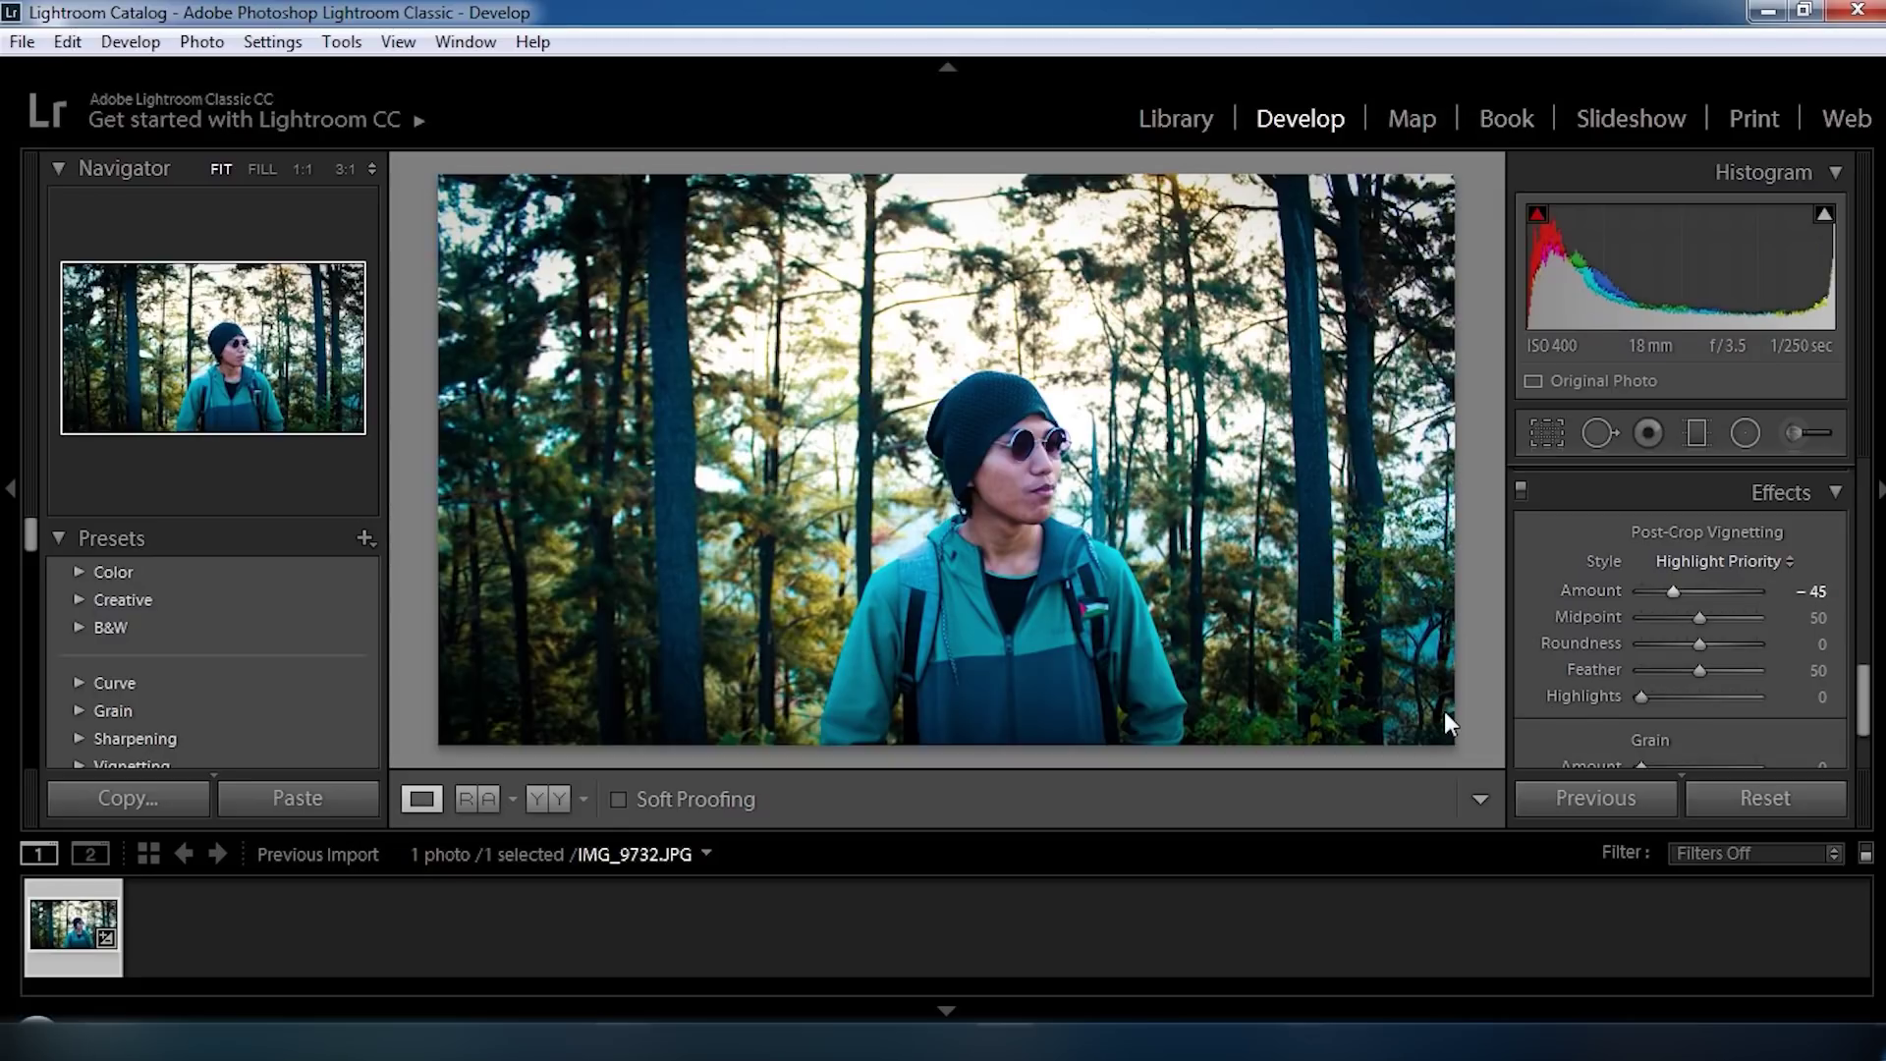
pyautogui.click(1810, 591)
pyautogui.press('BackSpace')
pyautogui.write('-20')
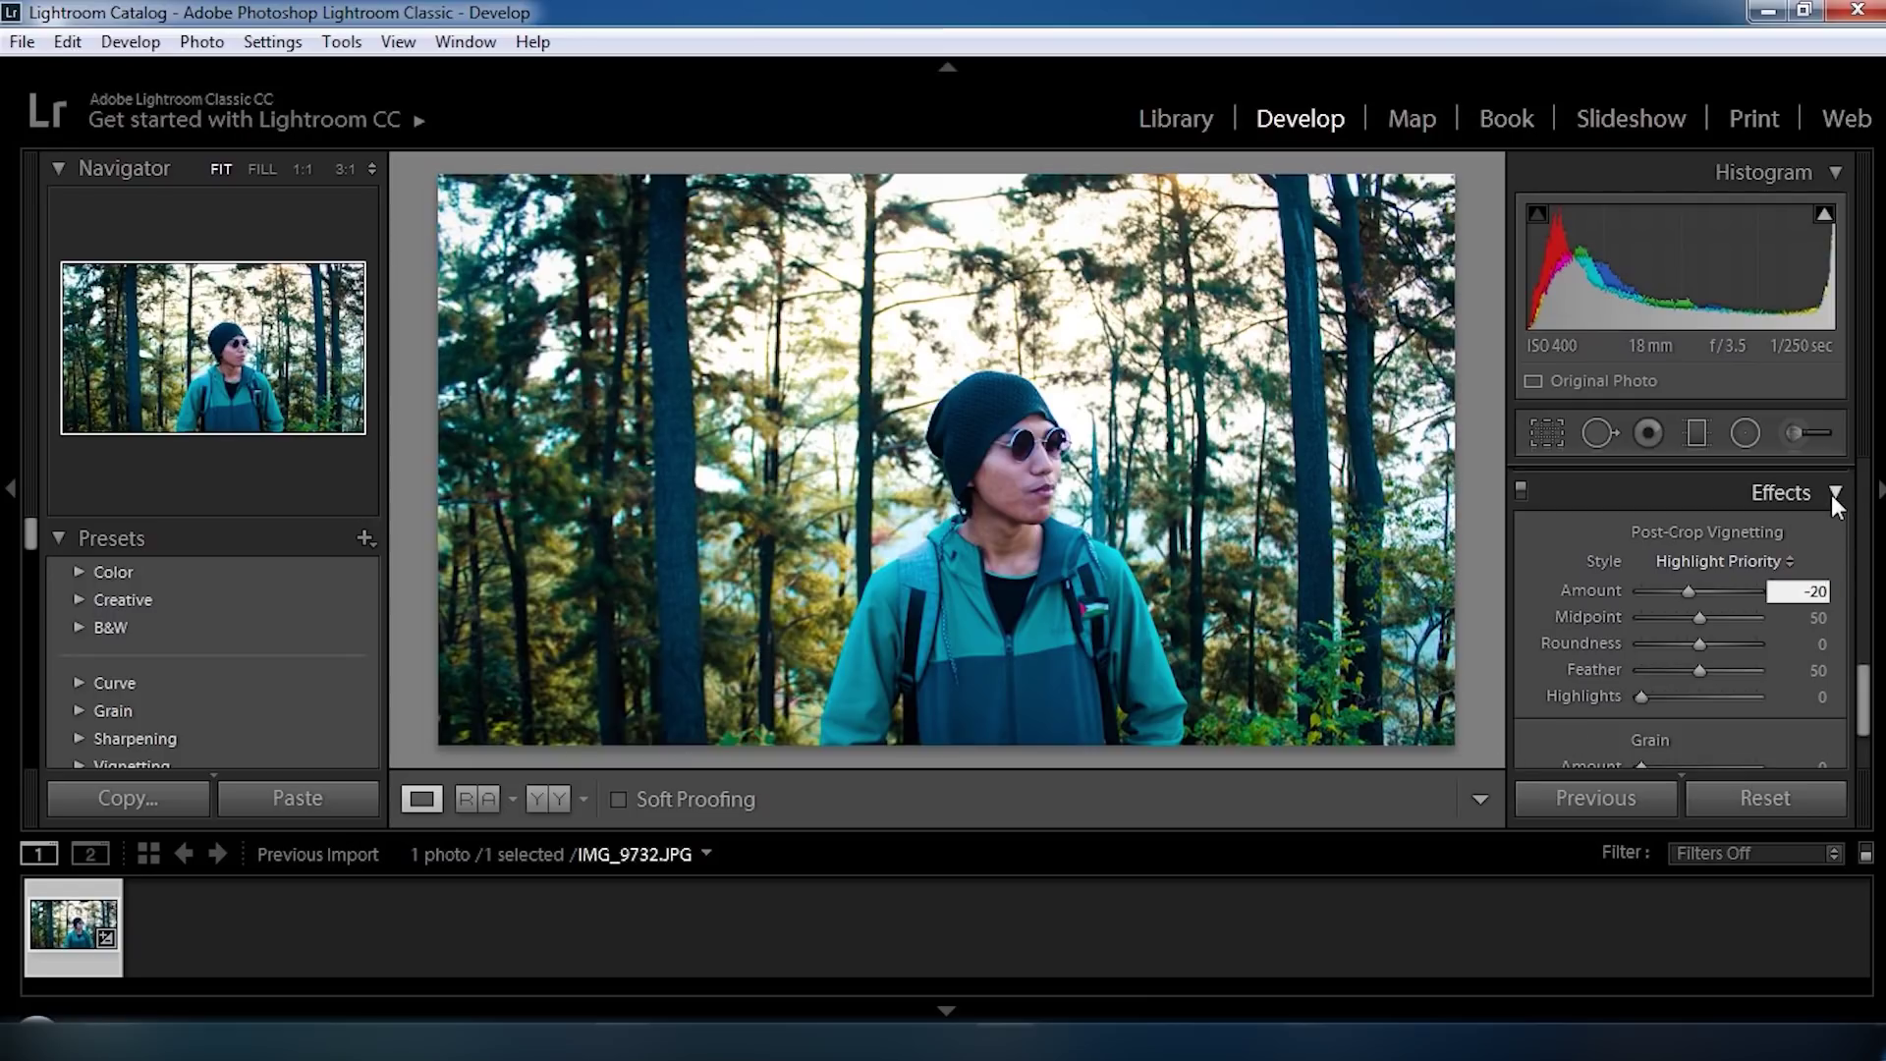
pyautogui.scroll(10, 1827, 506)
pyautogui.scroll(3, 1849, 516)
pyautogui.scroll(2, 1847, 501)
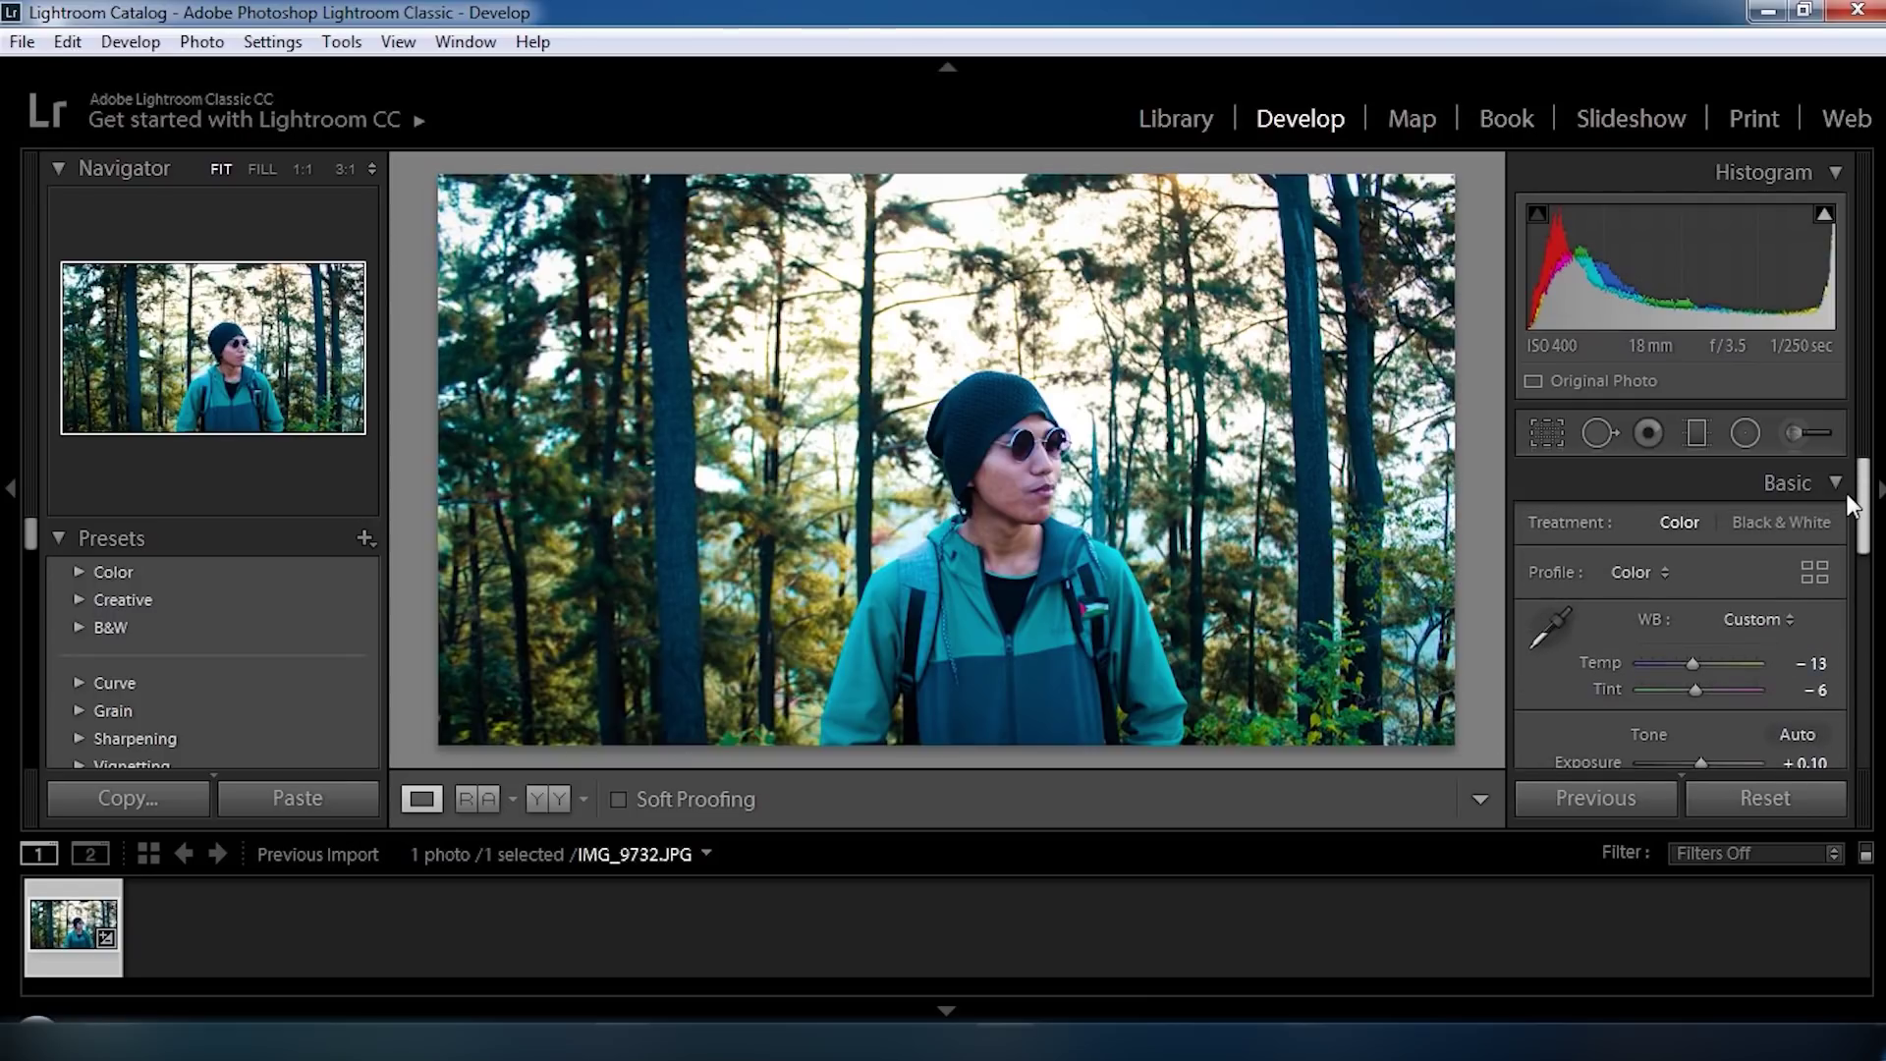
# Draw a graduated filter across the top of the photo and set its Temp to 20.
pyautogui.click(1837, 483)
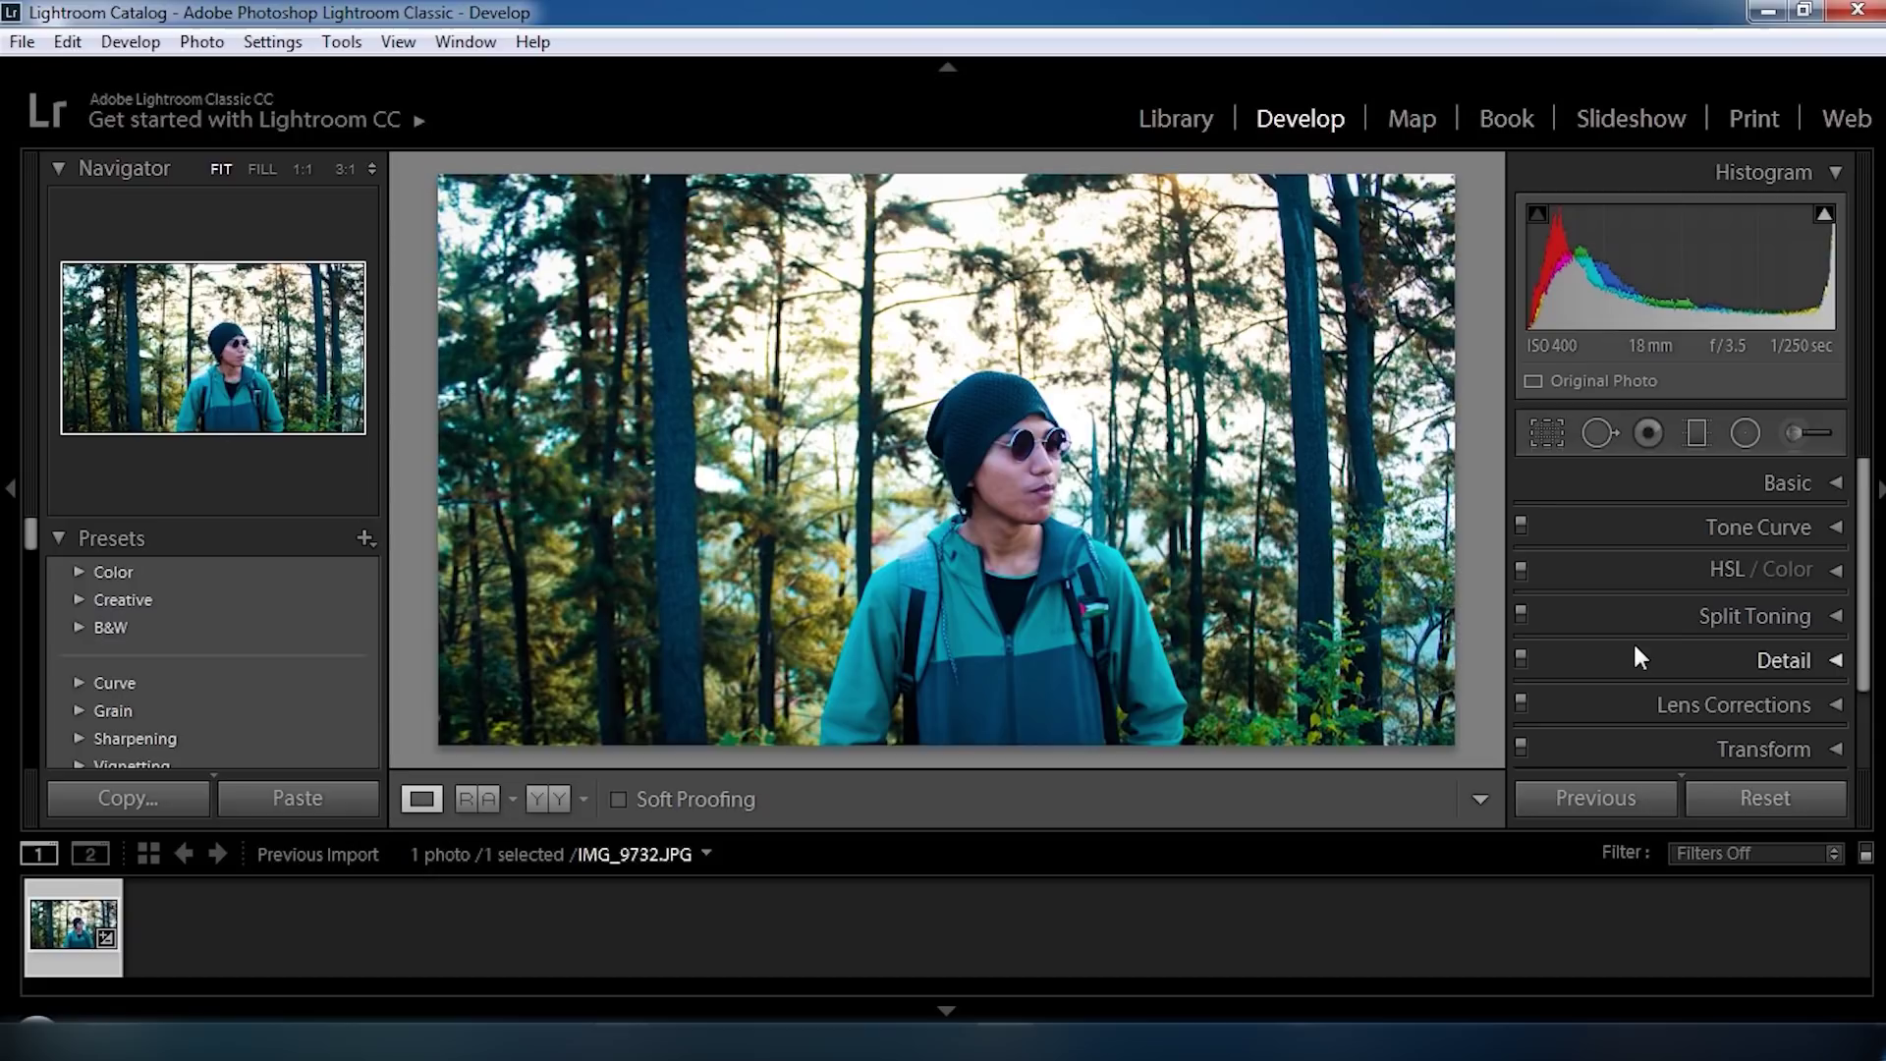
pyautogui.click(1695, 432)
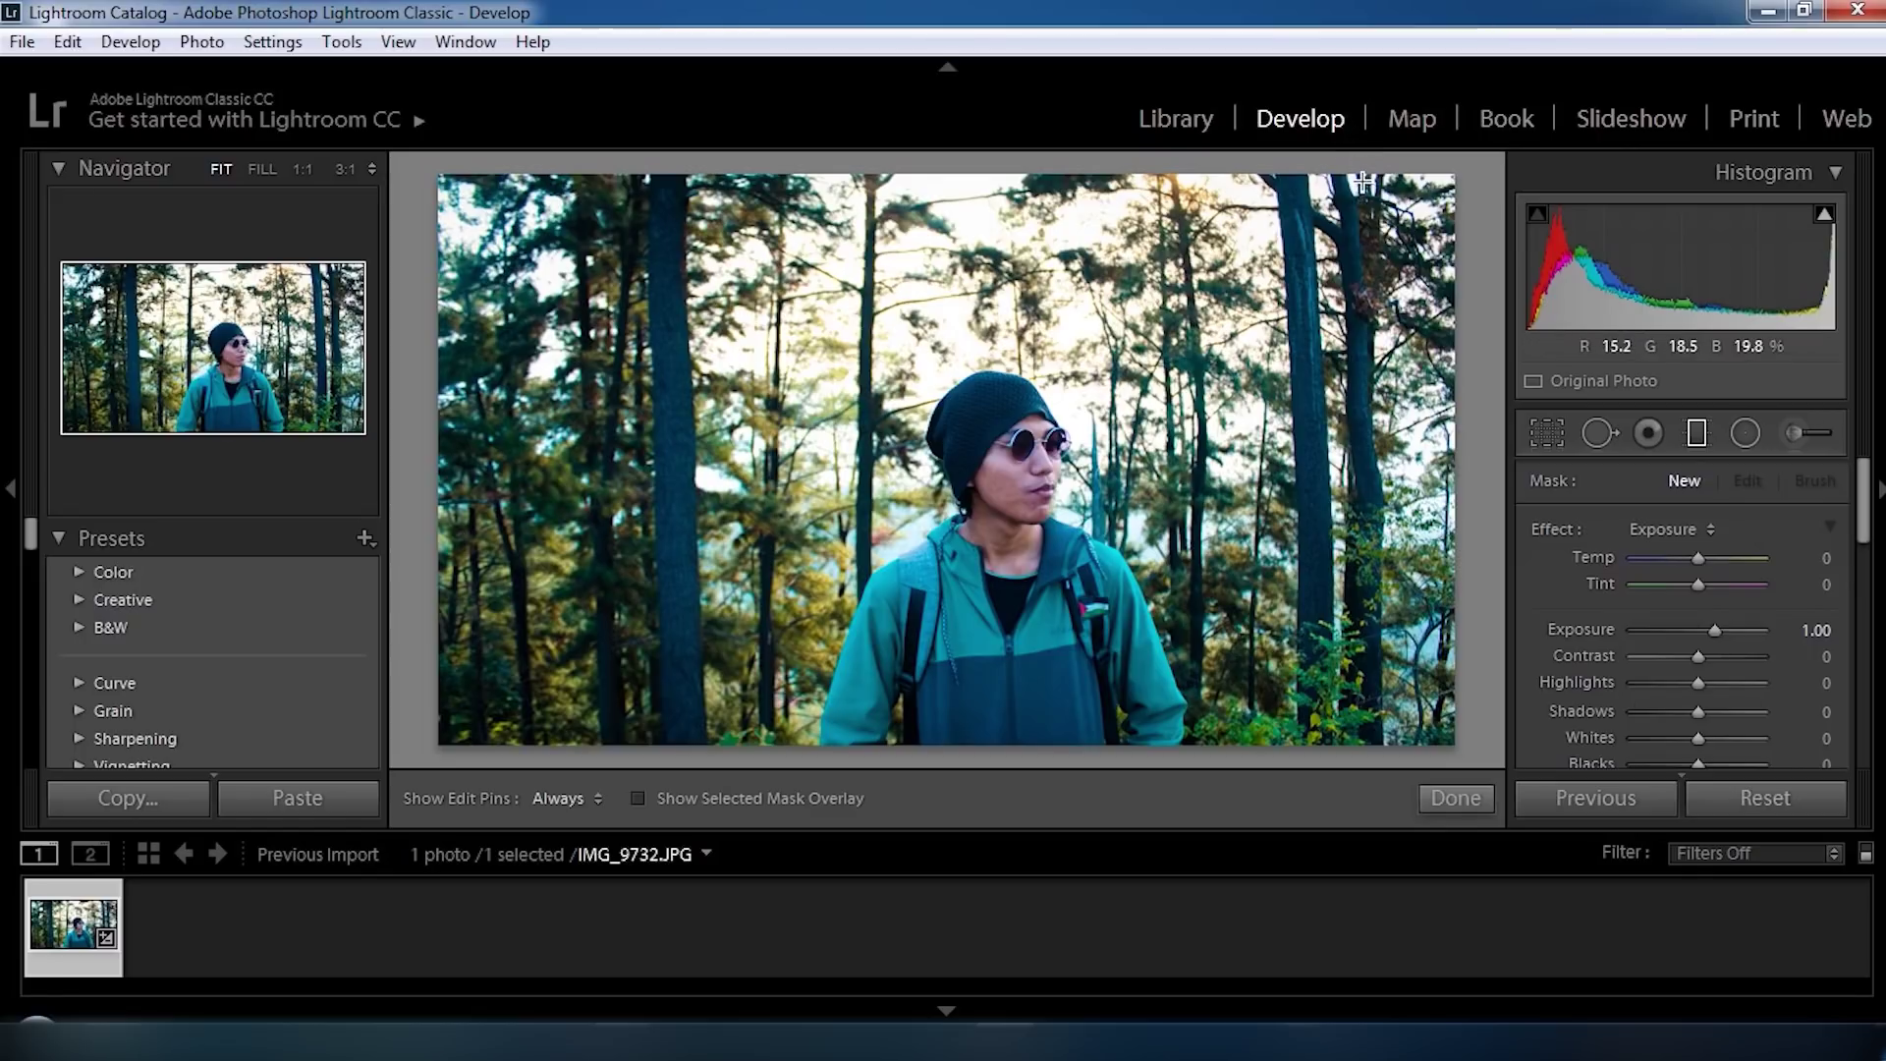
pyautogui.moveTo(1363, 180)
pyautogui.mouseDown()
pyautogui.moveTo(1317, 293)
pyautogui.moveTo(1339, 357)
pyautogui.moveTo(1328, 337)
pyautogui.mouseUp()
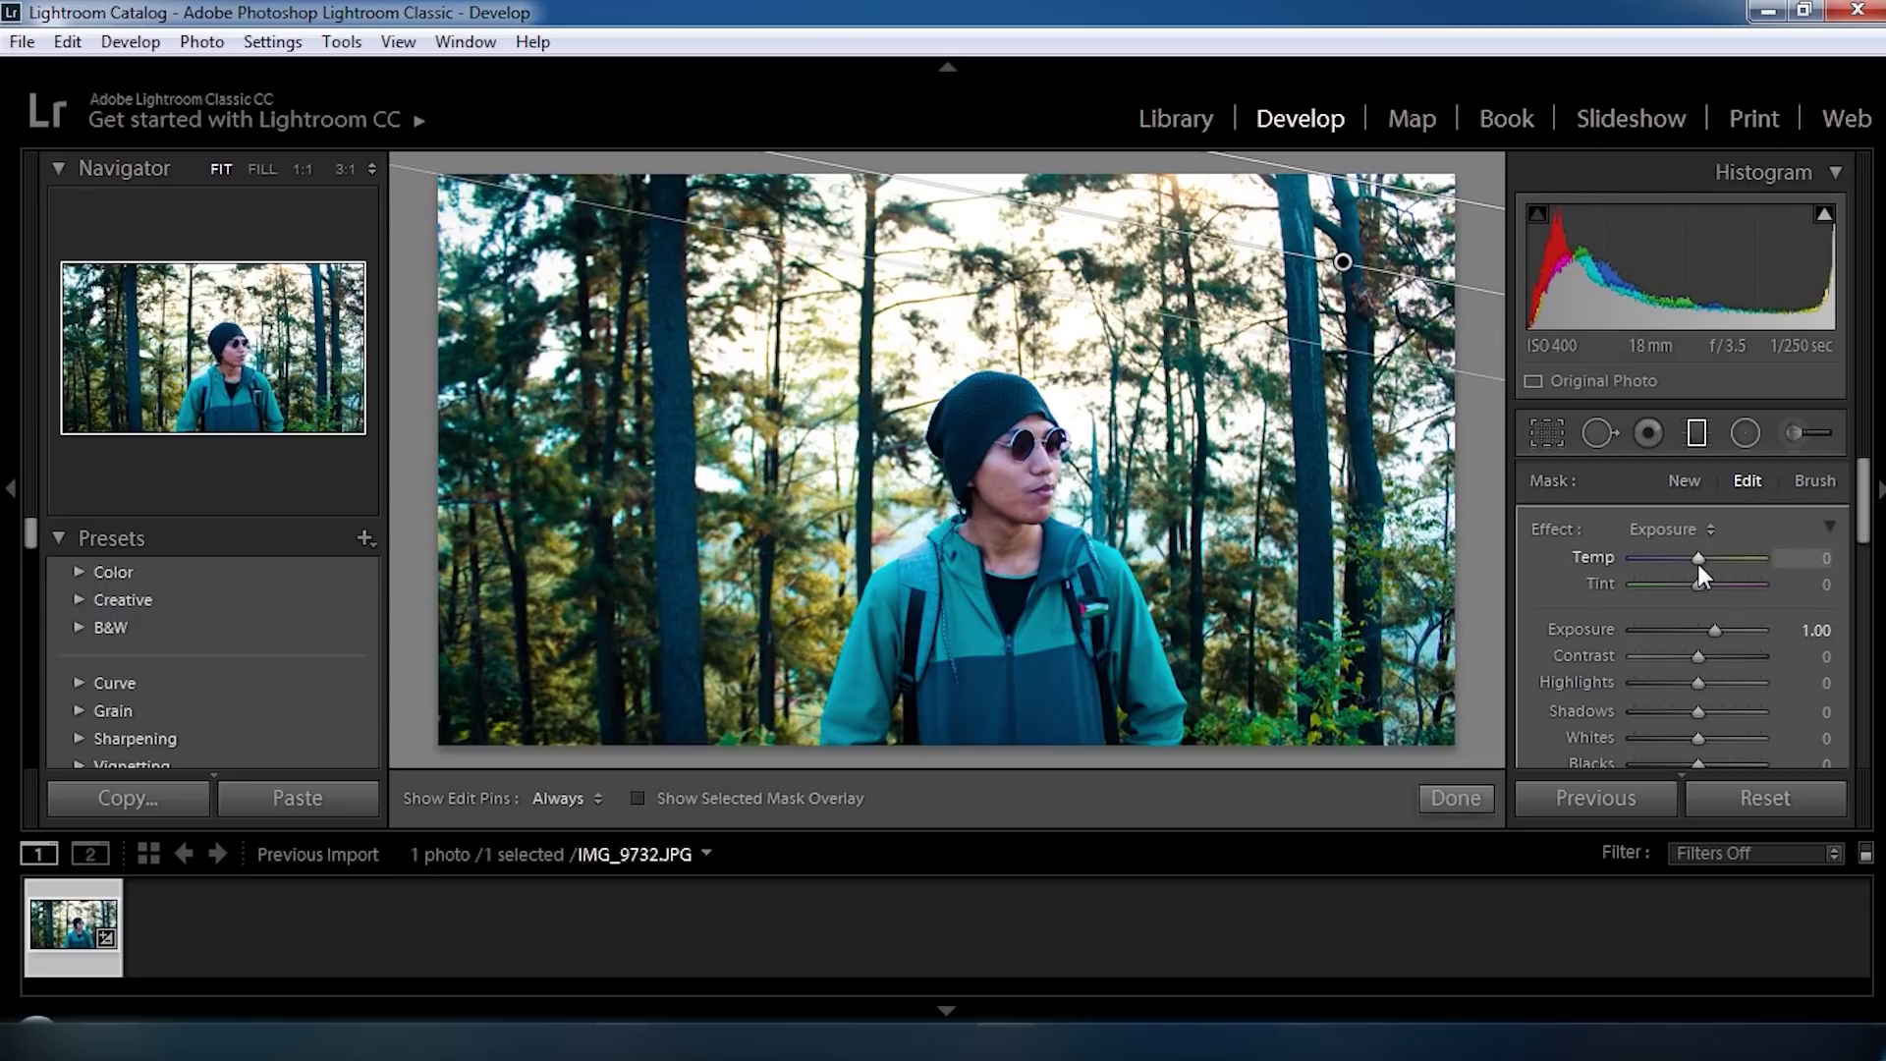
pyautogui.moveTo(1698, 560); pyautogui.dragTo(1709, 560)
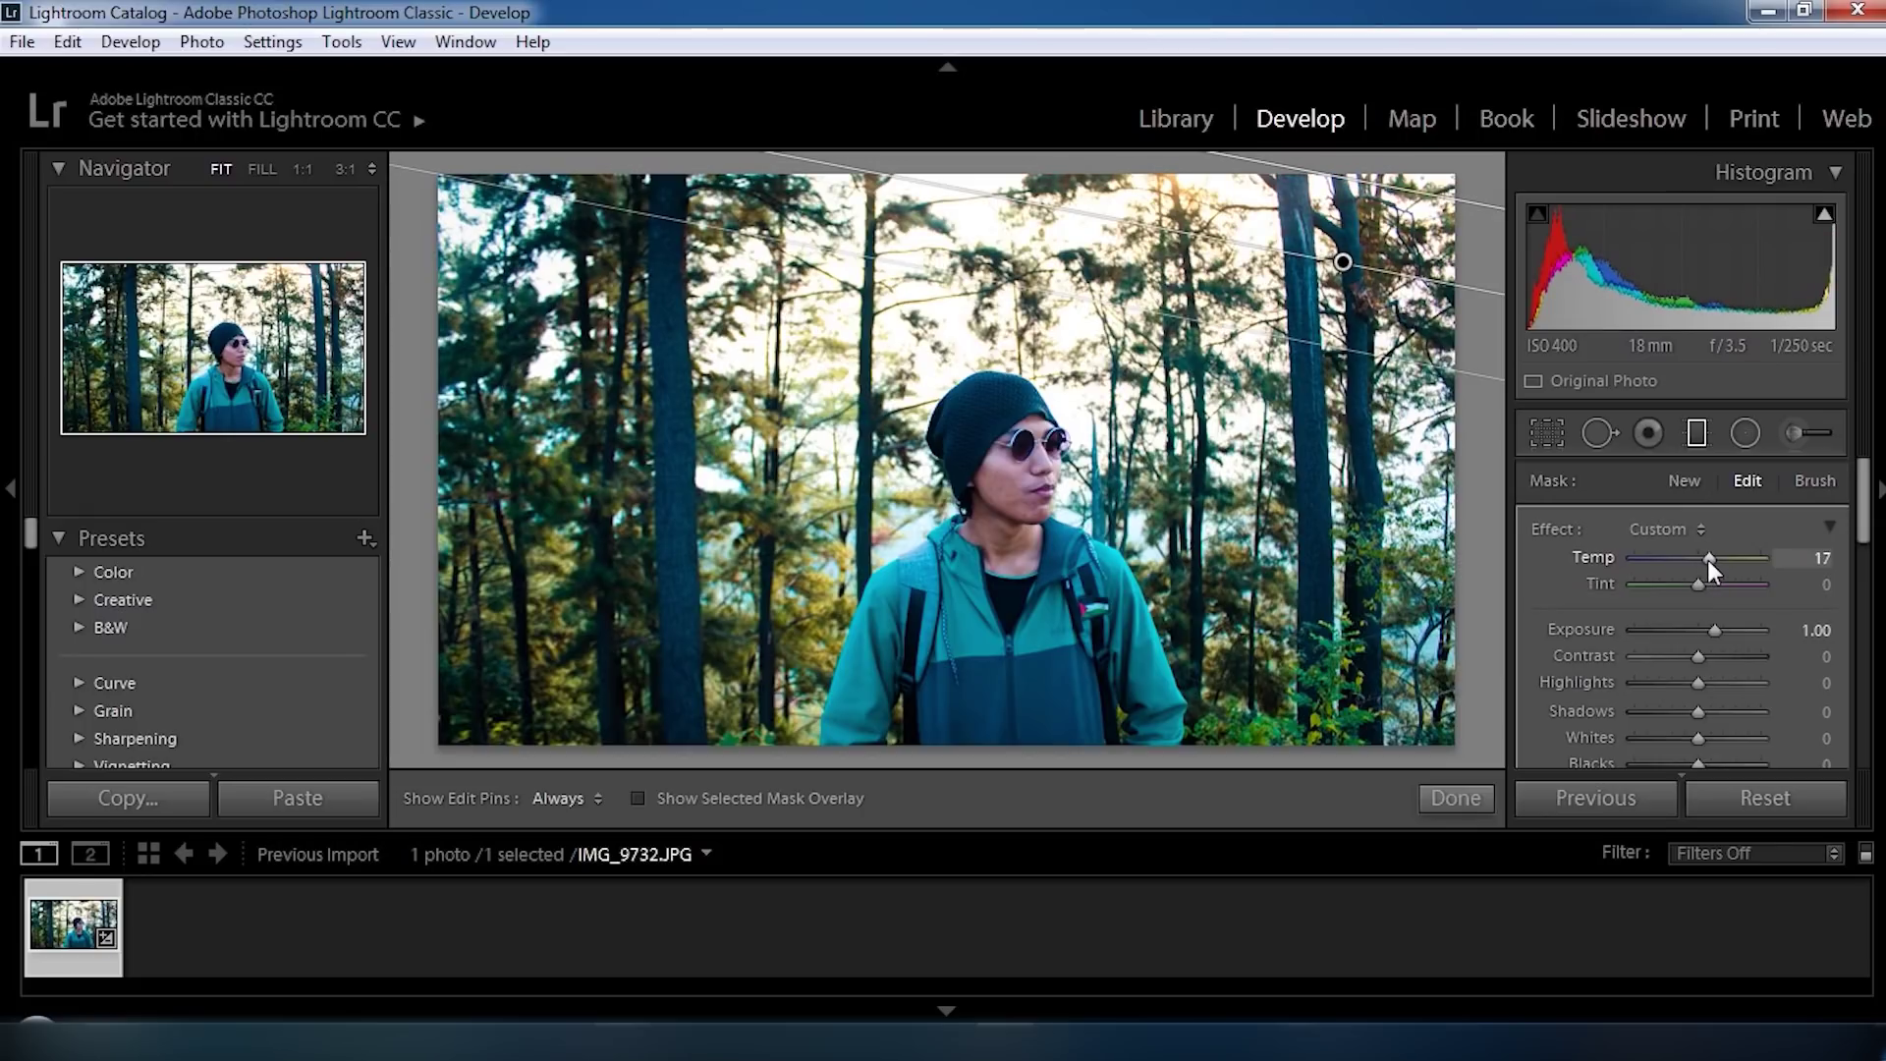
pyautogui.click(1808, 558)
pyautogui.write('20')
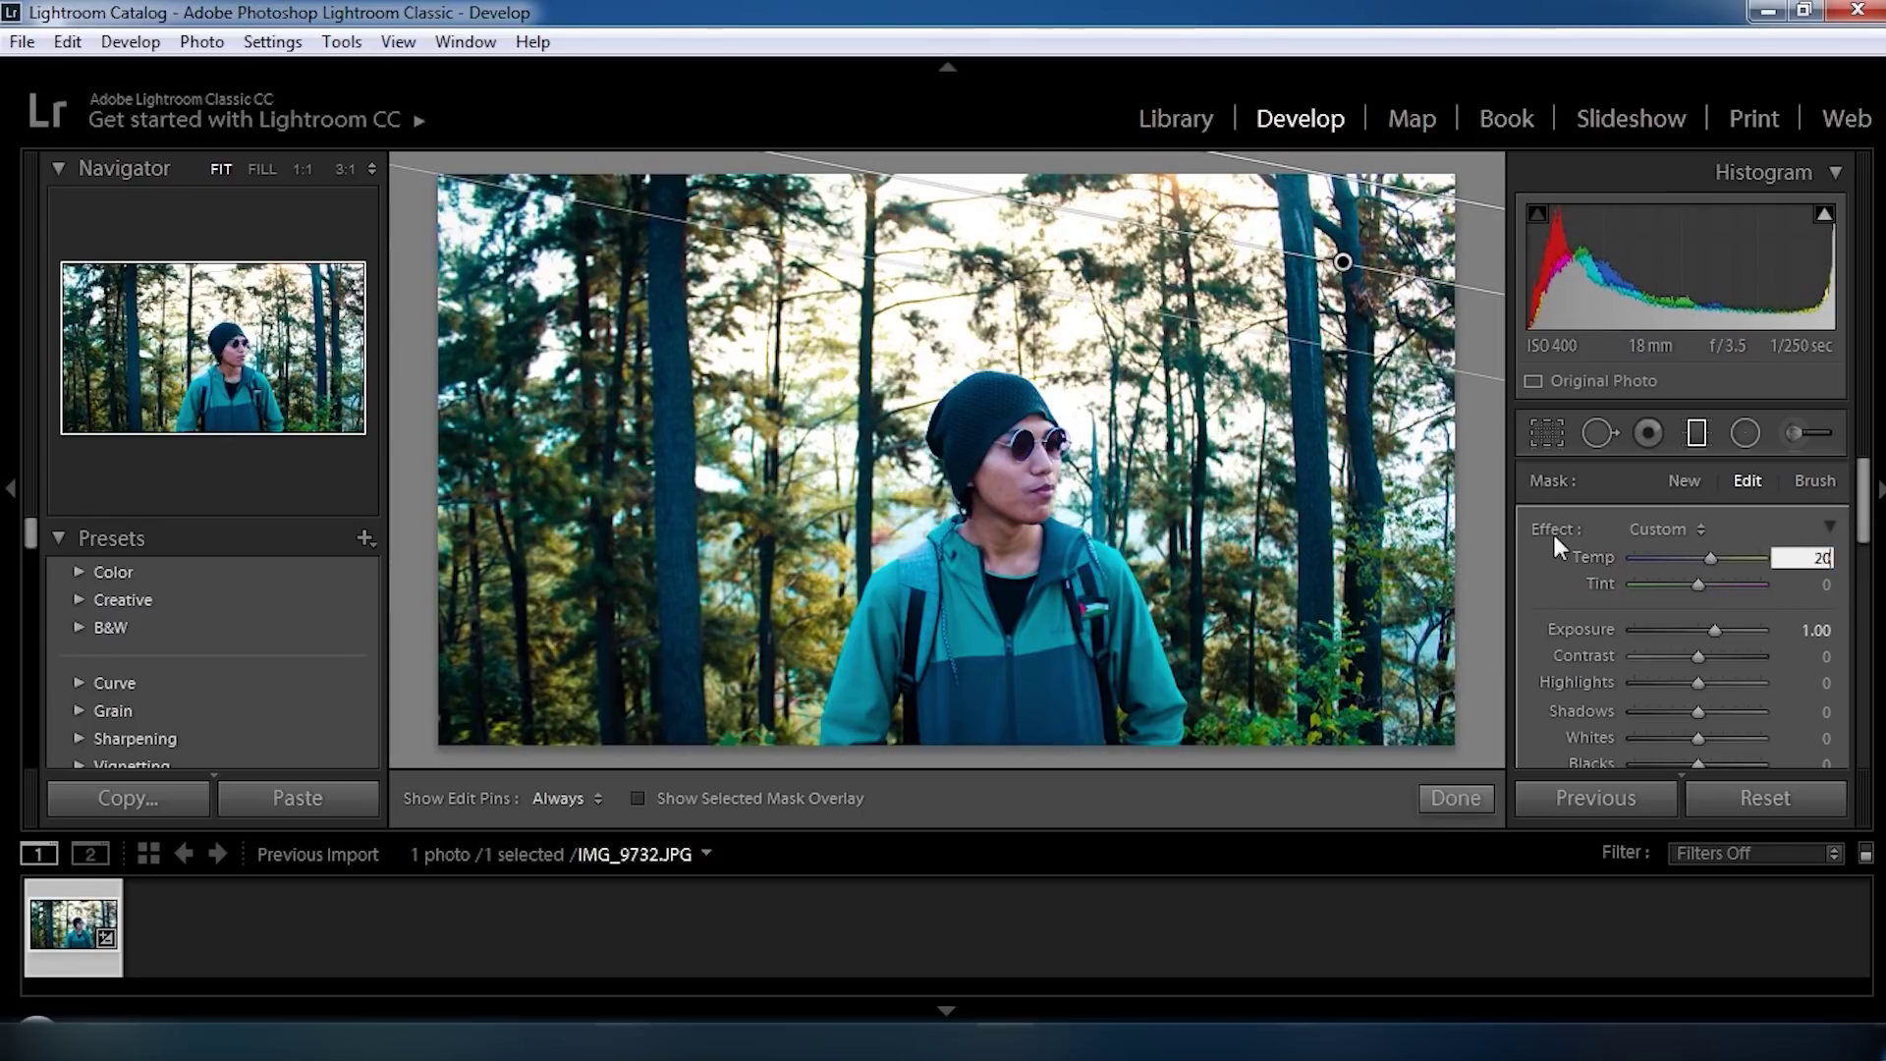
# Set the filter's Tint to -45, rotate it nearly horizontal, and finish with Done.
pyautogui.moveTo(1748, 586)
pyautogui.mouseDown()
pyautogui.moveTo(1637, 571)
pyautogui.moveTo(1790, 593)
pyautogui.mouseUp()
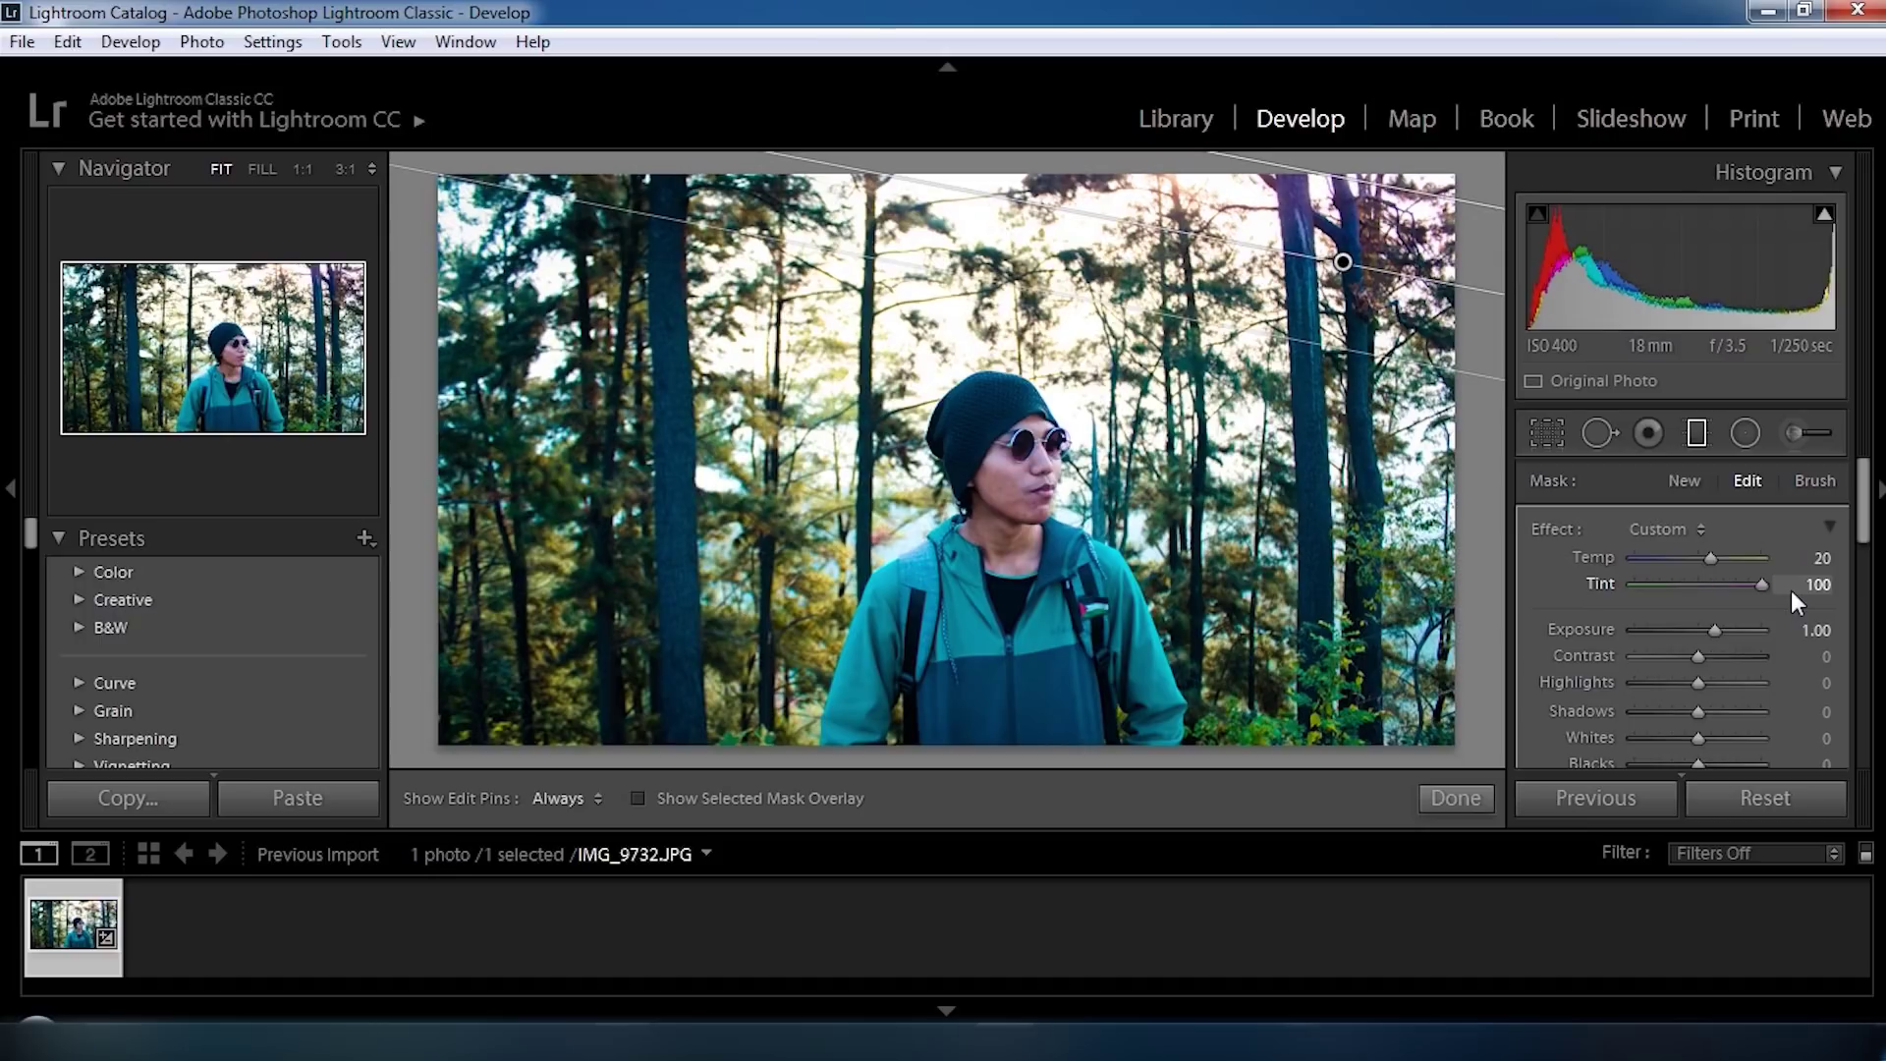
pyautogui.moveTo(1694, 587)
pyautogui.mouseDown()
pyautogui.moveTo(1619, 595)
pyautogui.moveTo(1696, 587)
pyautogui.mouseUp()
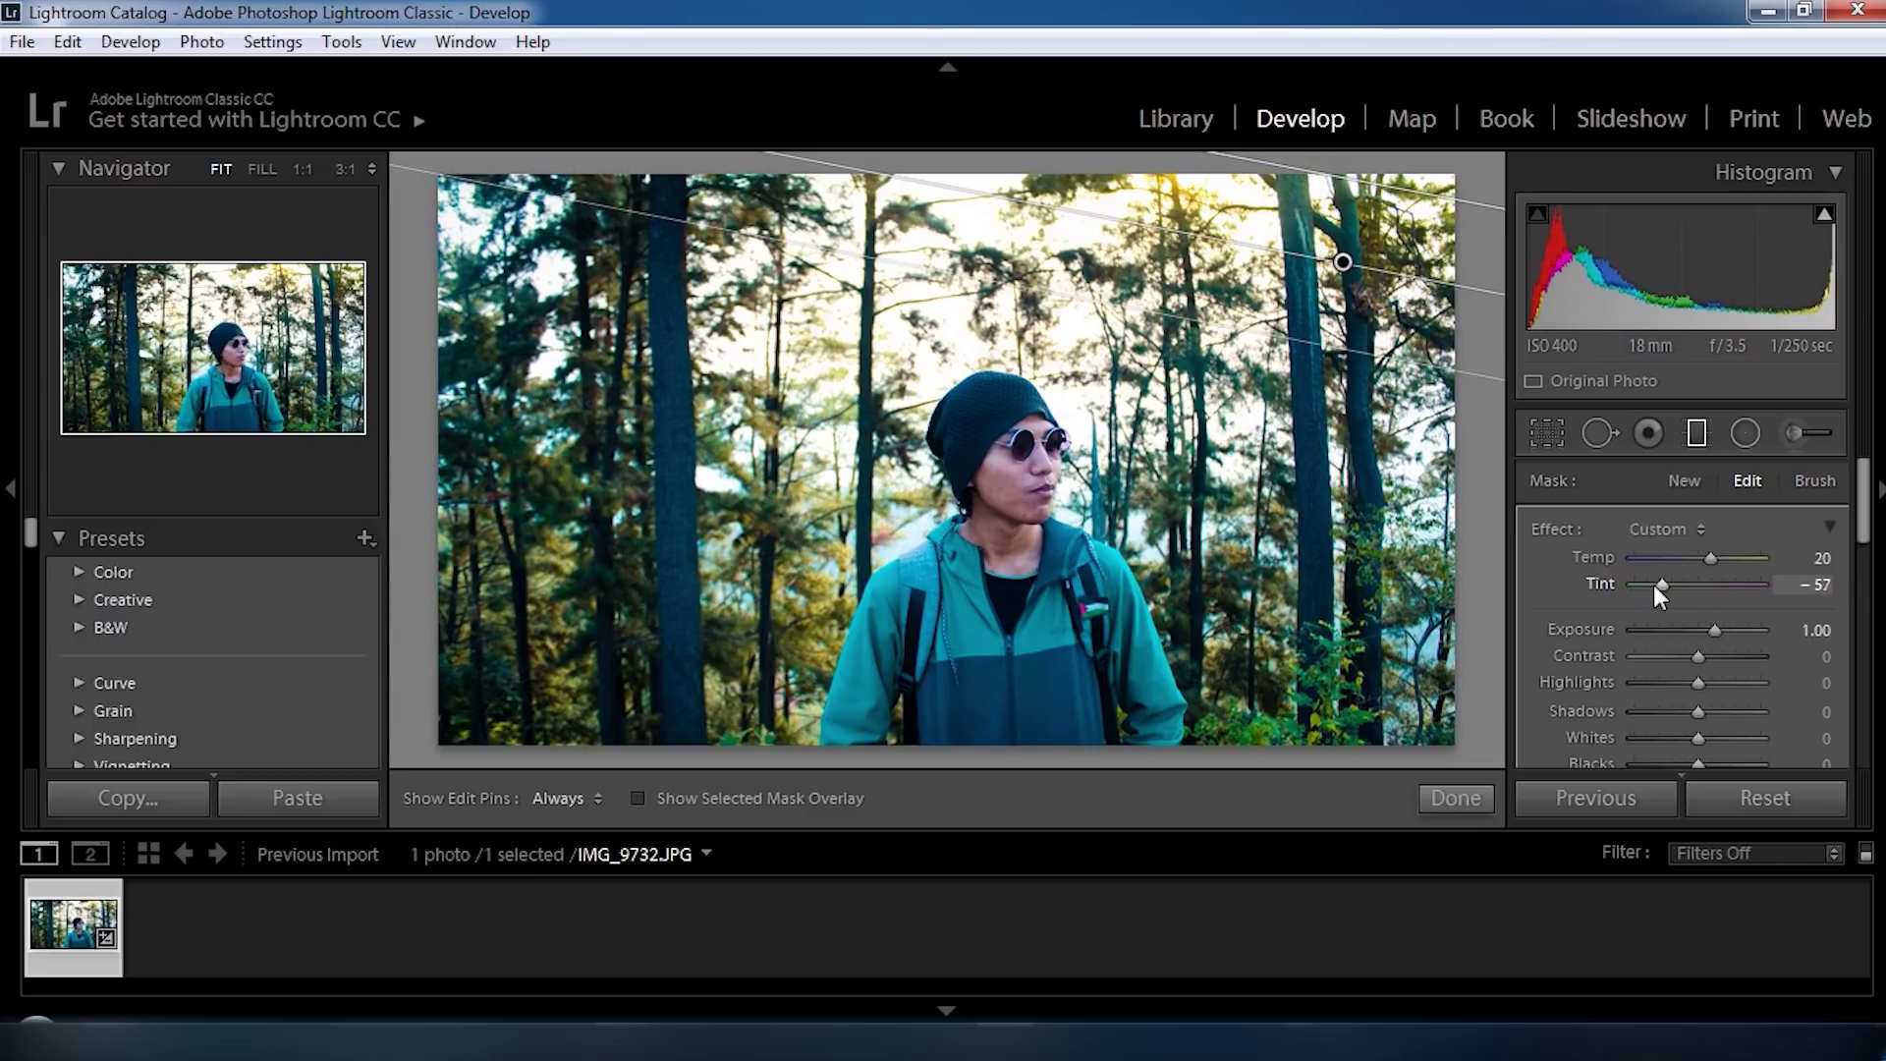
pyautogui.click(1802, 585)
pyautogui.press('BackSpace')
pyautogui.write('-45')
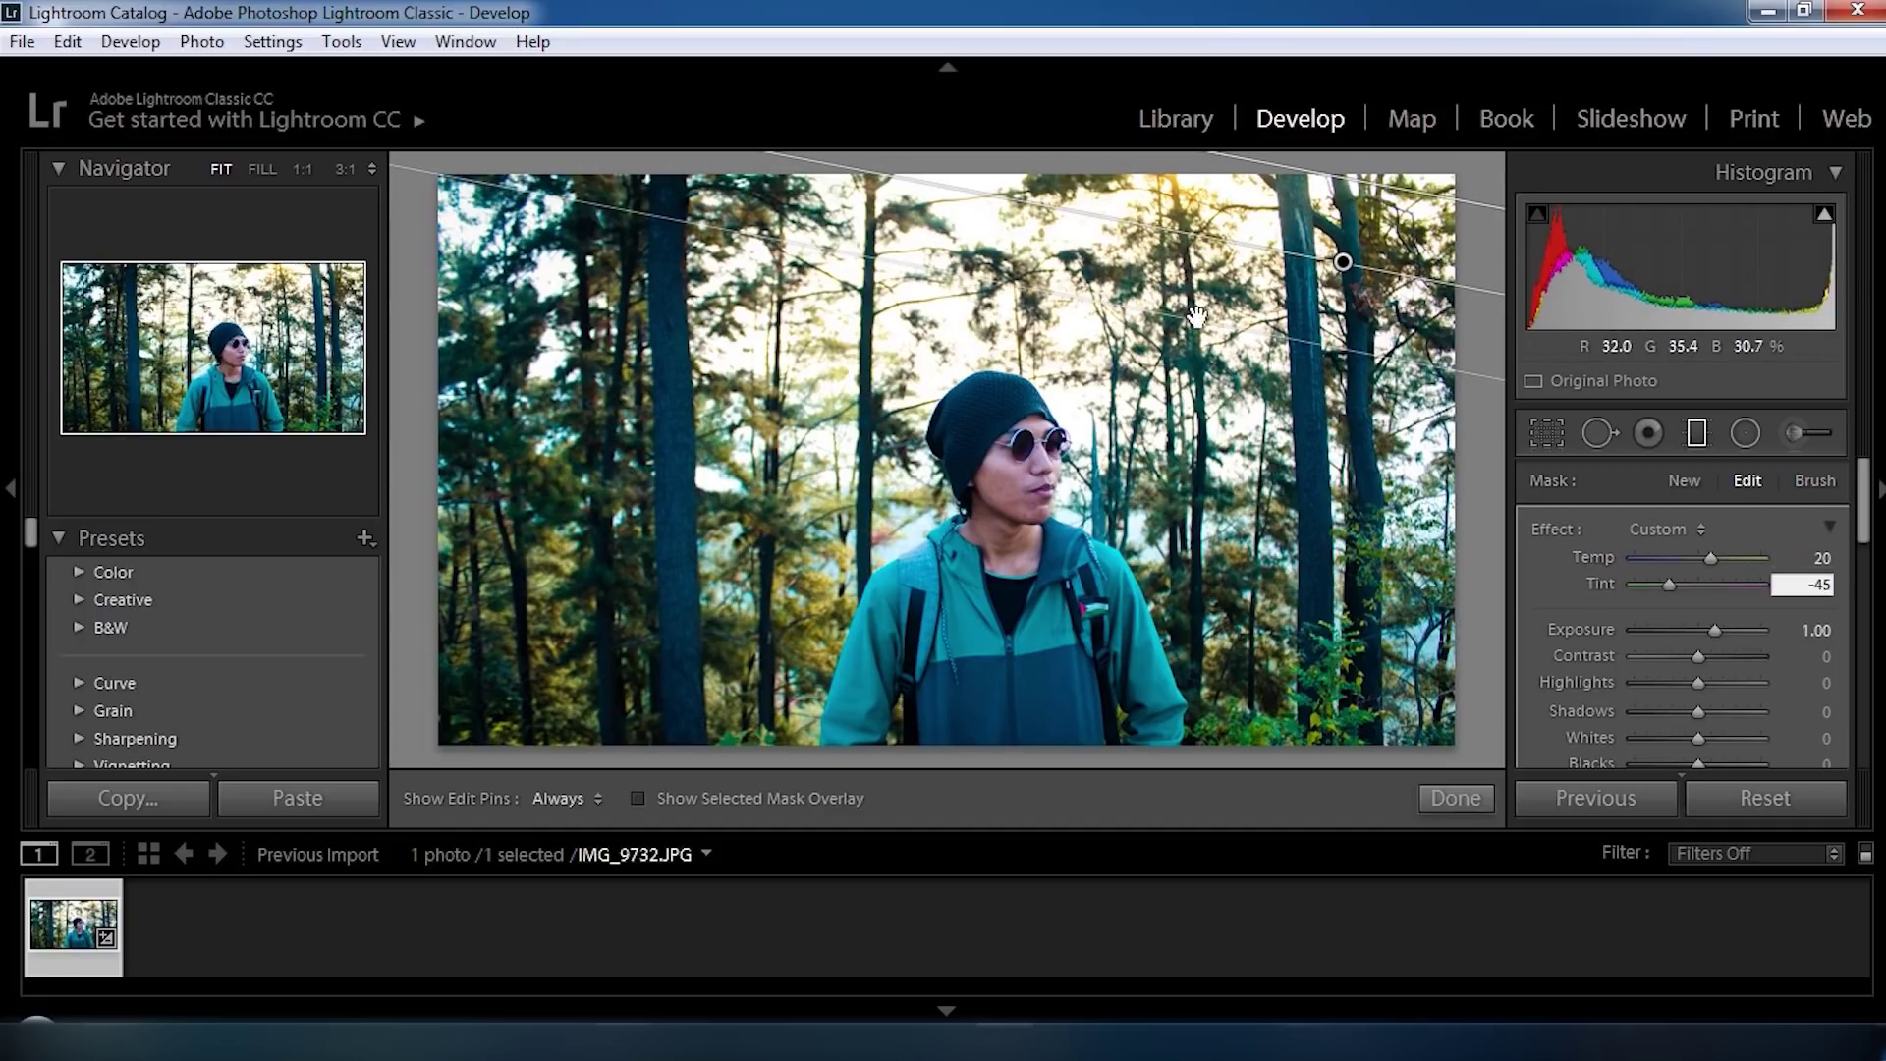
pyautogui.press('Return')
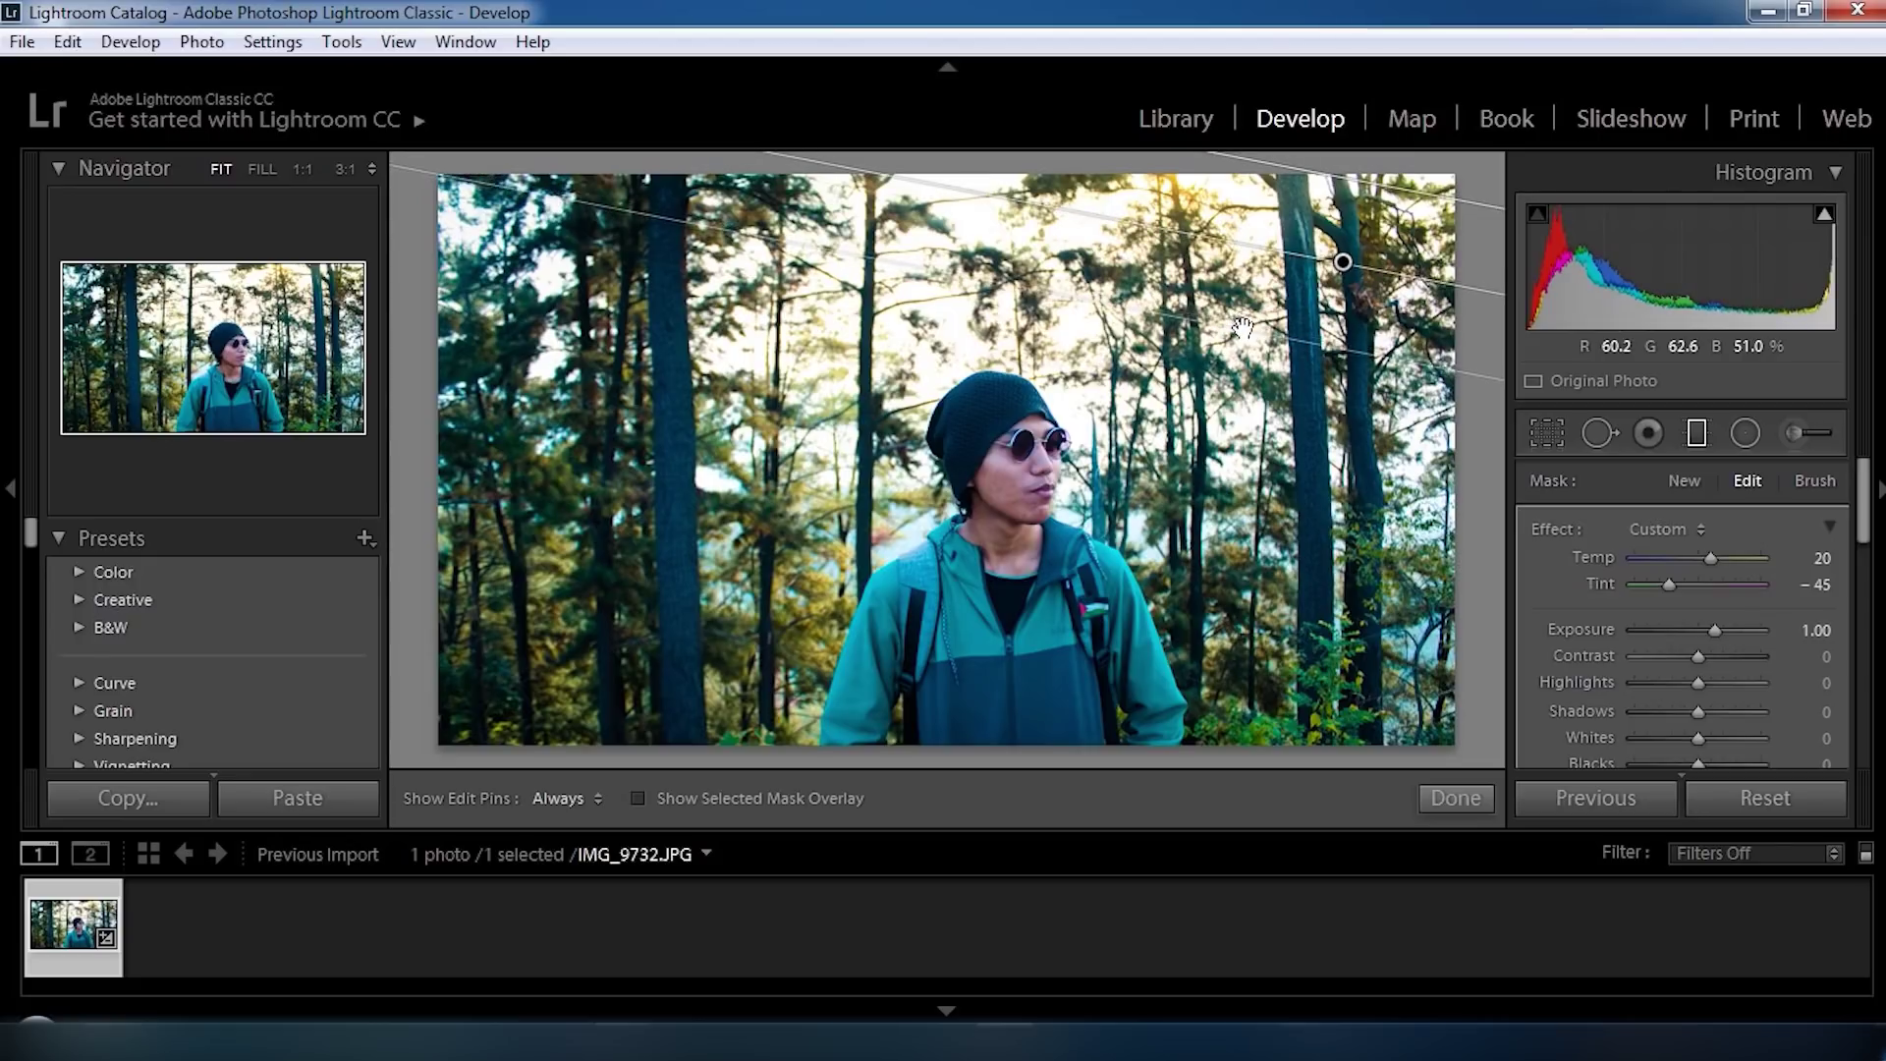
pyautogui.moveTo(1130, 217)
pyautogui.mouseDown()
pyautogui.moveTo(1101, 267)
pyautogui.moveTo(1098, 246)
pyautogui.mouseUp()
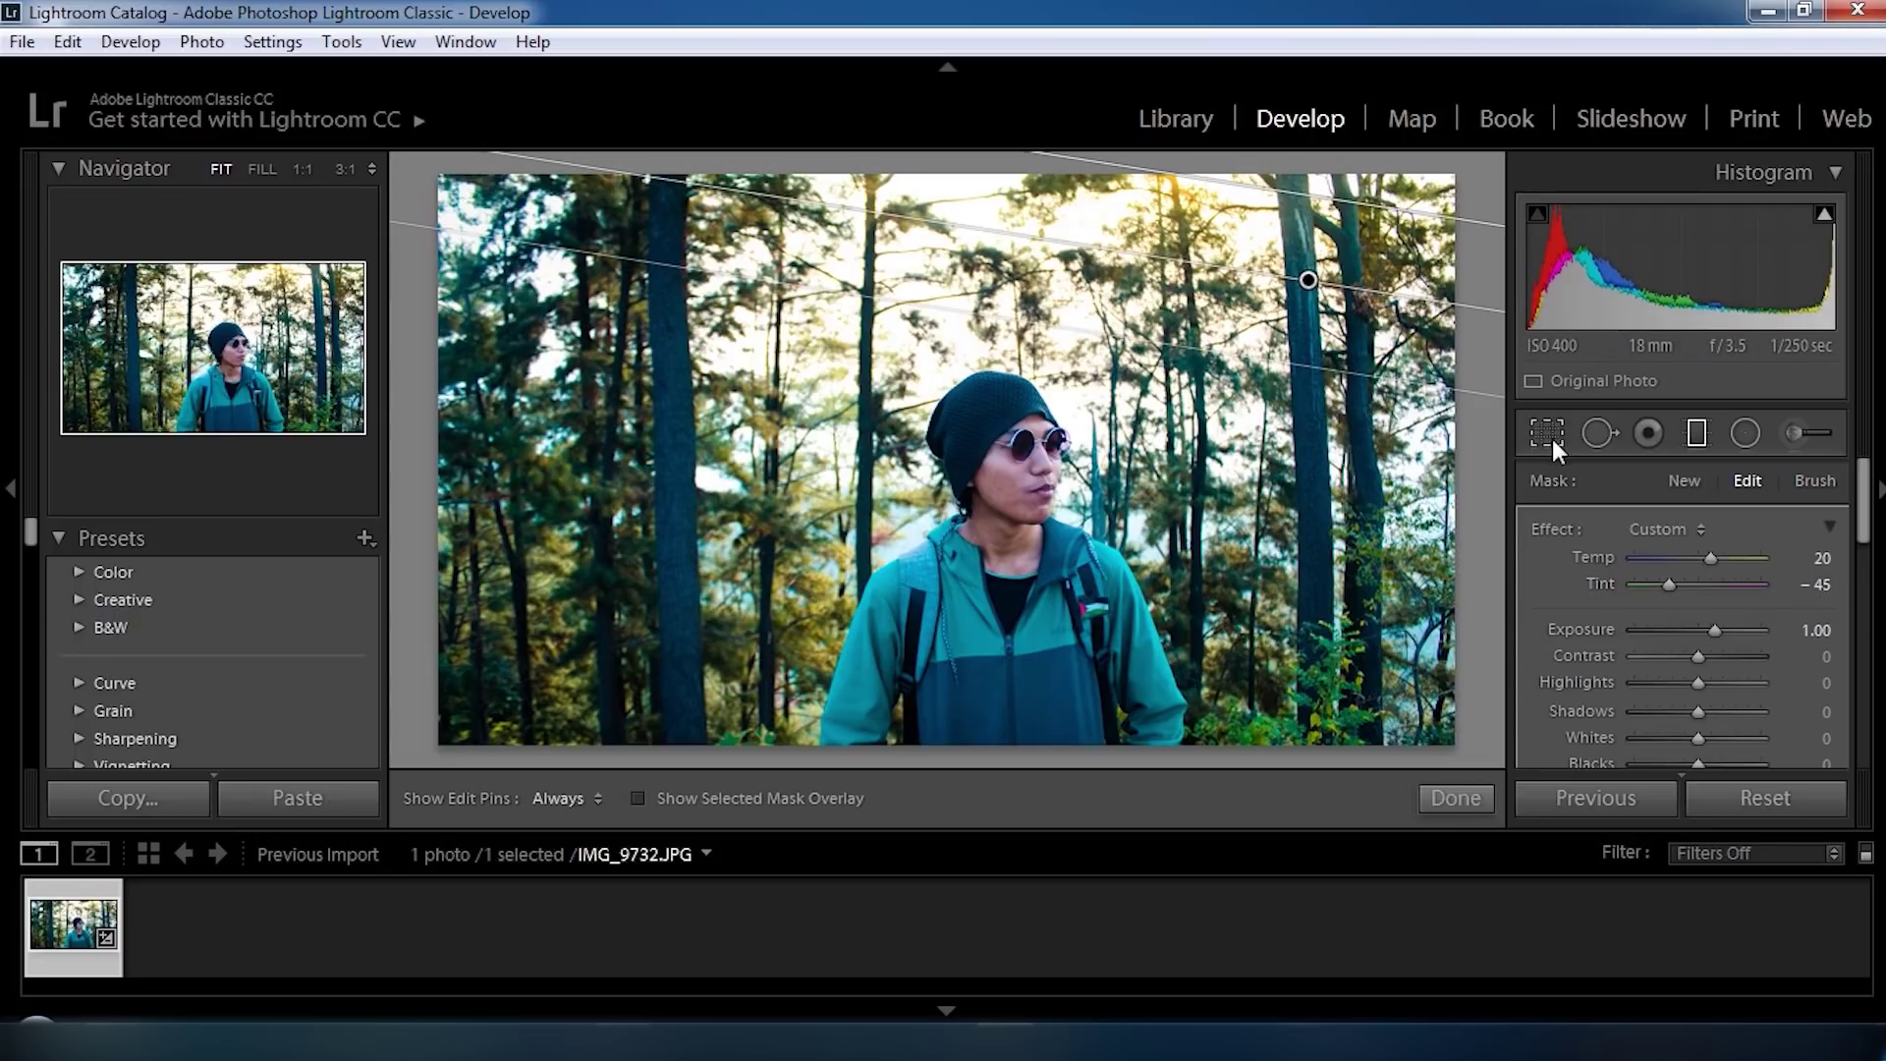
pyautogui.click(1460, 798)
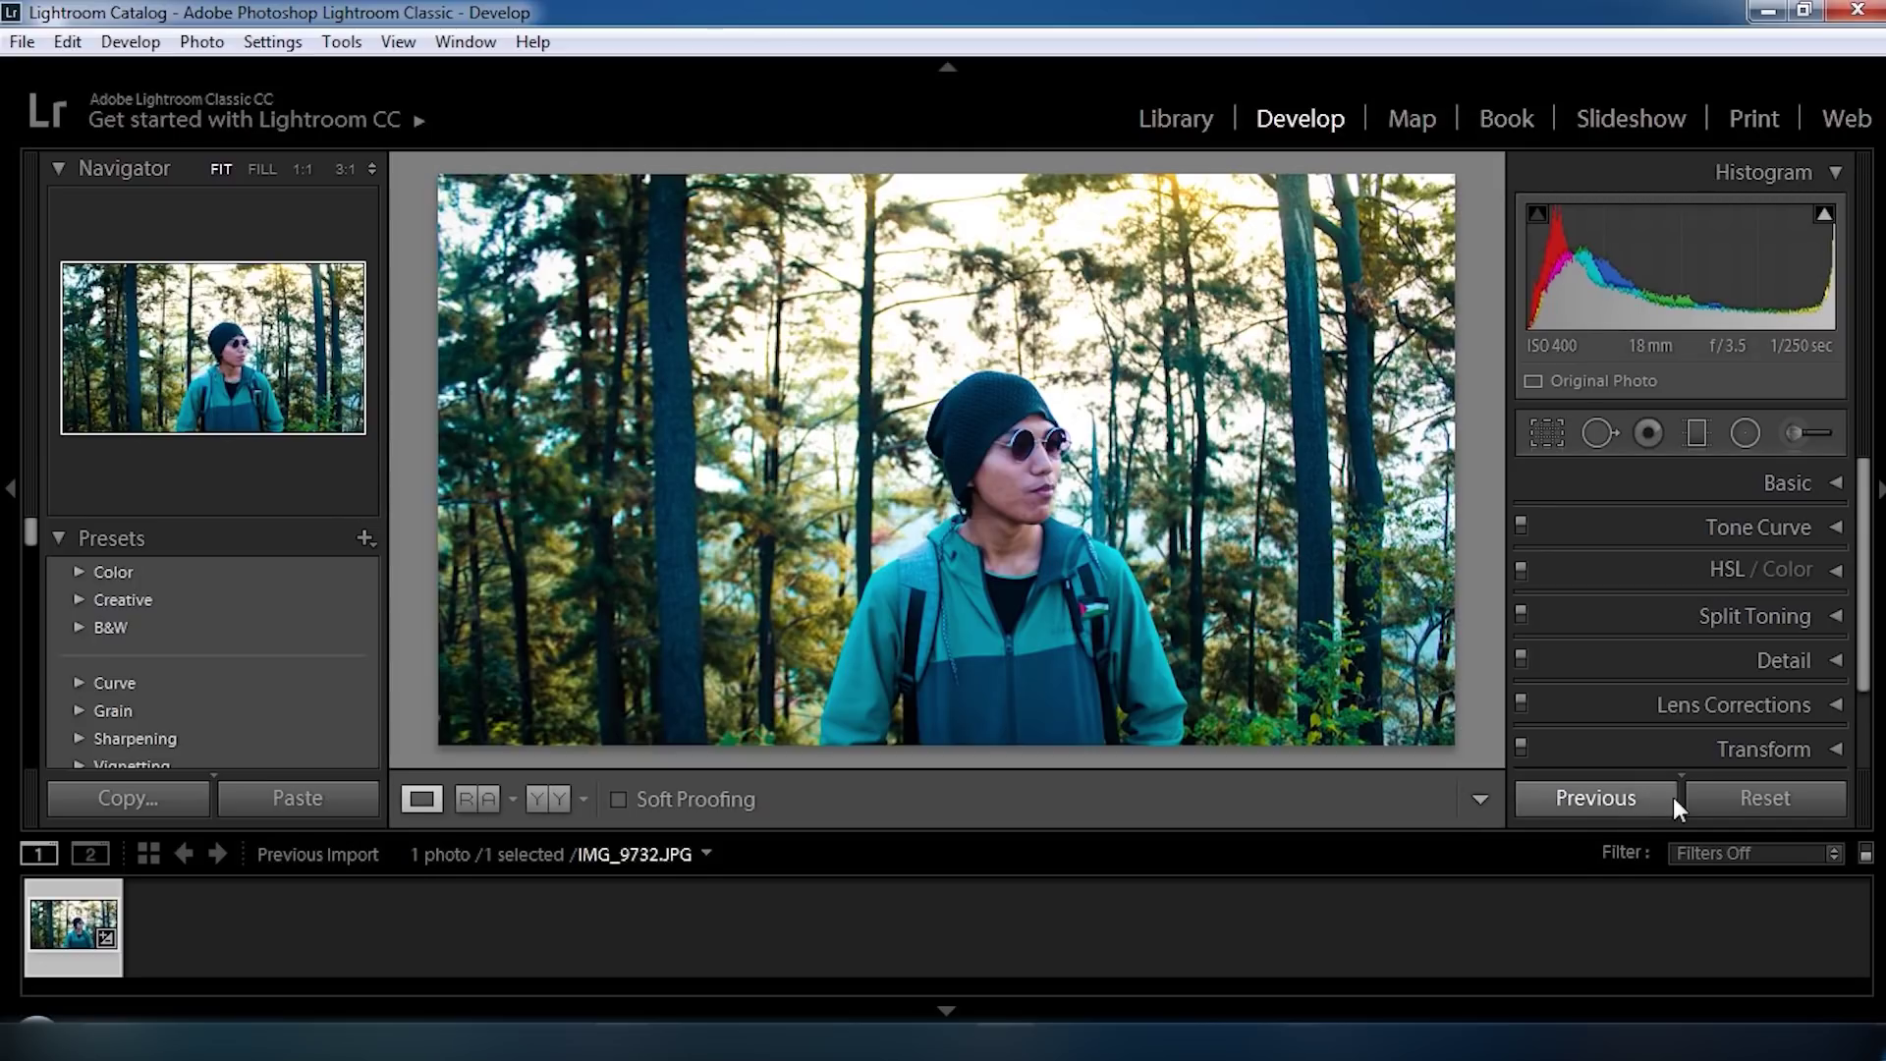
# Compare against a reset, undo it, and open the photo's Export options from its context menu.
pyautogui.click(1724, 800)
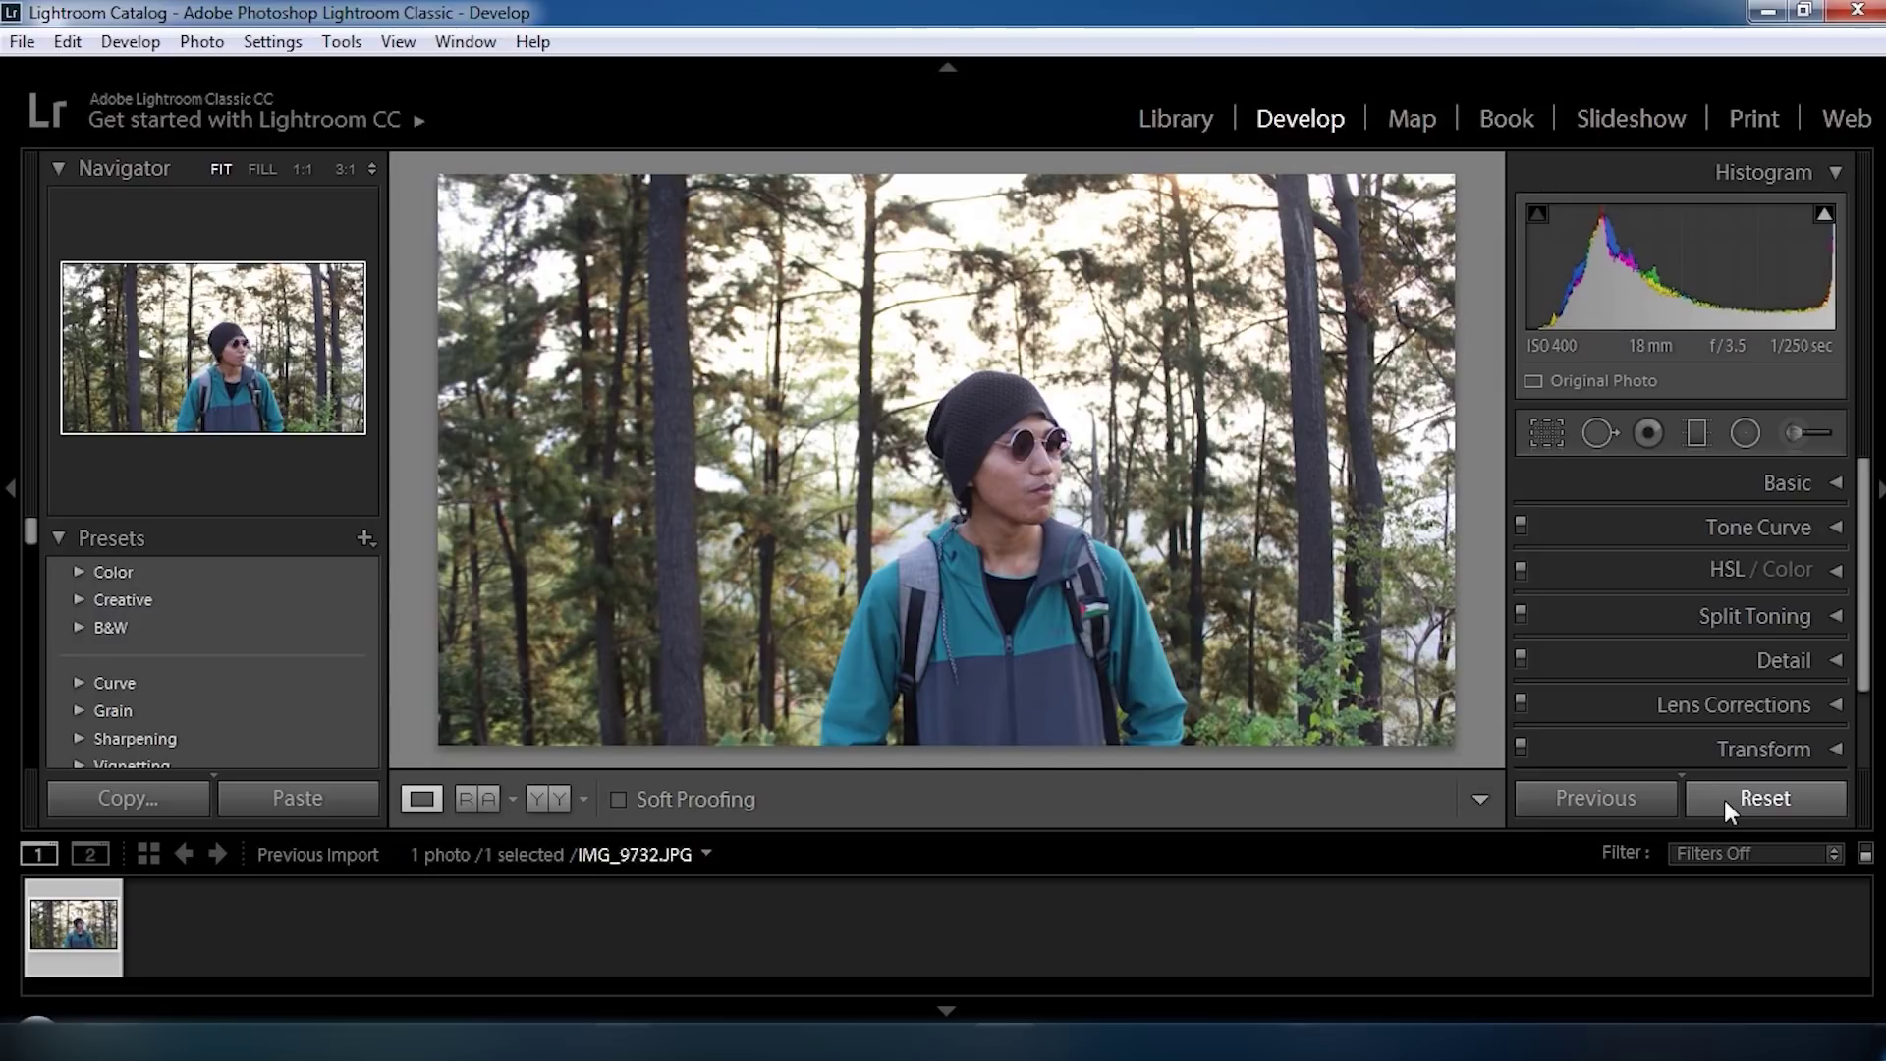
pyautogui.hotkey('ctrl', 'z')
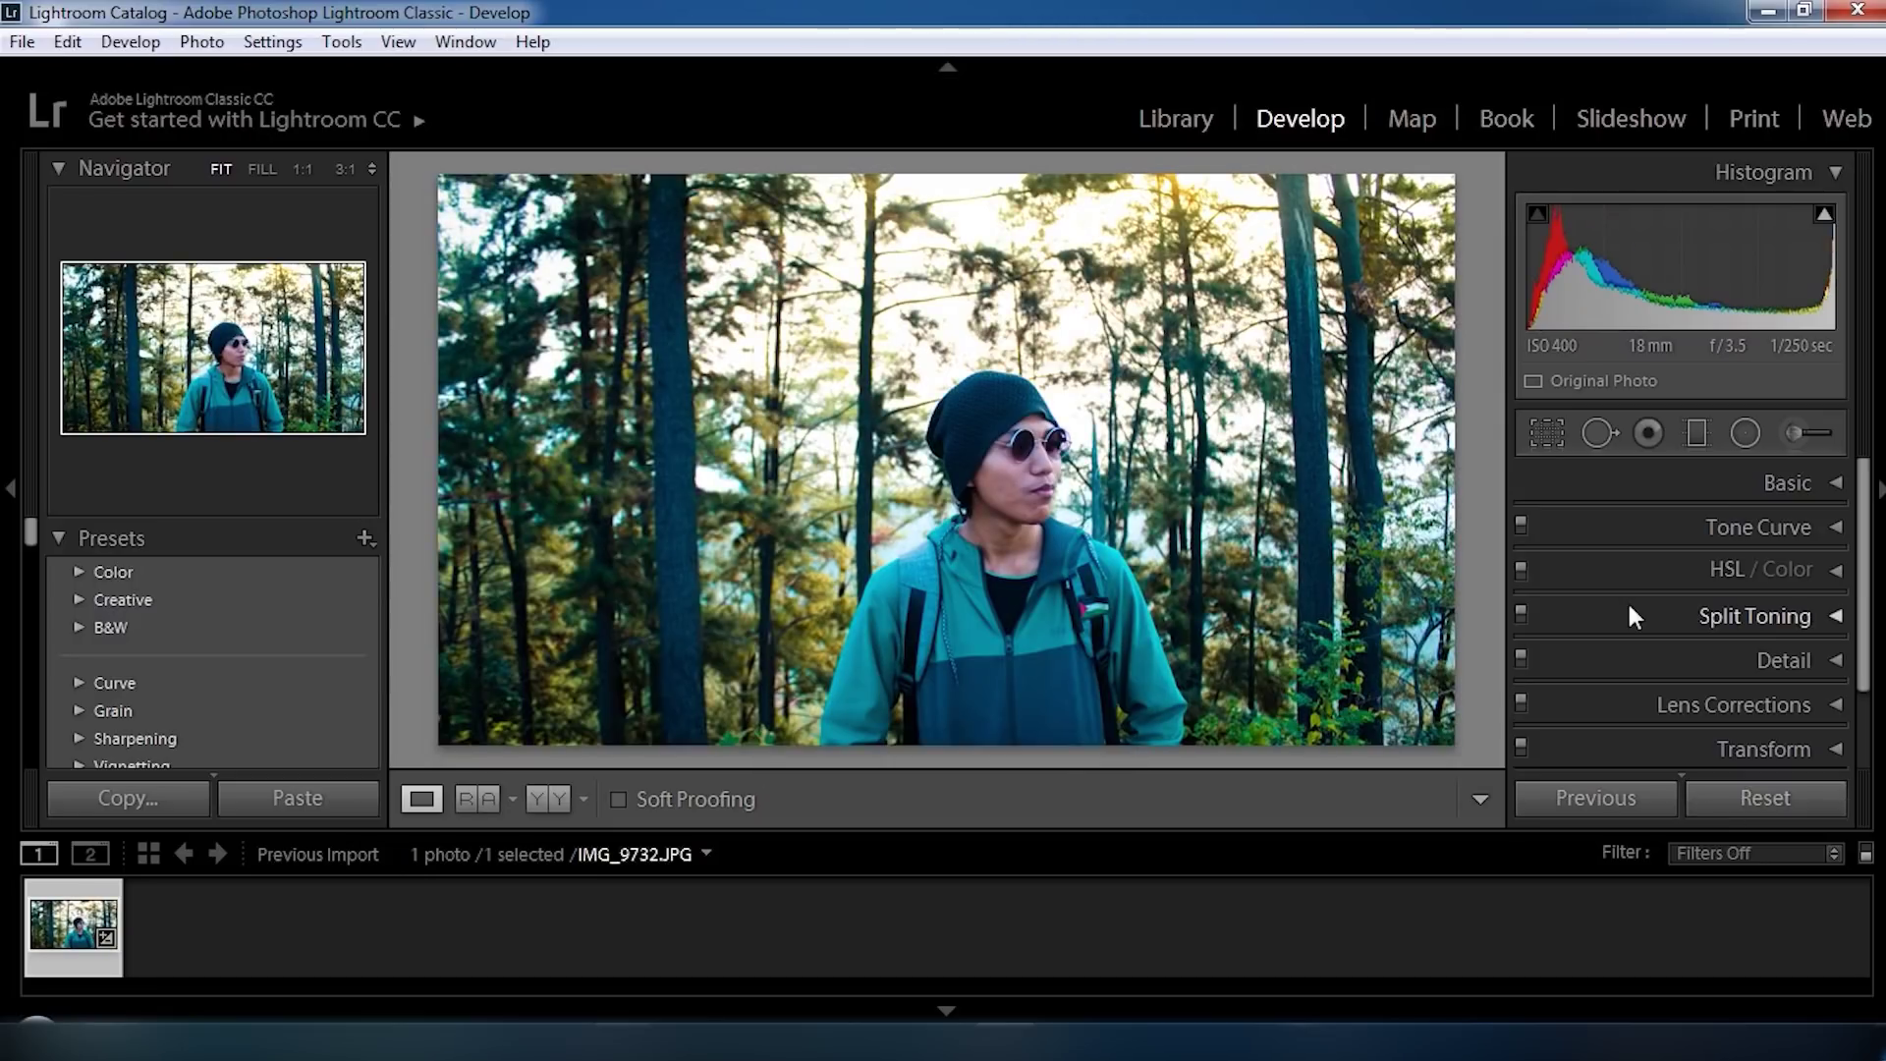
pyautogui.rightClick(1031, 746)
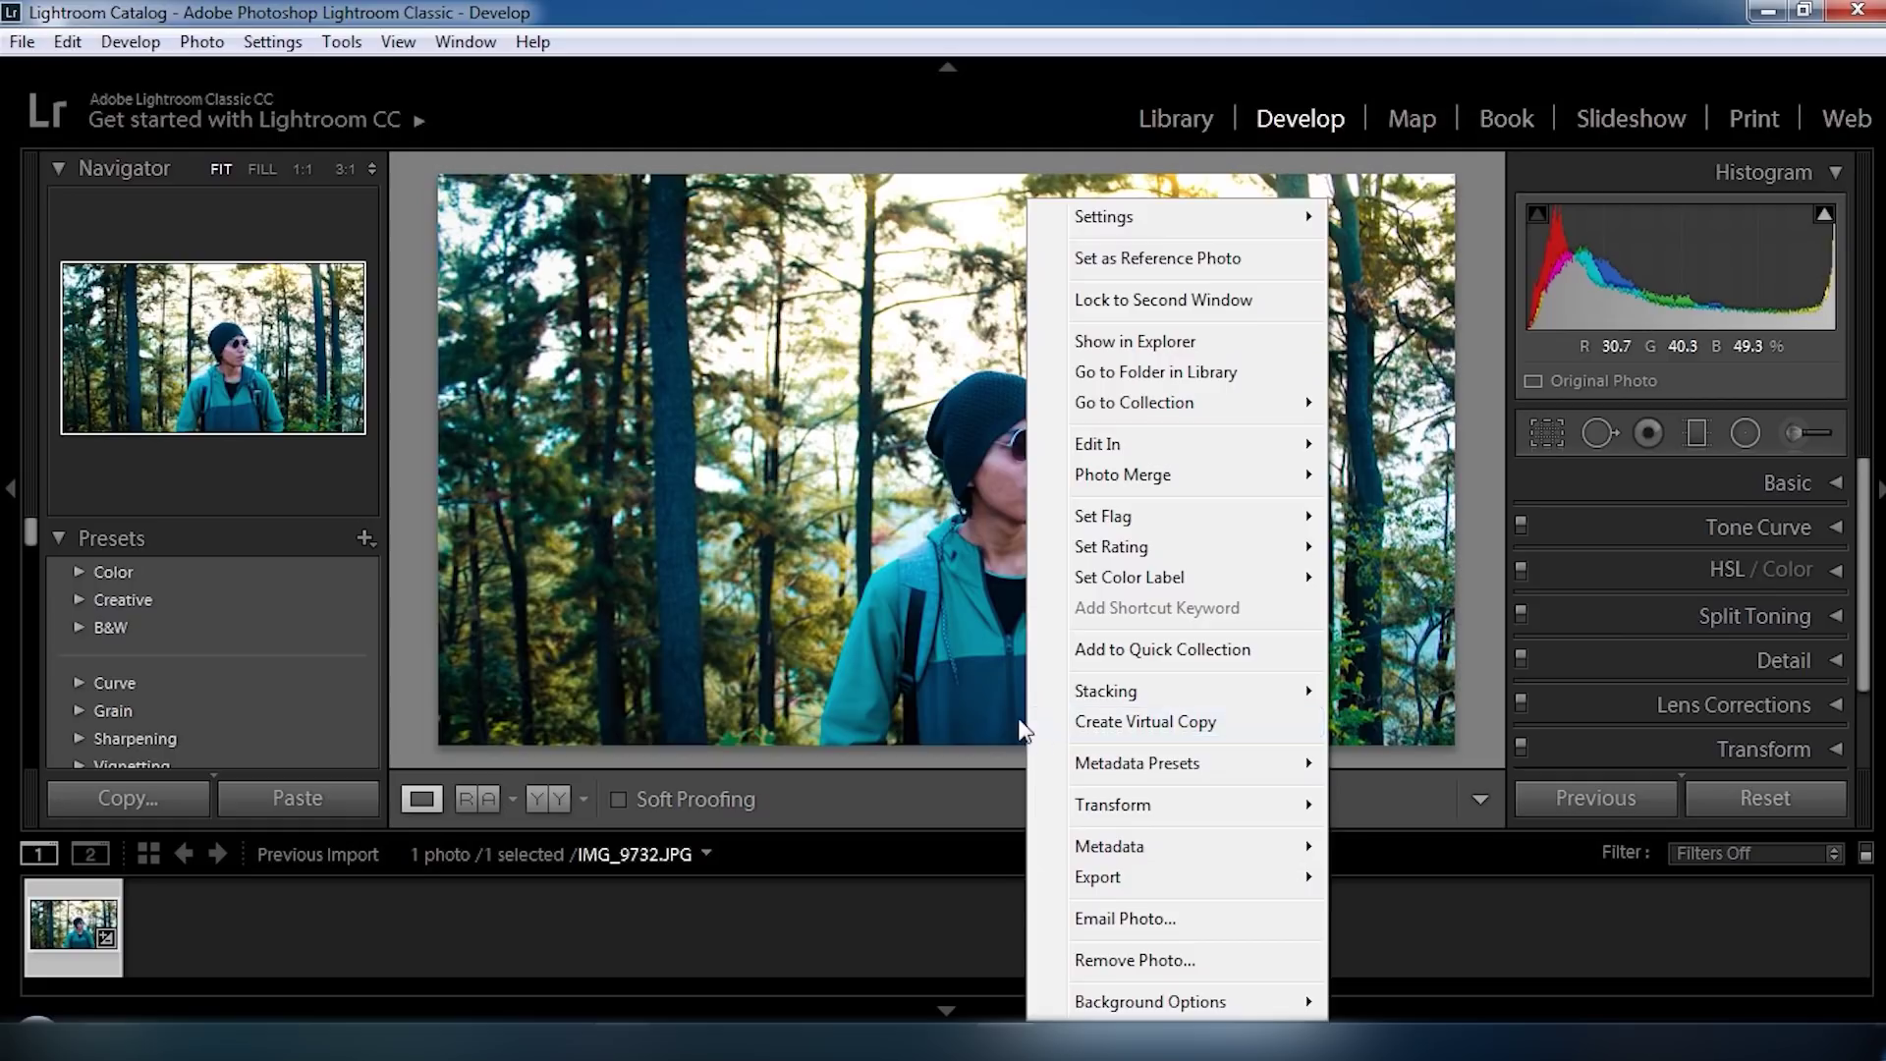
pyautogui.moveTo(1098, 877)
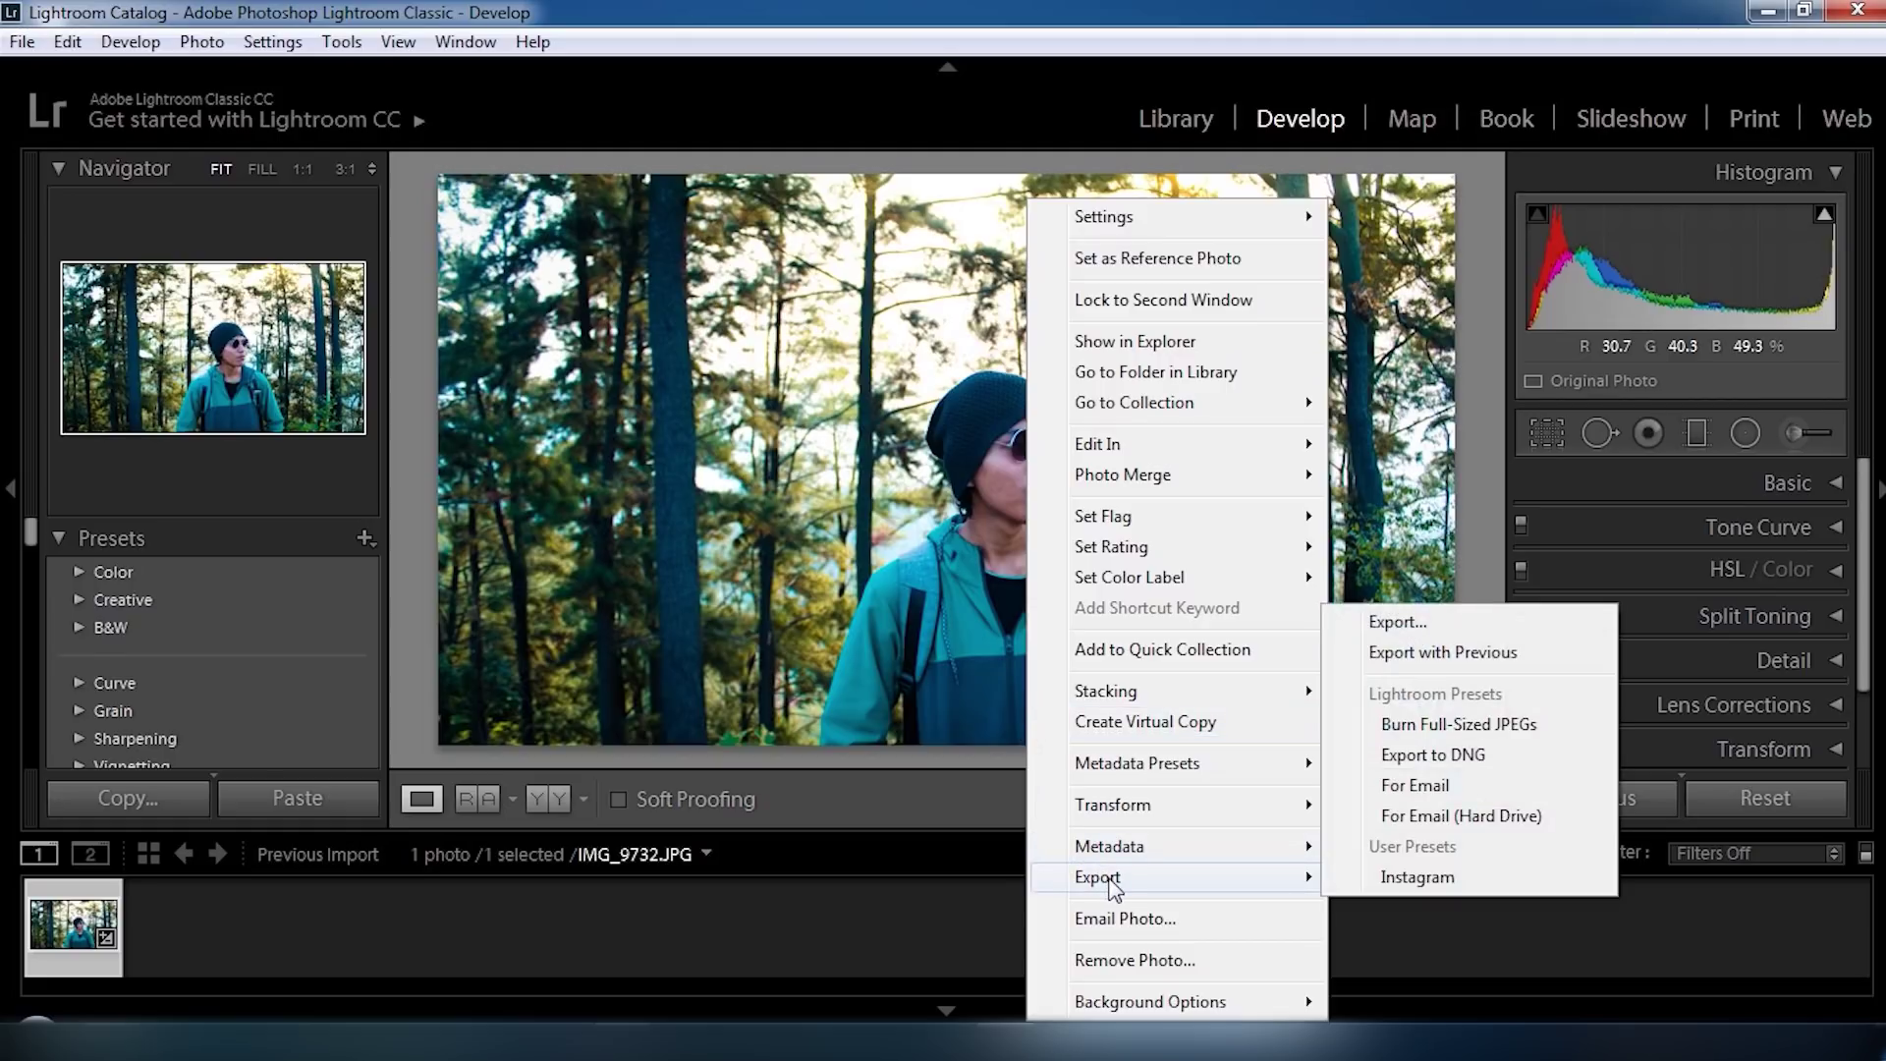
pyautogui.rightClick(851, 464)
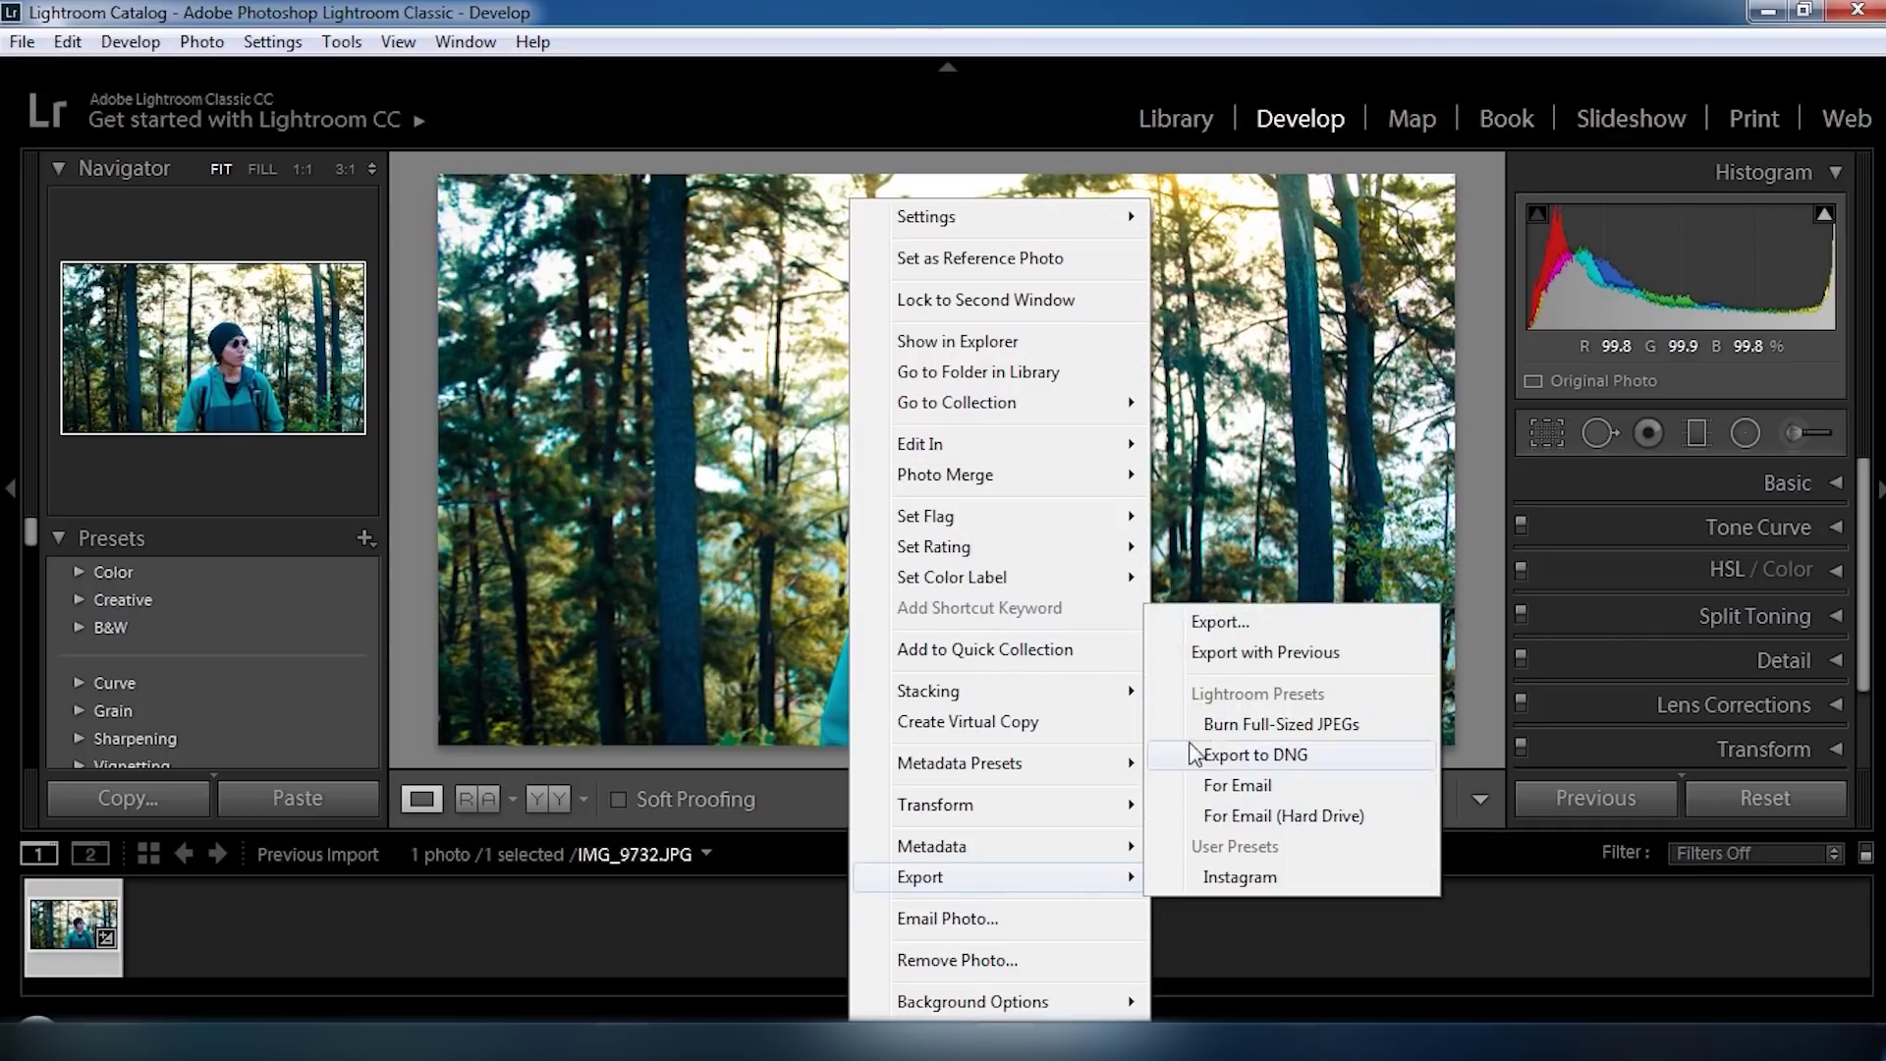
pyautogui.click(1228, 623)
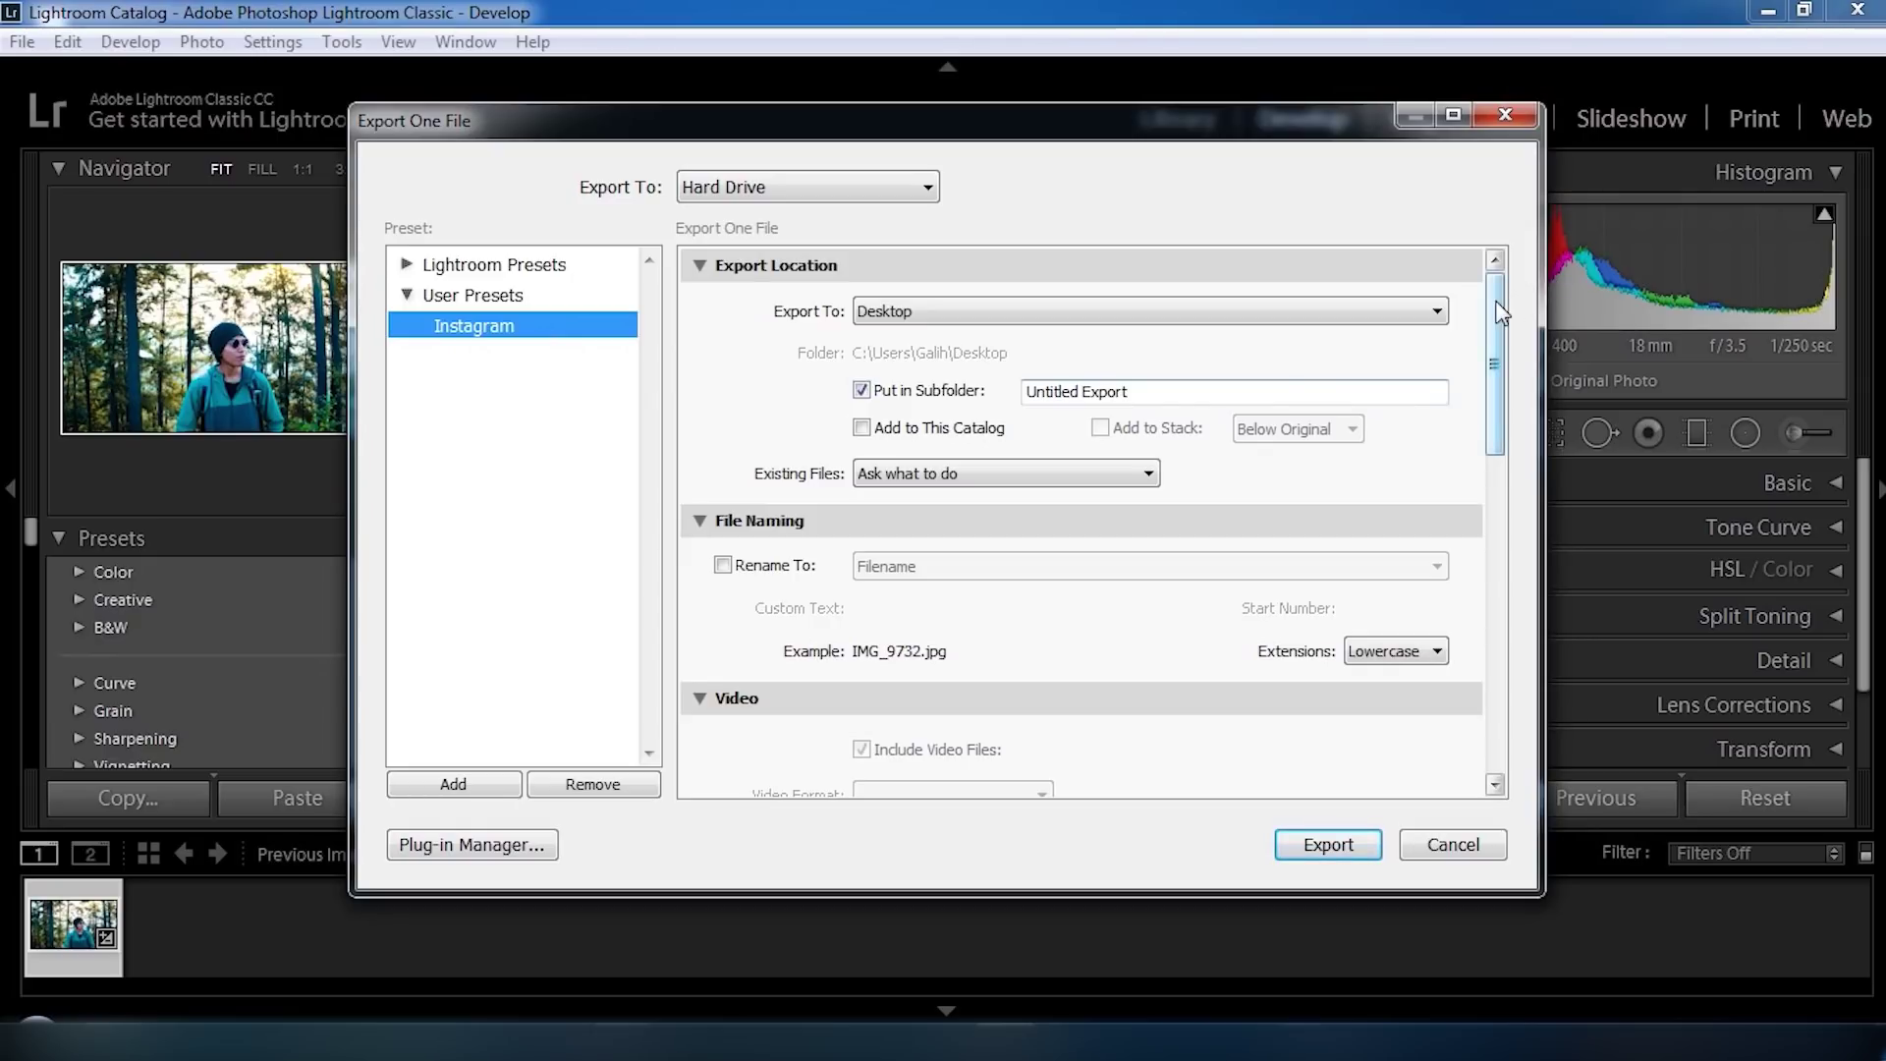
# In Export, raise JPEG quality and resize to fit a long edge of 1024 px.
pyautogui.scroll(-2, 1548, 408)
pyautogui.scroll(-3, 1554, 453)
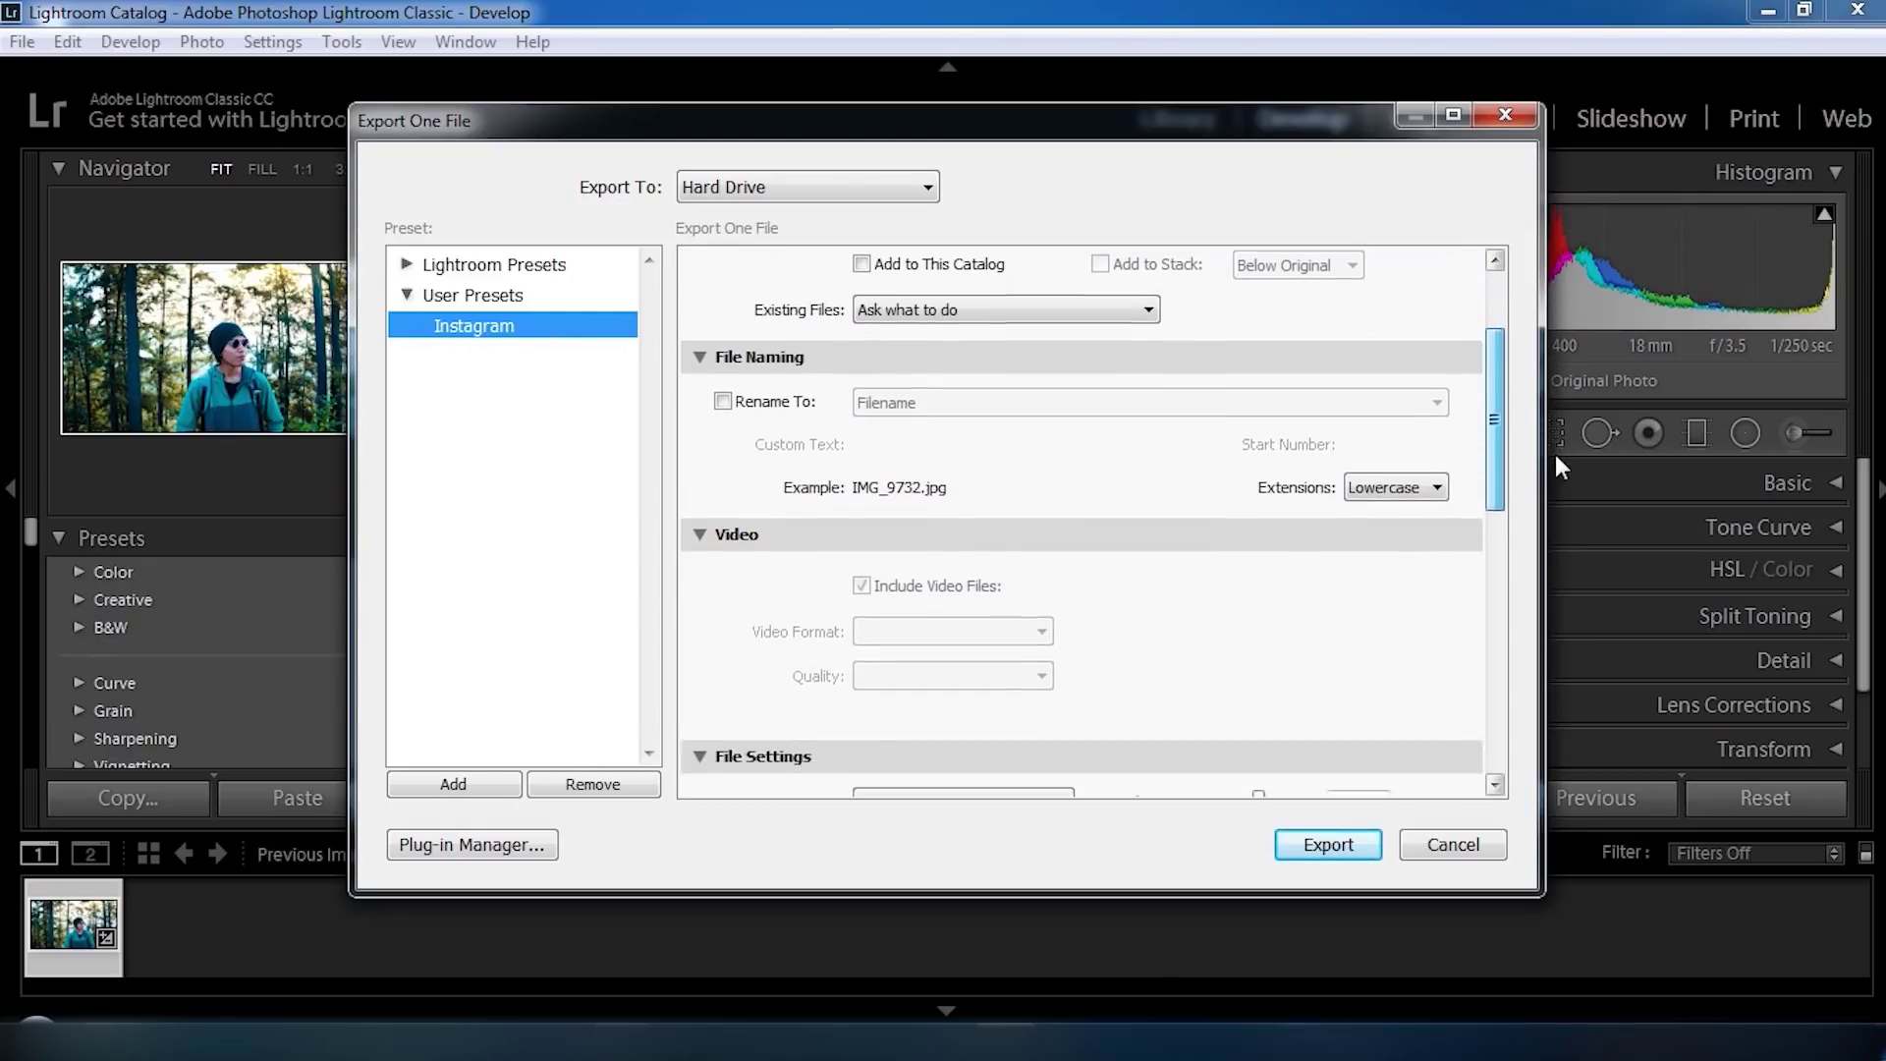
pyautogui.scroll(-3, 1562, 496)
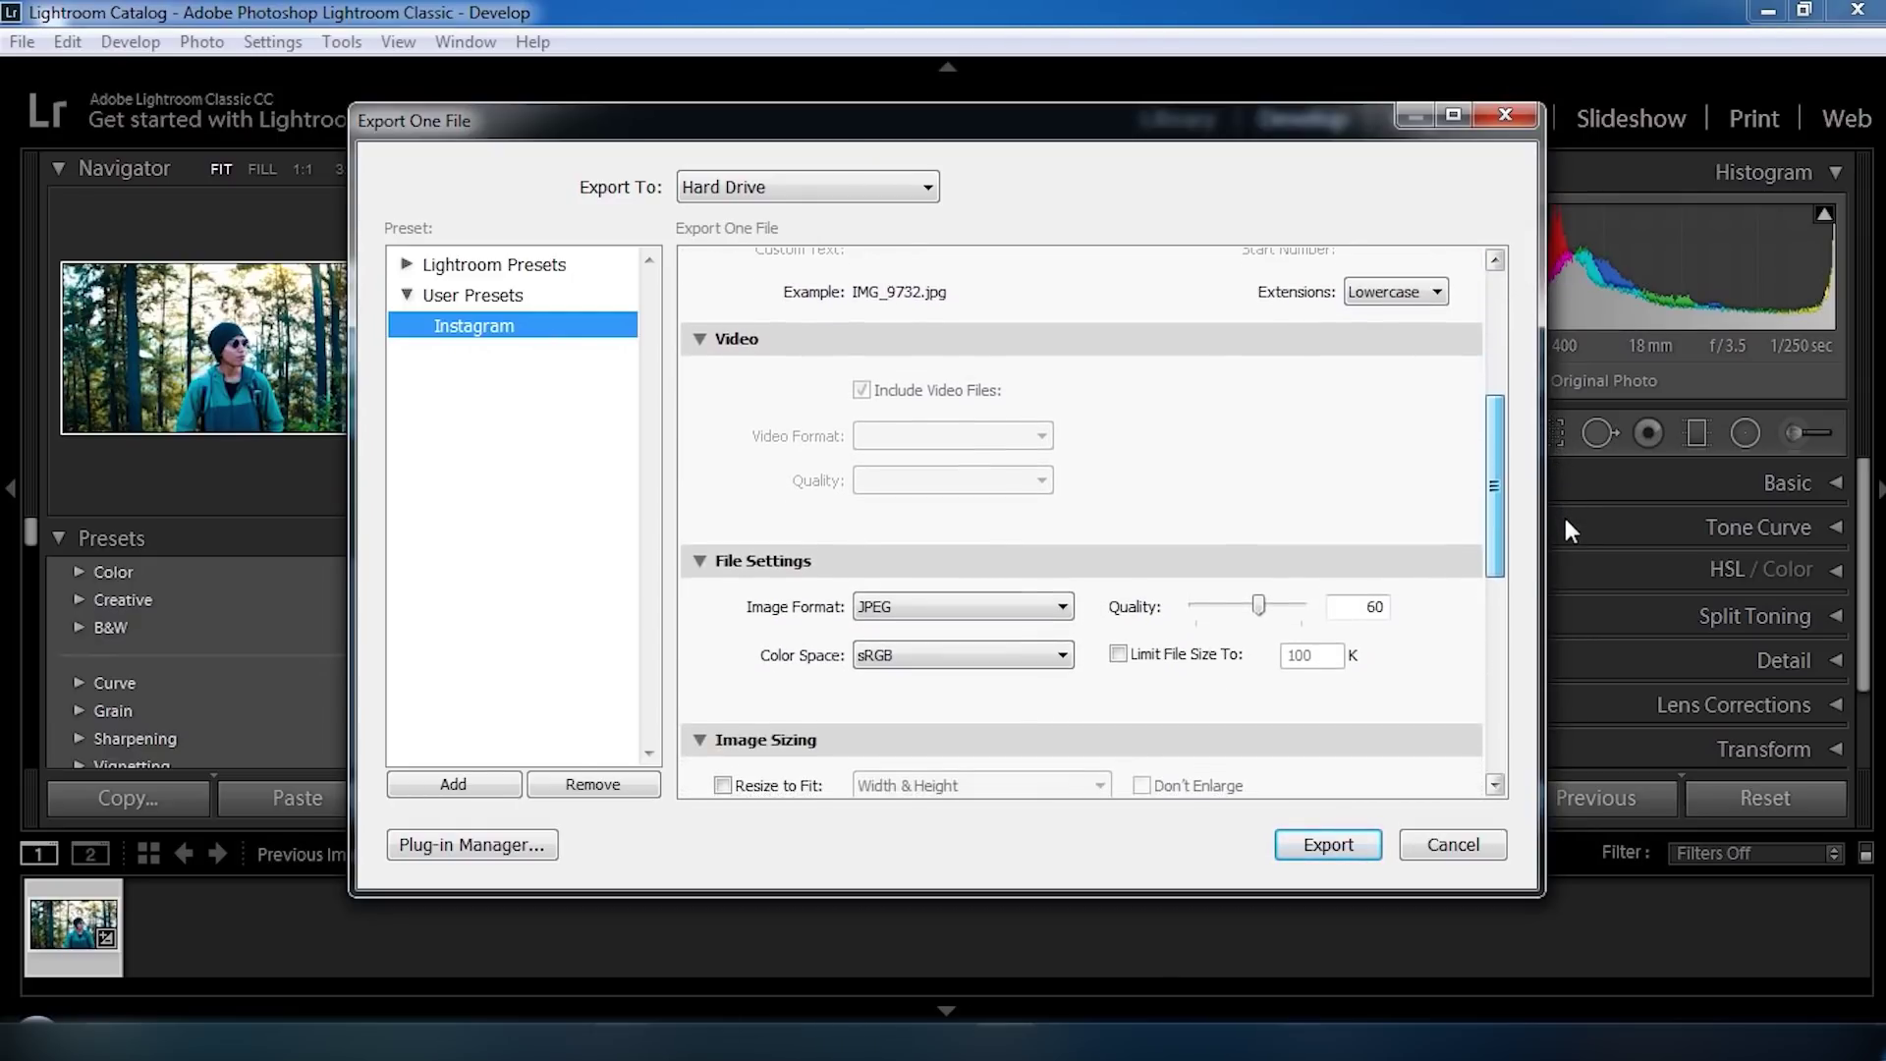
pyautogui.moveTo(1264, 595); pyautogui.dragTo(1393, 529)
pyautogui.moveTo(1304, 583)
pyautogui.mouseDown()
pyautogui.moveTo(1275, 585)
pyautogui.moveTo(1346, 580)
pyautogui.mouseUp()
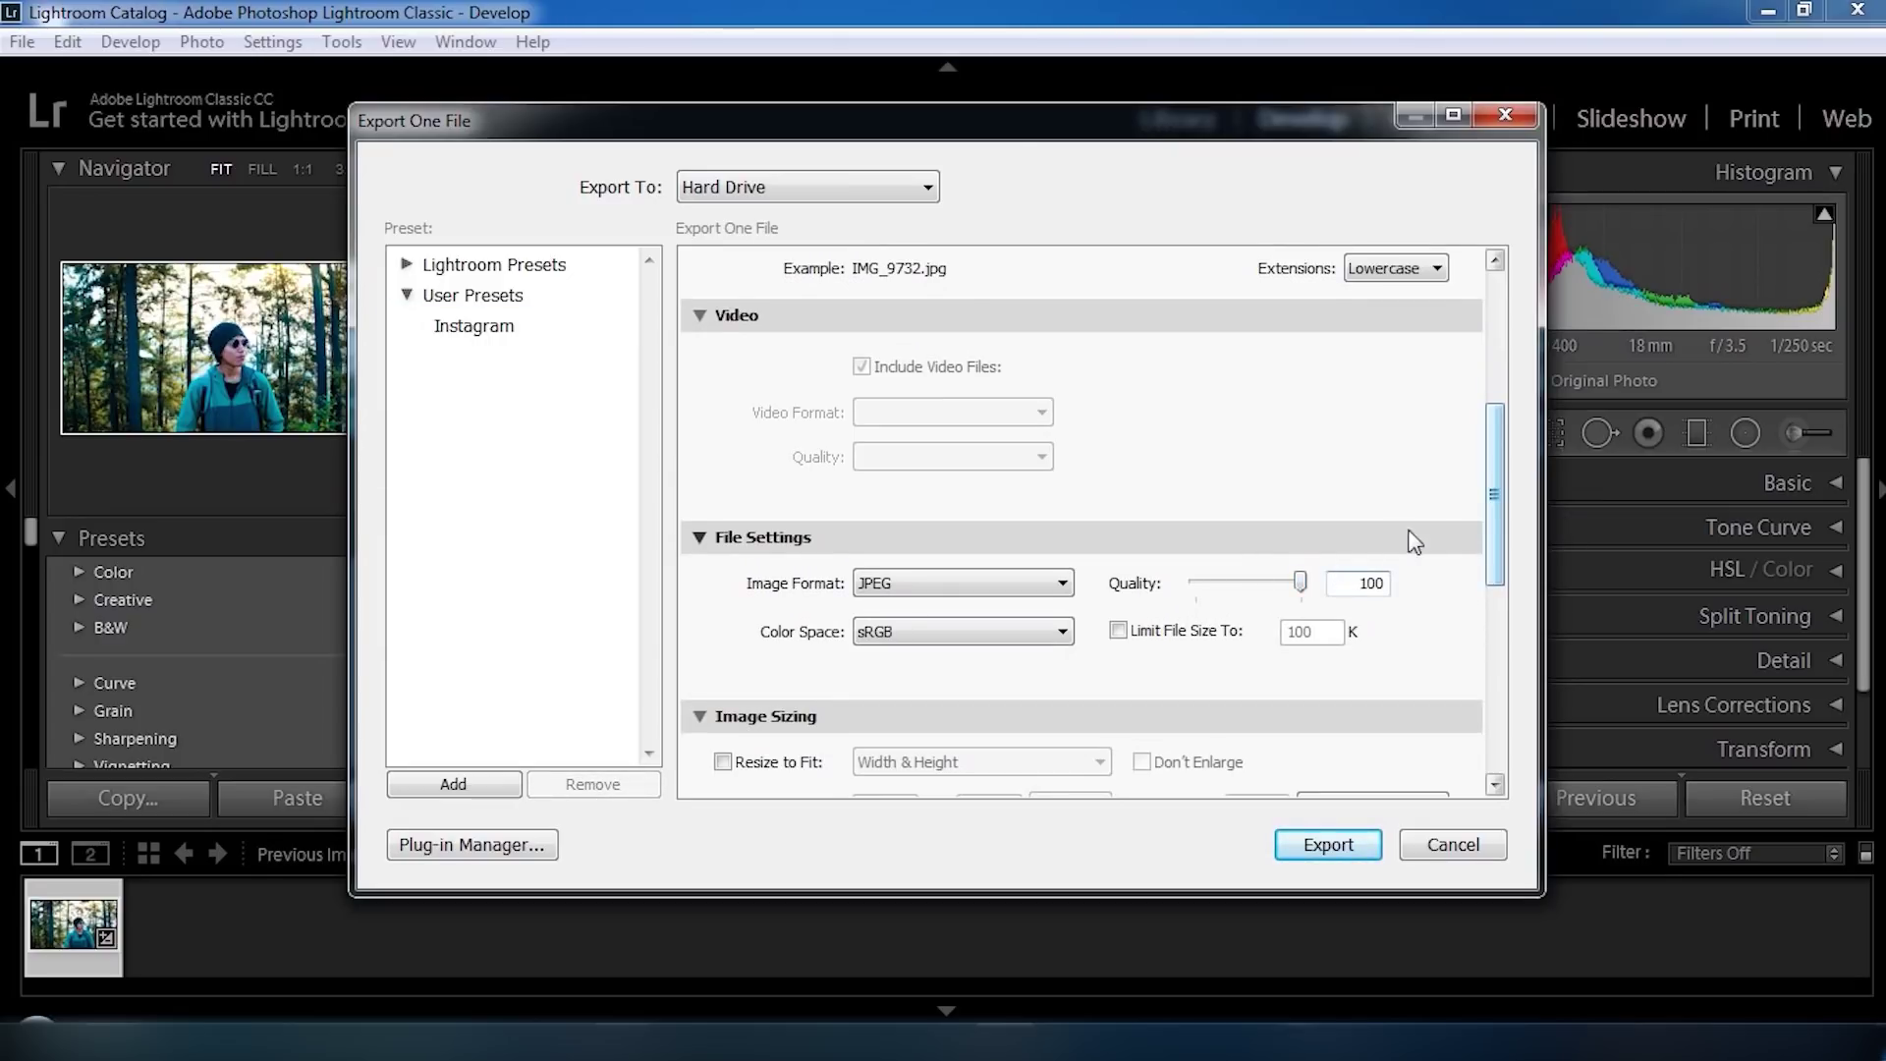
pyautogui.scroll(-4, 1080, 491)
pyautogui.click(723, 366)
pyautogui.click(982, 367)
pyautogui.click(929, 398)
pyautogui.click(928, 426)
pyautogui.write('102472')
# Reapply the Instagram preset with quality 100, resolution 72 ppi and long-edge resizing.
pyautogui.scroll(-2, 1080, 589)
pyautogui.scroll(5, 1081, 589)
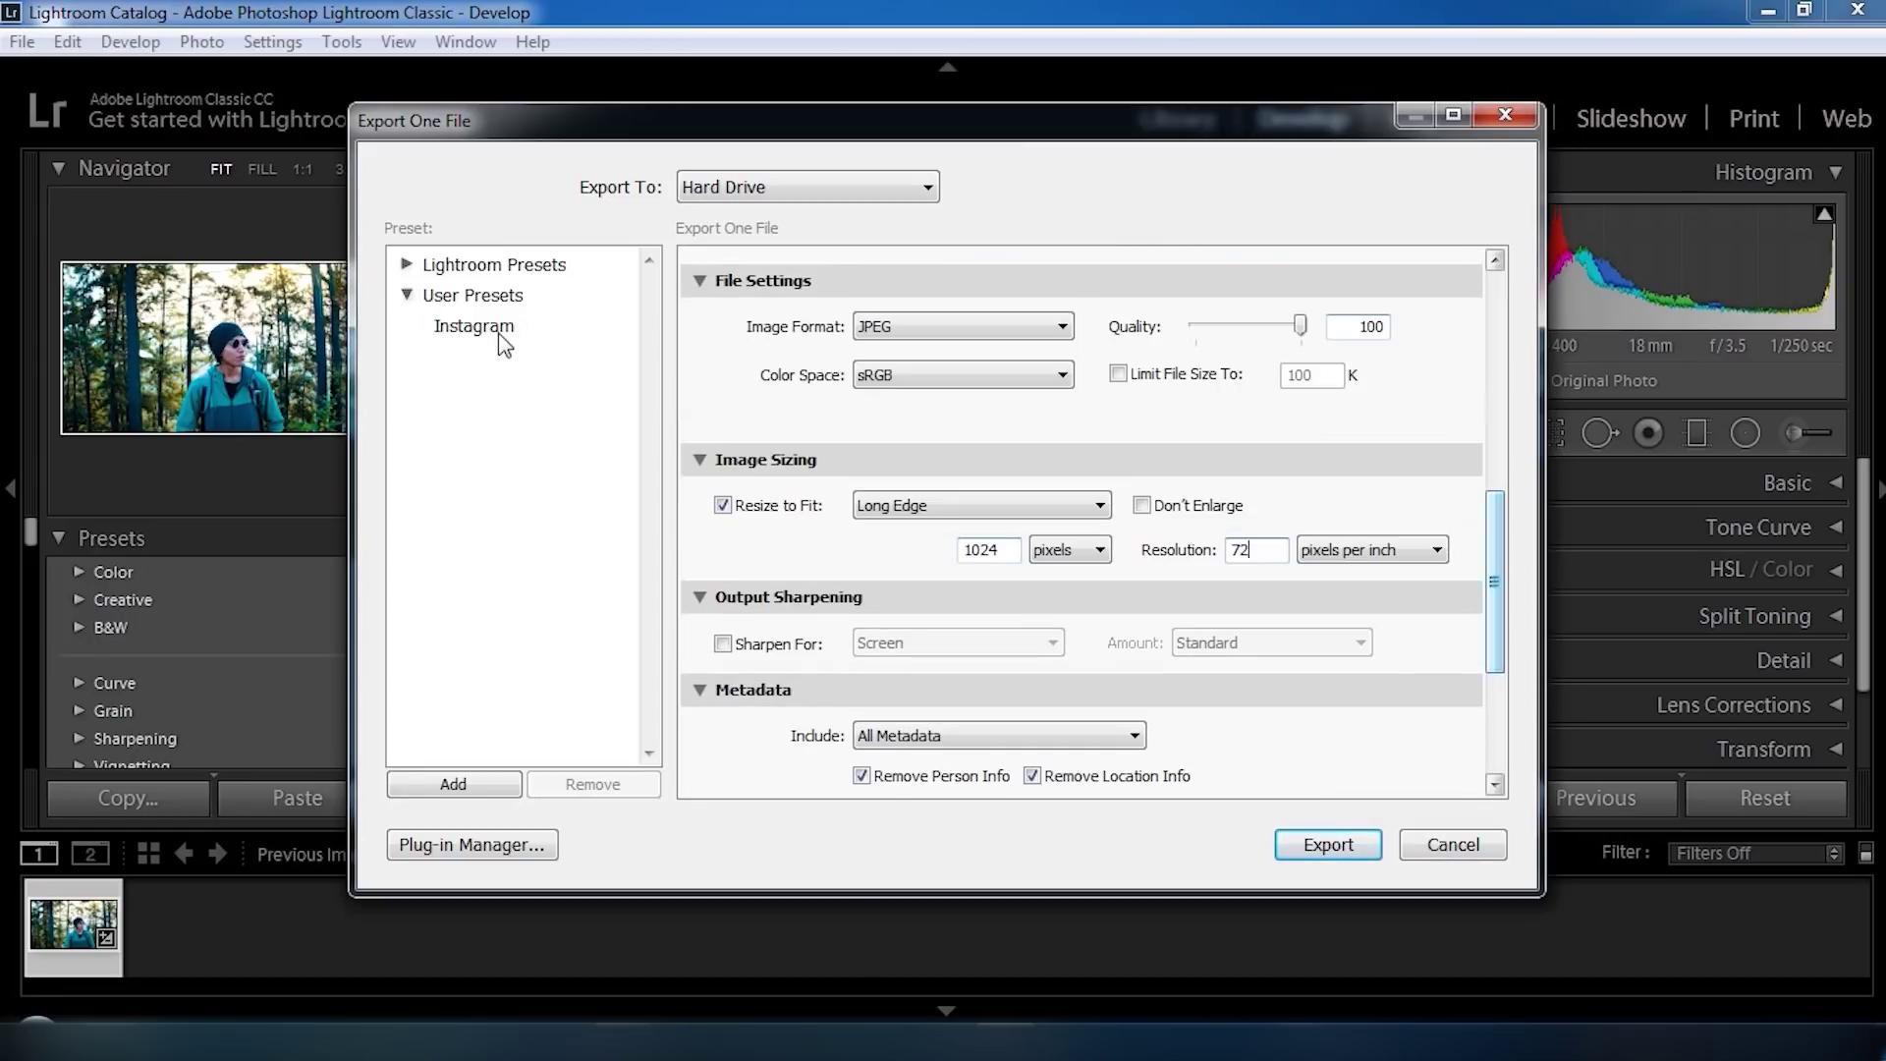
pyautogui.click(473, 325)
pyautogui.moveTo(1258, 327); pyautogui.dragTo(1302, 327)
pyautogui.doubleClick(1243, 550)
pyautogui.write('72')
pyautogui.click(723, 505)
pyautogui.click(983, 505)
pyautogui.click(927, 728)
# Export under a unique name and open IMG_9732-3 in Photo Viewer.
pyautogui.scroll(-4, 1559, 635)
pyautogui.scroll(-1, 1559, 635)
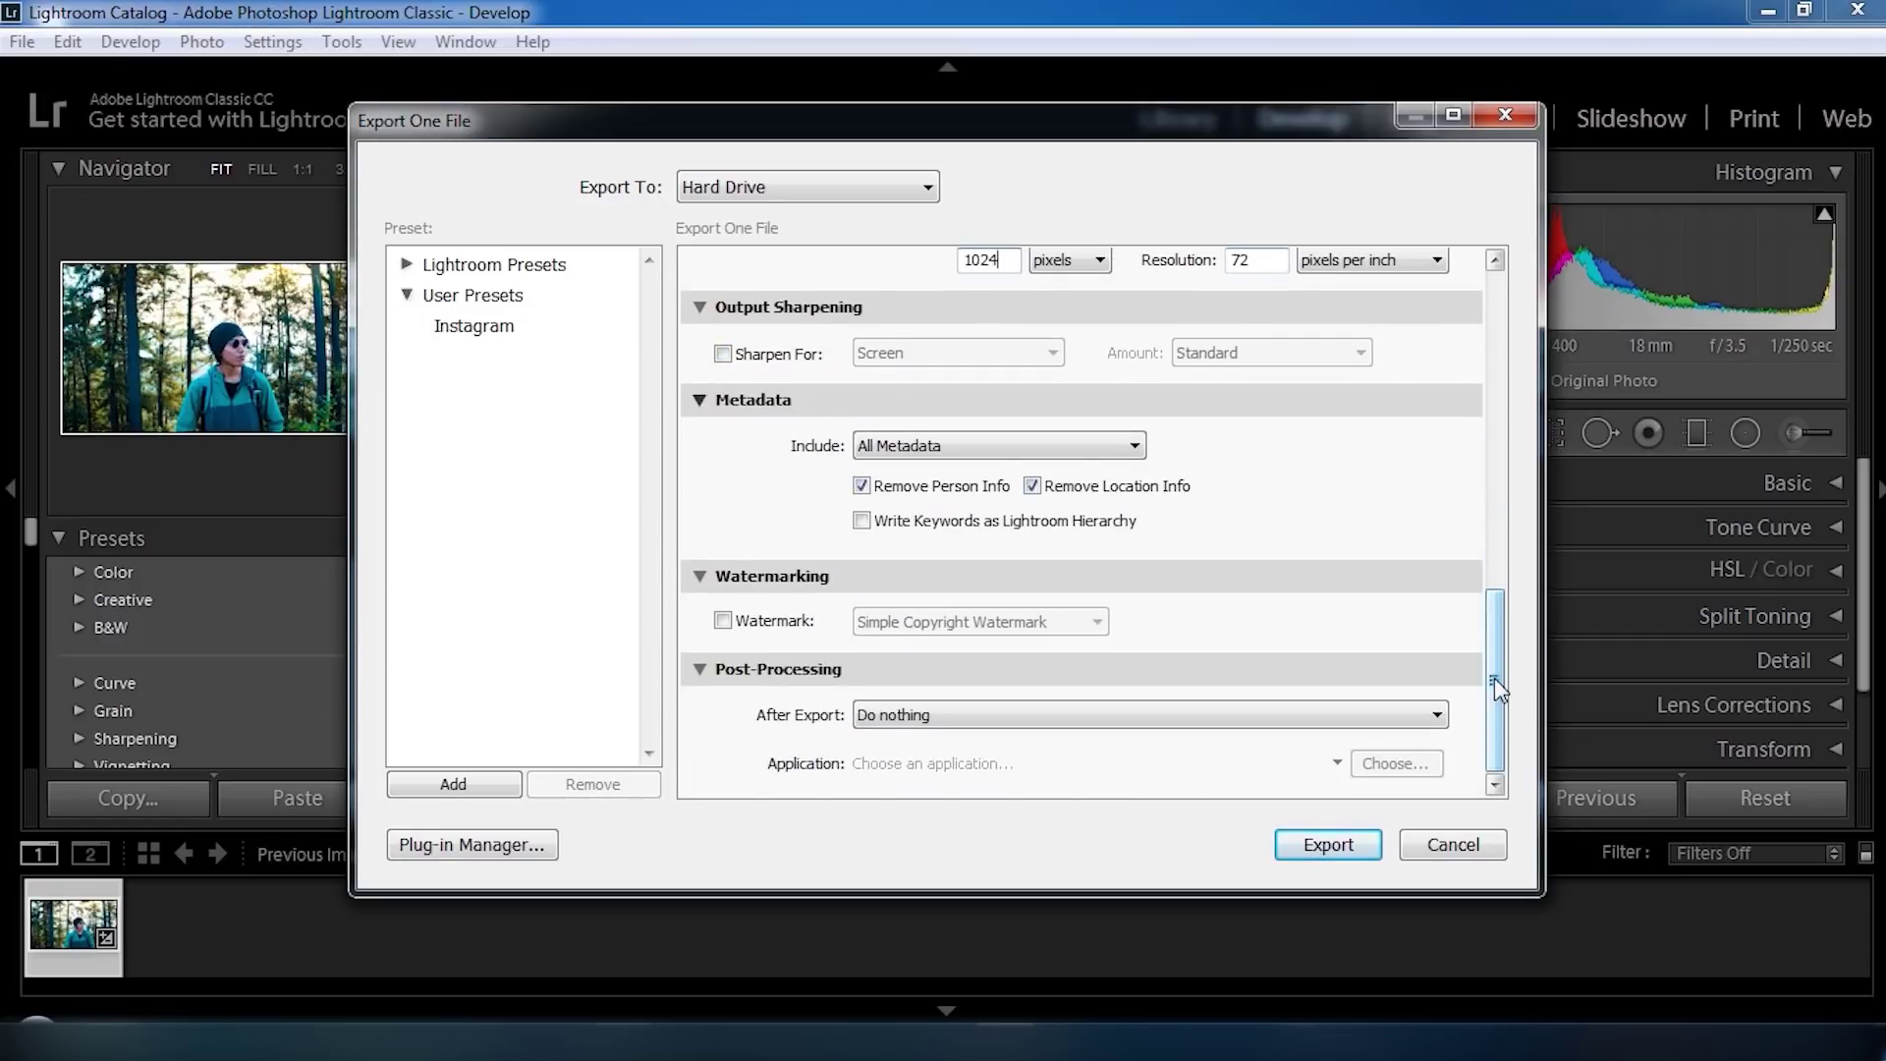
pyautogui.moveTo(1493, 688); pyautogui.dragTo(1470, 459)
pyautogui.scroll(-4, 1471, 459)
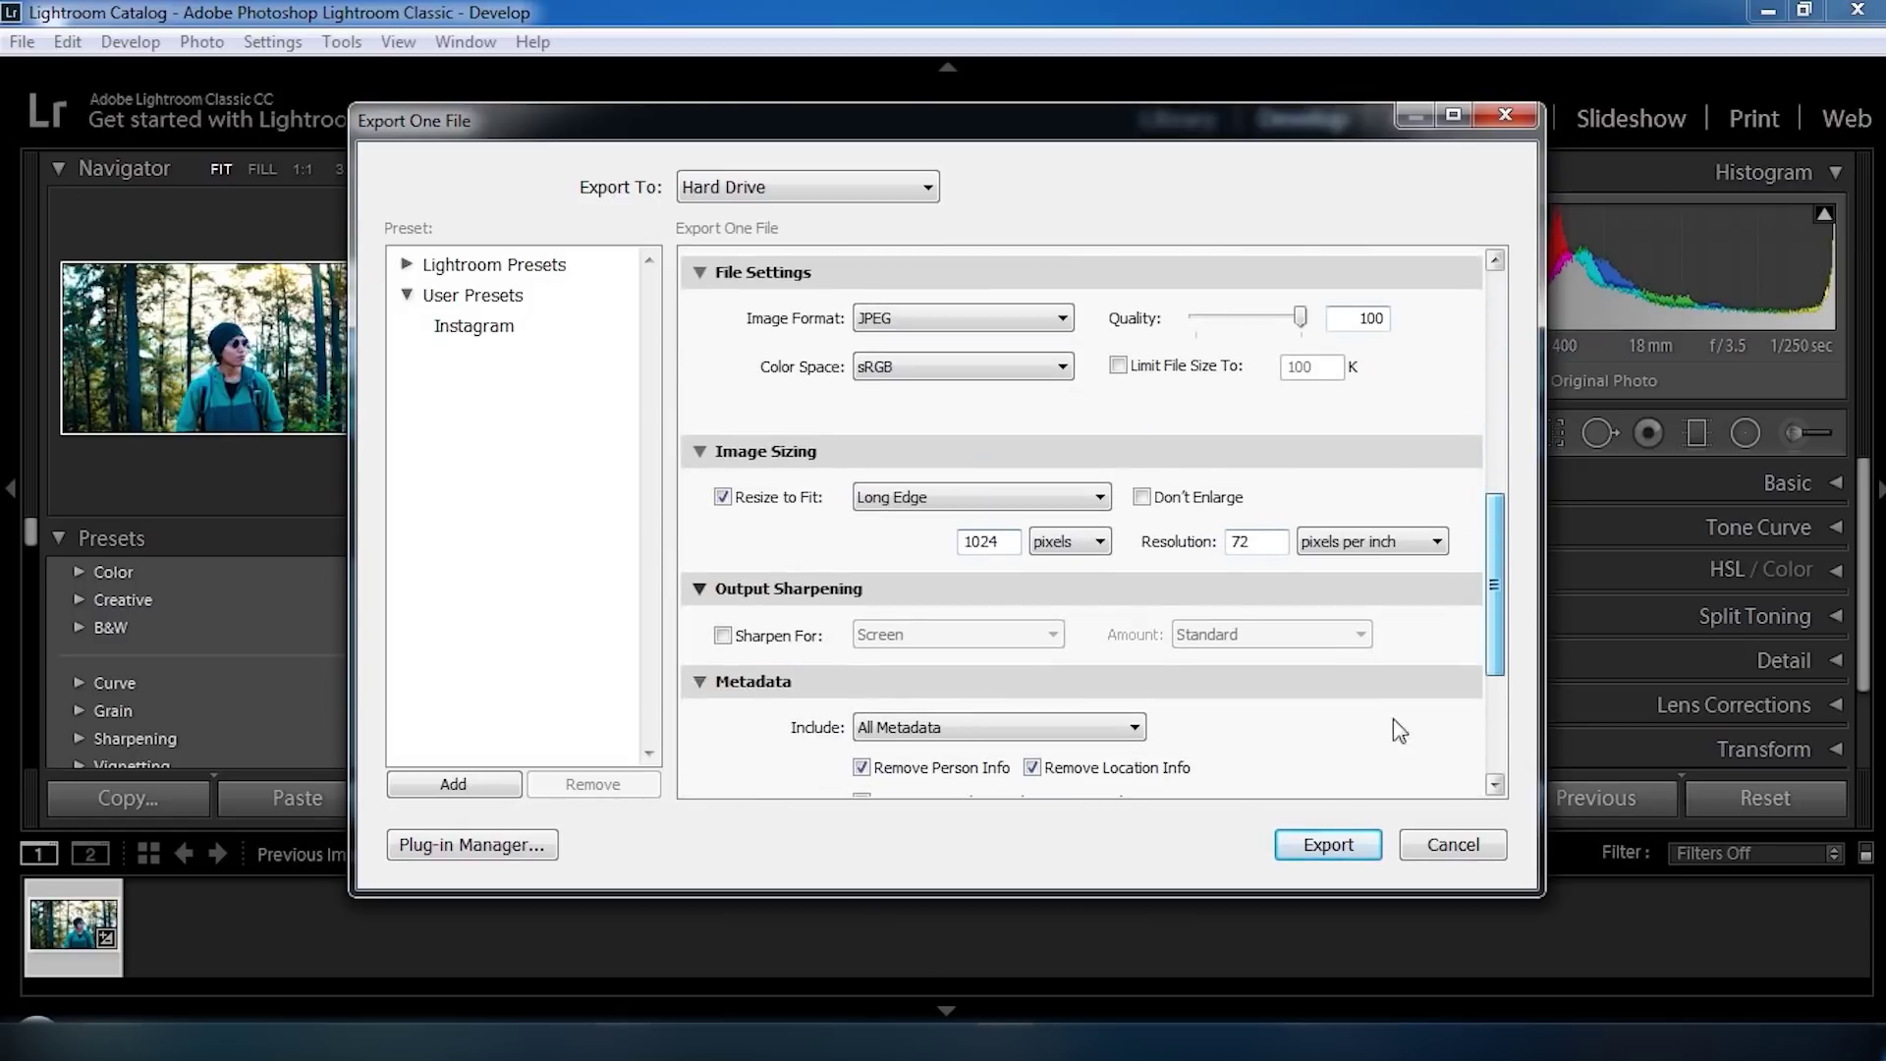
pyautogui.click(1328, 845)
pyautogui.click(1218, 727)
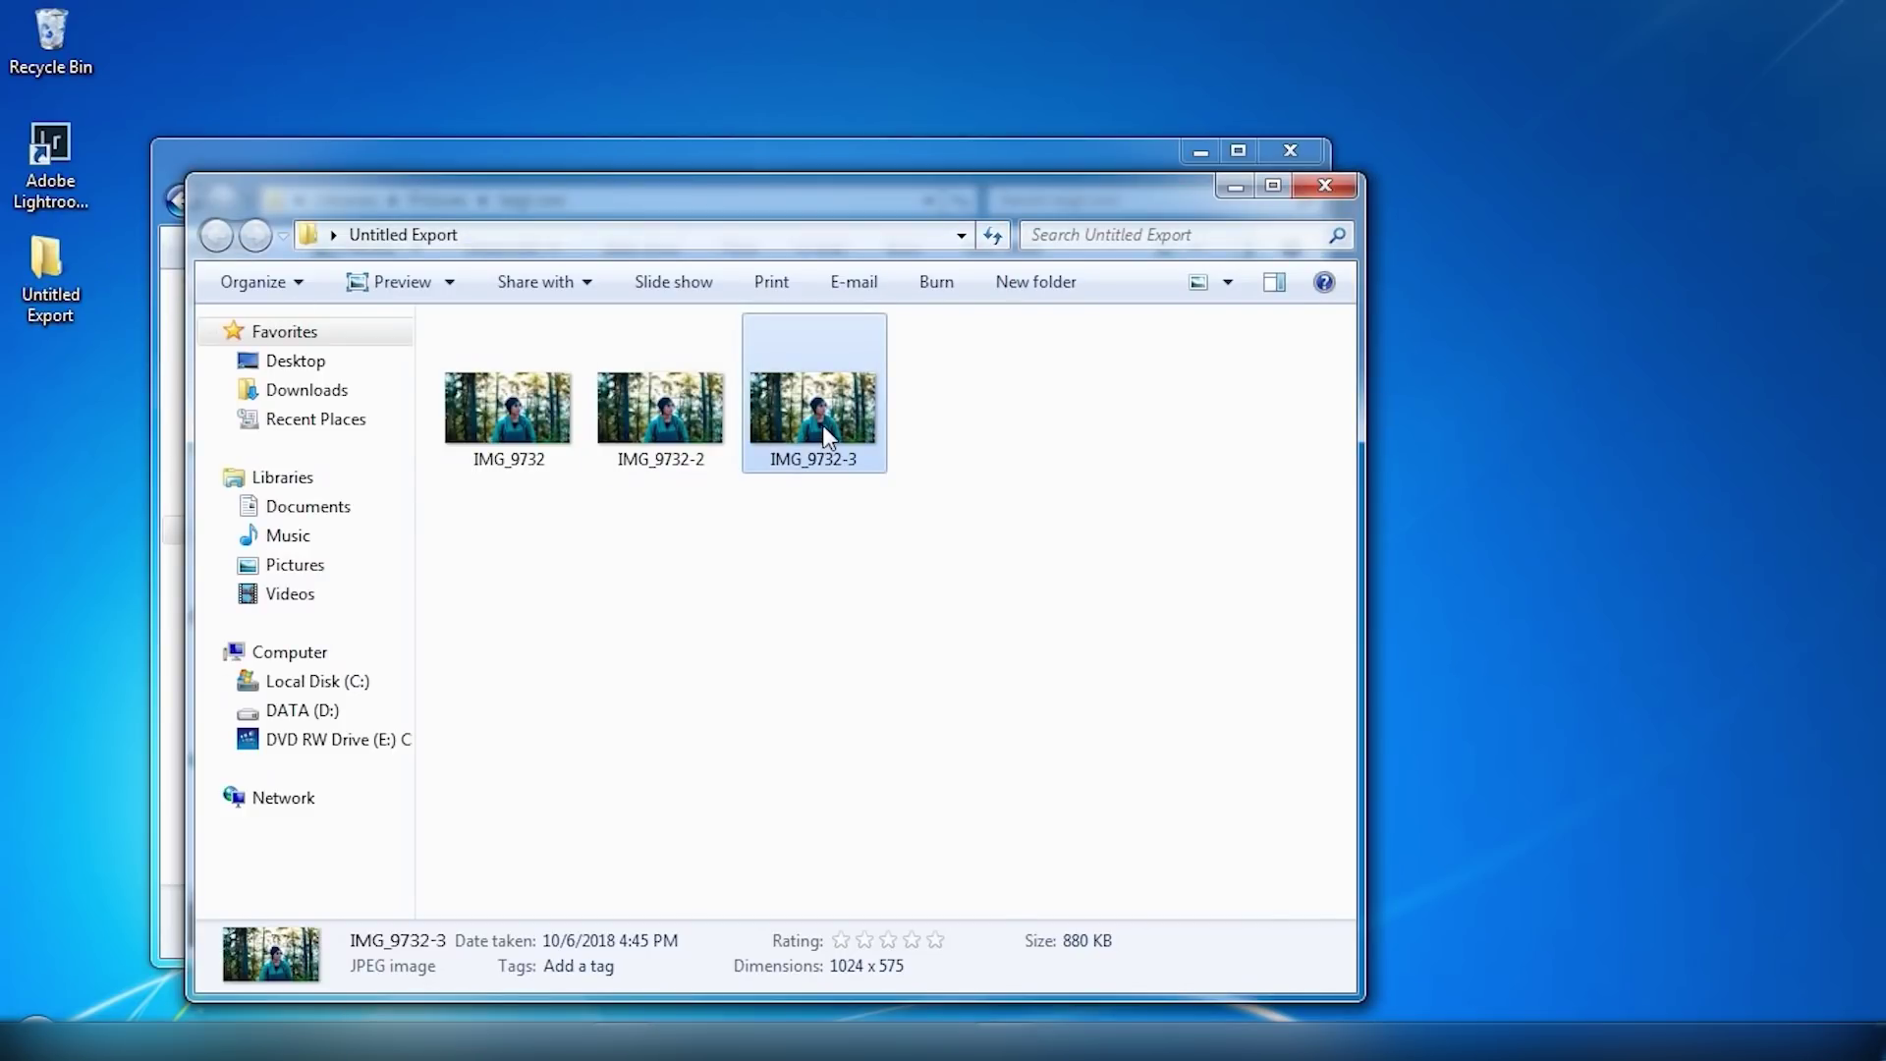
pyautogui.doubleClick(825, 437)
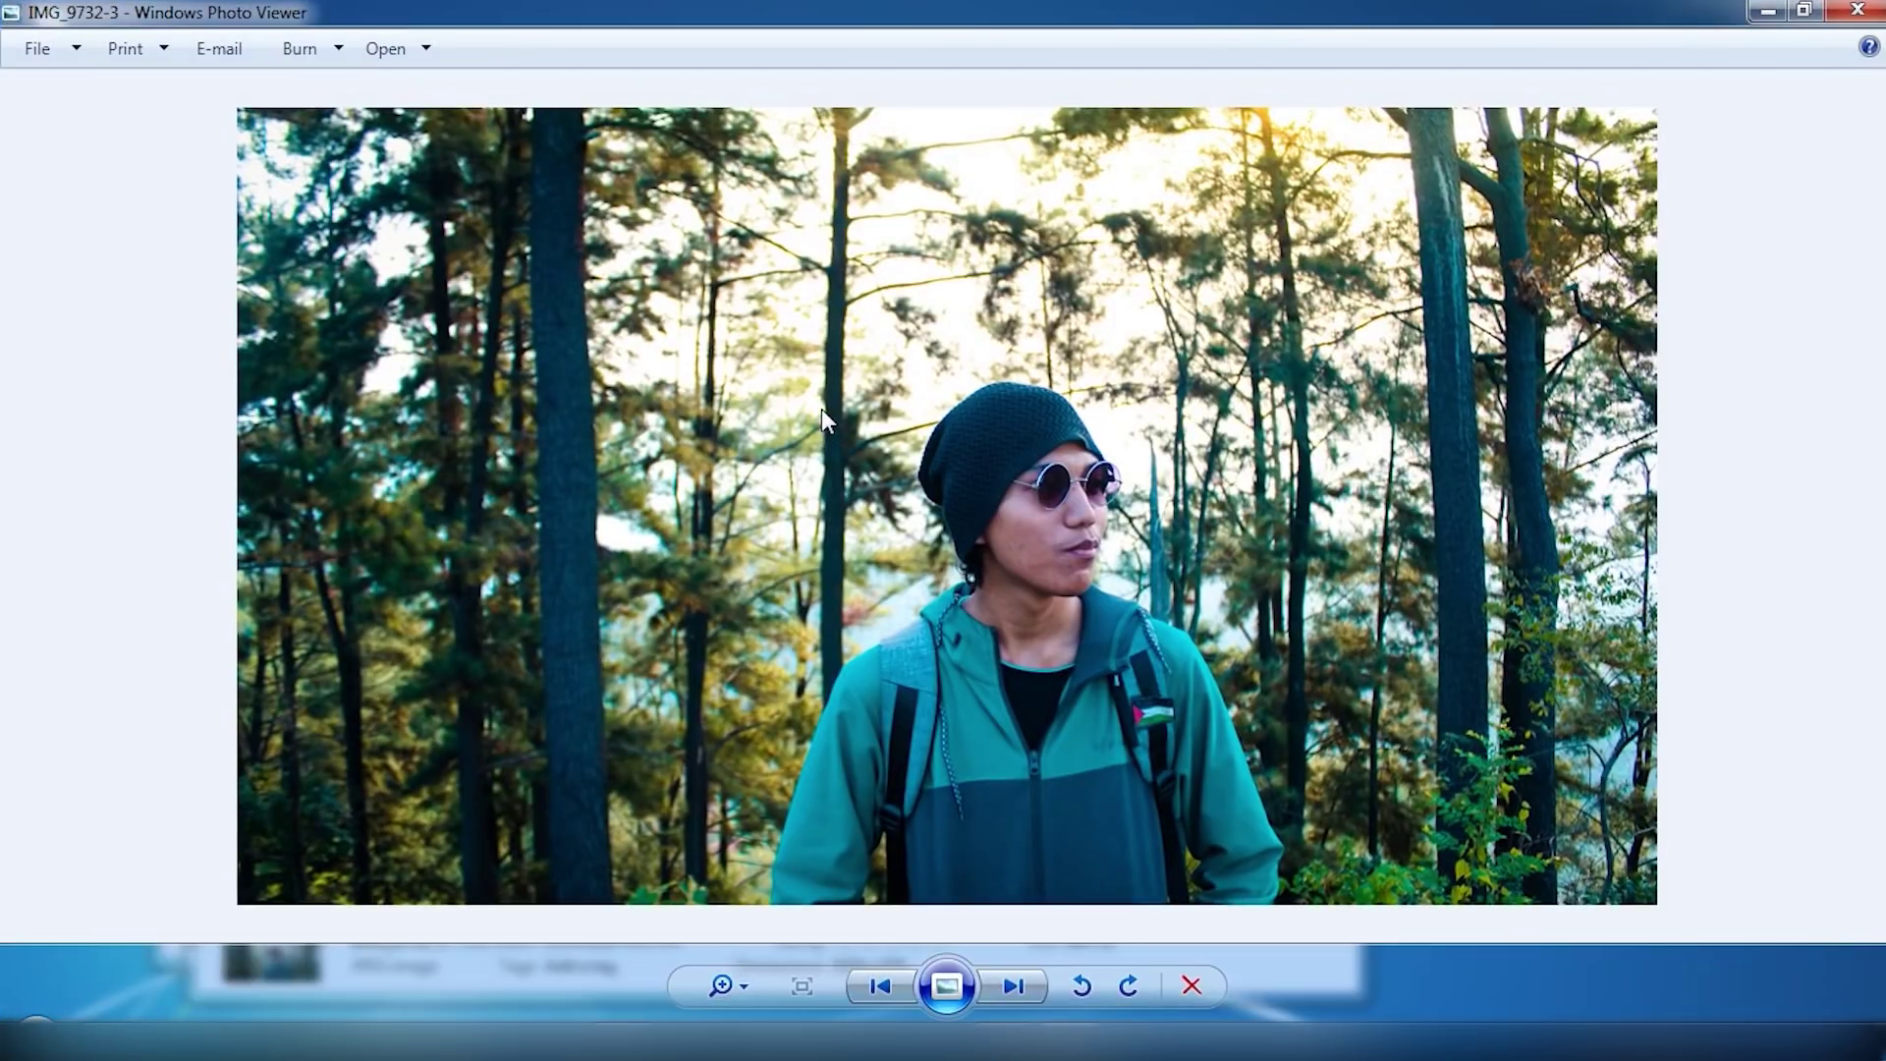